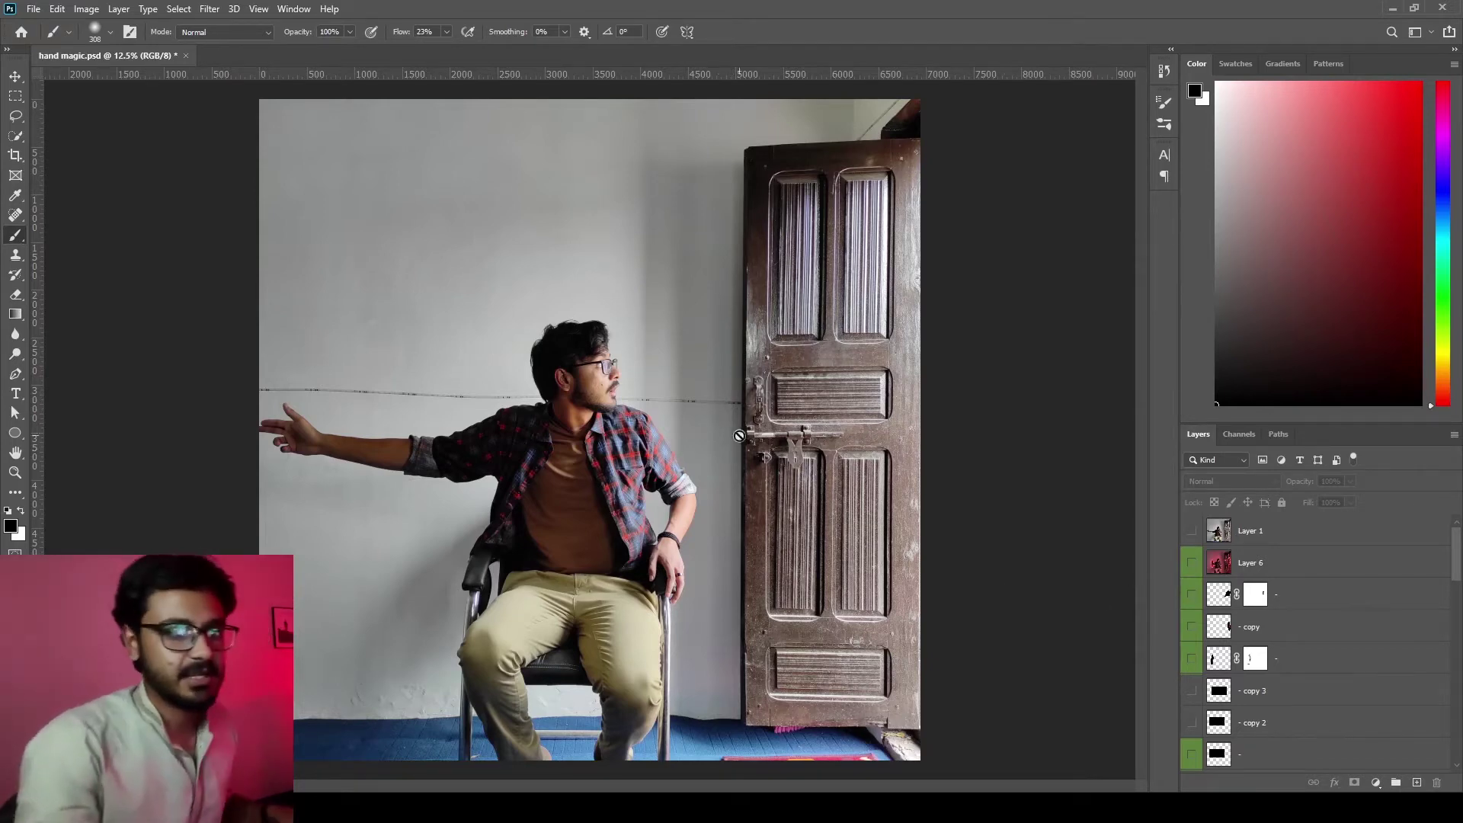
- Show Layer 6 to preview the finished portal composite, look through the layer stack, and hide Layer 6 again
left_click(1192, 563)
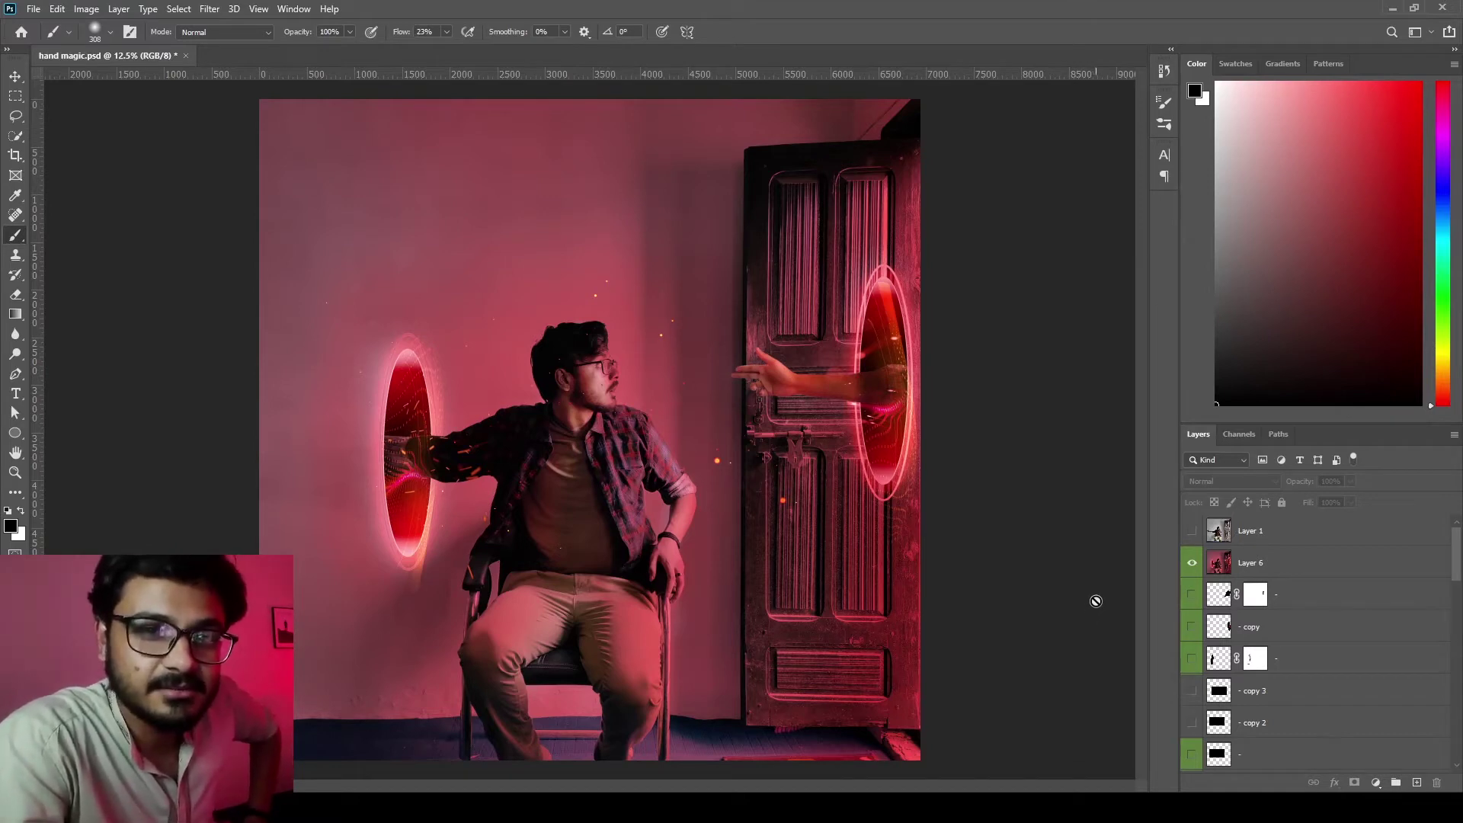
scroll(1296, 602, "down", 5)
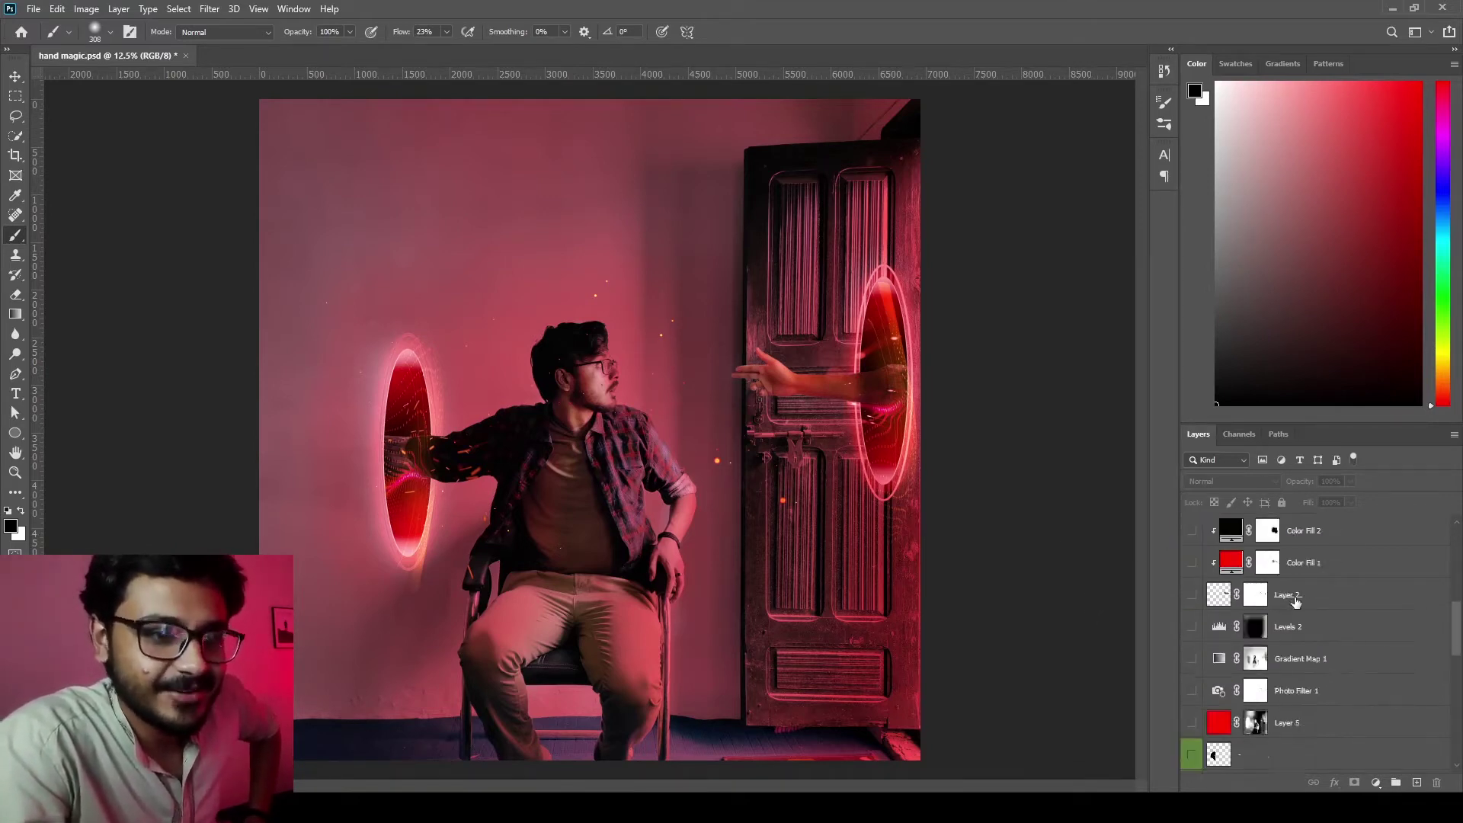
scroll(1296, 602, "down", 8)
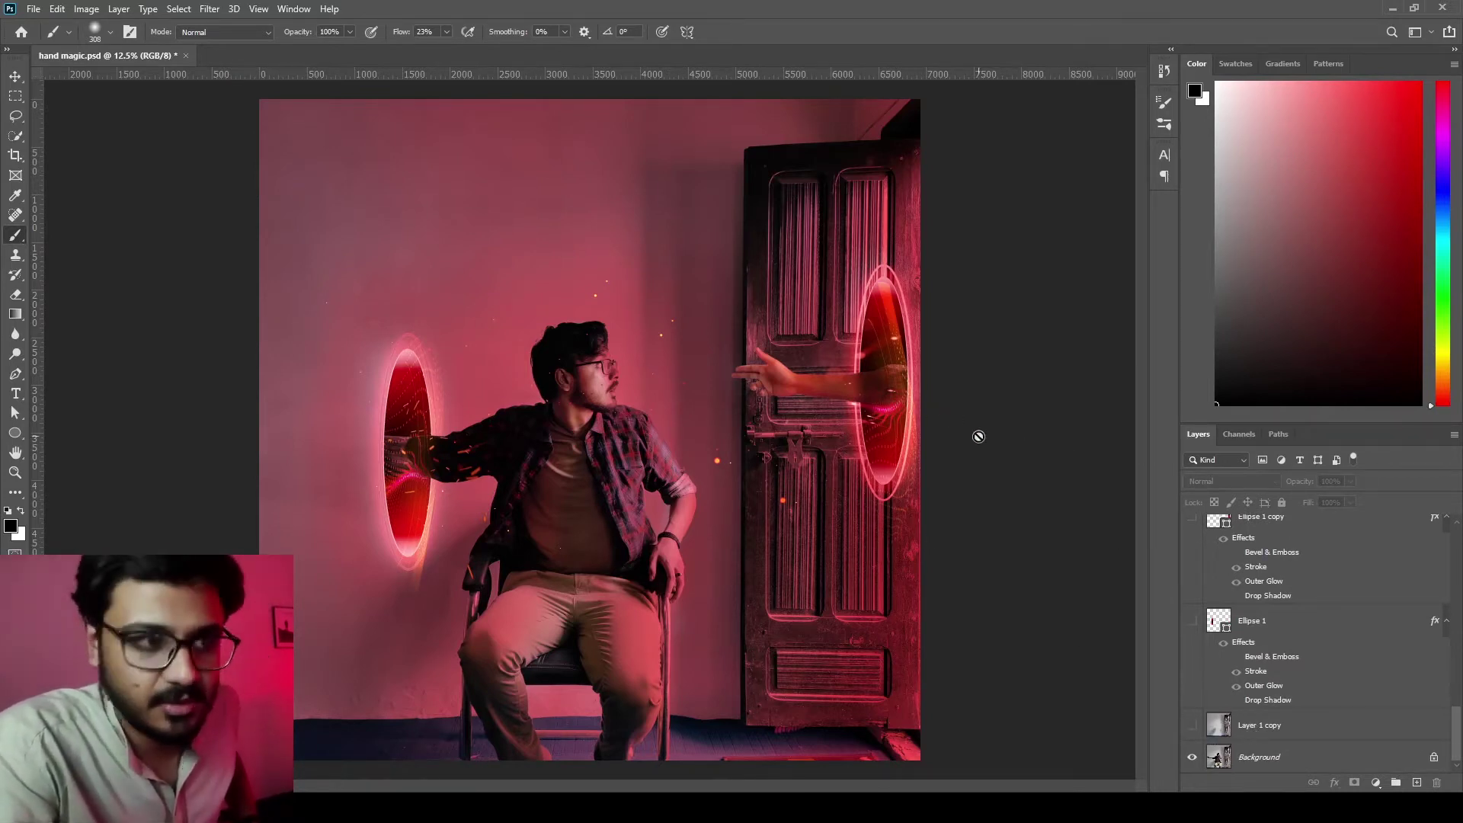
scroll(1254, 576, "up", 10)
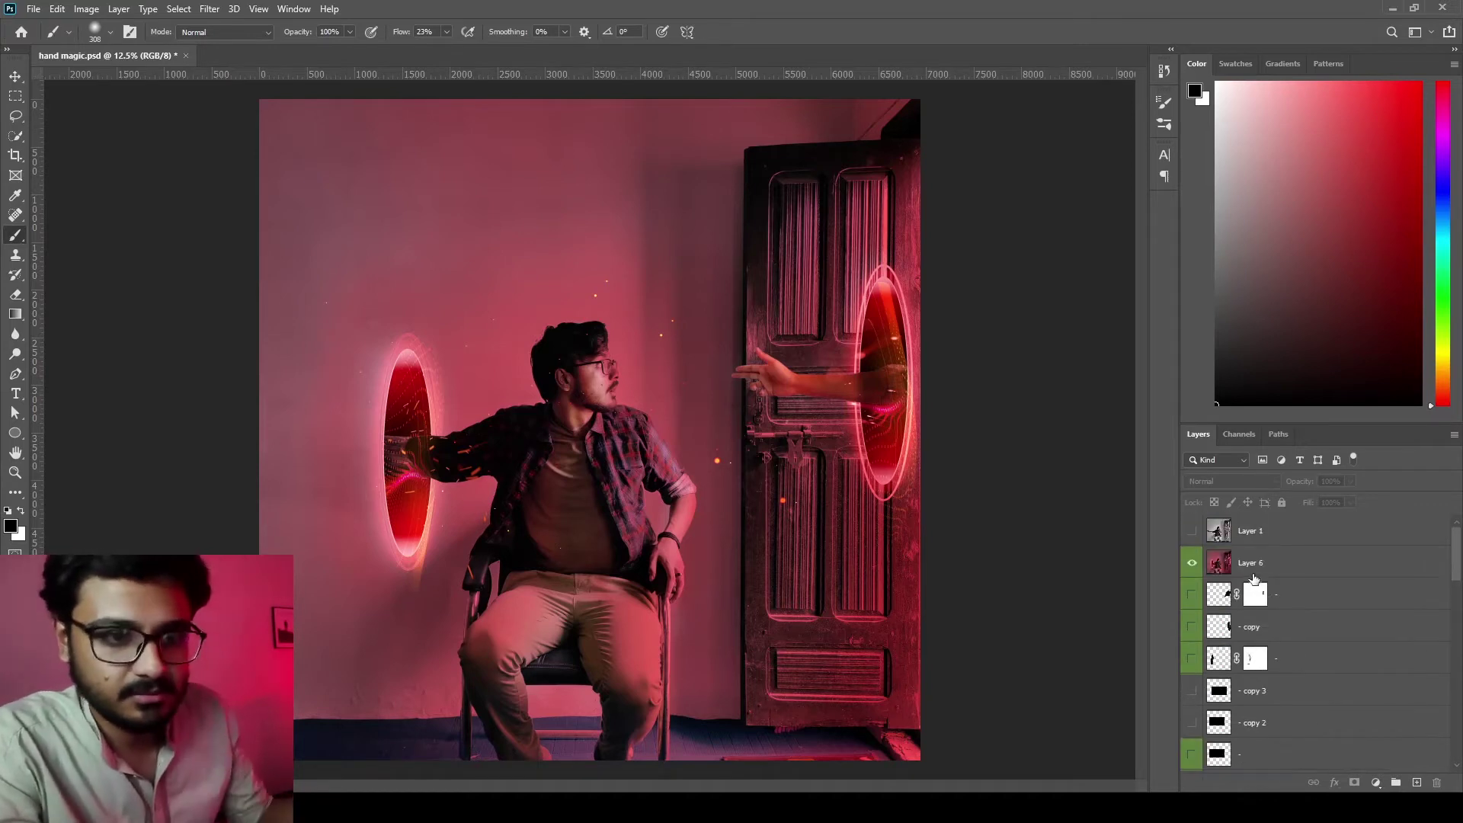
left_click(1192, 562)
- Review the lower layers and briefly toggle the visibility of Layer 1 copy above the background
scroll(1248, 564, "down", 5)
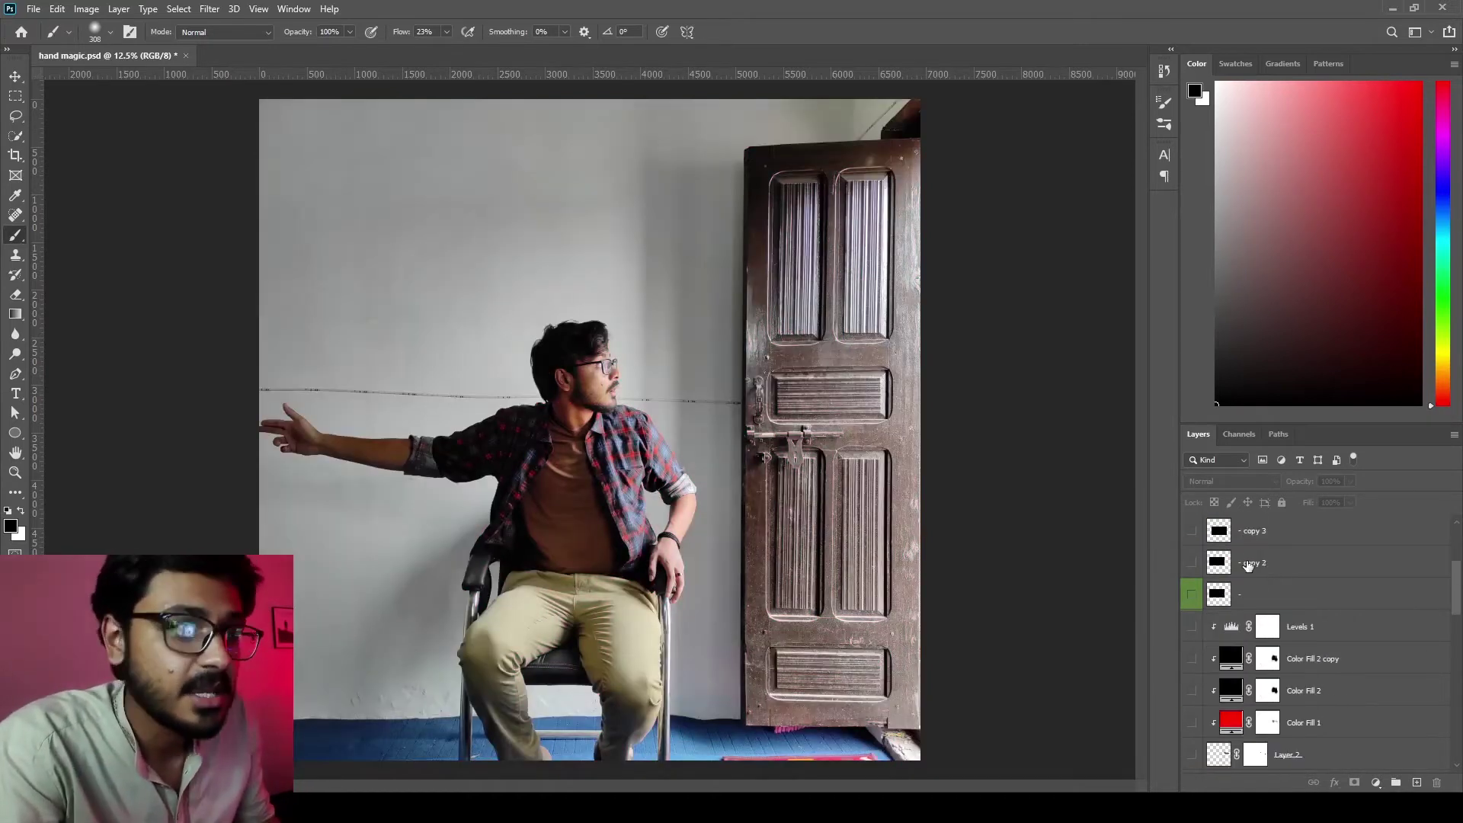
scroll(1248, 564, "down", 5)
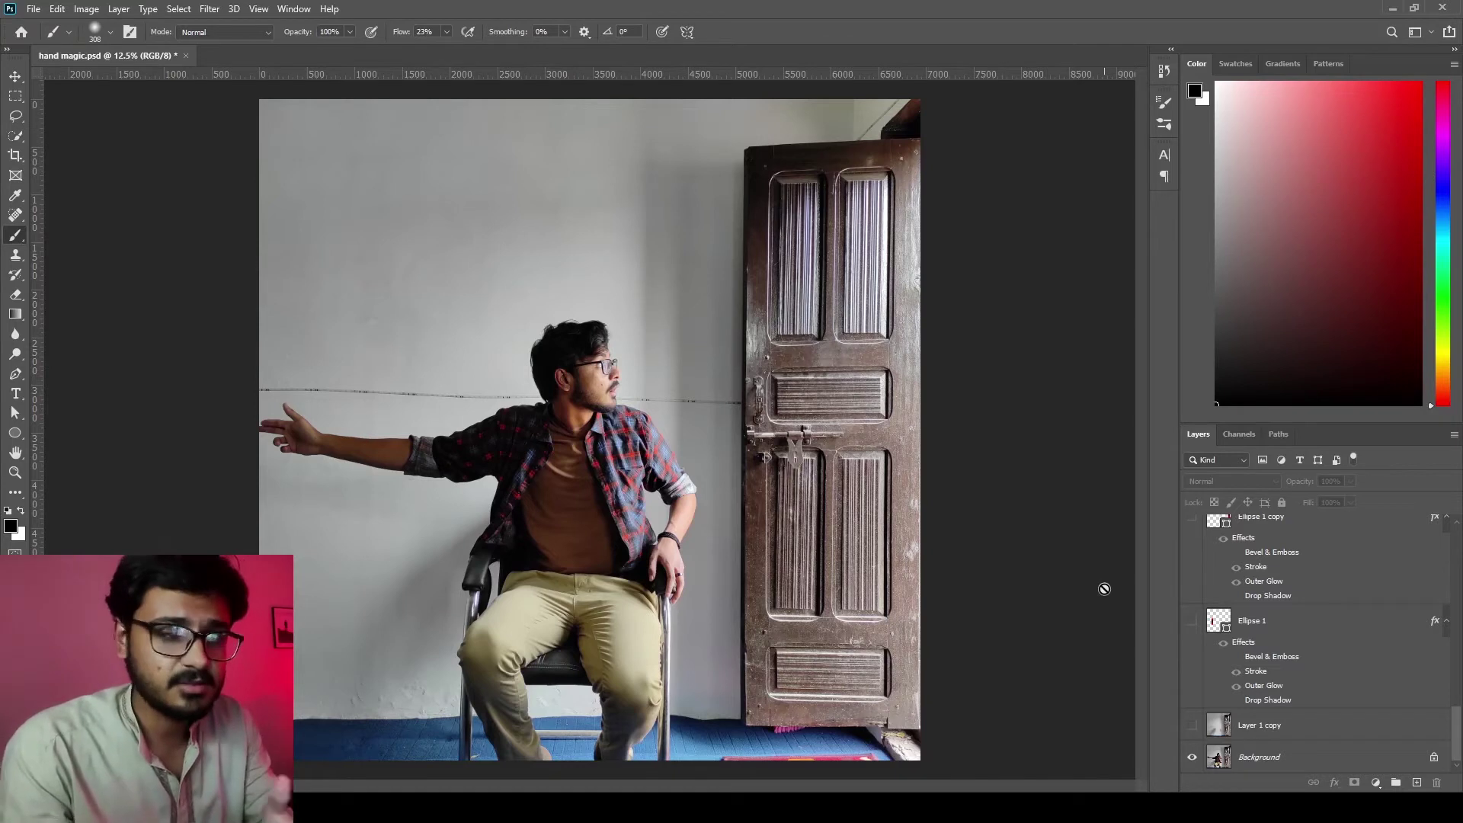
left_click(1194, 727)
left_click(1194, 726)
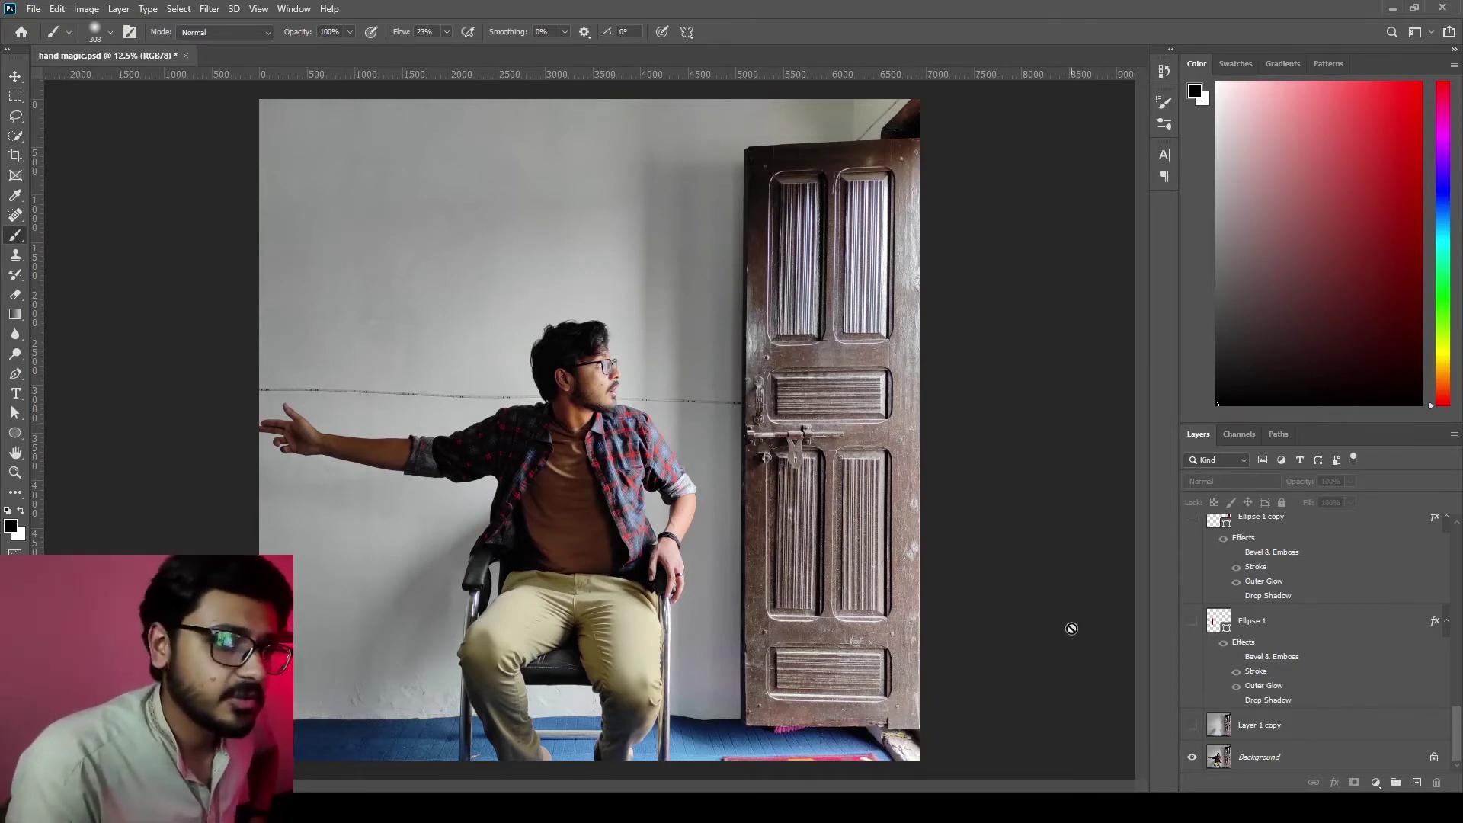
- Duplicate the Background layer and rename the duplicate 123
left_click(1258, 758)
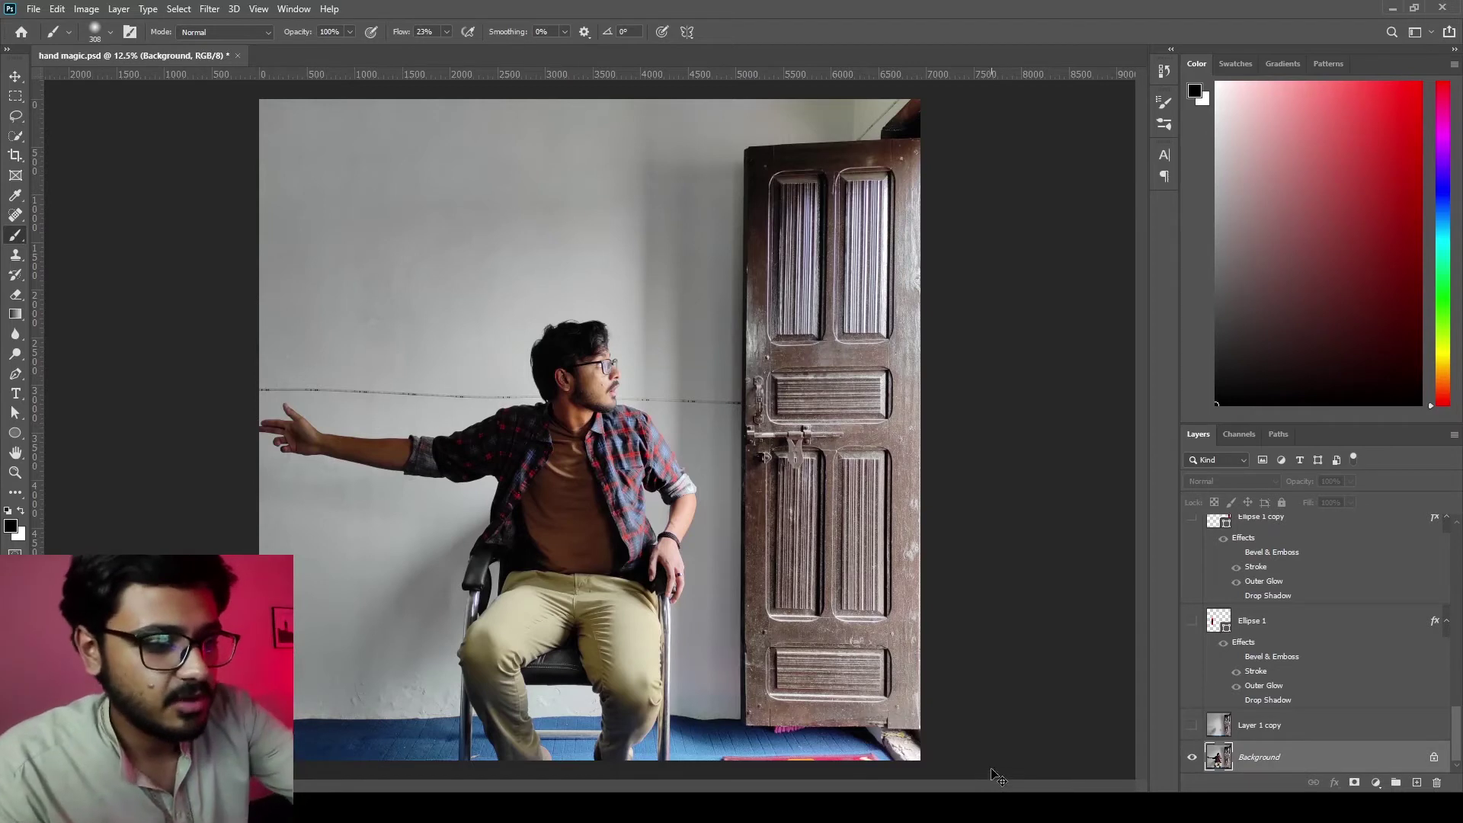
key("ctrl+j")
scroll(1356, 731, "down", 1)
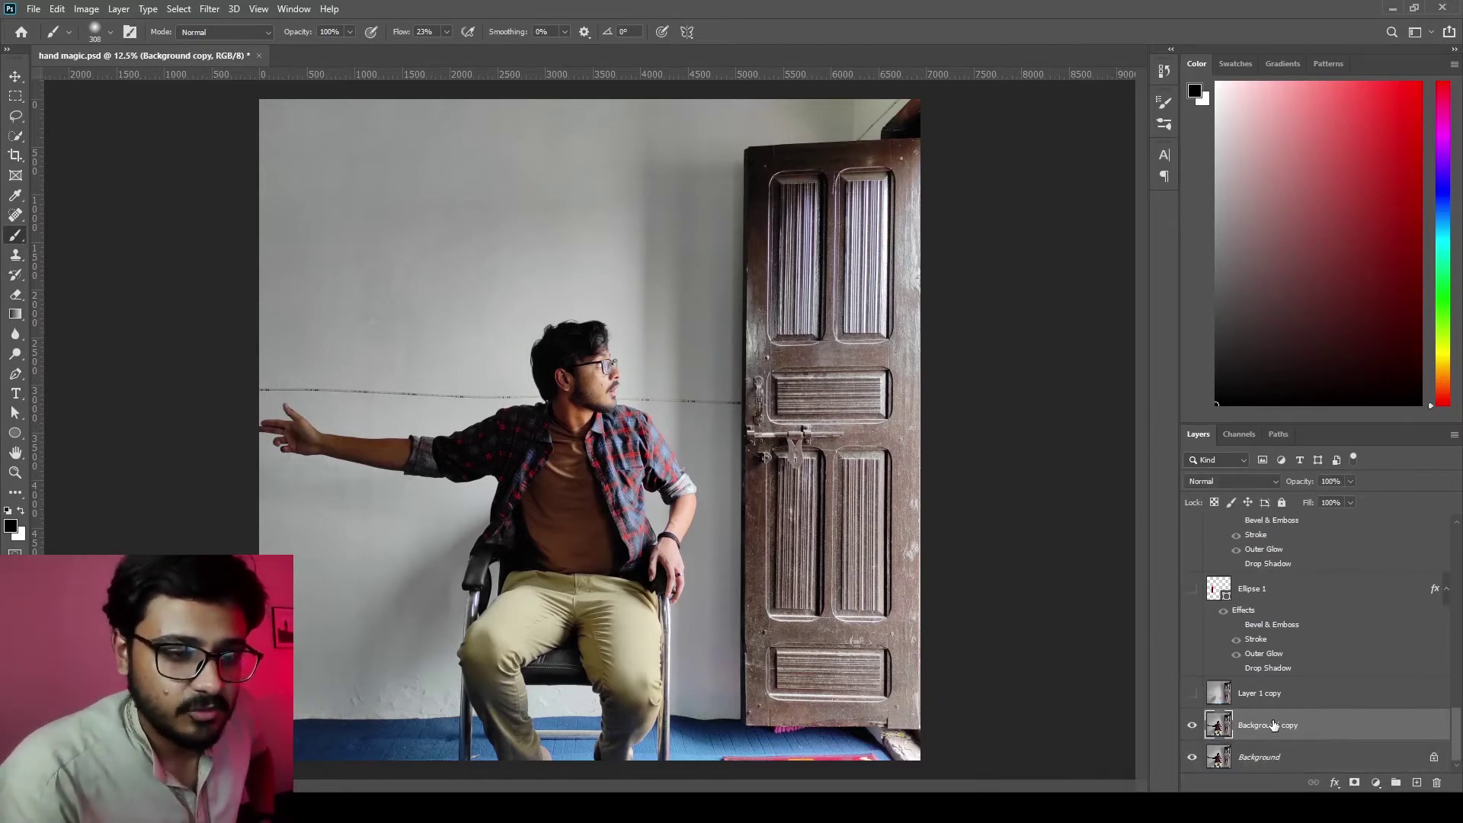
double_click(1271, 724)
type("123")
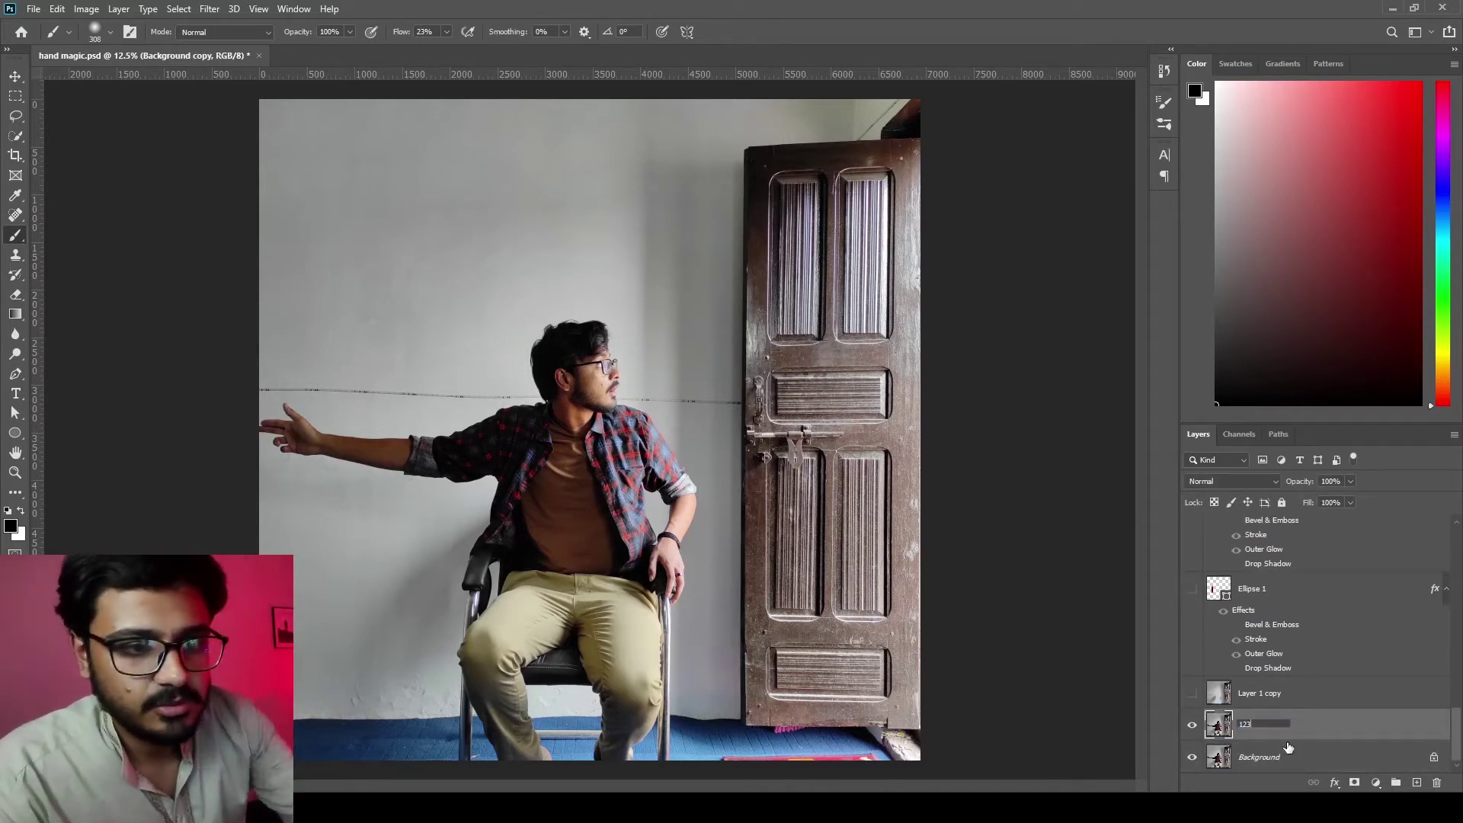
key("Return")
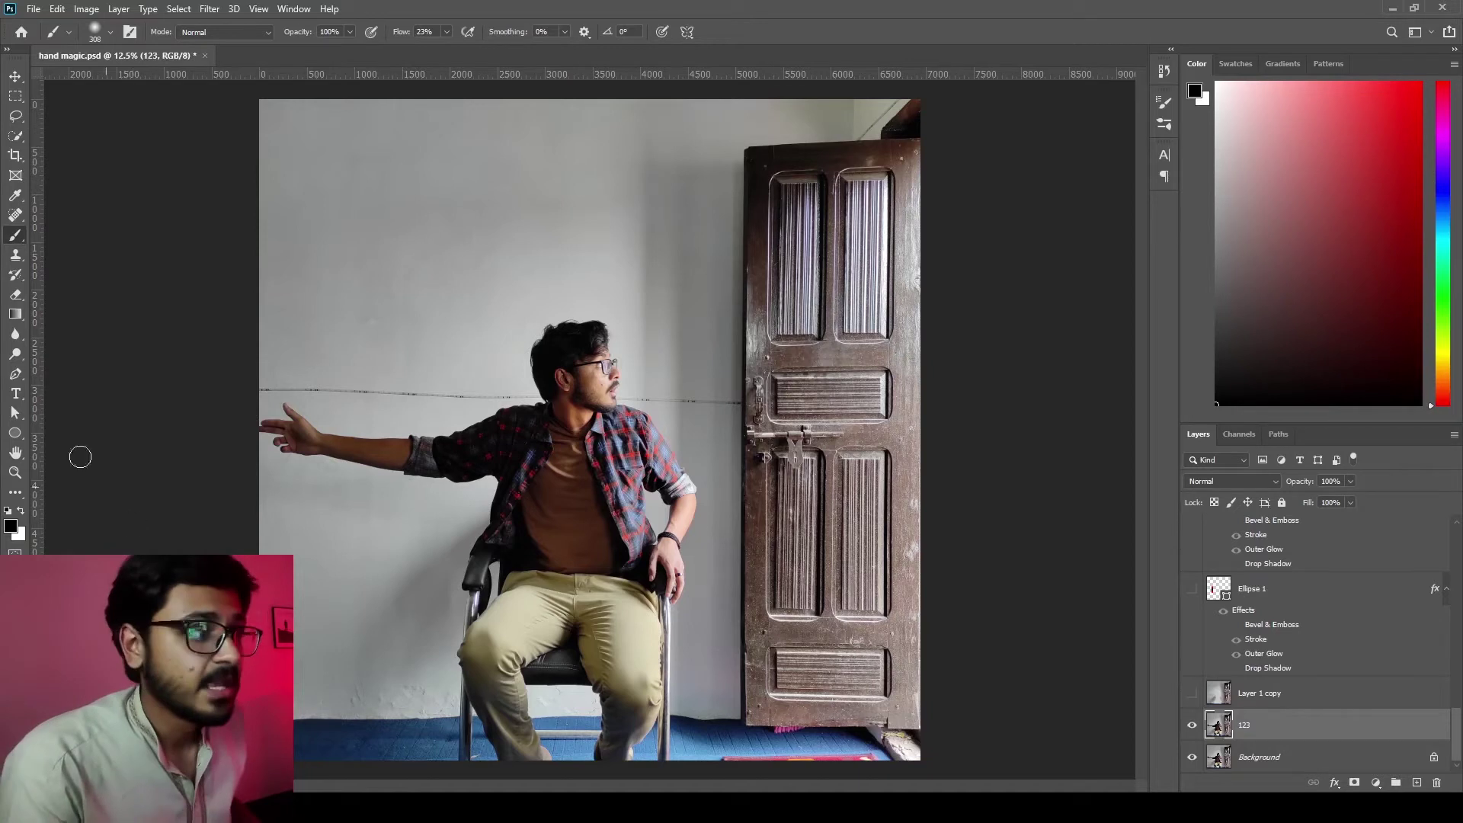
- Select the seated man and his chair with the Quick Selection tool, and inspect the selection edges around the arms, legs and chair
left_click(16, 136)
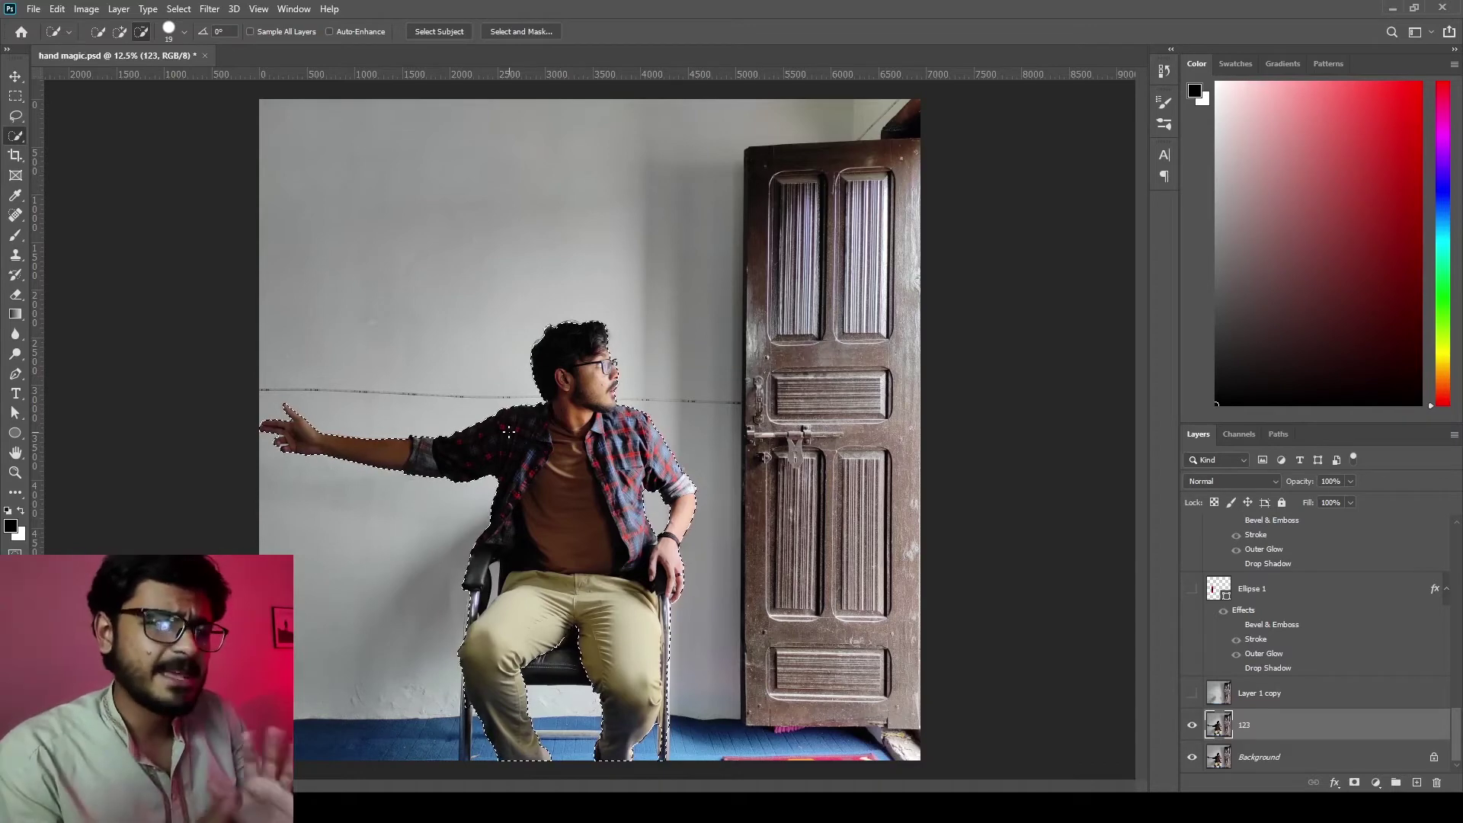
scroll(509, 432, "up", 4)
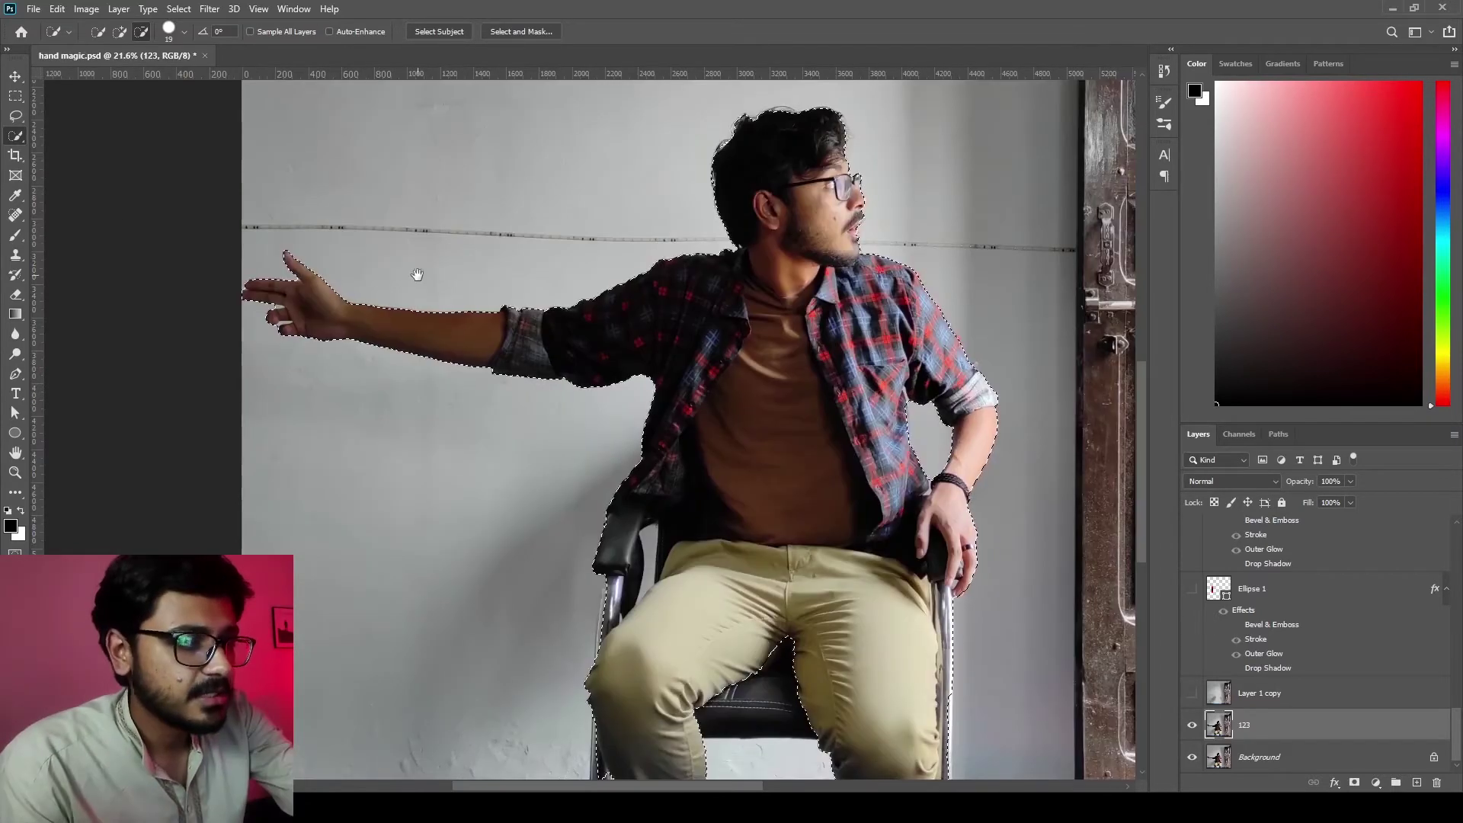
left_click_drag(674, 457, 615, 267)
scroll(552, 592, "up", 2)
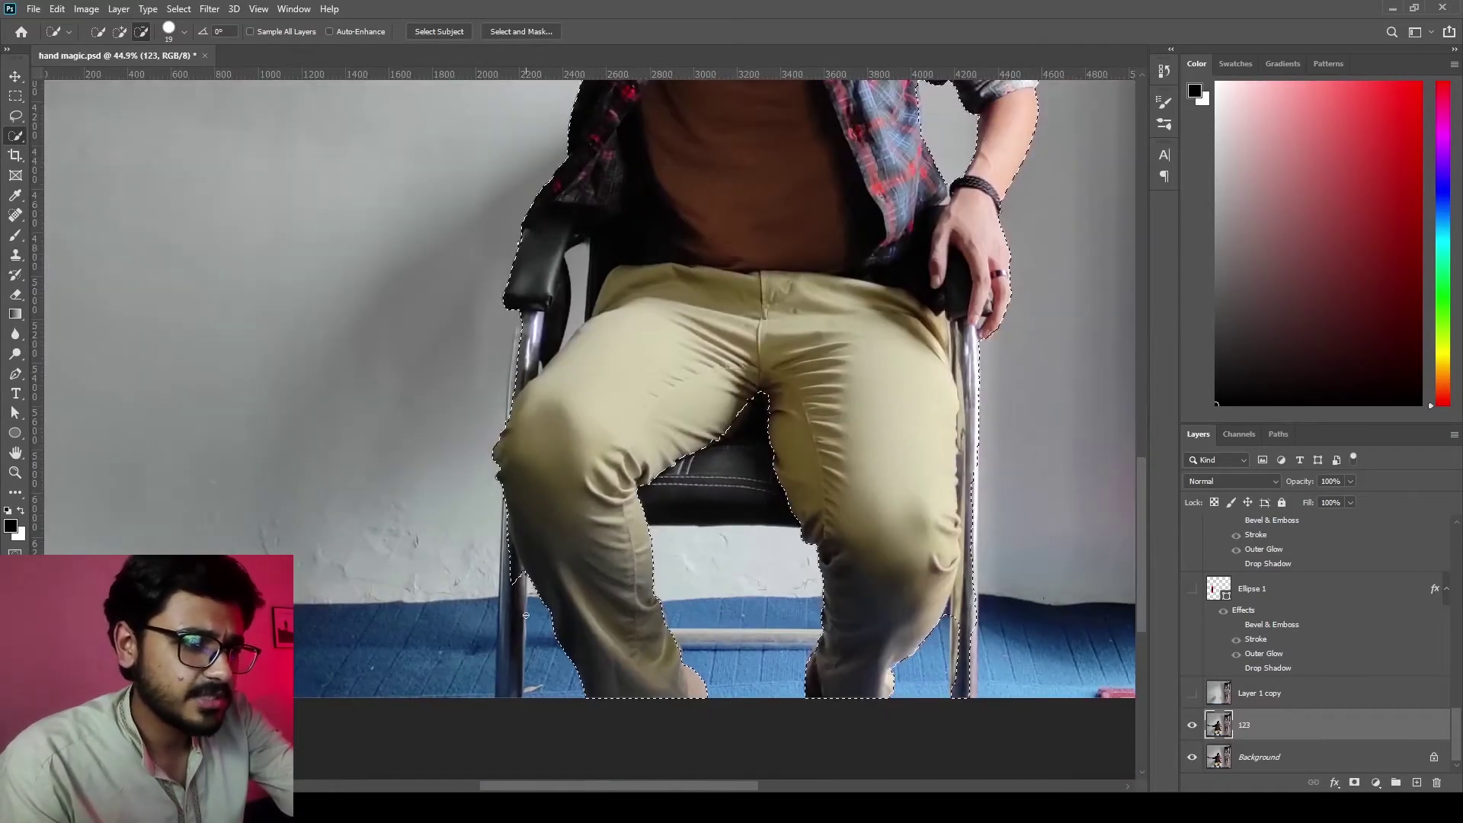
scroll(526, 607, "up", 3)
left_click_drag(599, 531, 351, 389)
left_click_drag(234, 473, 202, 449)
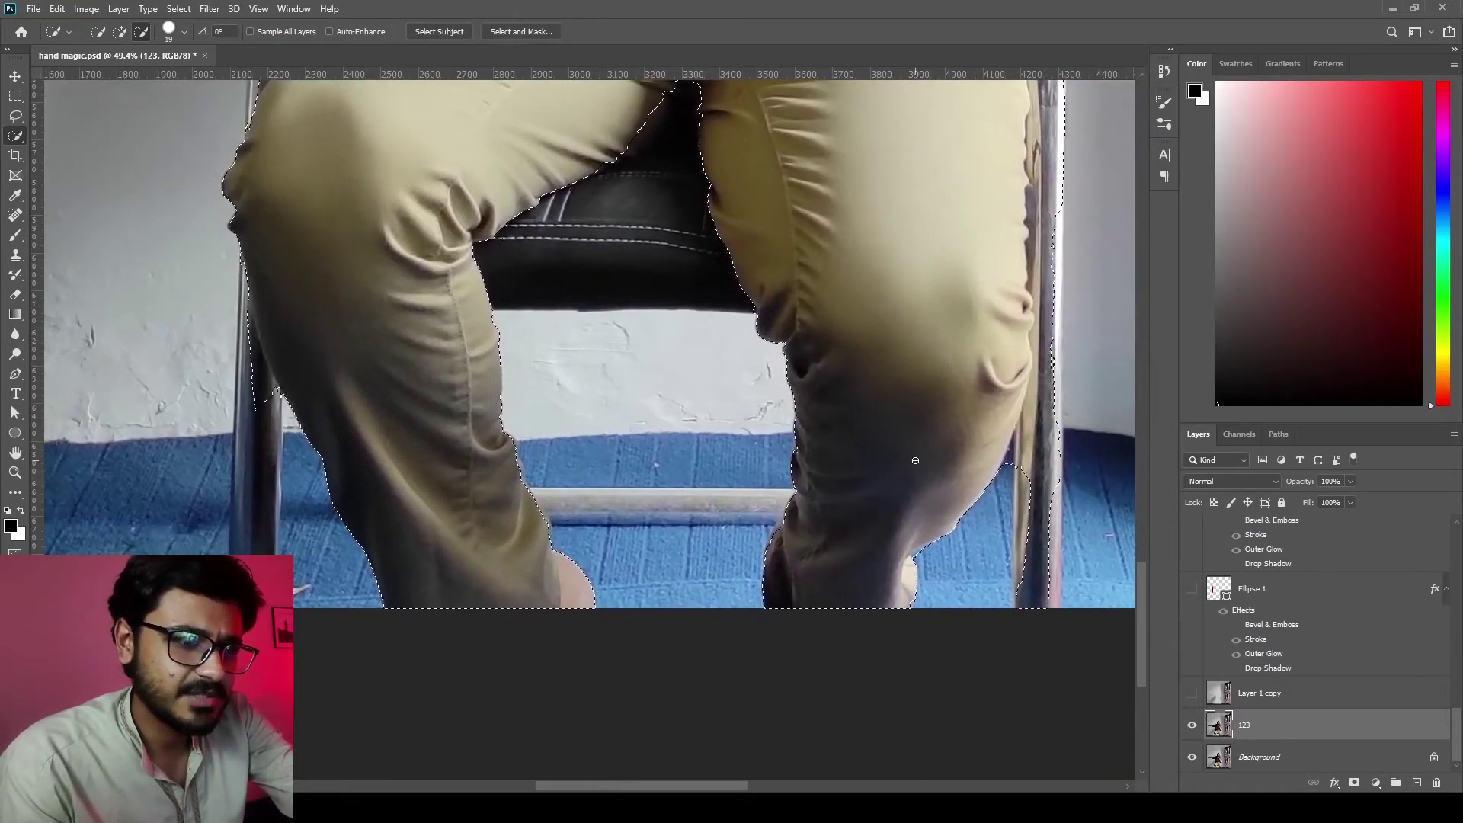
scroll(513, 412, "down", 2)
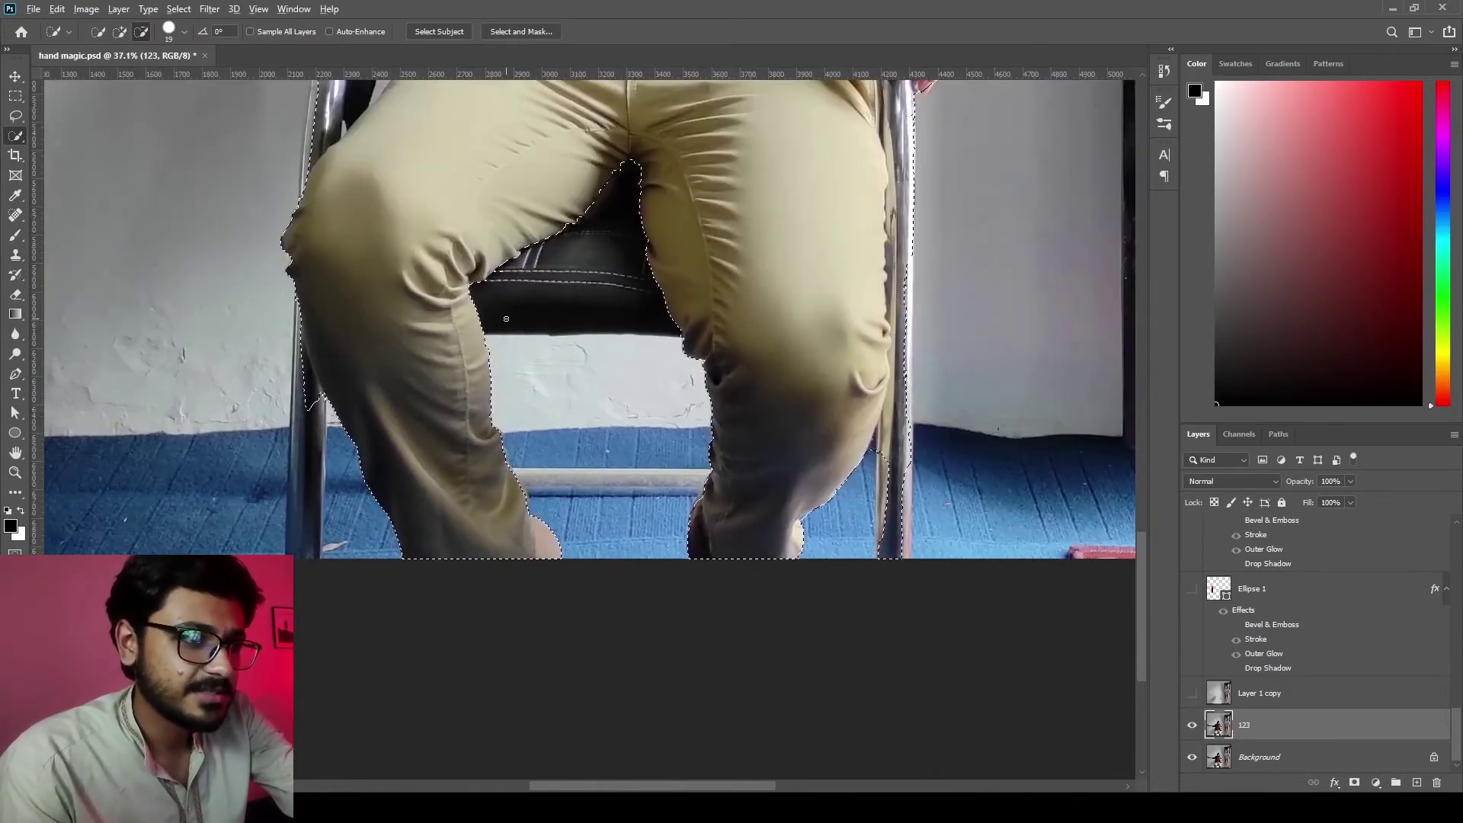
scroll(540, 474, "down", 3)
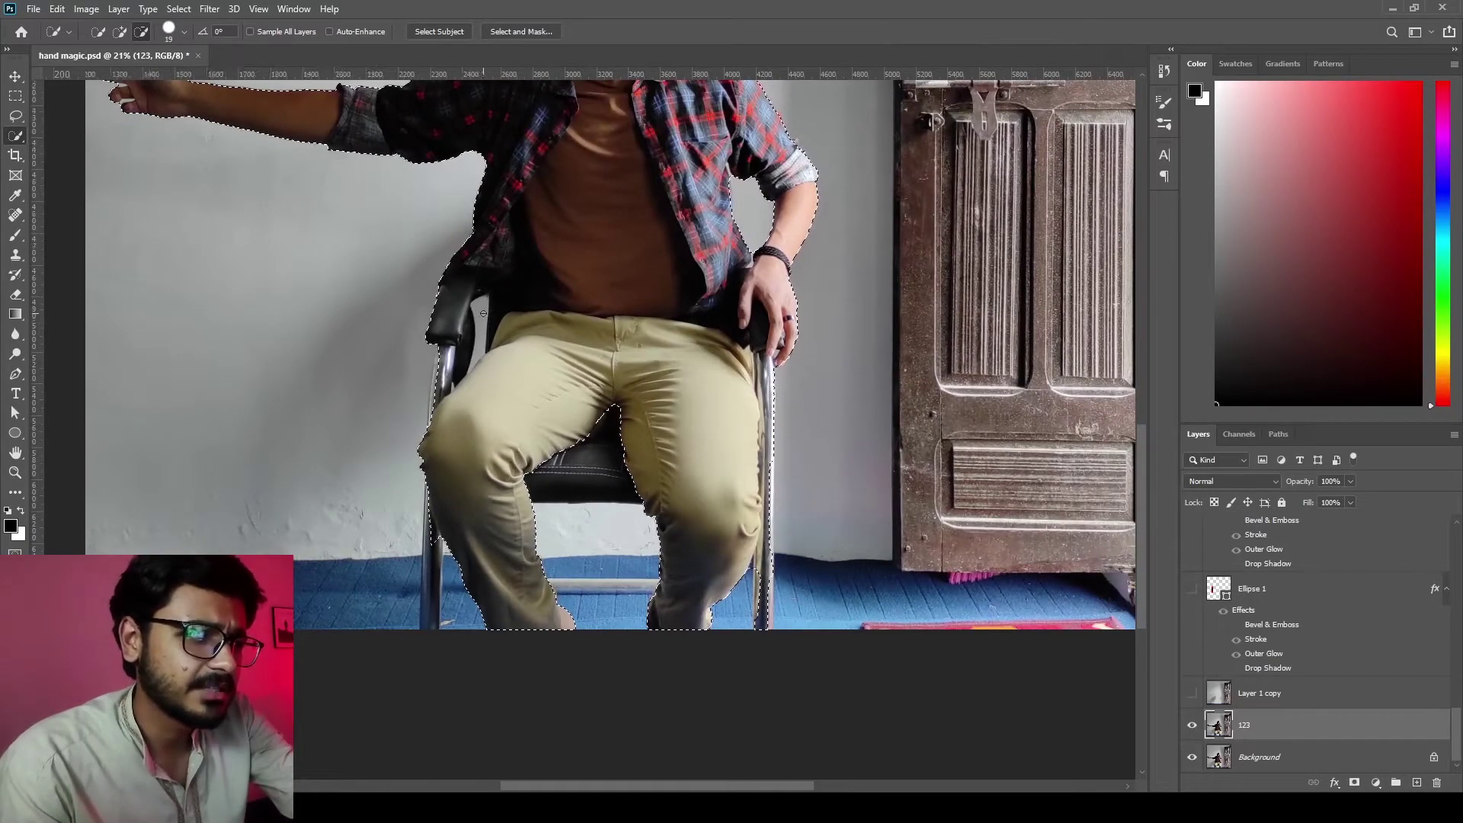
scroll(463, 313, "up", 7)
scroll(469, 401, "down", 8)
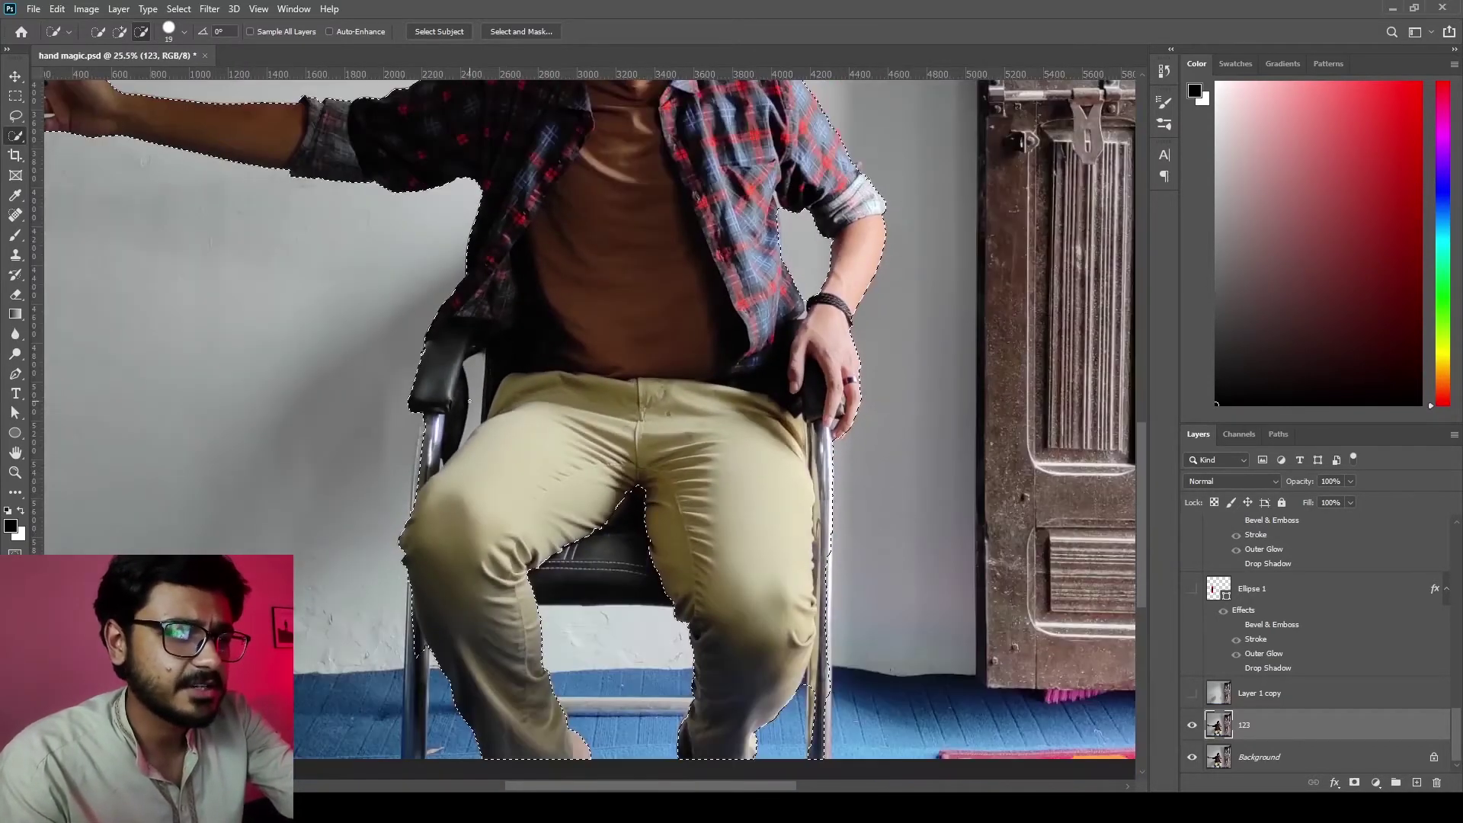
scroll(469, 401, "down", 1)
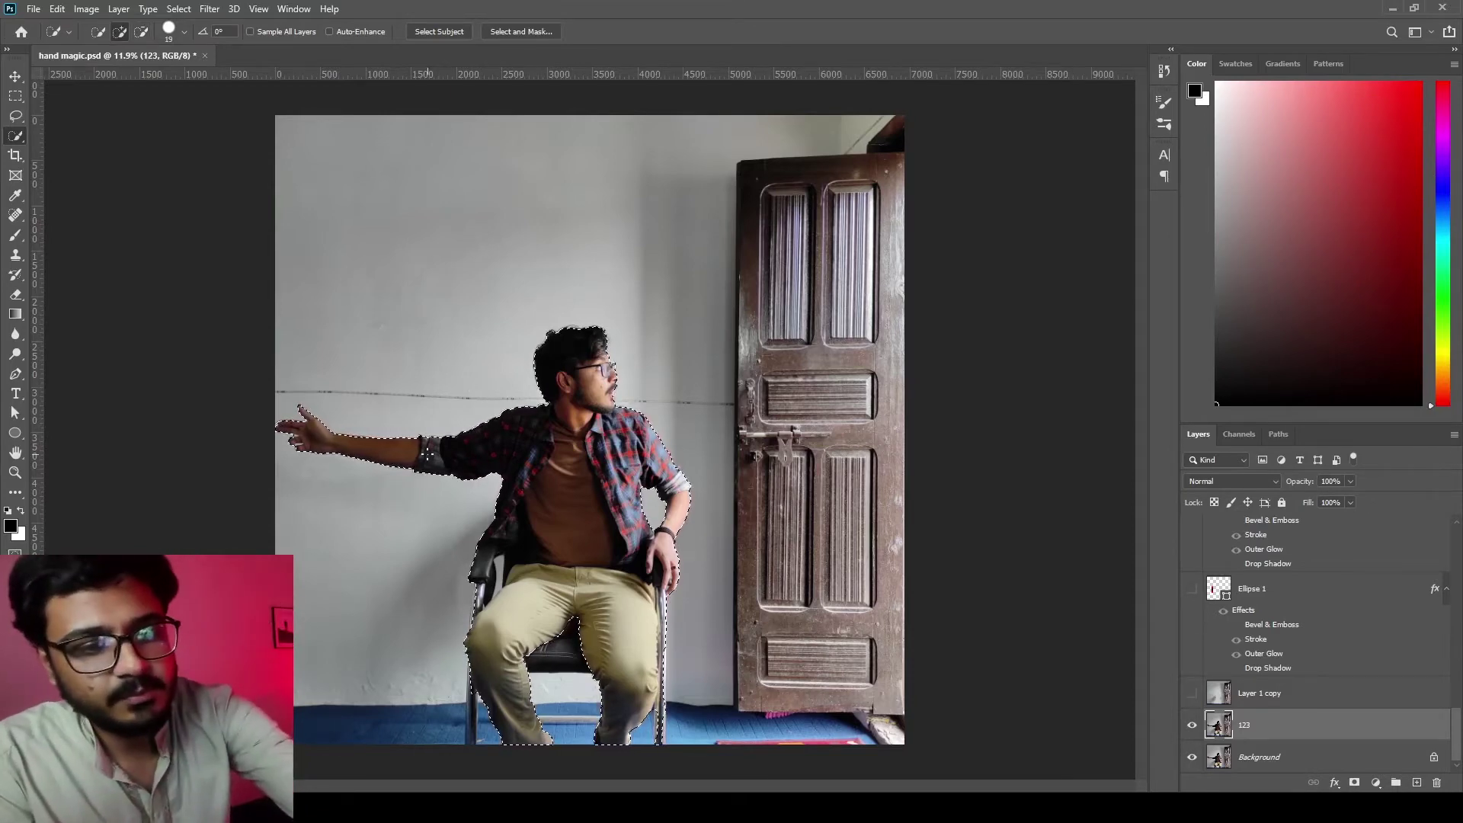
- Remove the selected man from layer 123 with a content-aware fill in Normal mode at 100% opacity
key("shift+F5")
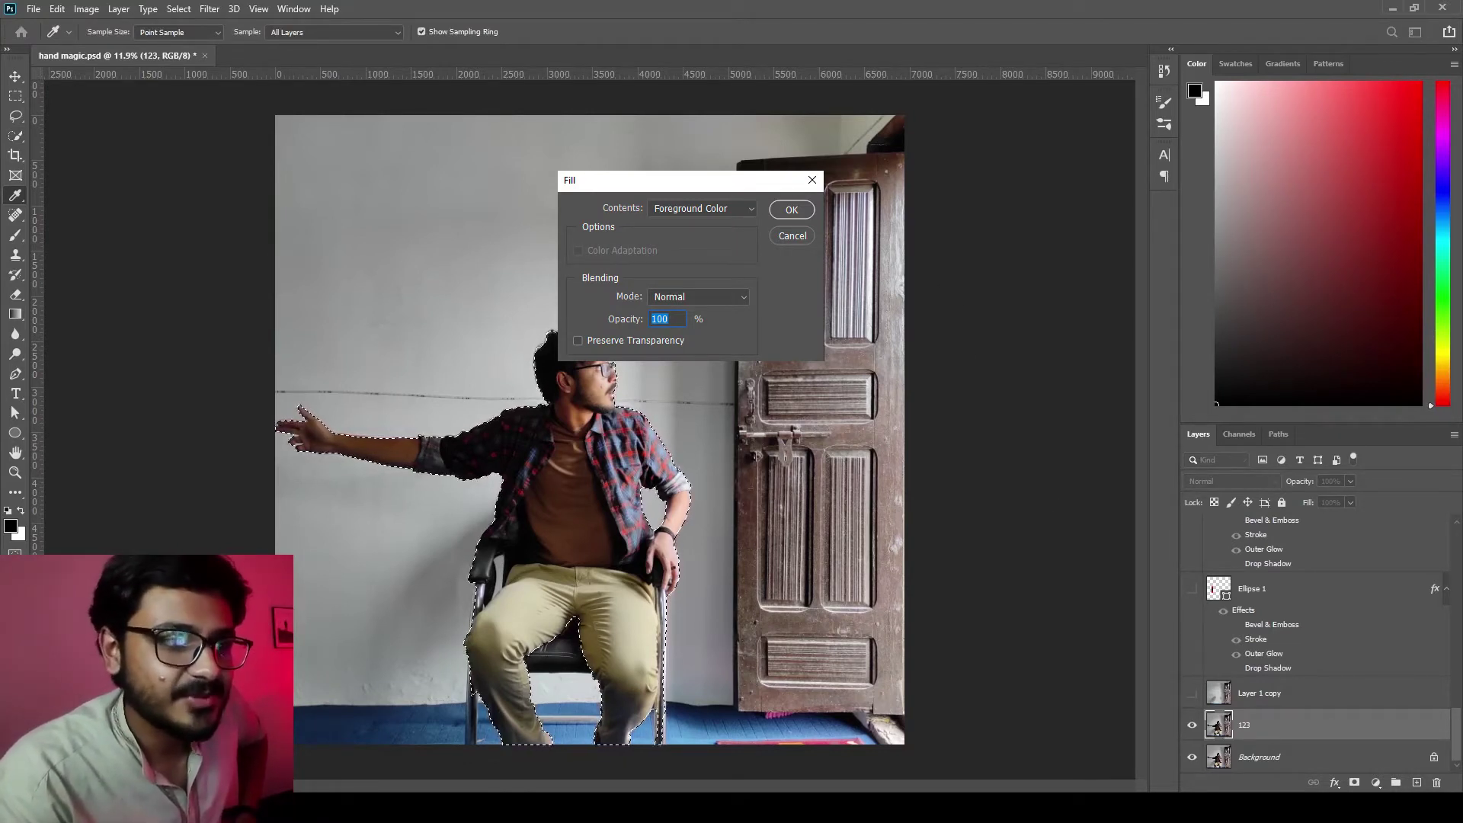
left_click(792, 210)
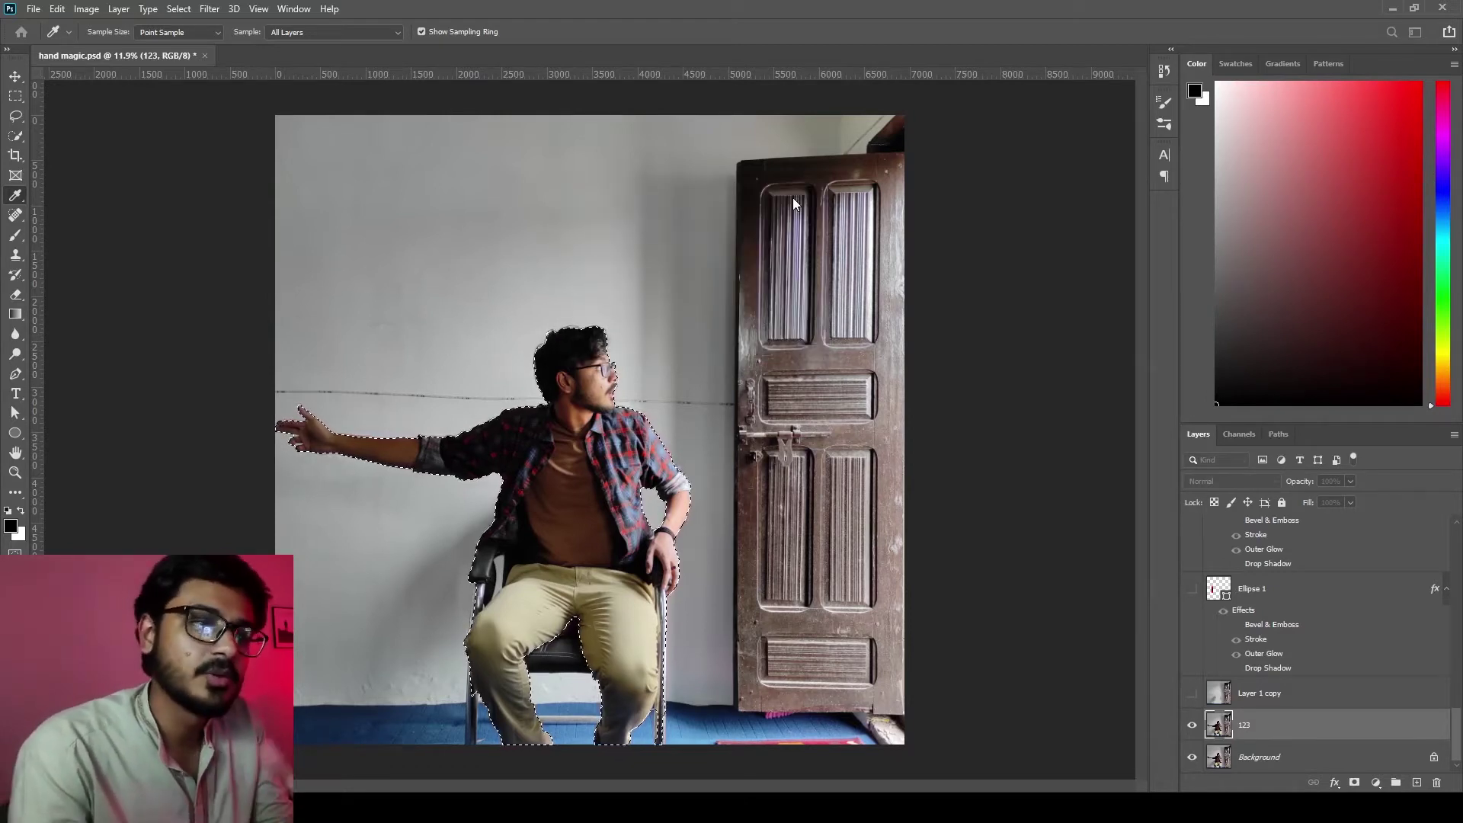
key("w")
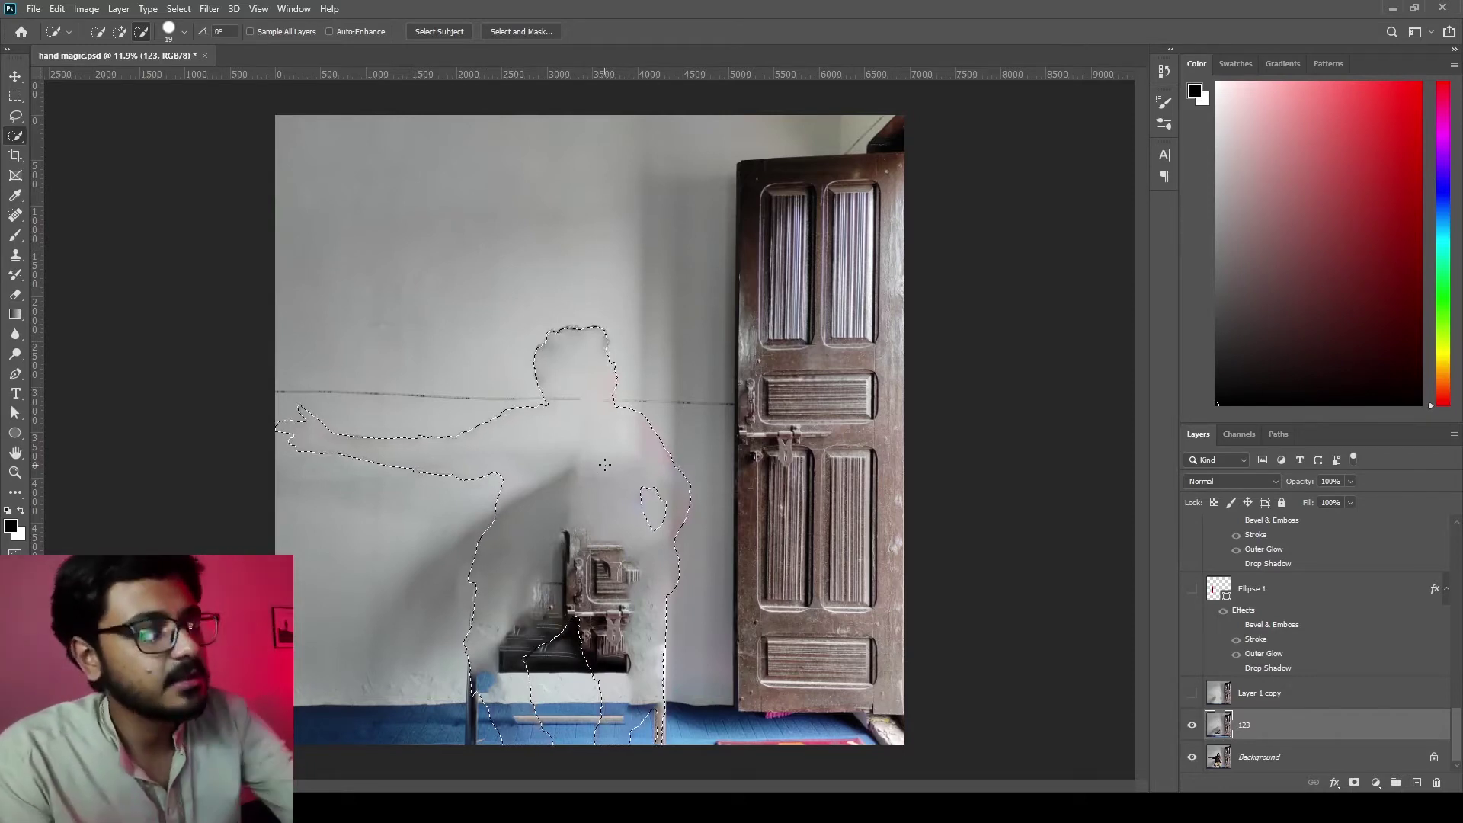
- Clone plain wall texture over the filled head area using the Clone Stamp tool with a brush size of 497
key("s")
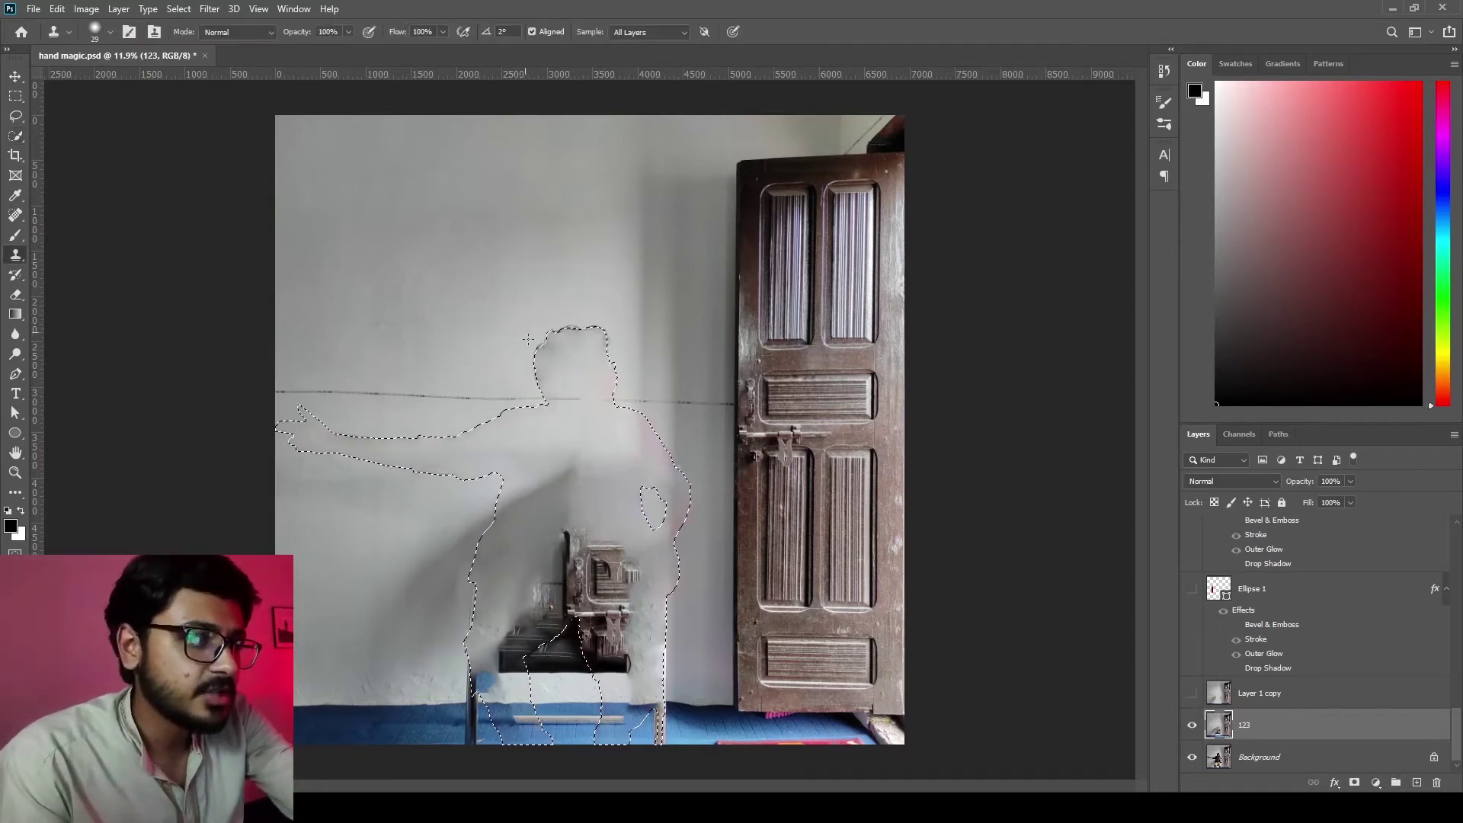
scroll(528, 338, "up", 5)
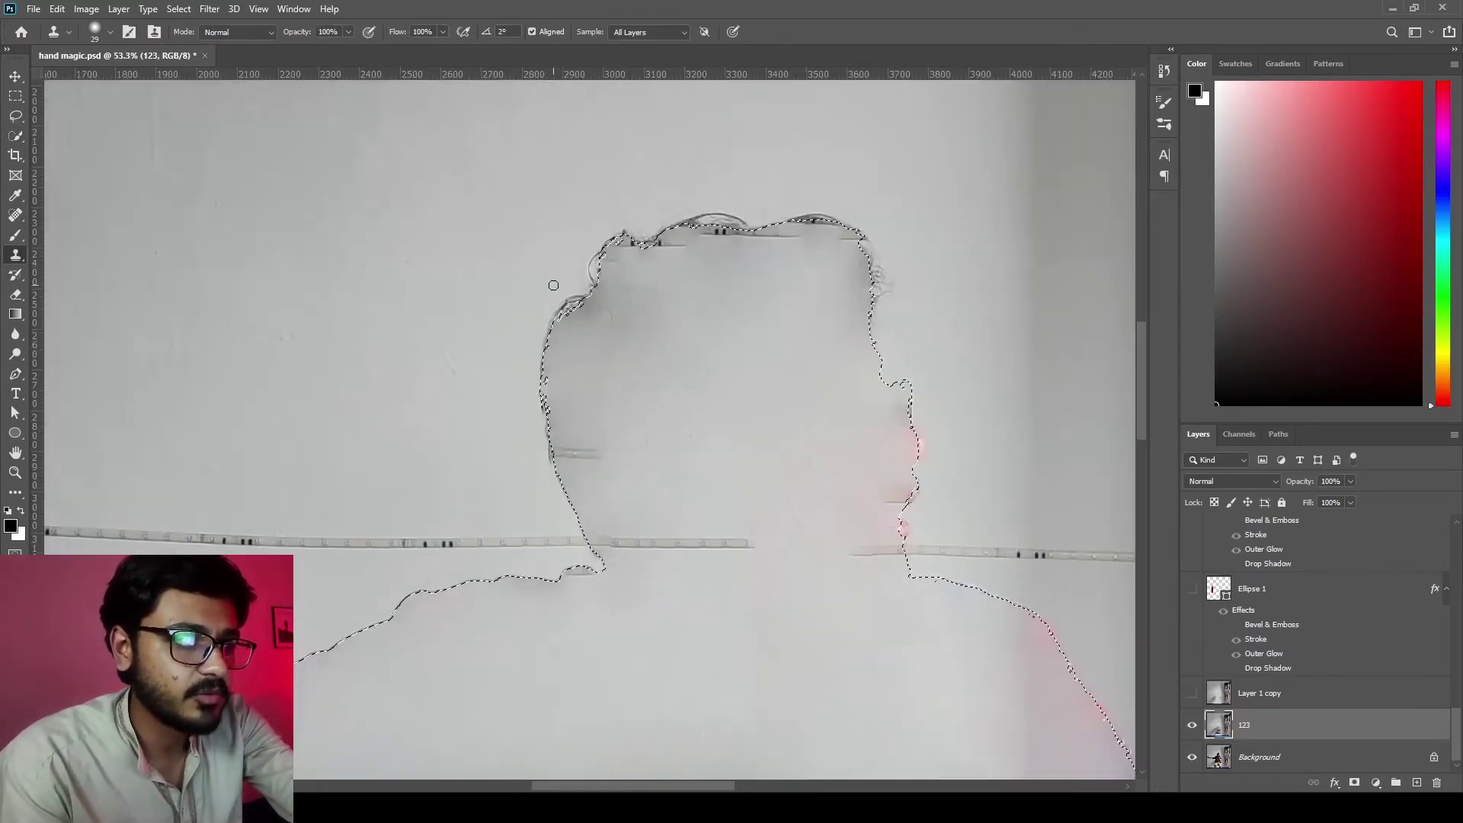
scroll(553, 285, "up", 1)
scroll(725, 297, "down", 2)
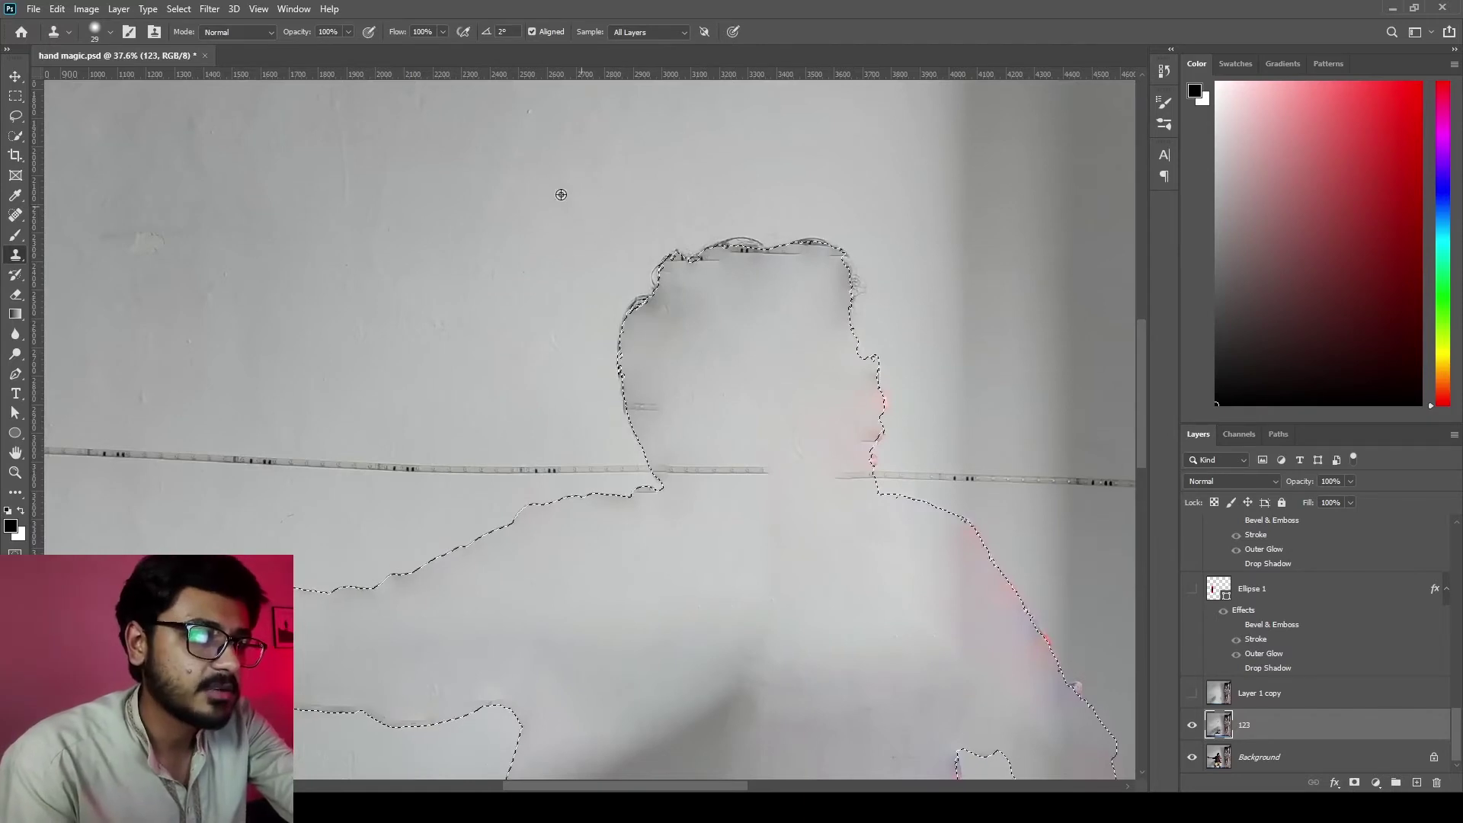
left_click_drag(558, 193, 594, 203)
left_click(478, 215, "alt")
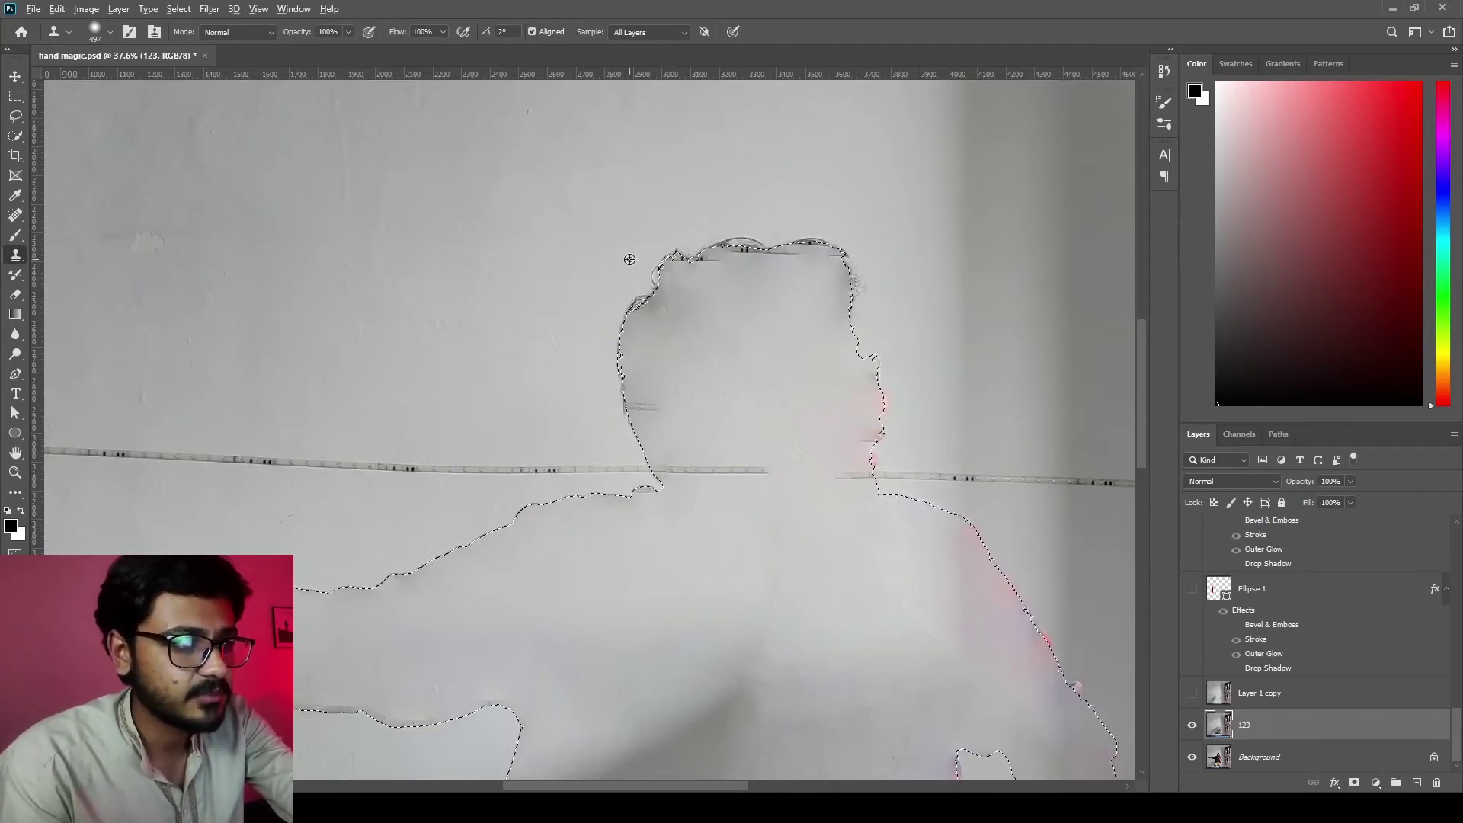
left_click_drag(718, 376, 882, 361)
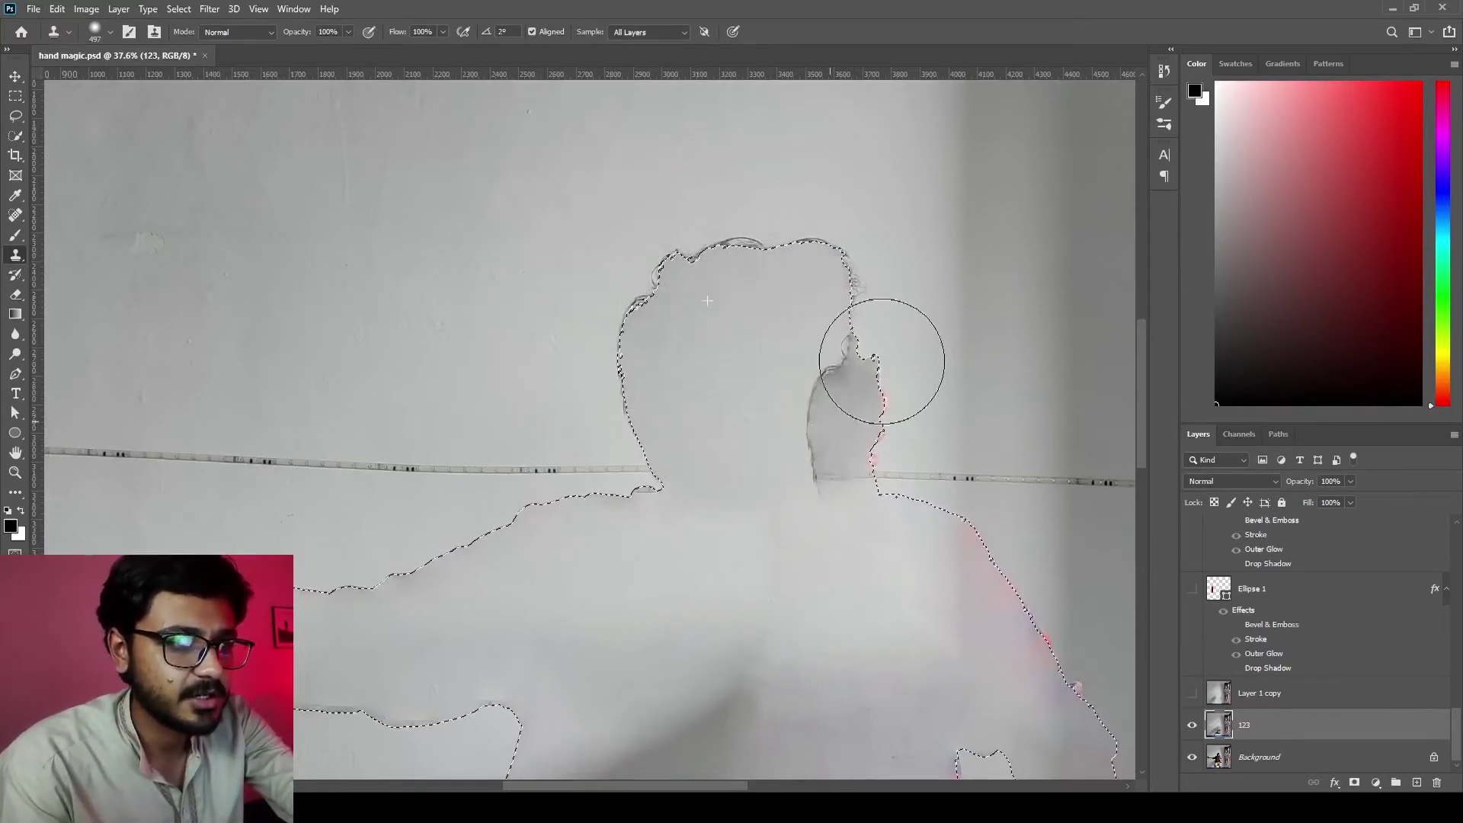
- Undo the last clone stroke, resample the plain wall beside the head area, and clone it over the head area again
key("ctrl+z")
left_click(419, 301, "alt")
mouse_move(674, 328)
left_mouse_down()
mouse_move(689, 398)
mouse_move(658, 330)
mouse_move(701, 360)
left_mouse_up()
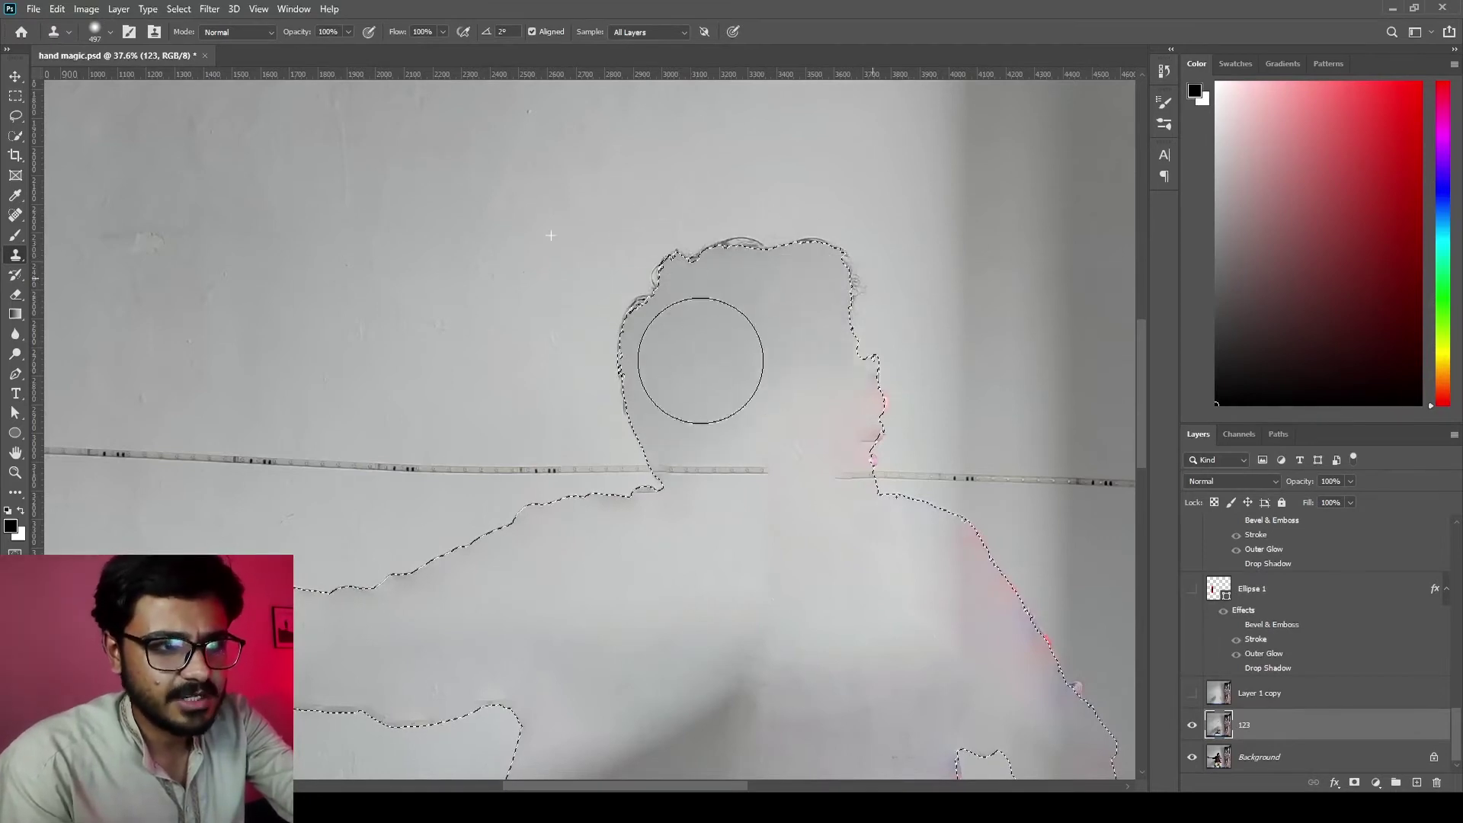
scroll(571, 411, "down", 2)
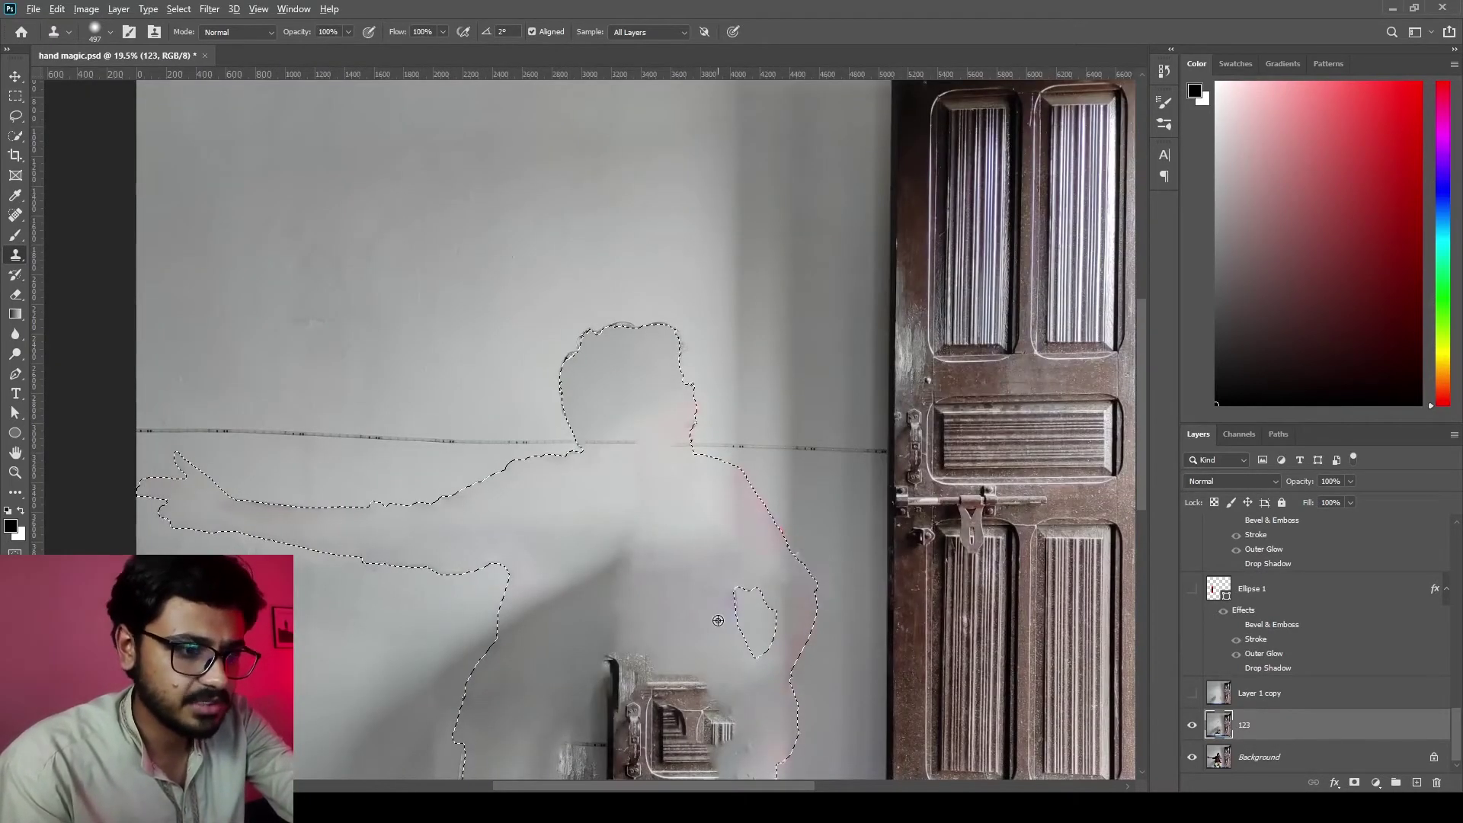
scroll(480, 414, "down", 3)
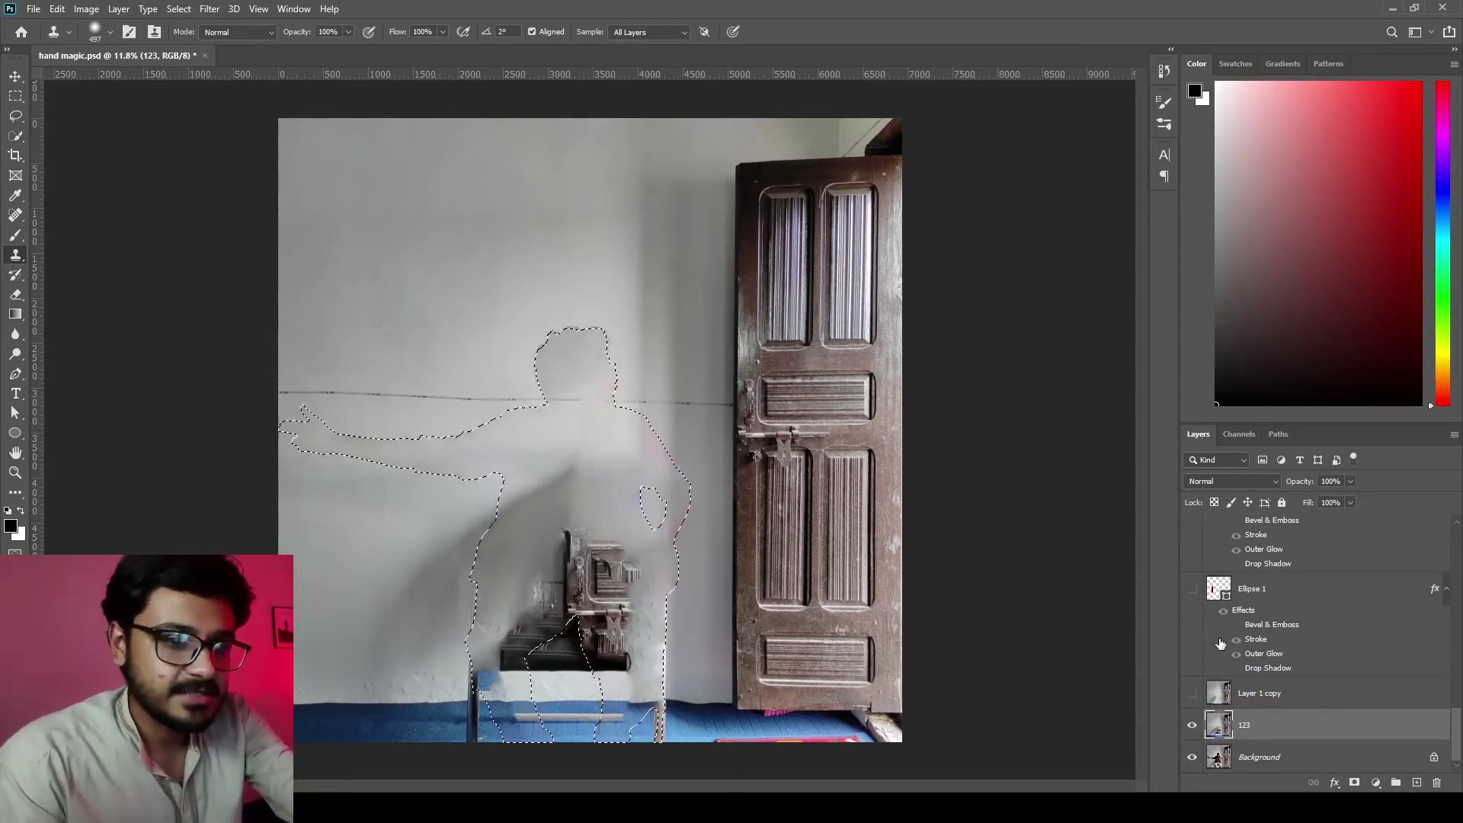
- Delete layer 123, show the cleaned-up Layer 1 copy in its place, and clear the selection
key("Delete")
left_click(1193, 724)
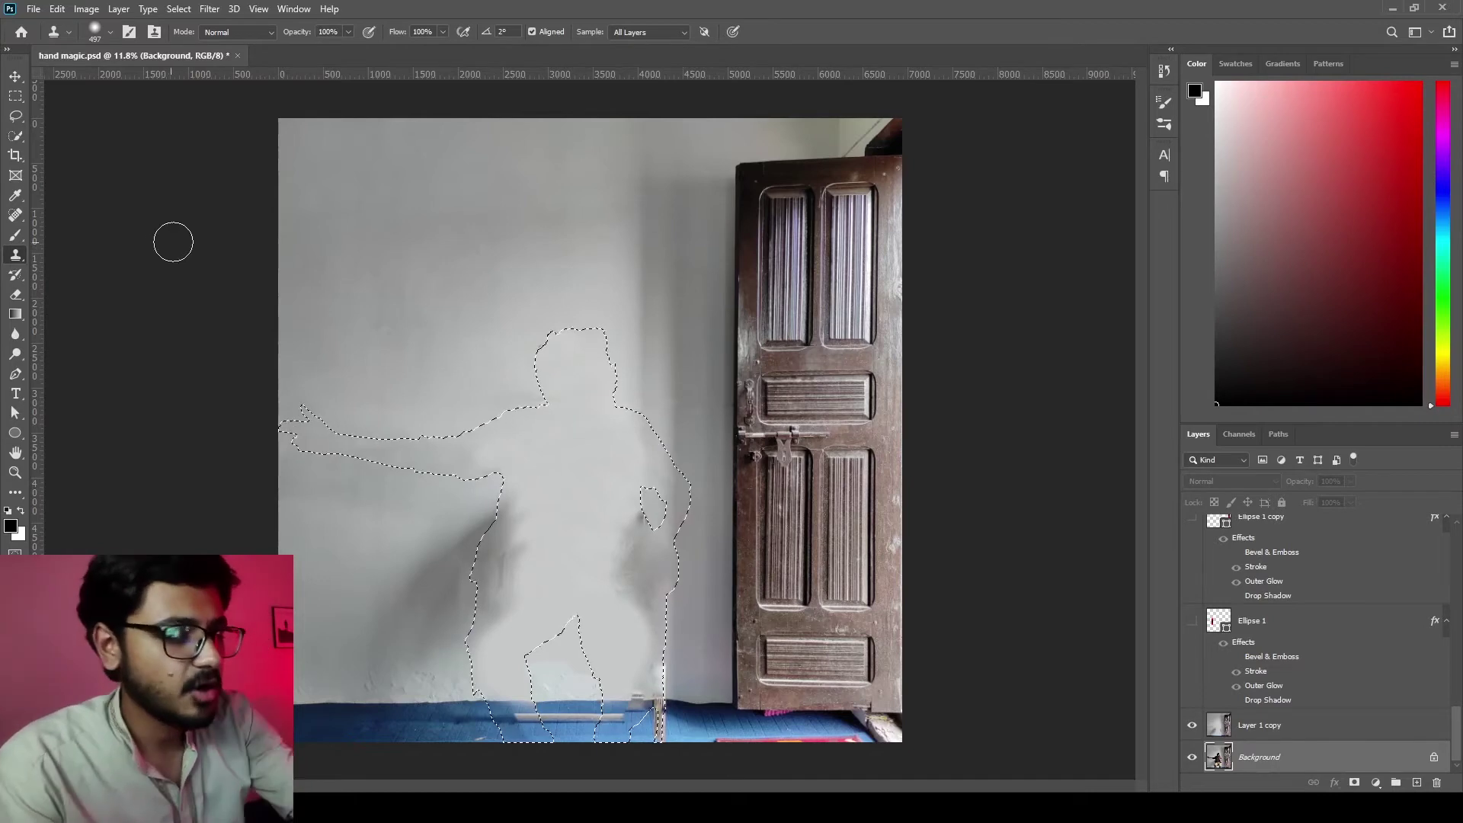
key("ctrl+d")
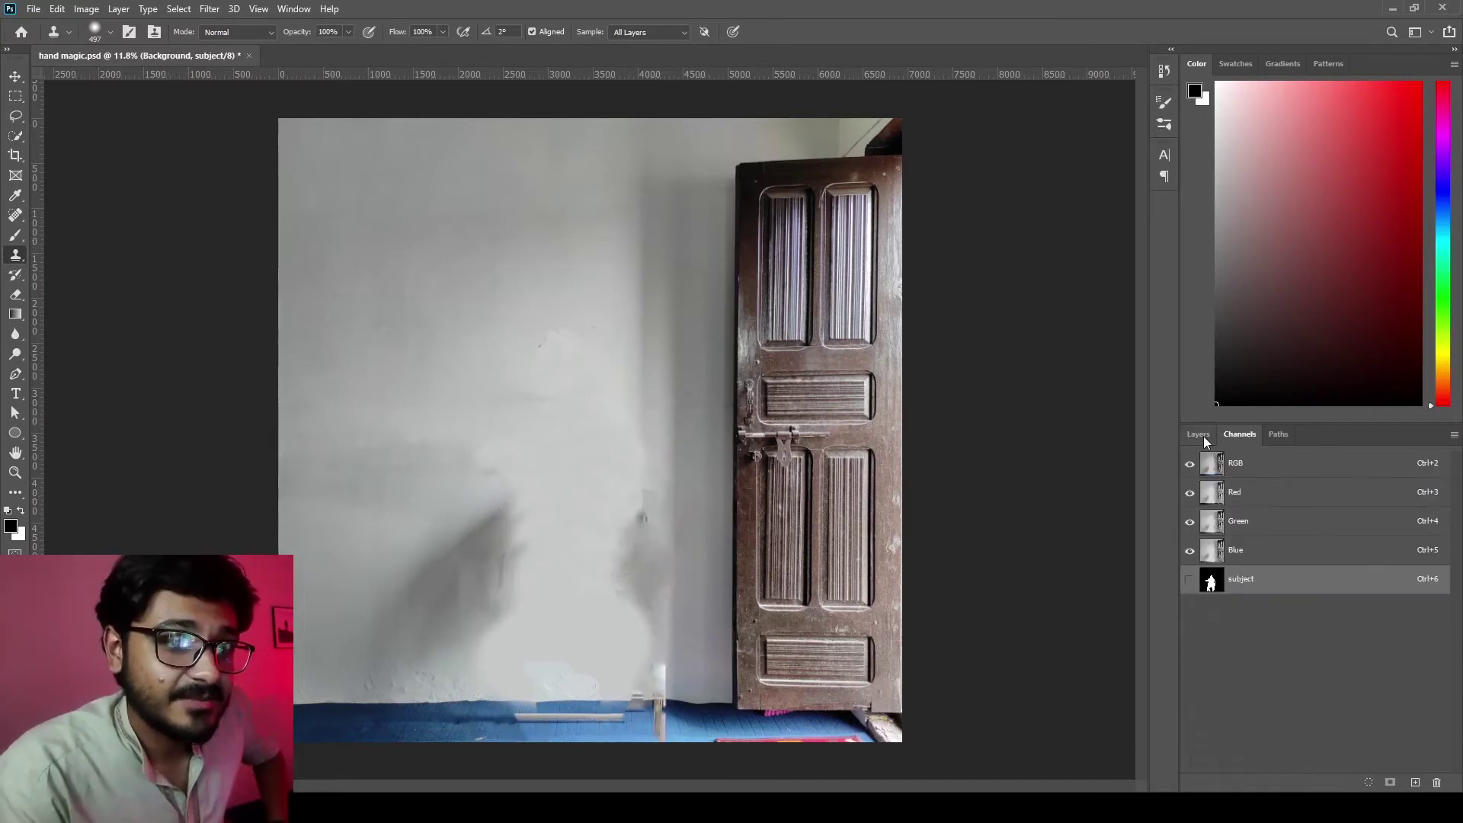
- Load the saved subject channel as a selection, and deselect it again
left_click(1202, 434)
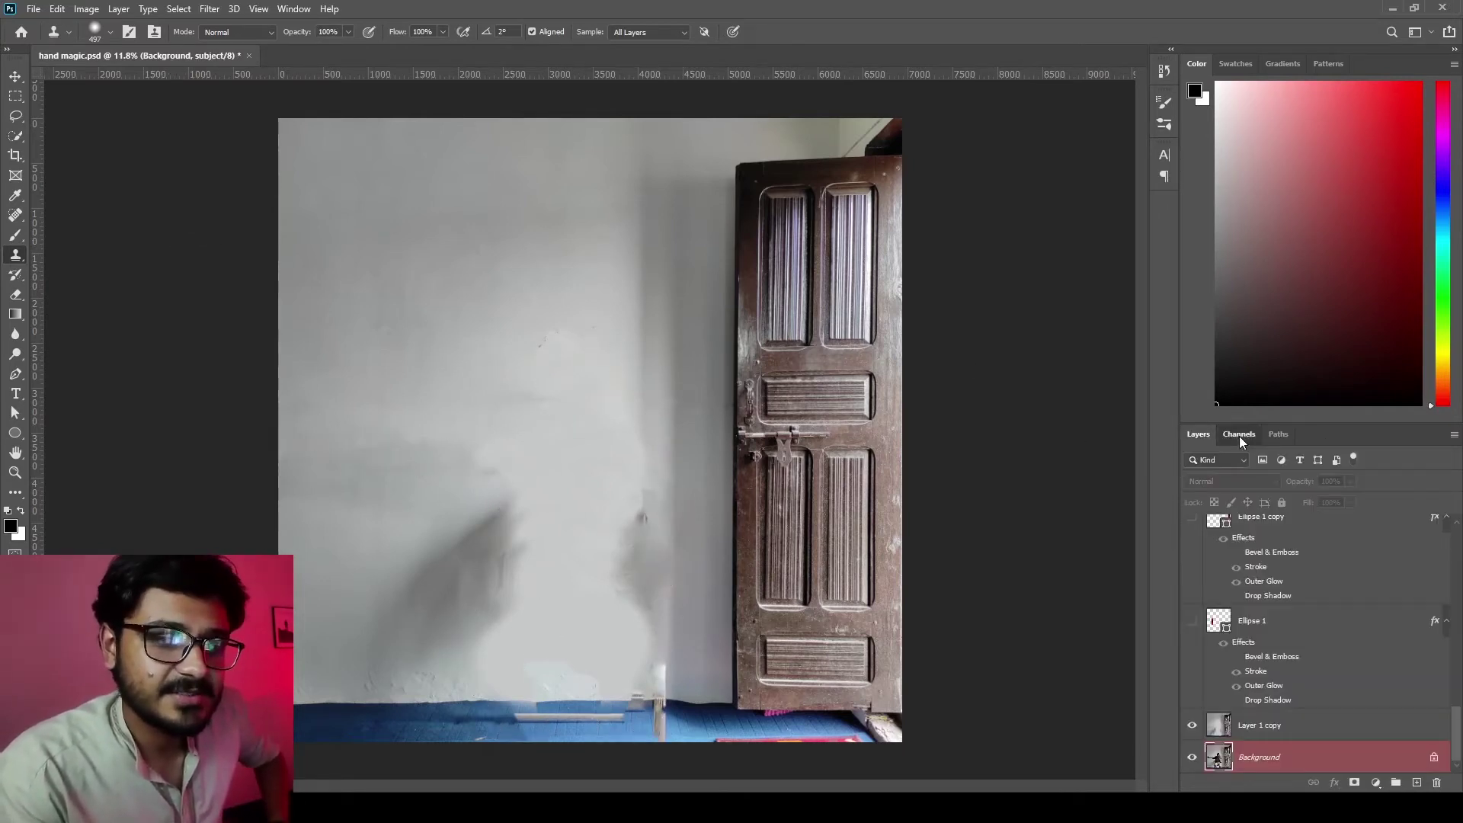
left_click(1240, 436)
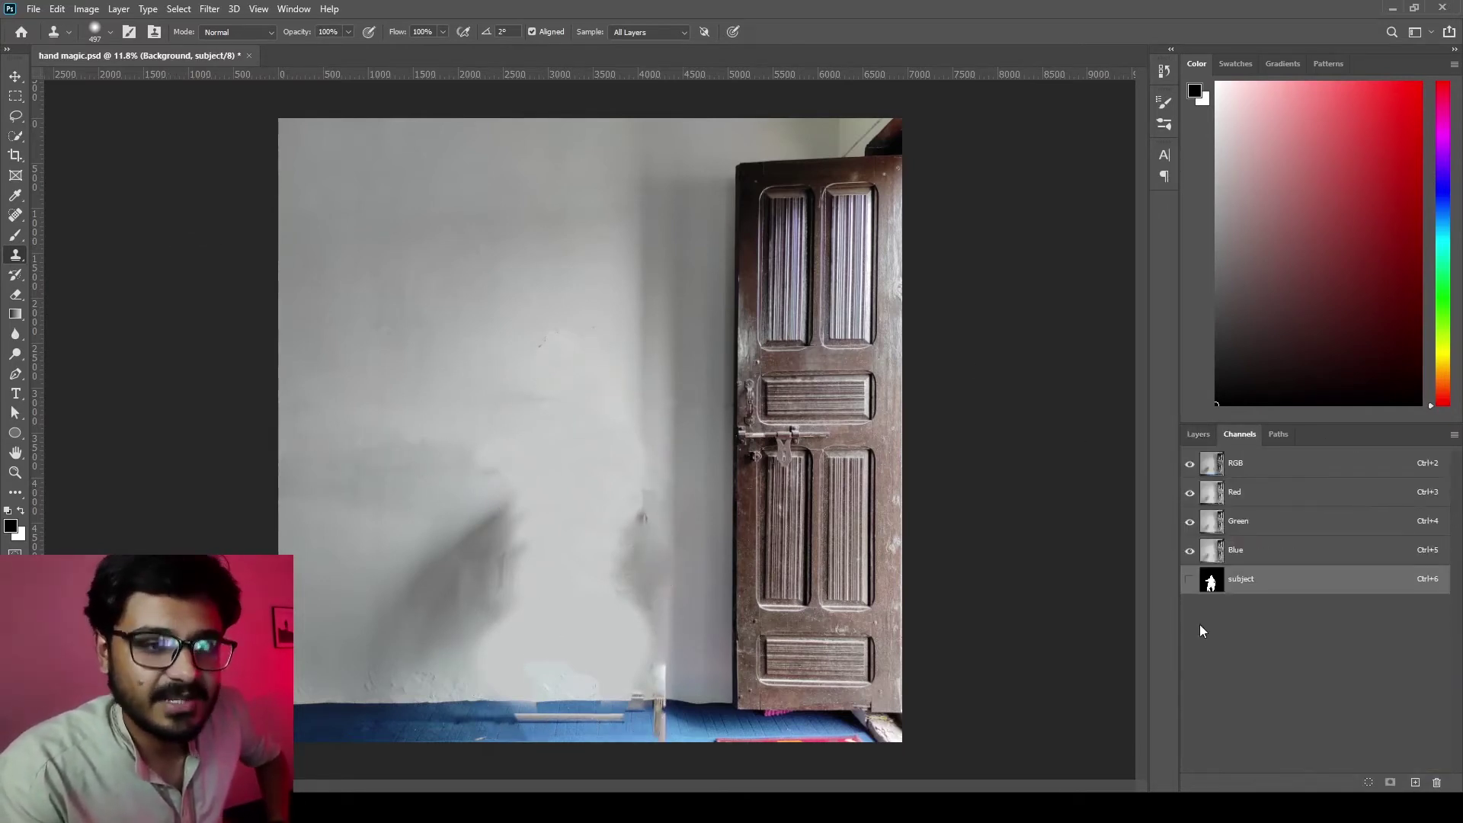
left_click(1212, 580, "ctrl")
key("ctrl+d")
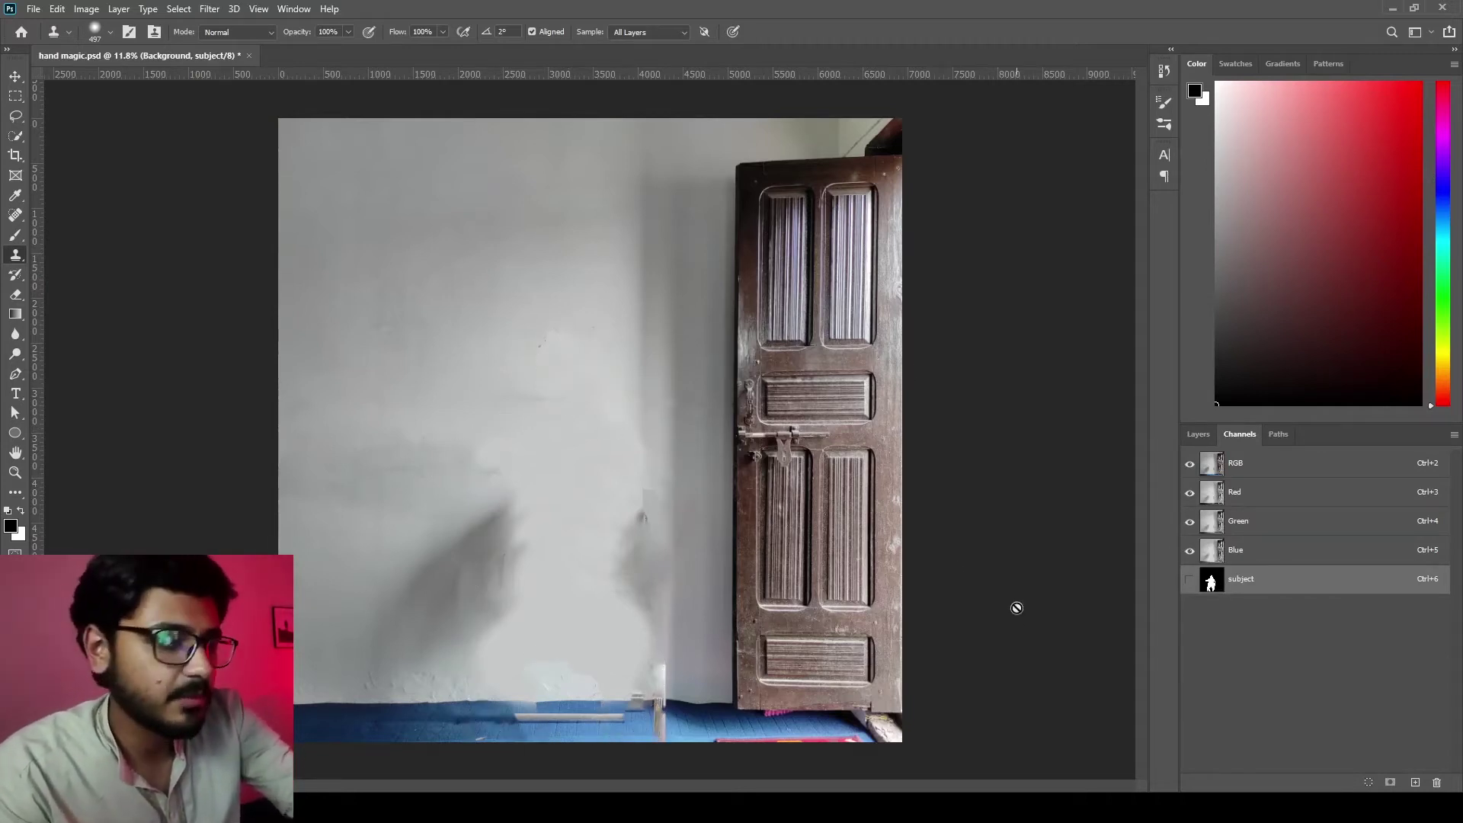
- Show the Ellipse 1 portal shape on the wall and make it the active layer
left_click(1198, 435)
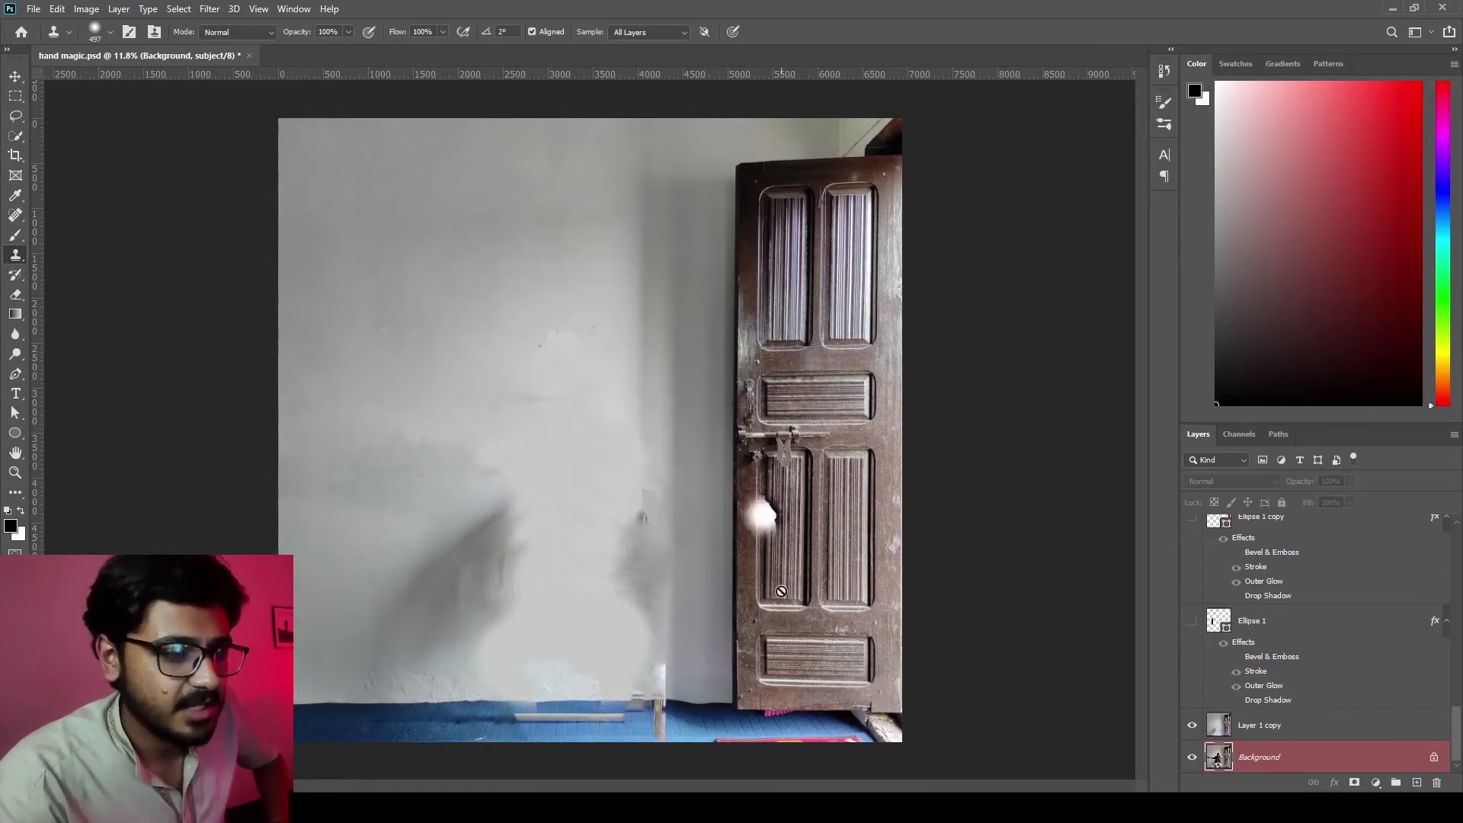
left_click(1192, 622)
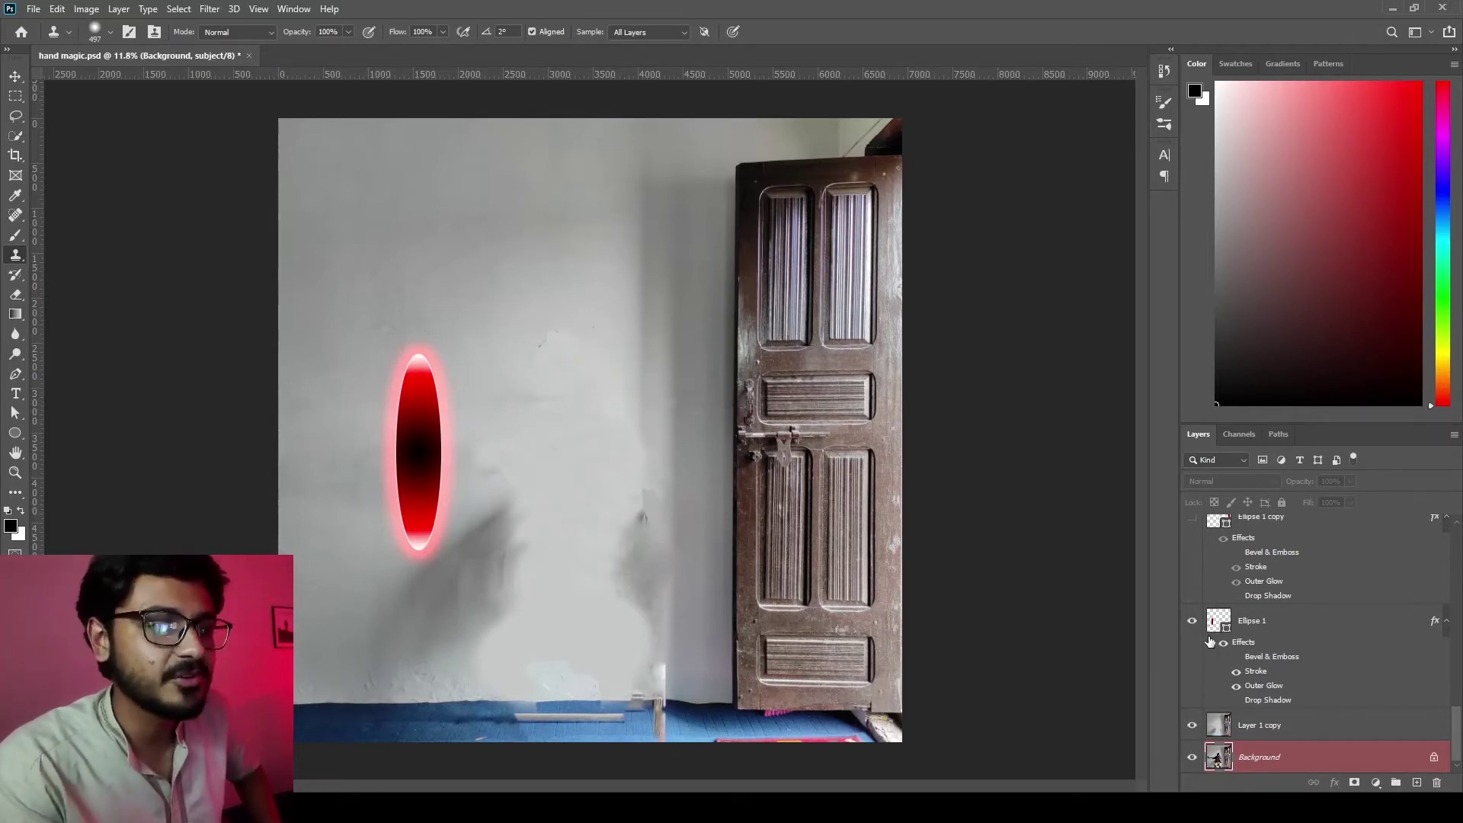
left_click(1242, 669)
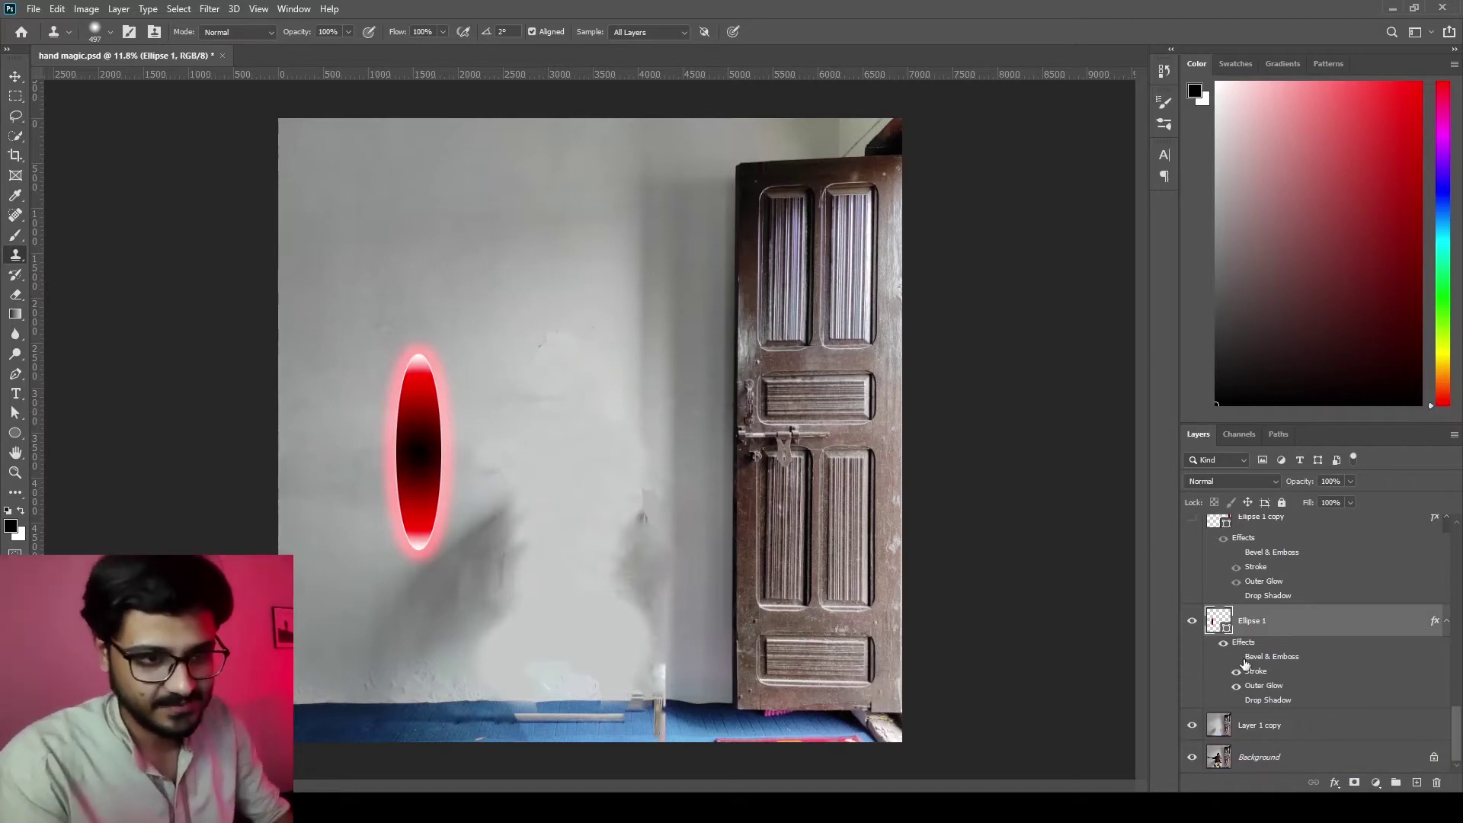
- Draw a narrow ellipse about 484 × 2409 px on the wall and inspect its radial black-red-white gradient fill
left_click(25, 433)
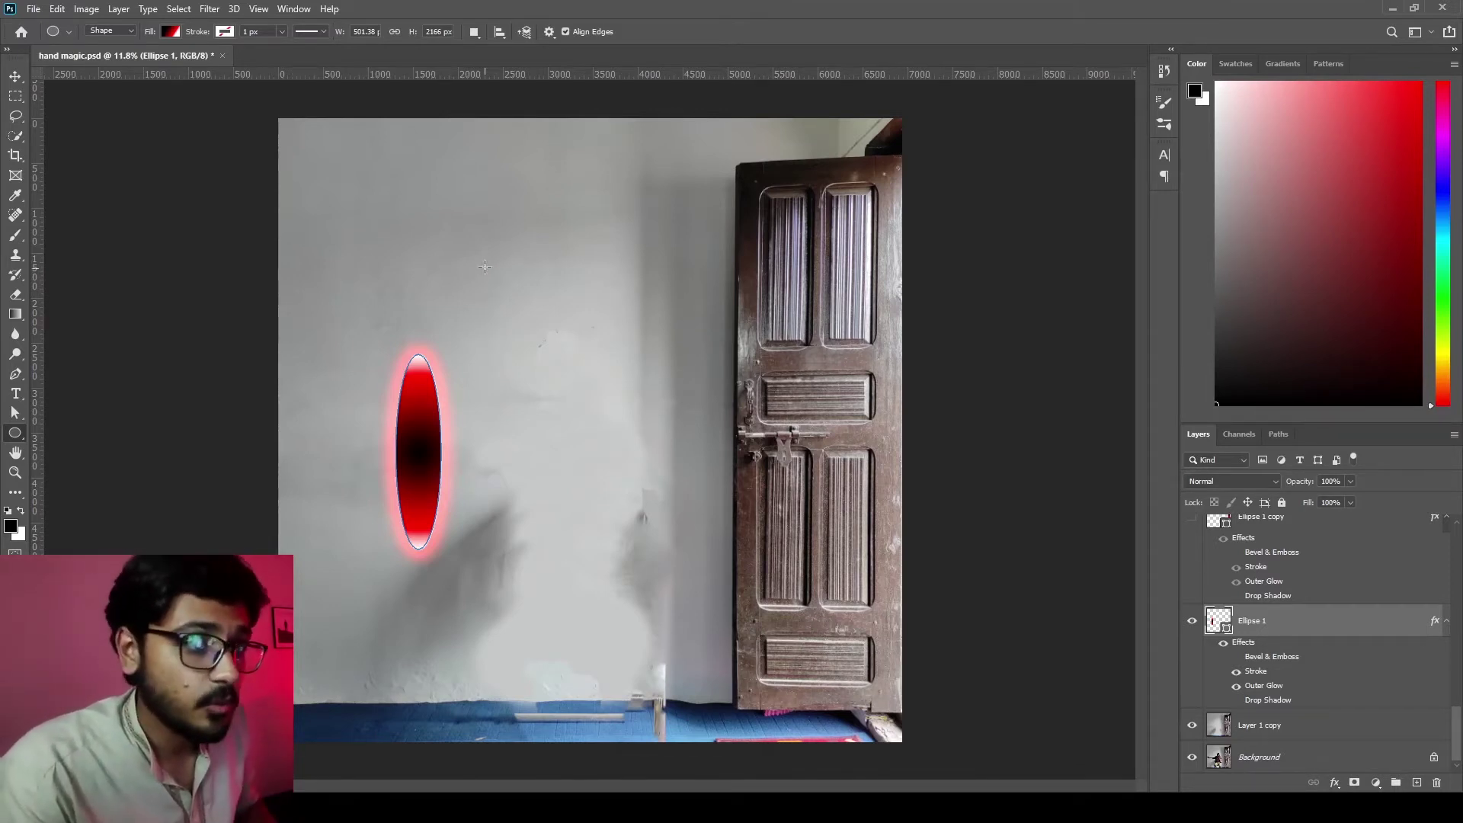
left_click_drag(527, 223, 571, 442)
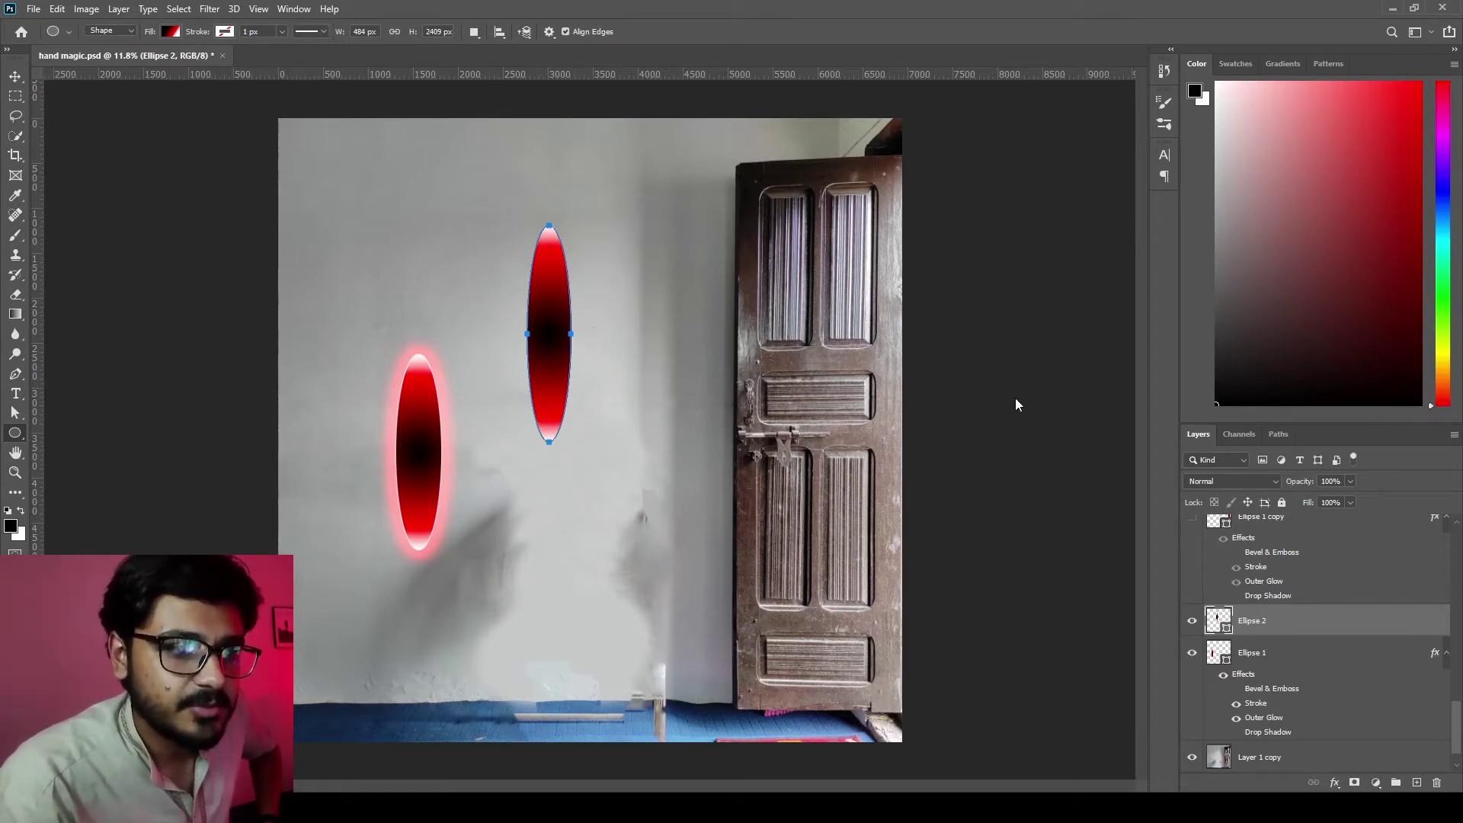
key("i")
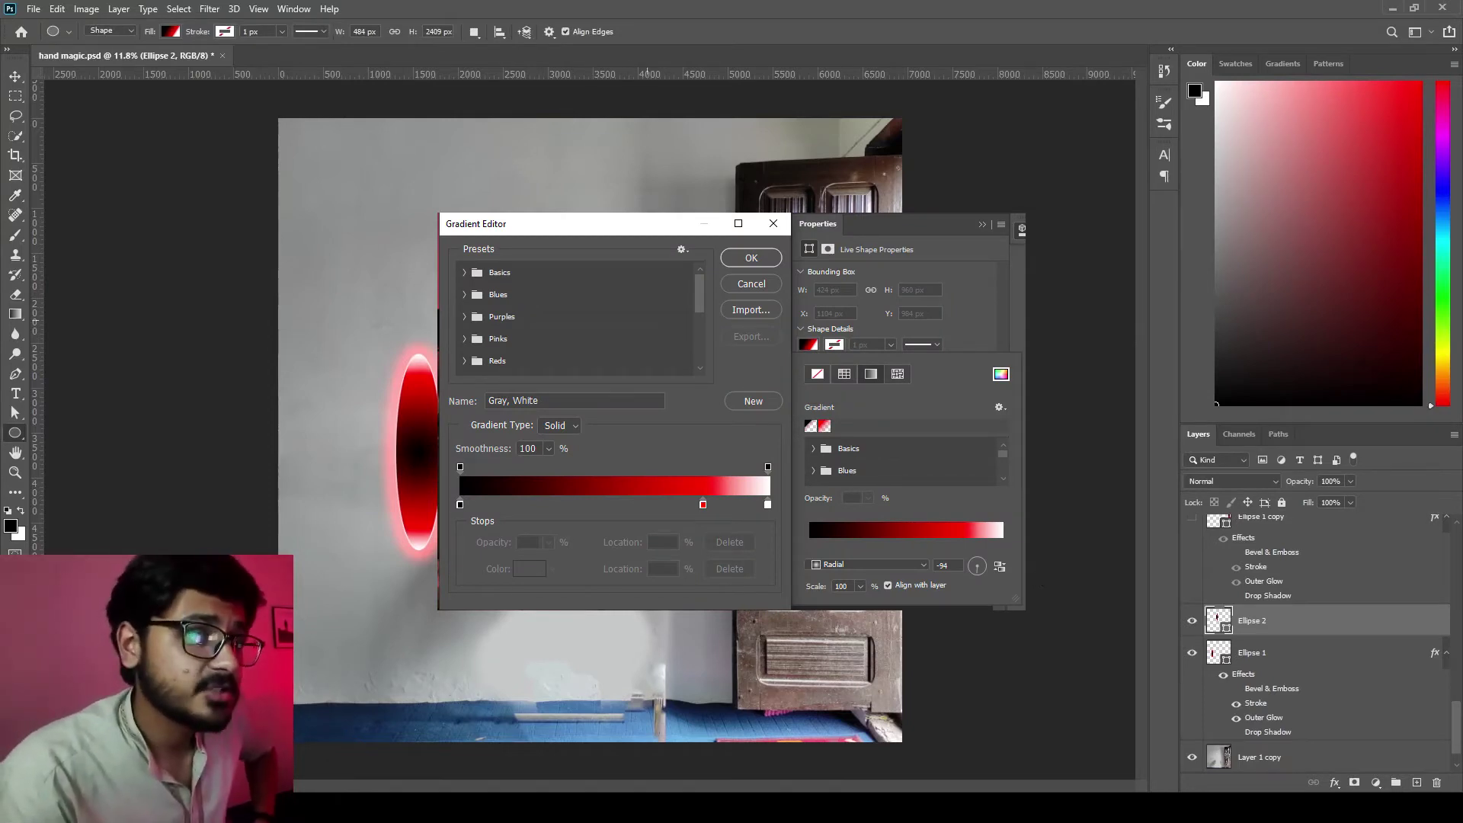
key("Return")
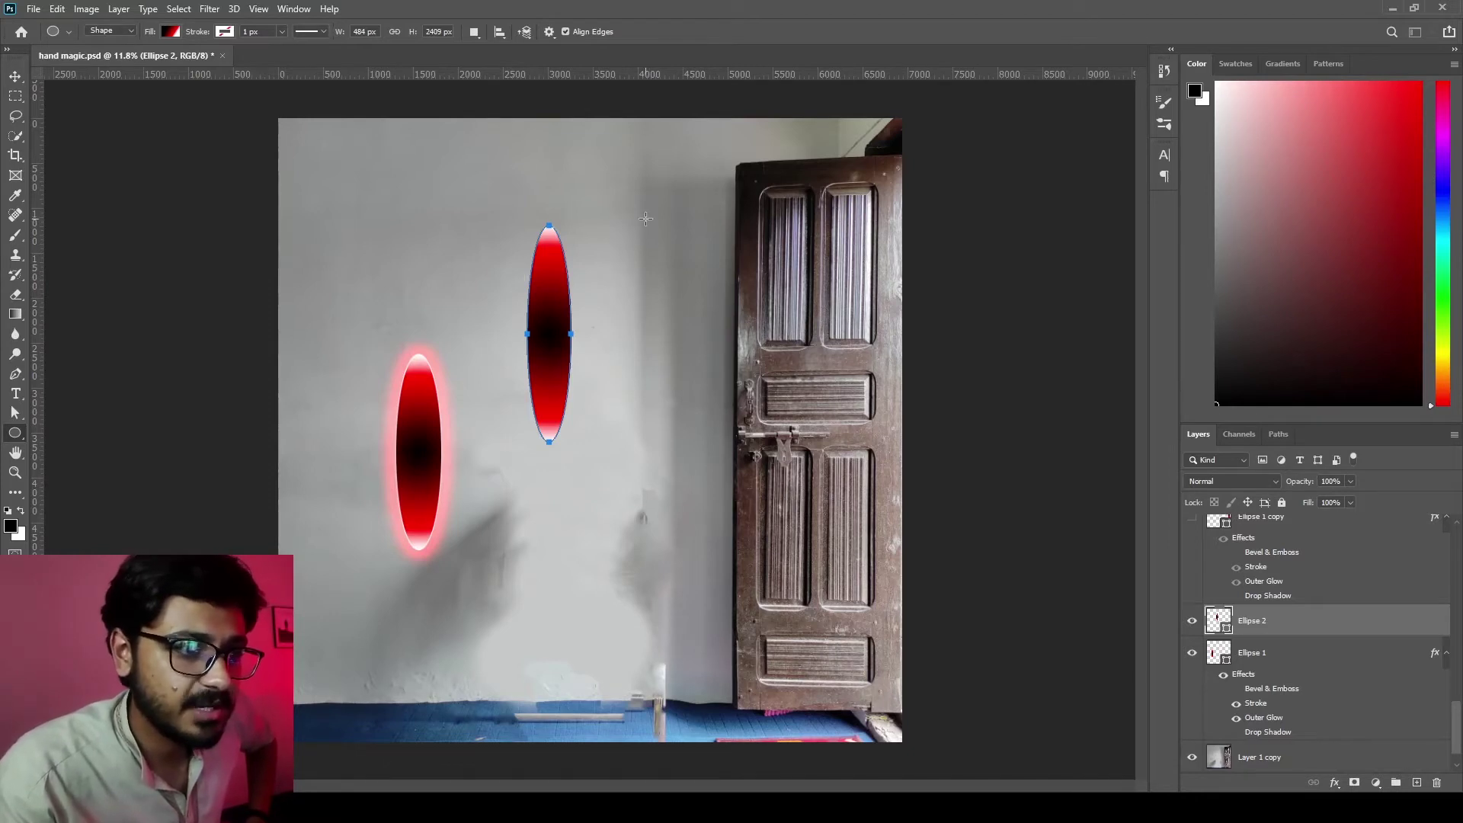
- Draw a wider ellipse about 747 × 2112 px beside the door, and delete both test ellipses
left_click_drag(646, 218, 713, 408)
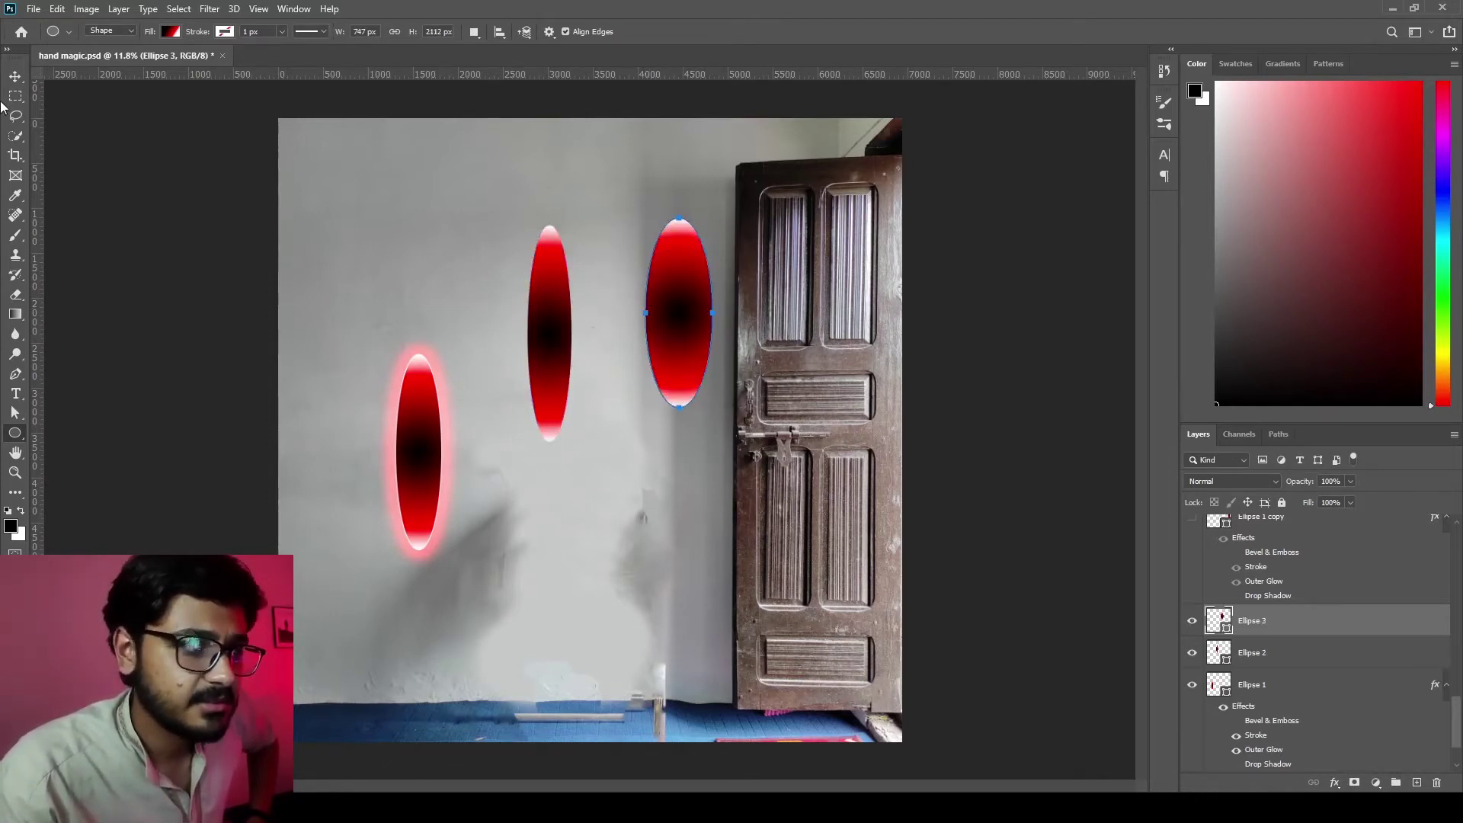
left_click(15, 77)
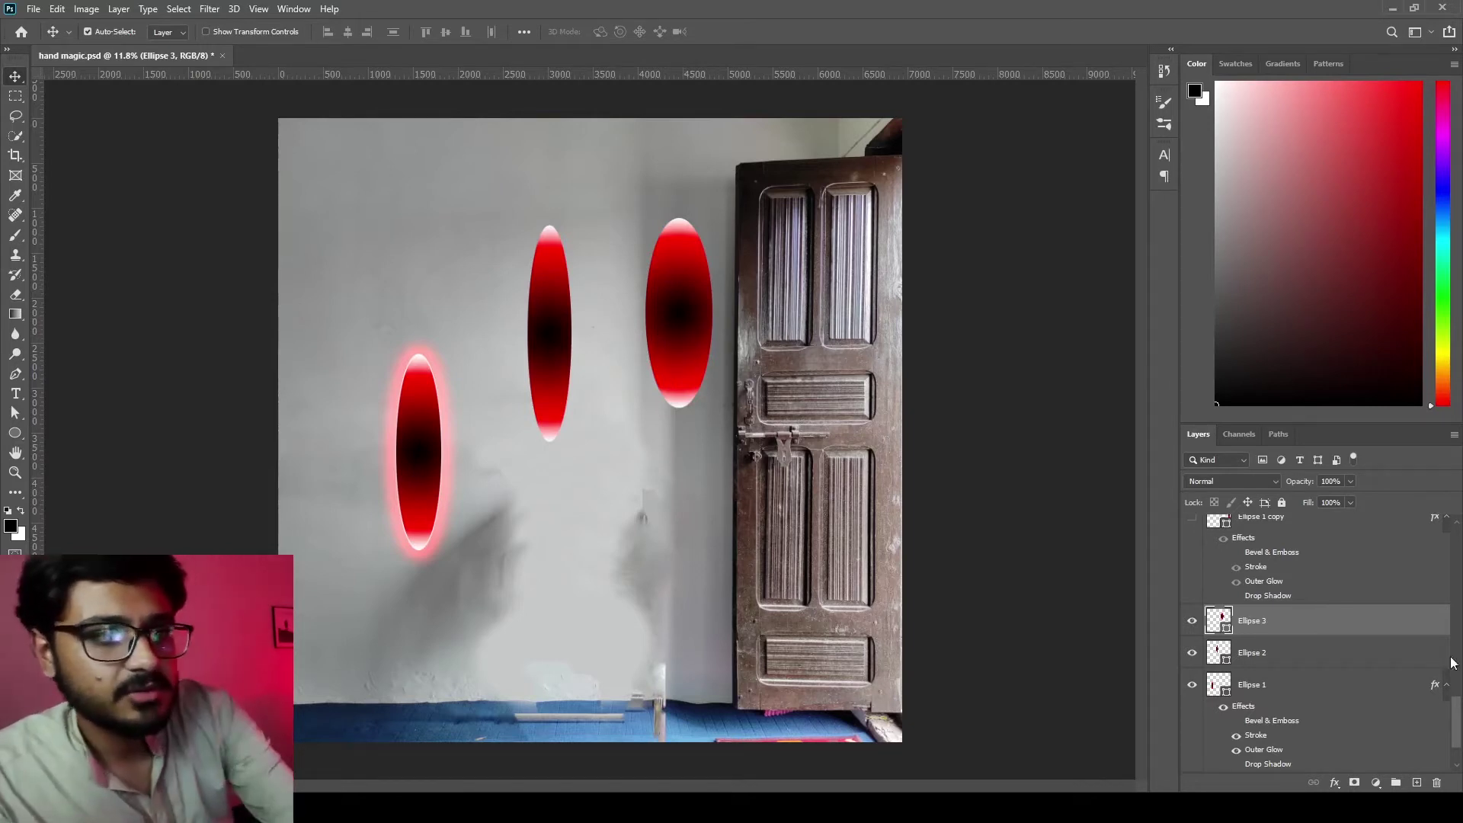
left_click(1333, 660)
key("Delete")
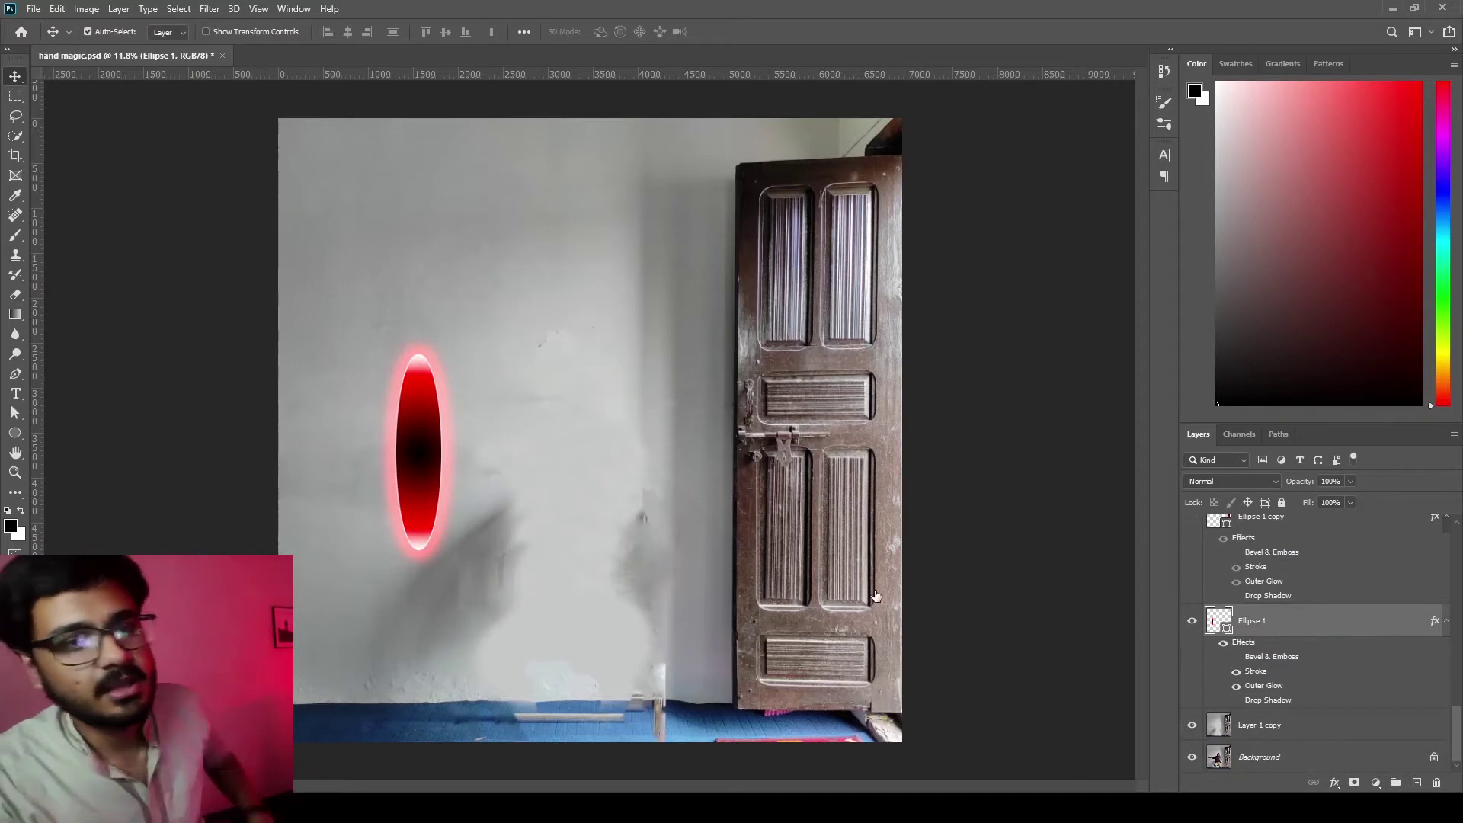
- Examine the layer style of Ellipse 1, including its Stroke and Outer Glow effects
key("space")
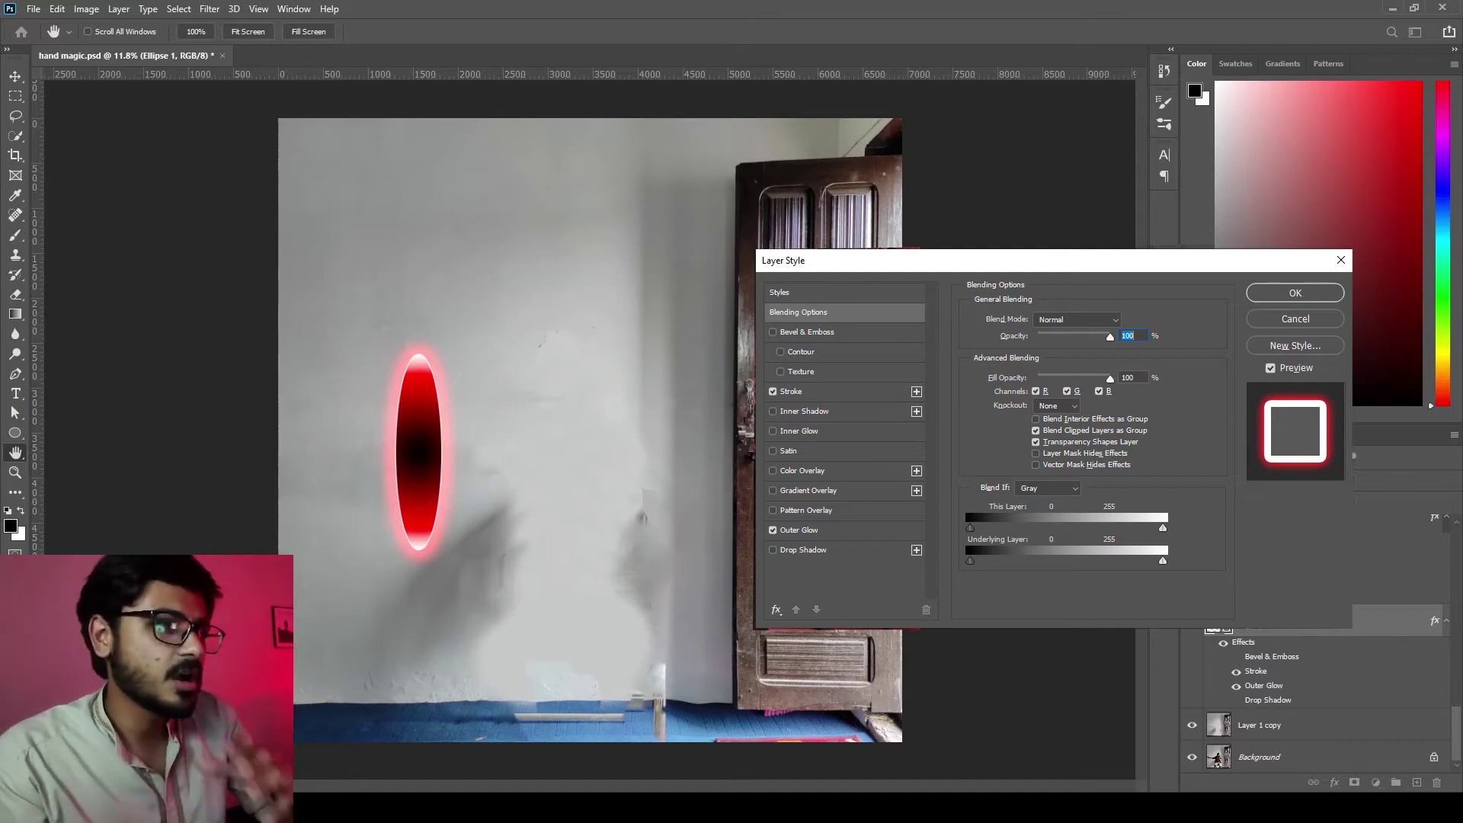
left_click(1295, 294)
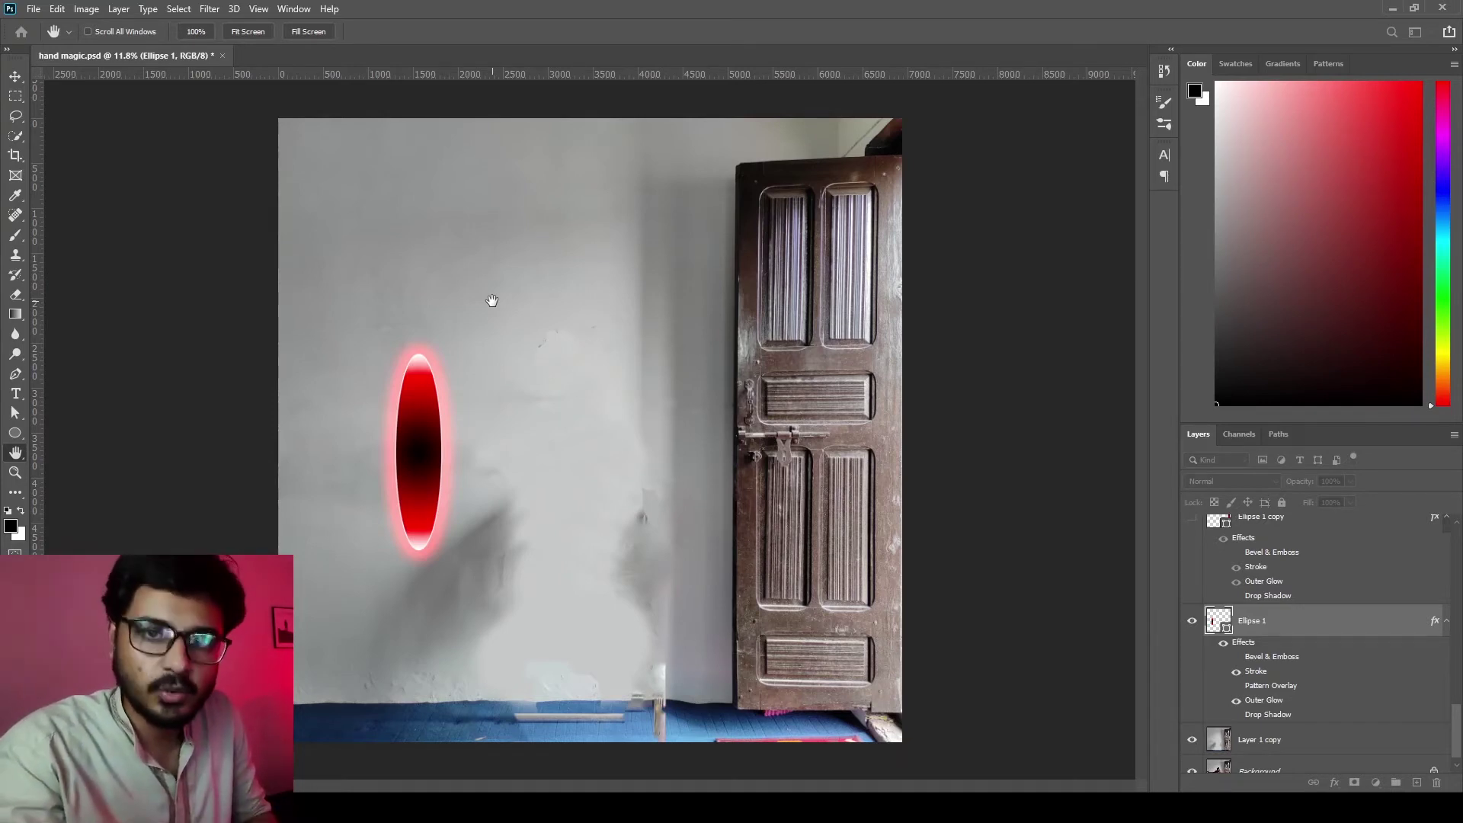
key("v")
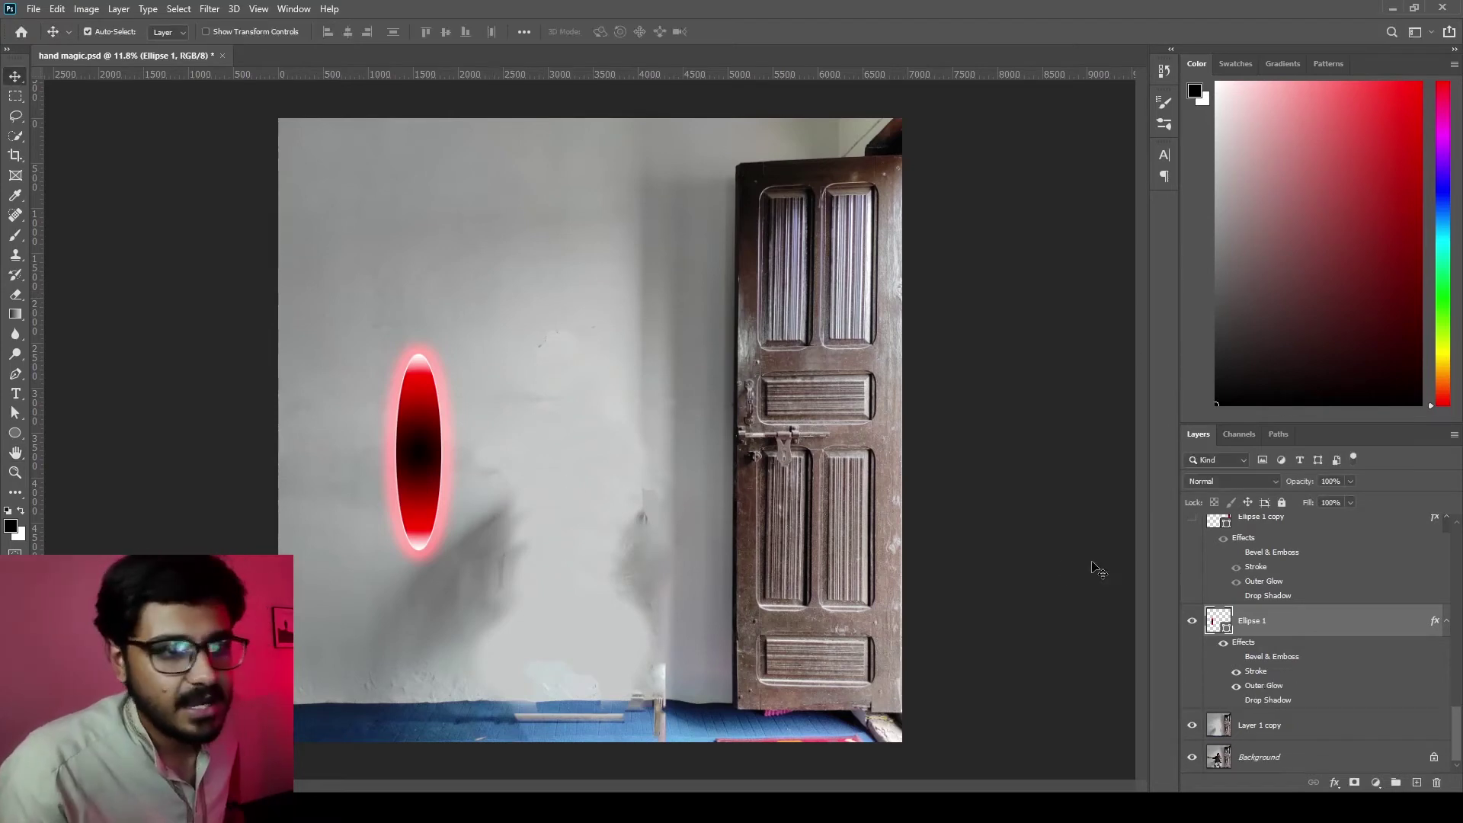
- Show the two Ellipse 1 copy layers that form the portal and its outline on the door
scroll(1213, 623, "up", 2)
left_click(1191, 580)
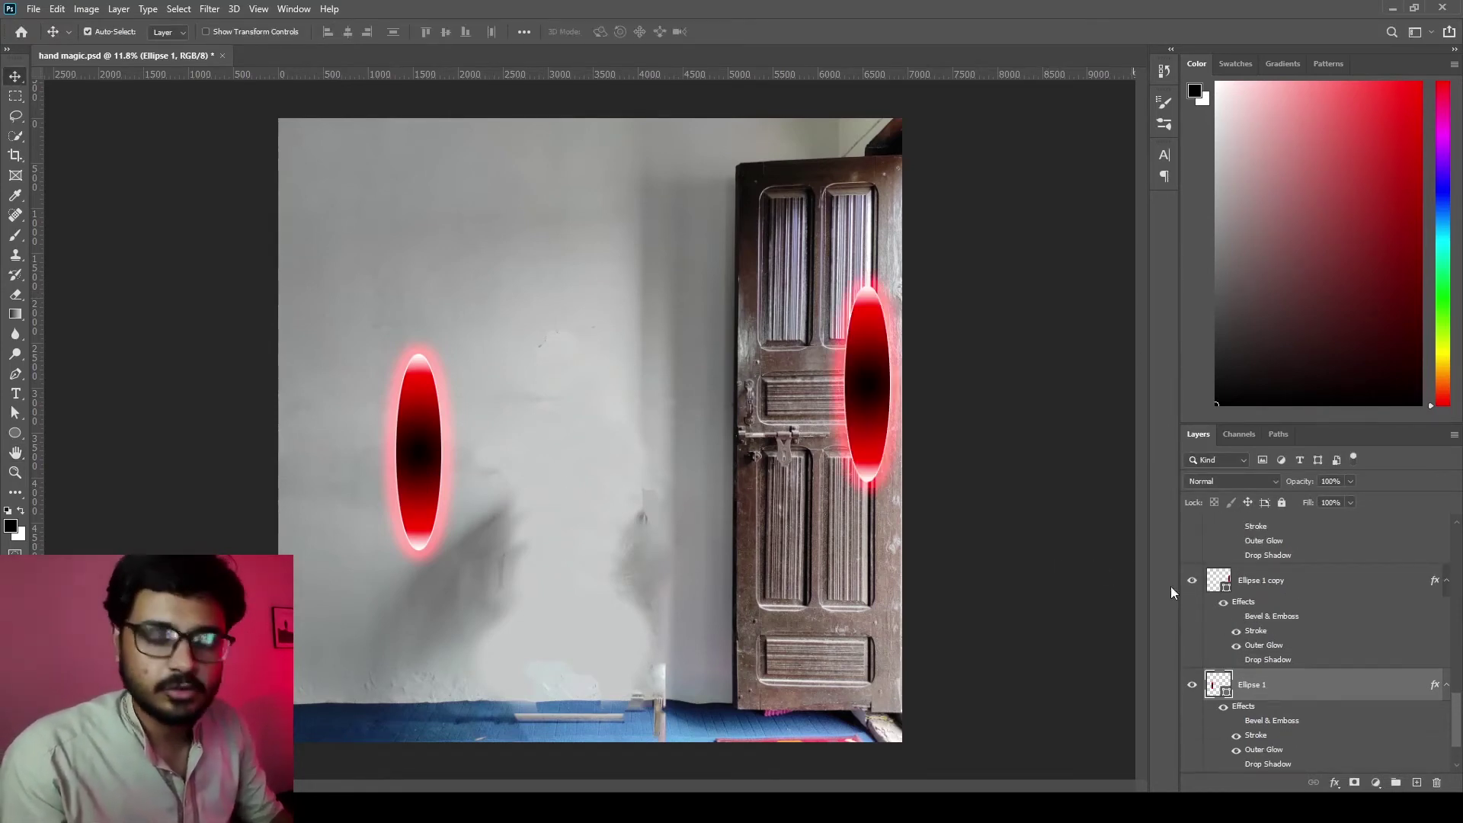
scroll(1193, 580, "up", 2)
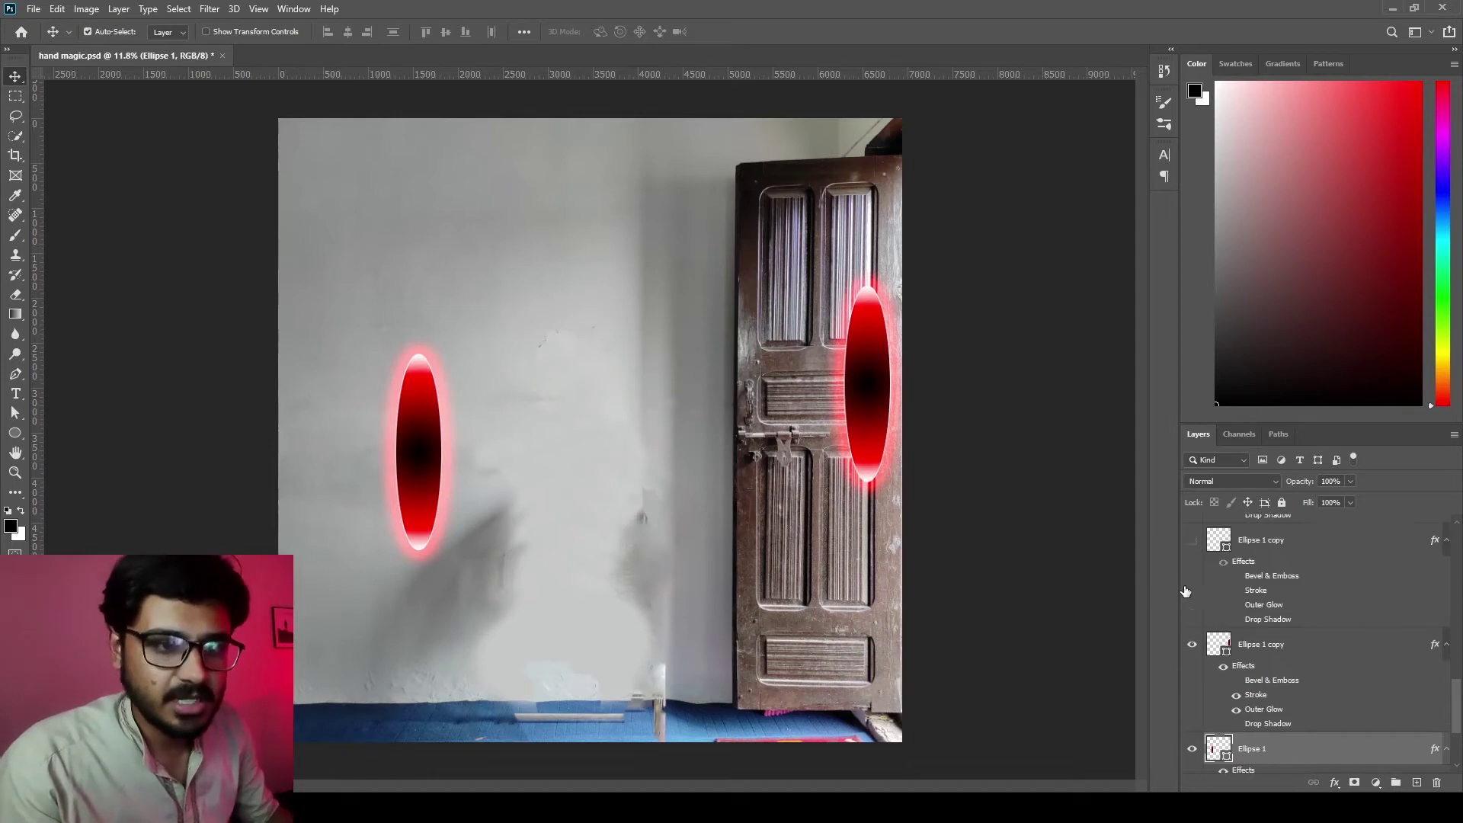
left_click(1193, 540)
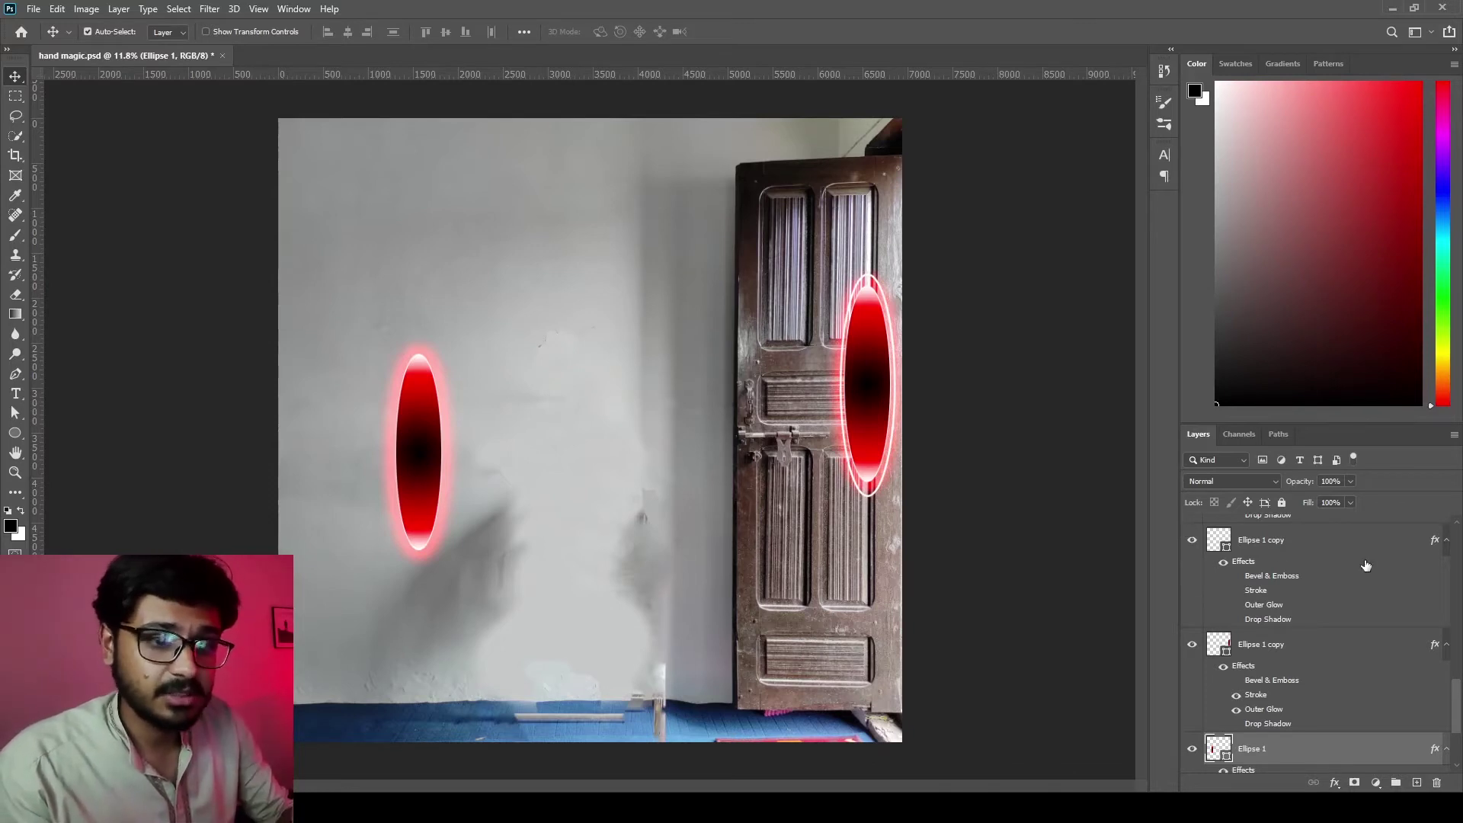
- Draw an ellipse about 1951 × 2951 px on the wall with no fill and a 17.25 px red stroke
left_click(14, 432)
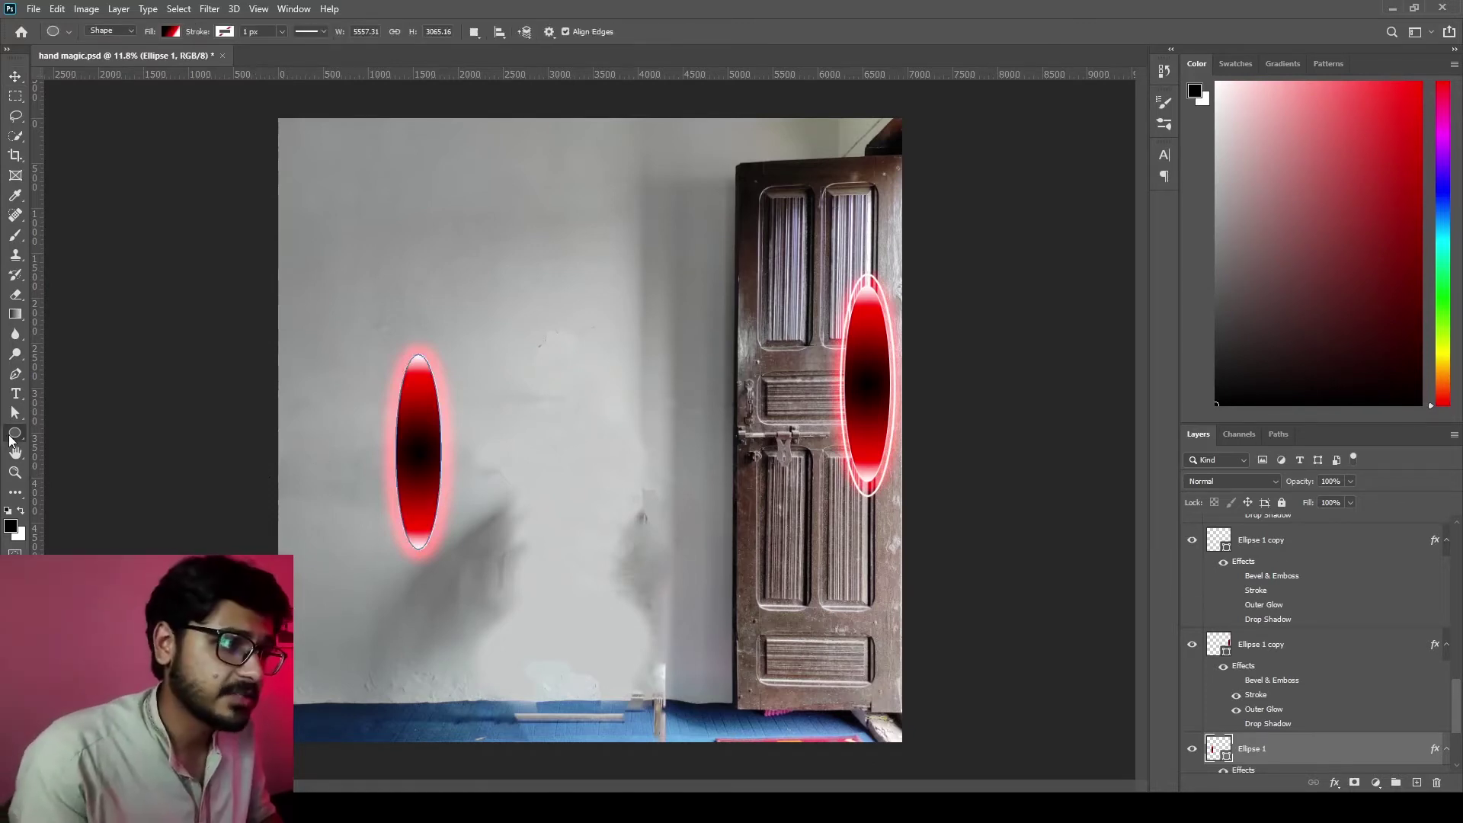
left_click_drag(442, 180, 618, 446)
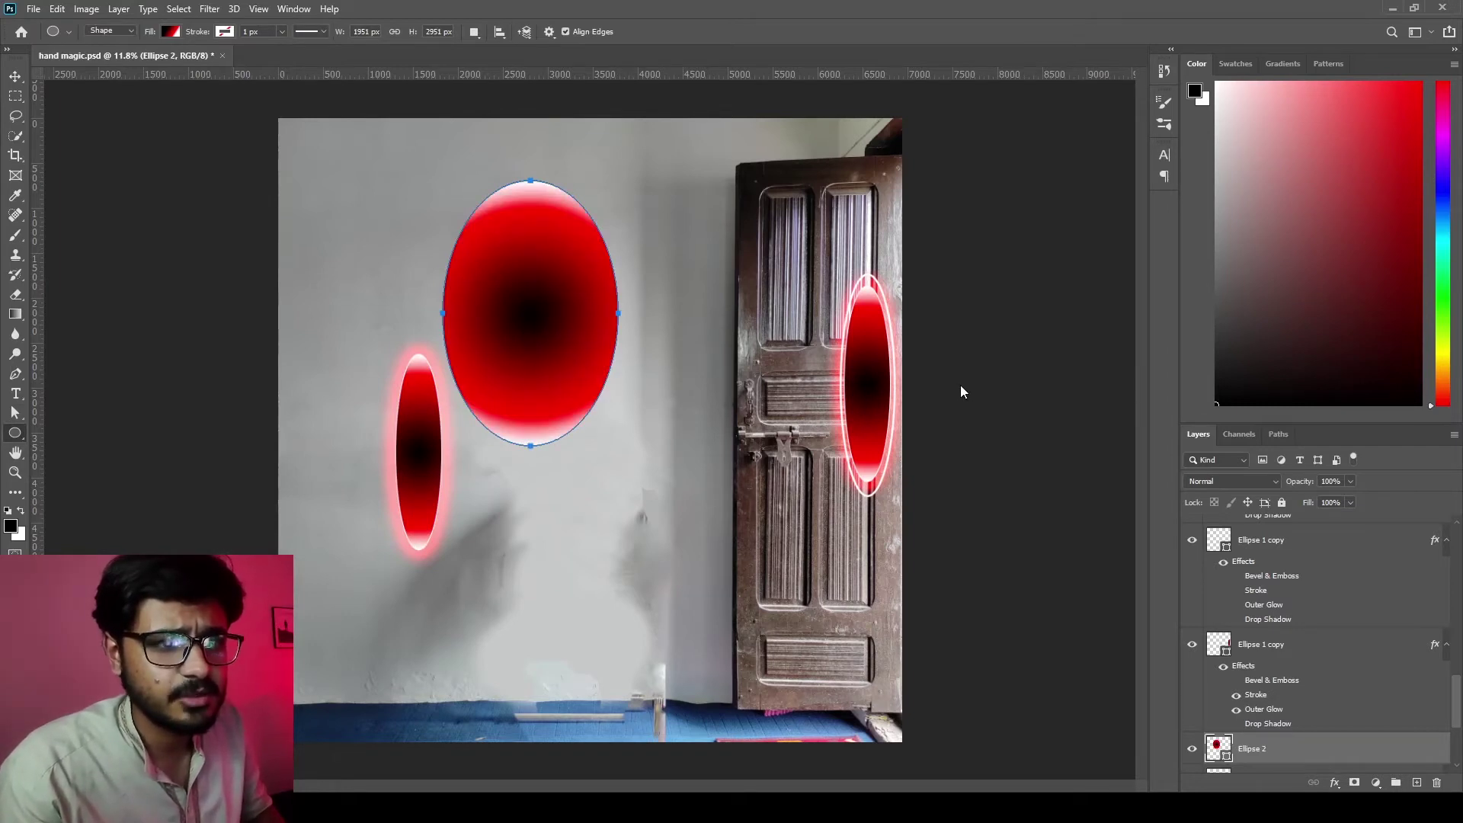
key("ctrl+z")
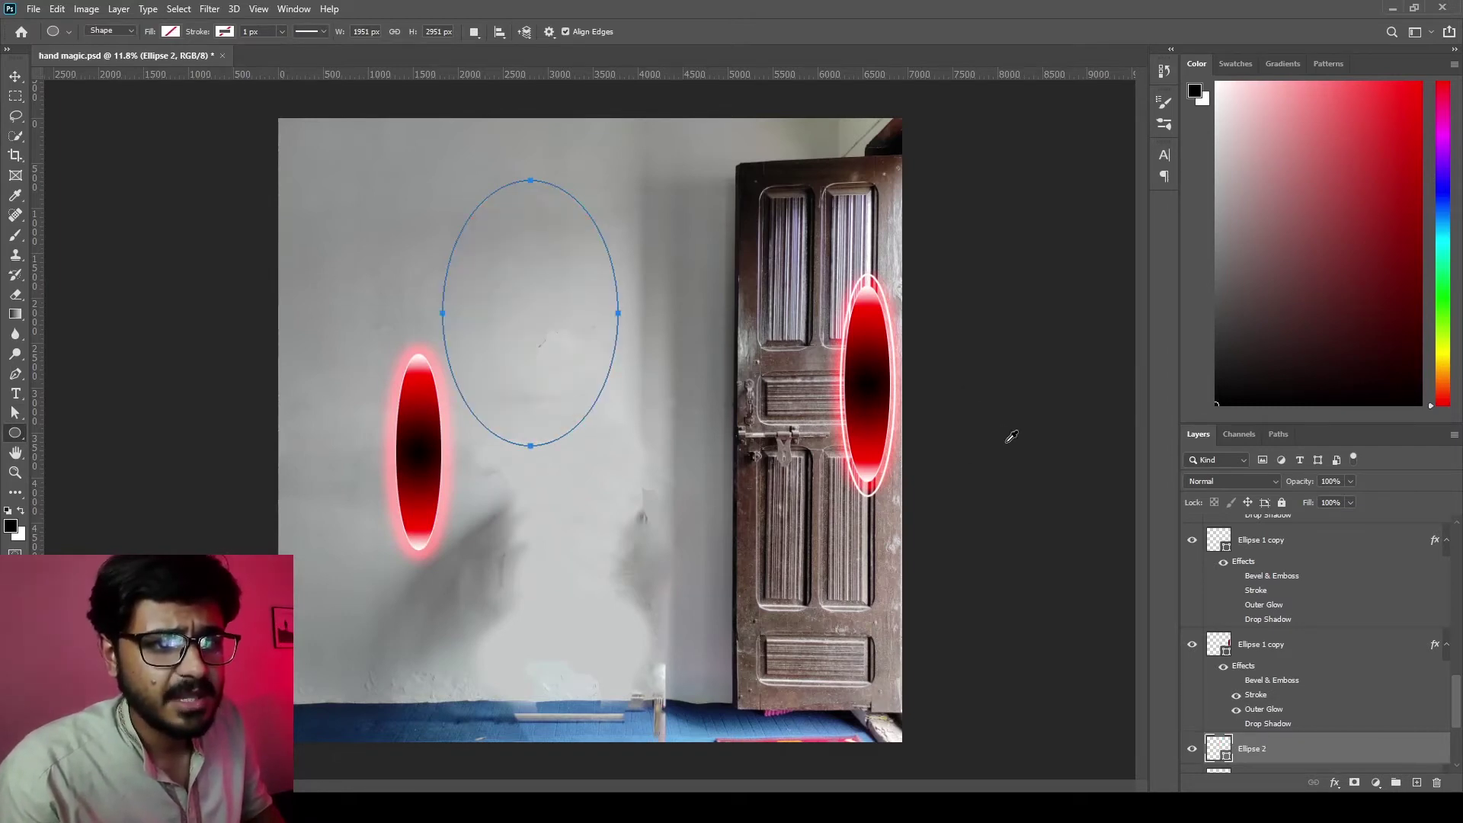
key("ctrl+z")
key("ctrl+z")
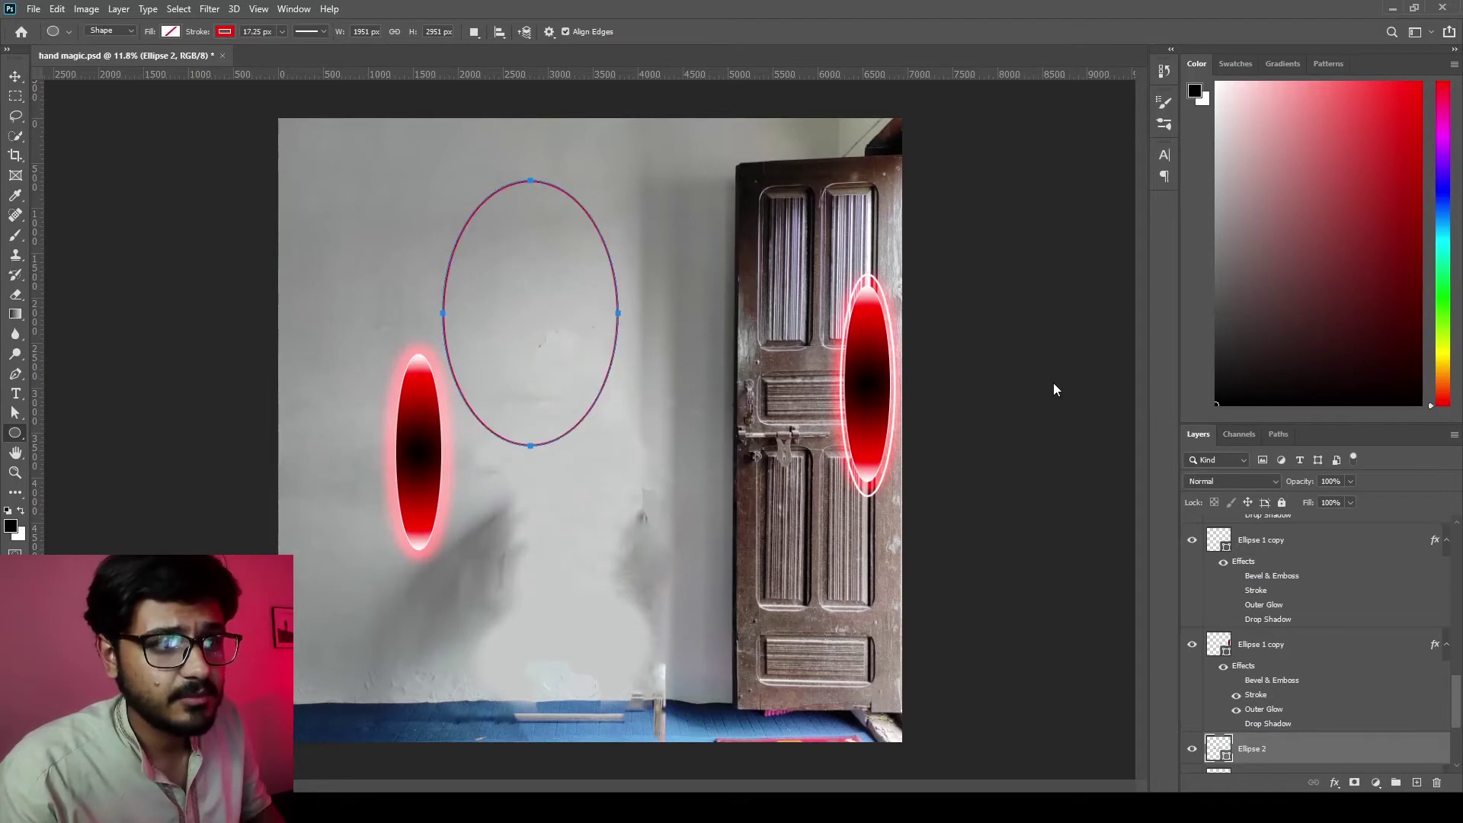
- Deselect the red-outlined test ellipse and undo its creation
left_click(14, 84)
left_click(297, 168)
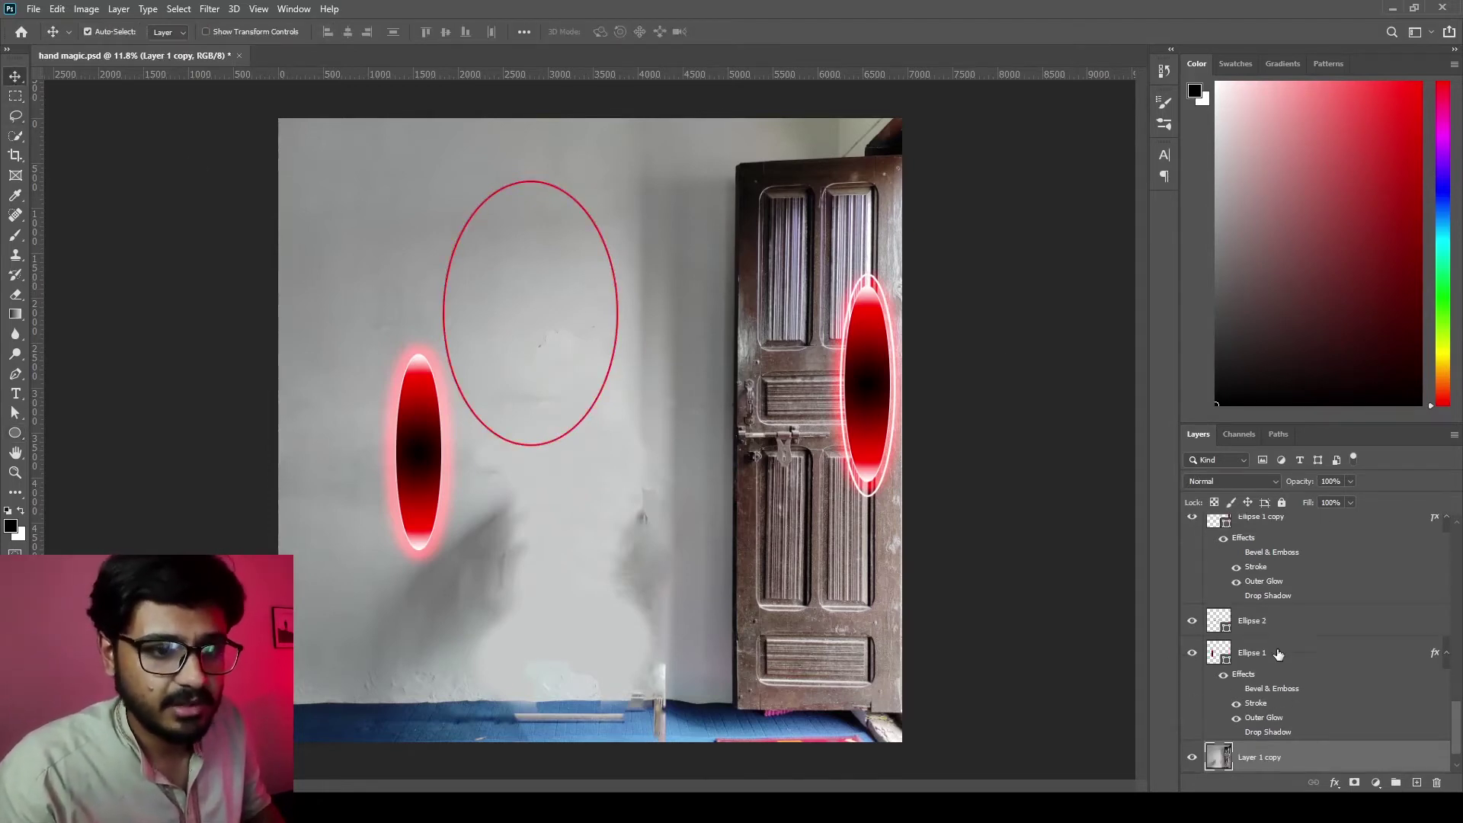
key("ctrl+z")
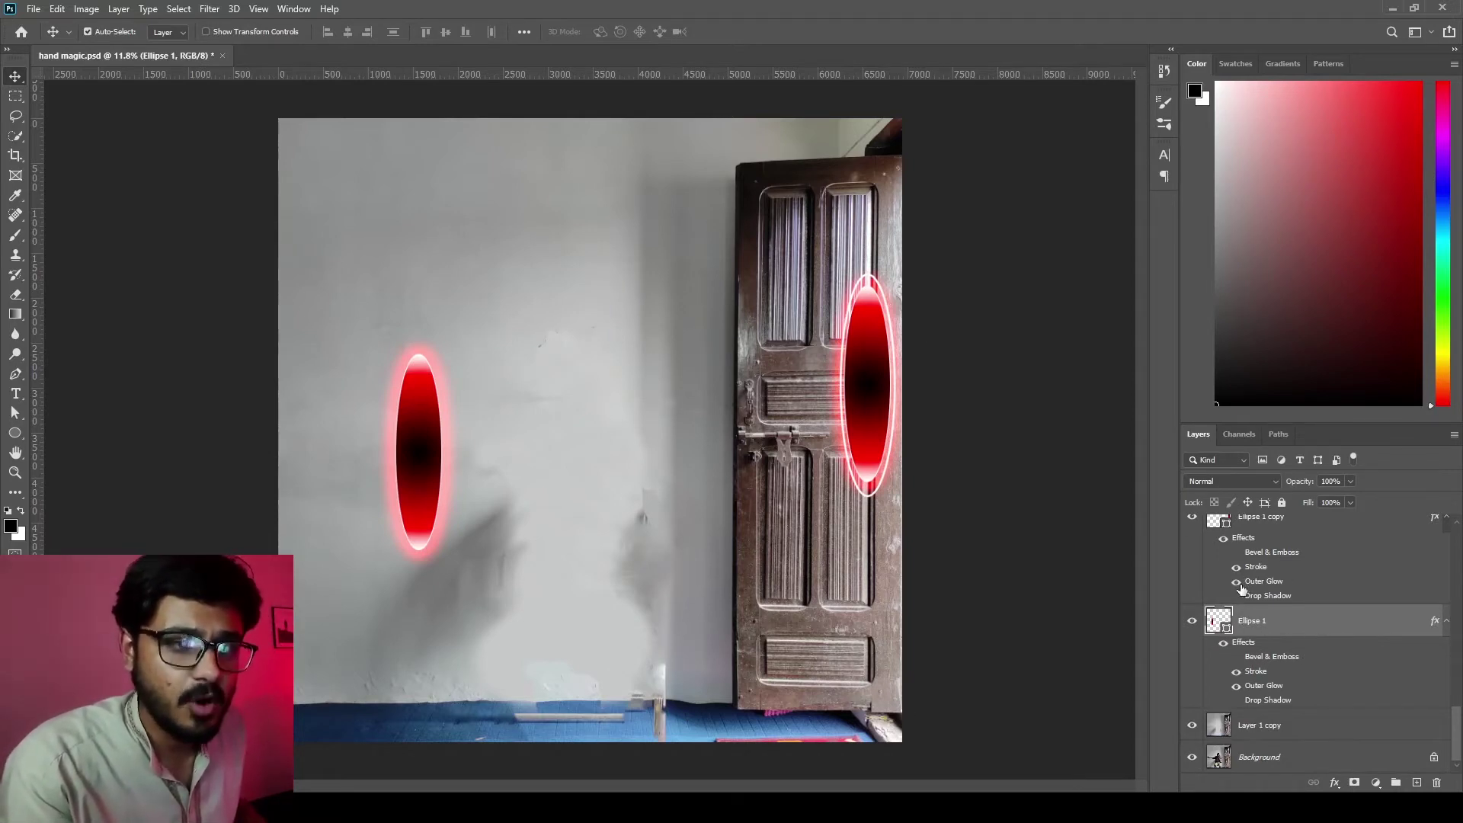
- Examine the layer style of the Ellipse 1 copy that outlines the door portal
scroll(1246, 586, "up", 1)
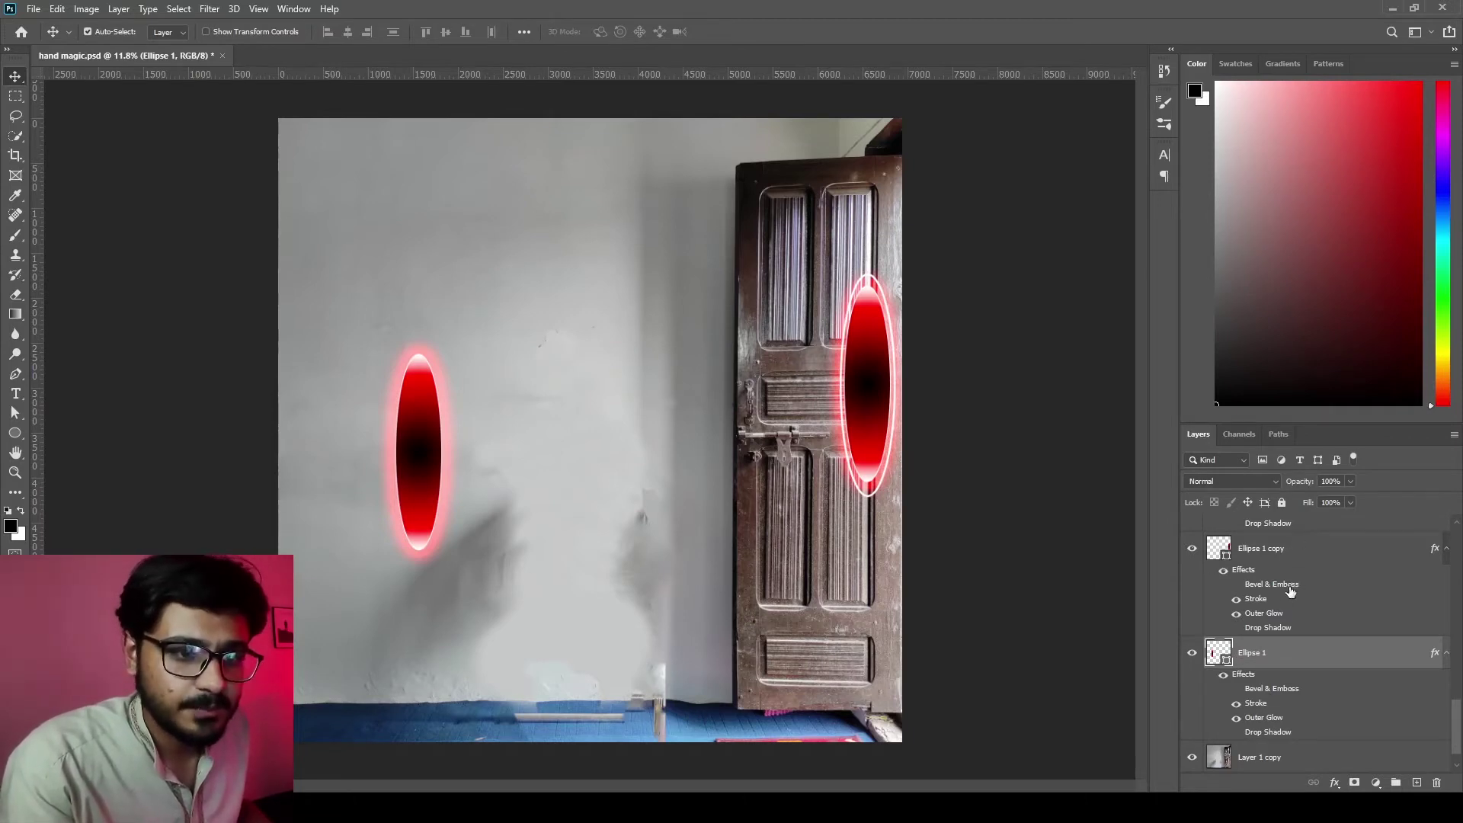
scroll(1291, 592, "up", 3)
double_click(1338, 576)
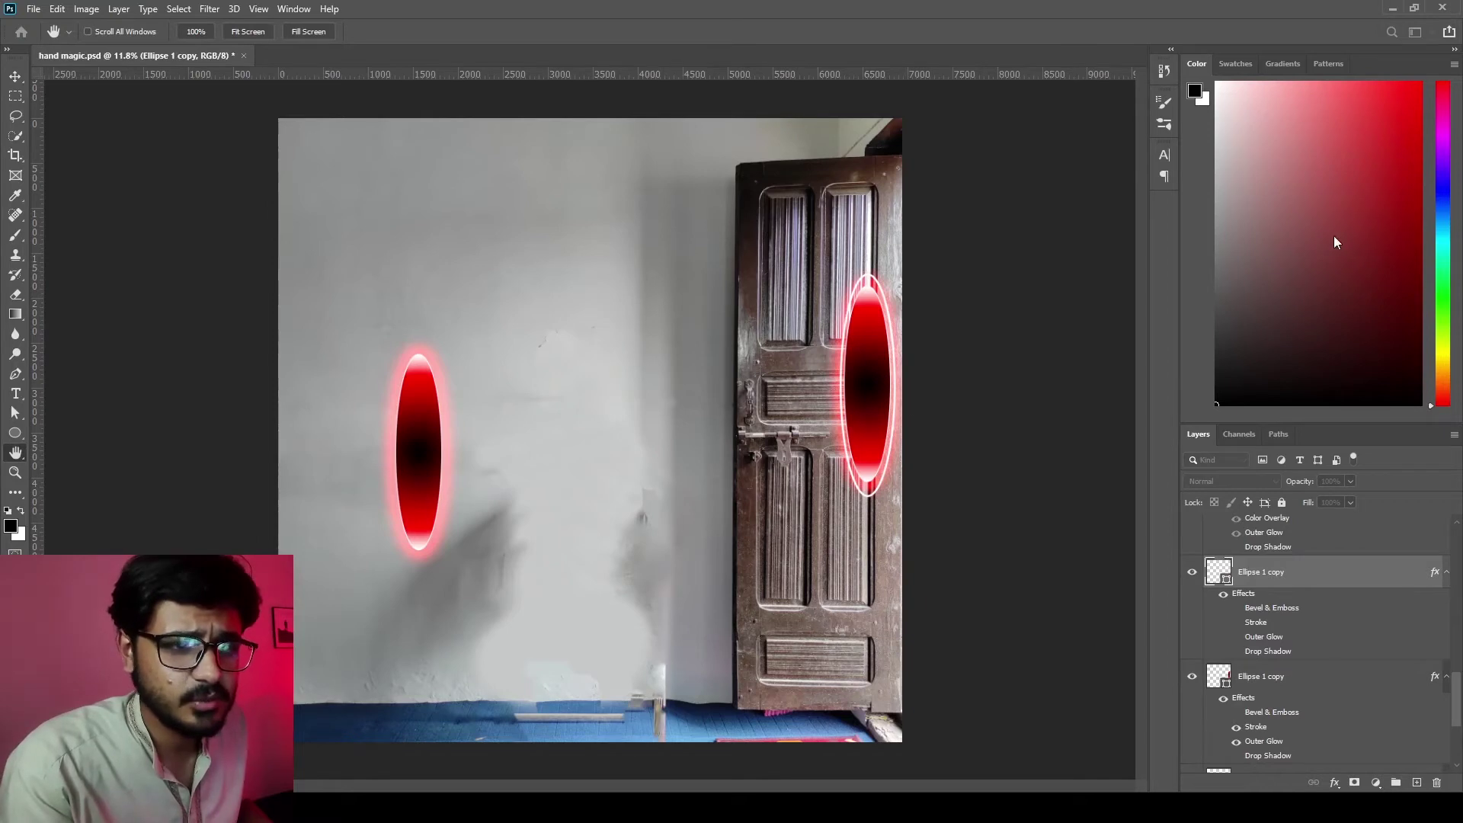
key("Return")
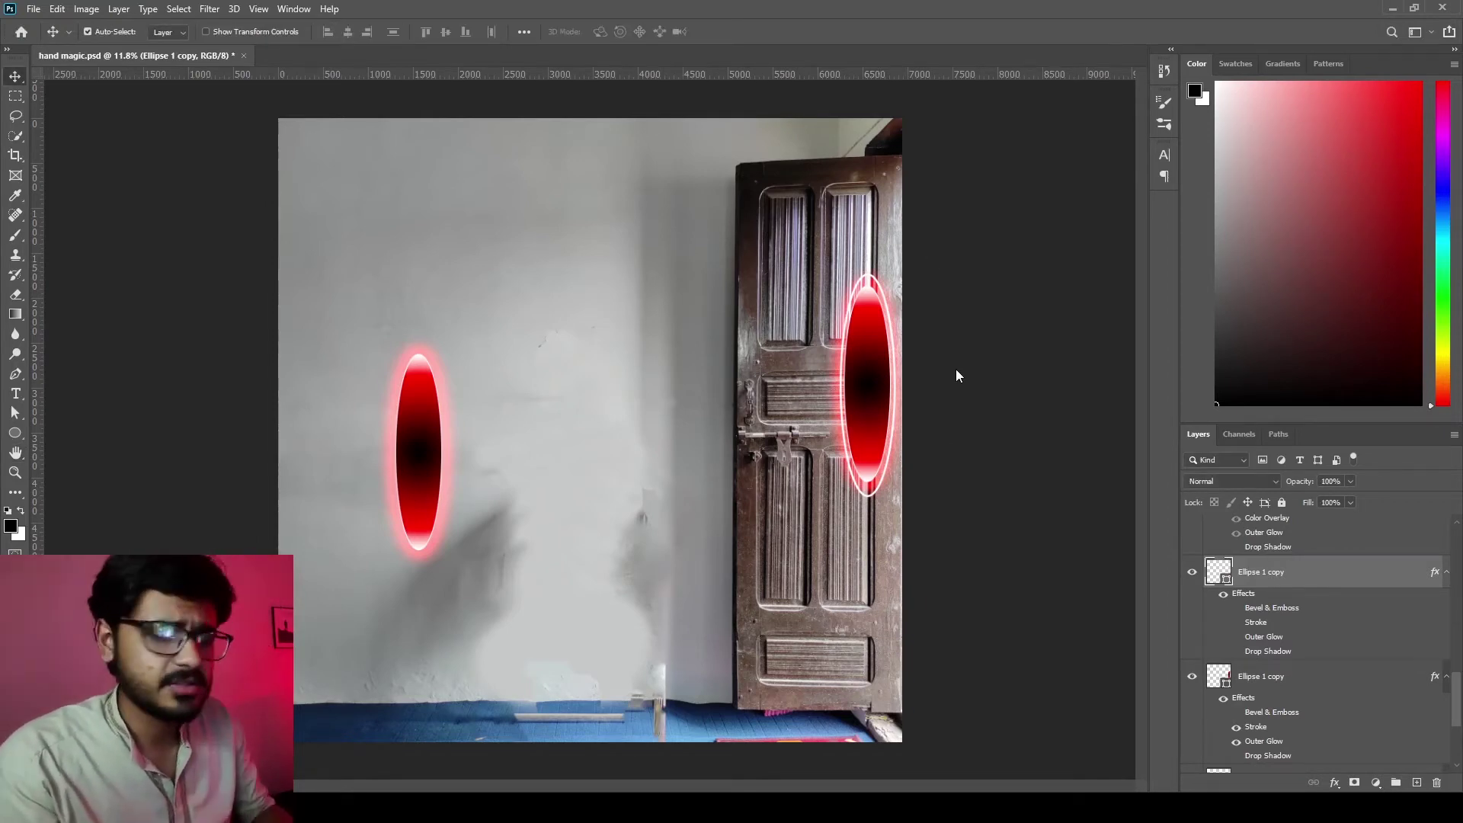
- Show the Ellipse 1 copy outline around the wall portal and check its Outer Glow effect
scroll(1280, 579, "up", 2)
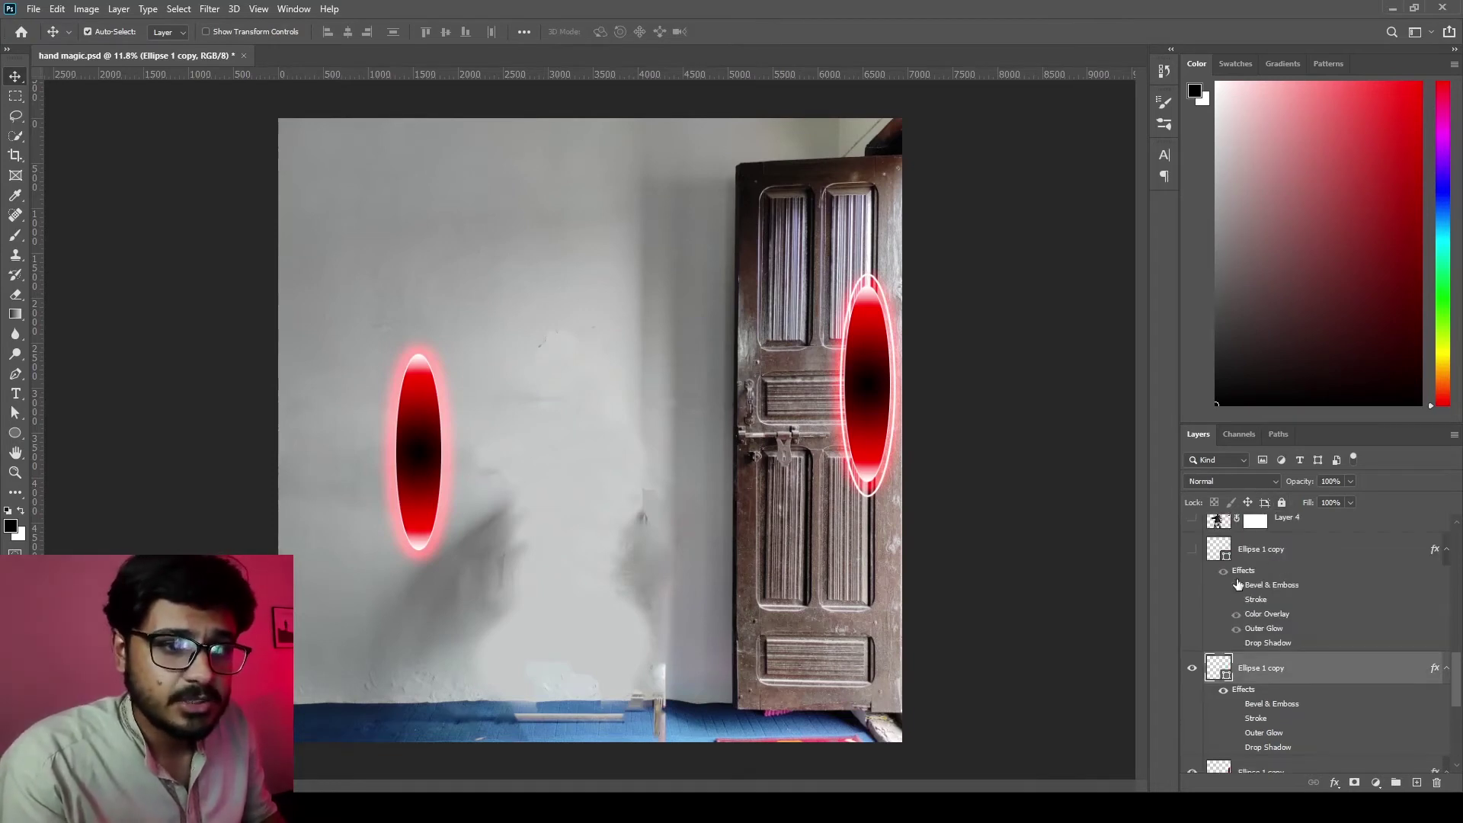
left_click(1193, 549)
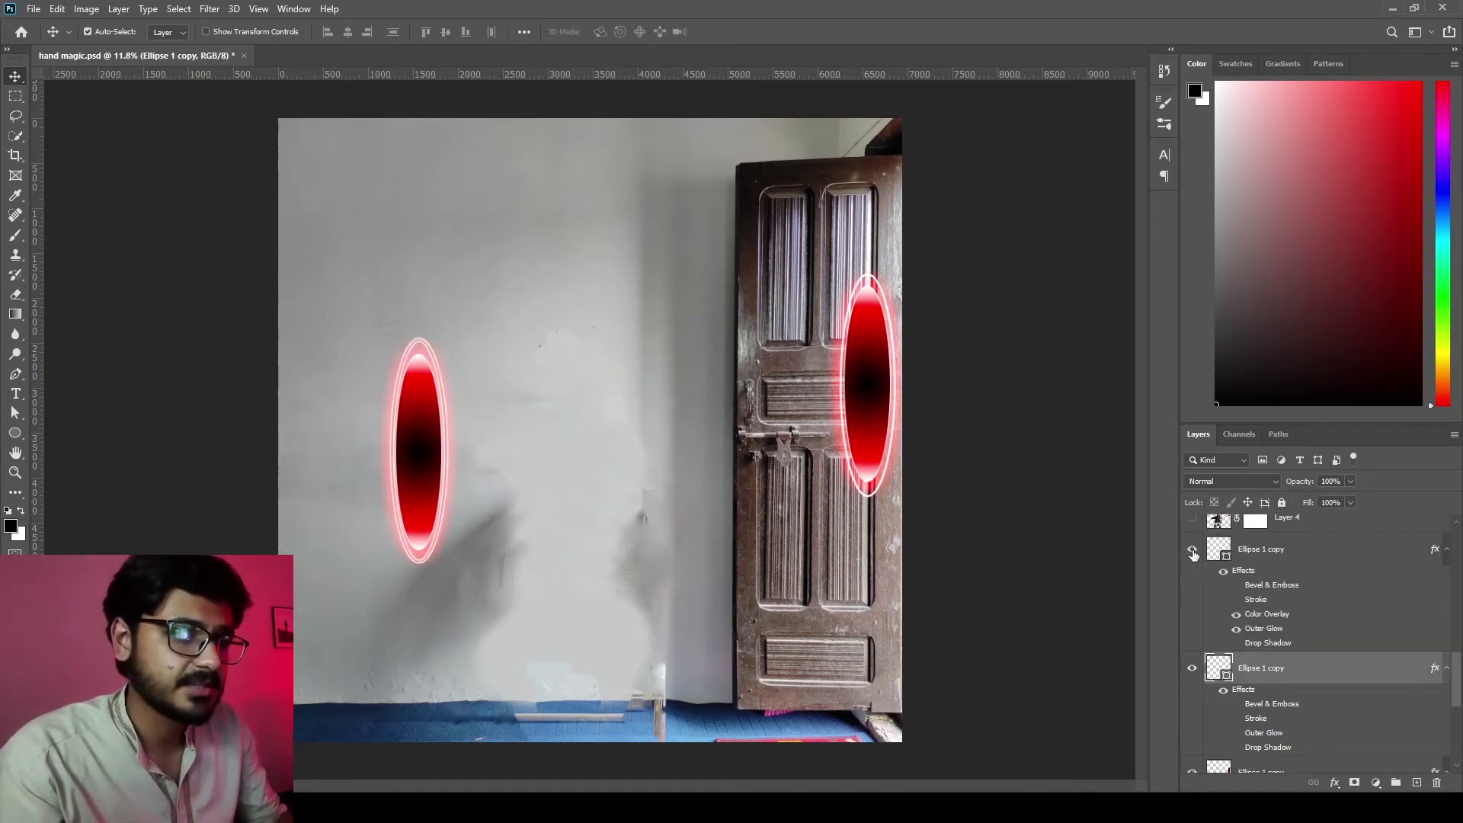
scroll(1338, 650, "up", 2)
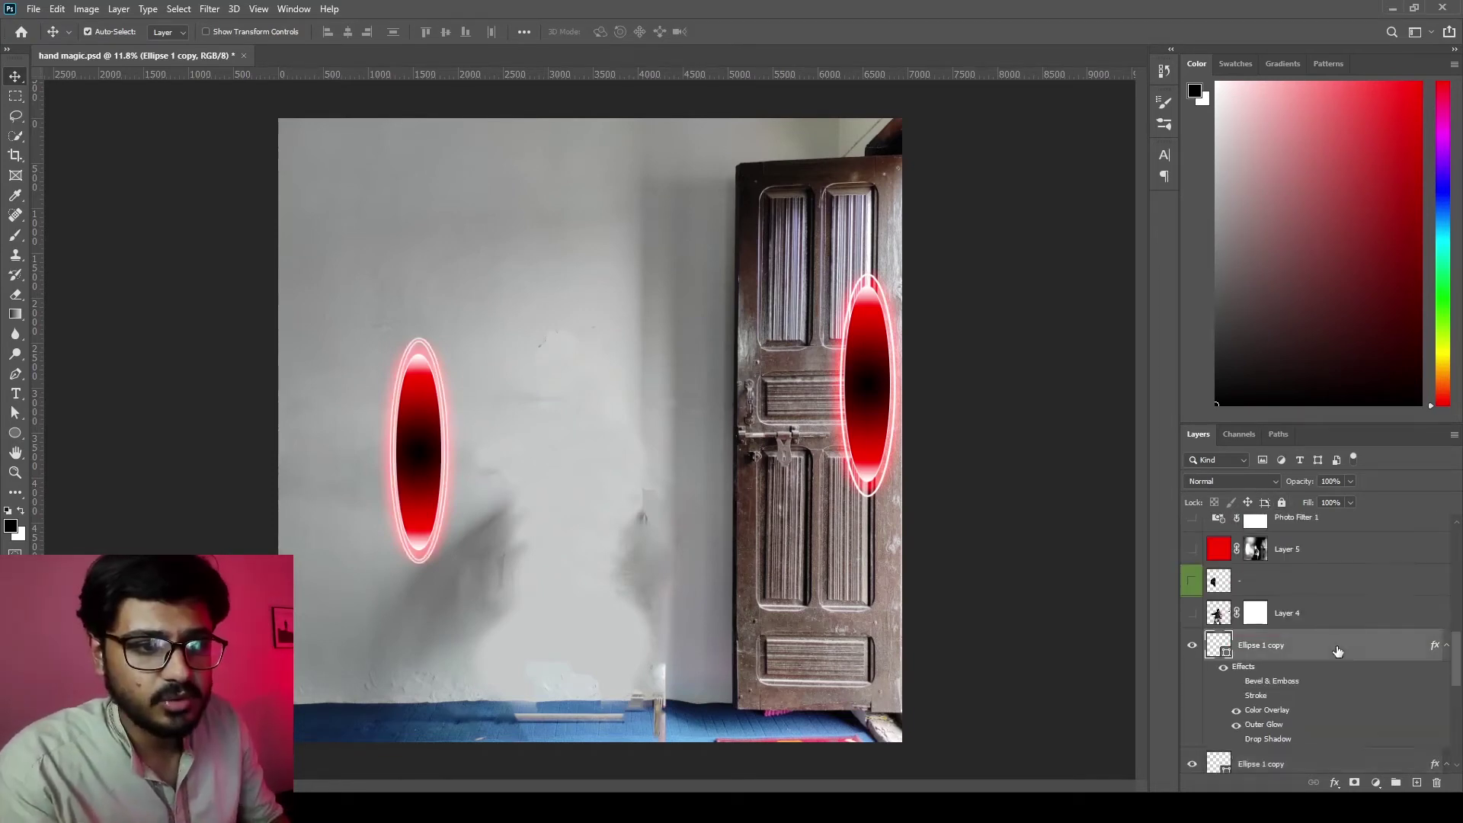
key("h")
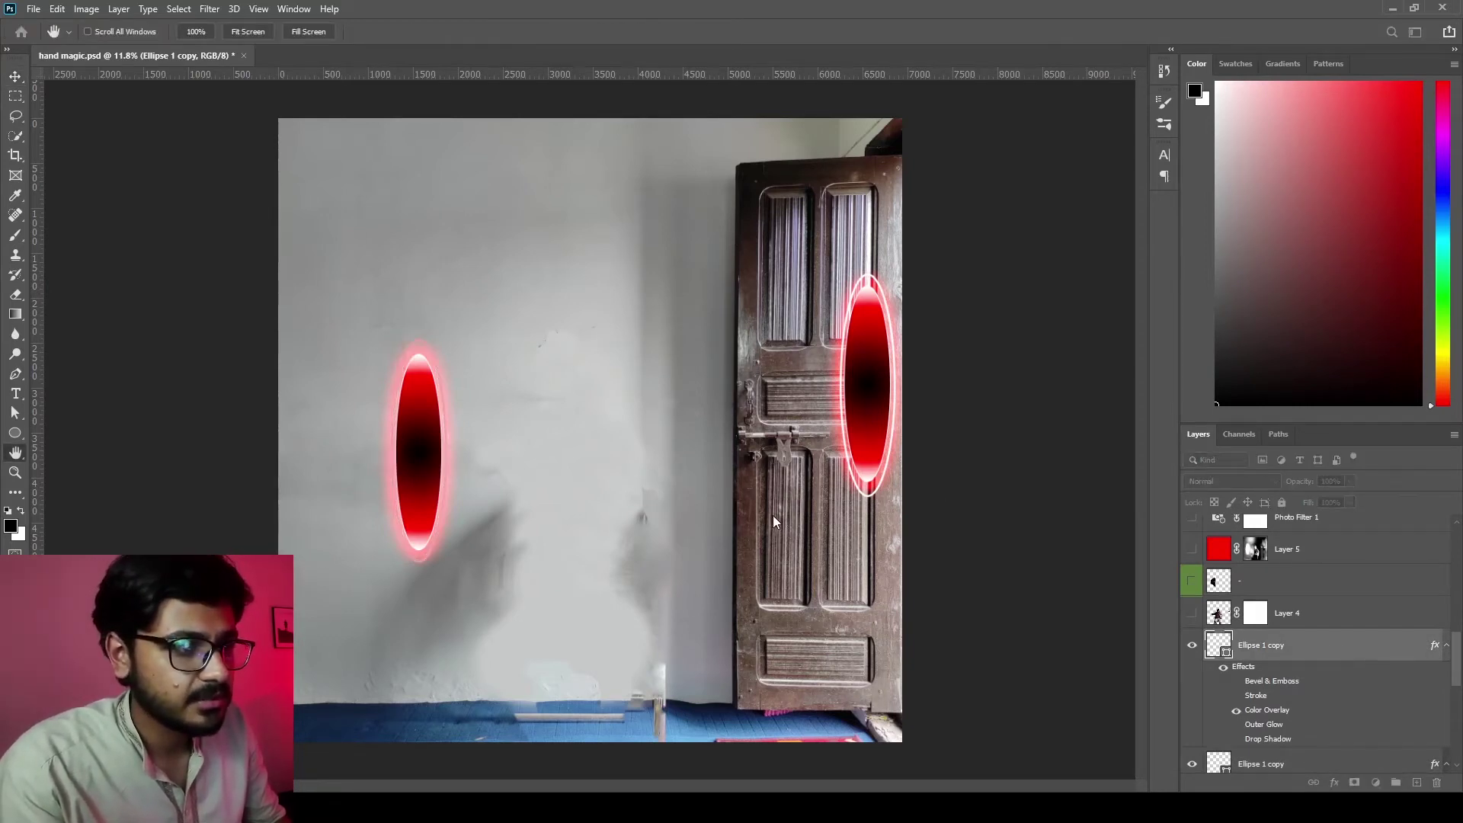
key("v")
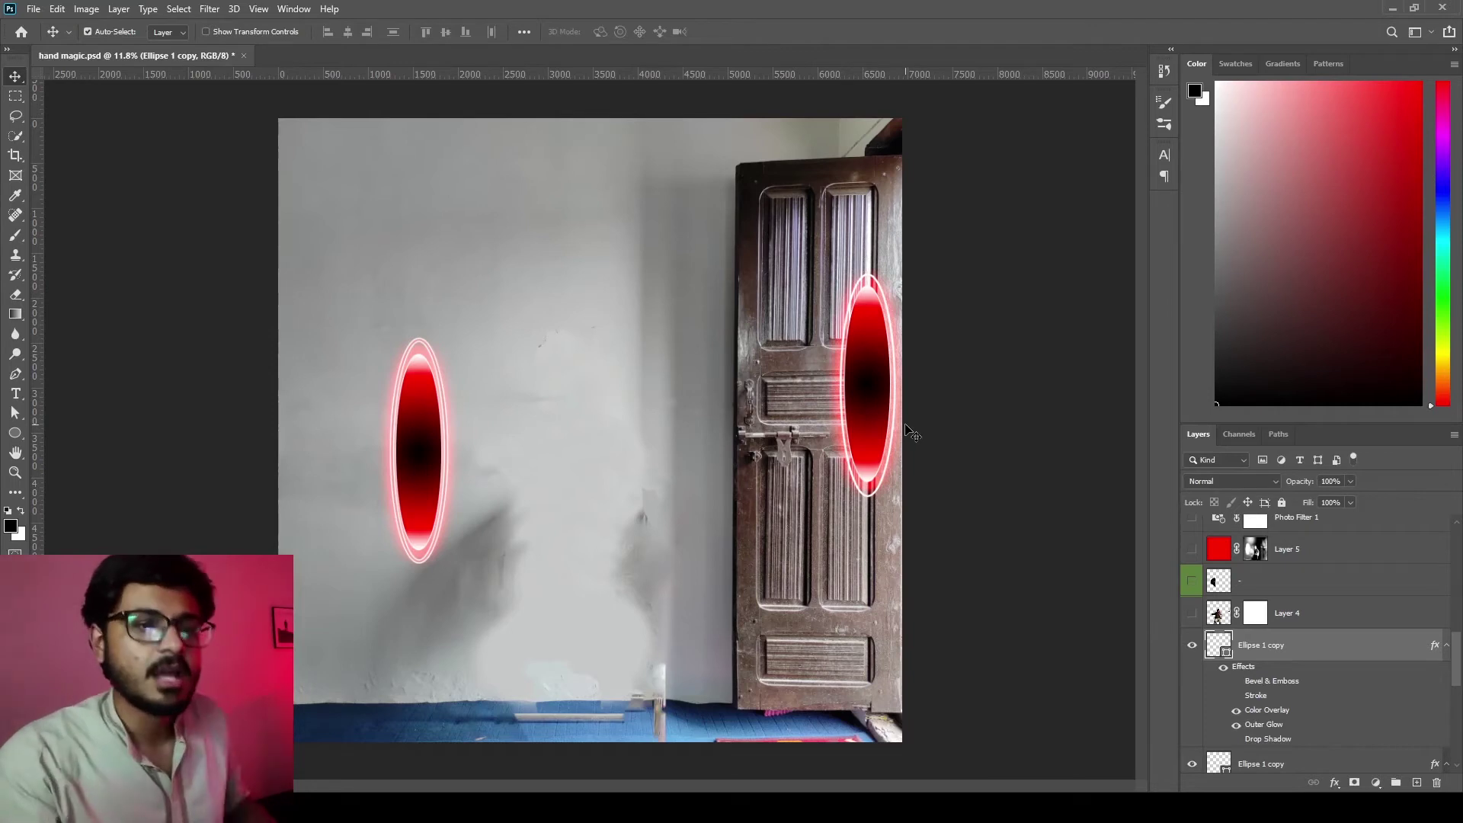
- Show Layer 4 with the seated man, toggling its visibility to compare the image with and without him
left_click(1192, 619)
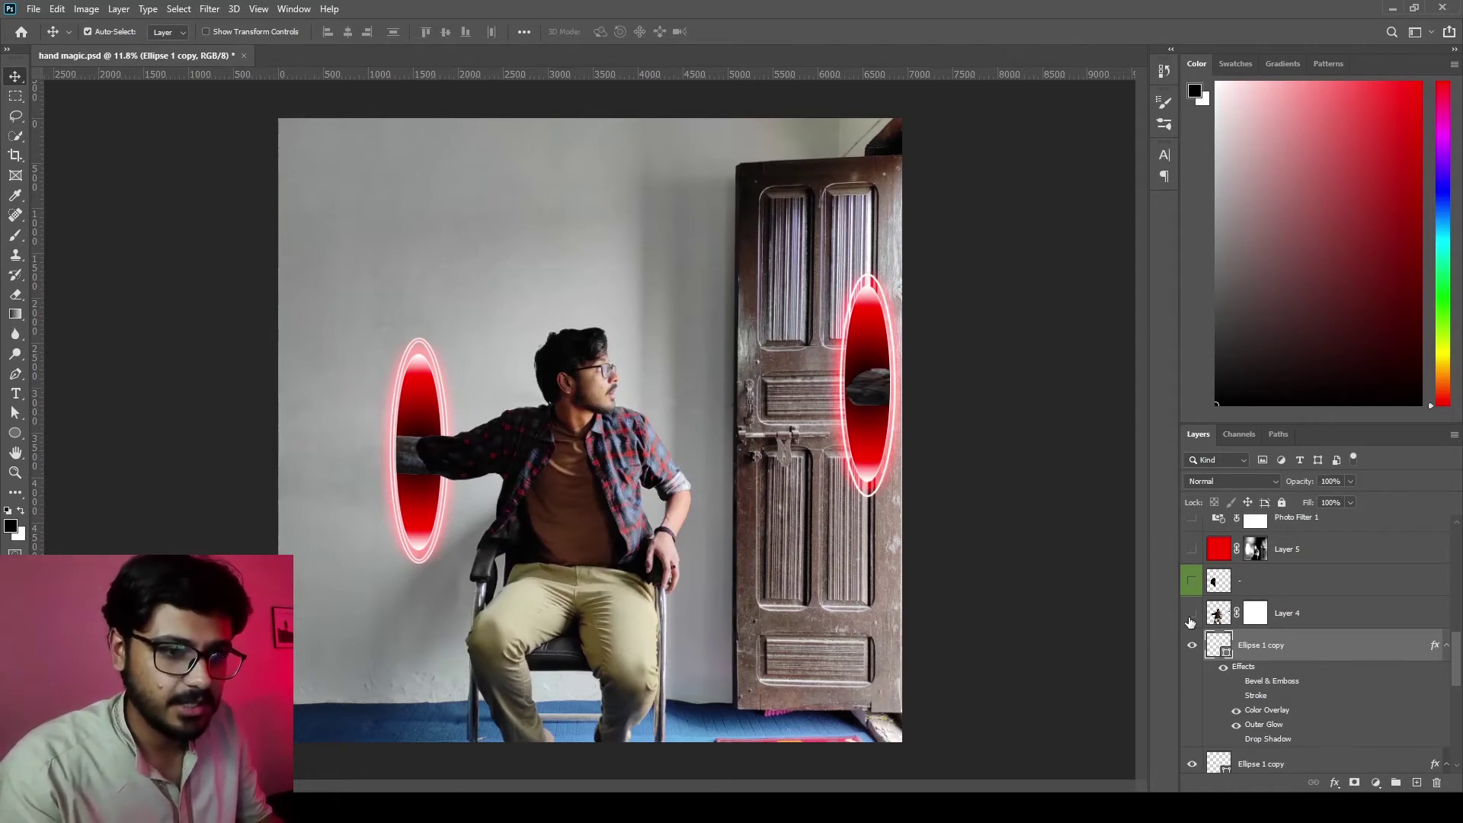
left_click(1191, 619)
left_click(1191, 618)
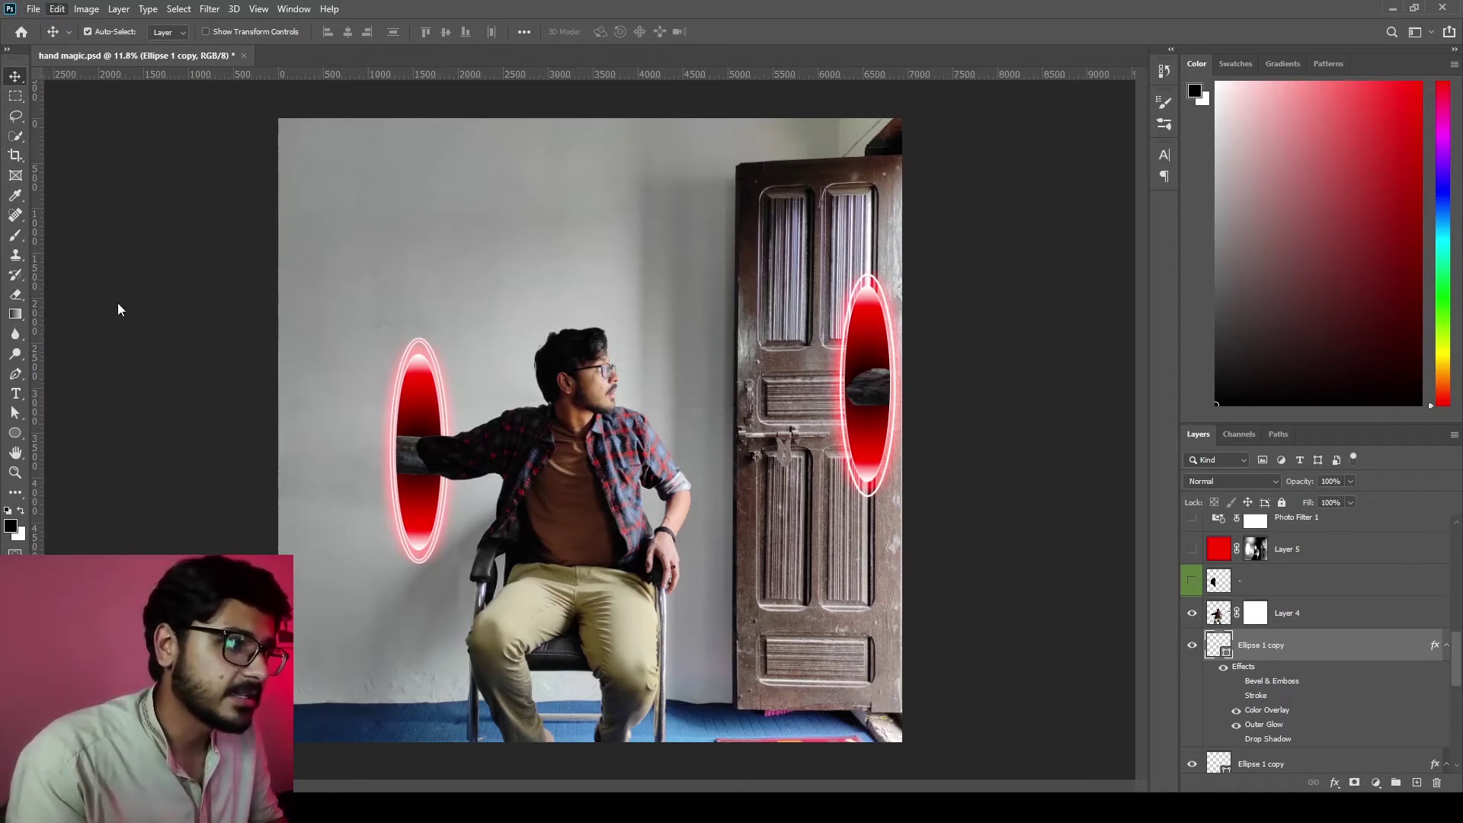
- Start a Puppet Warp on Layer 4 and pin the shoulder, armpit and forearm of the man's outstretched arm
left_click(553, 451)
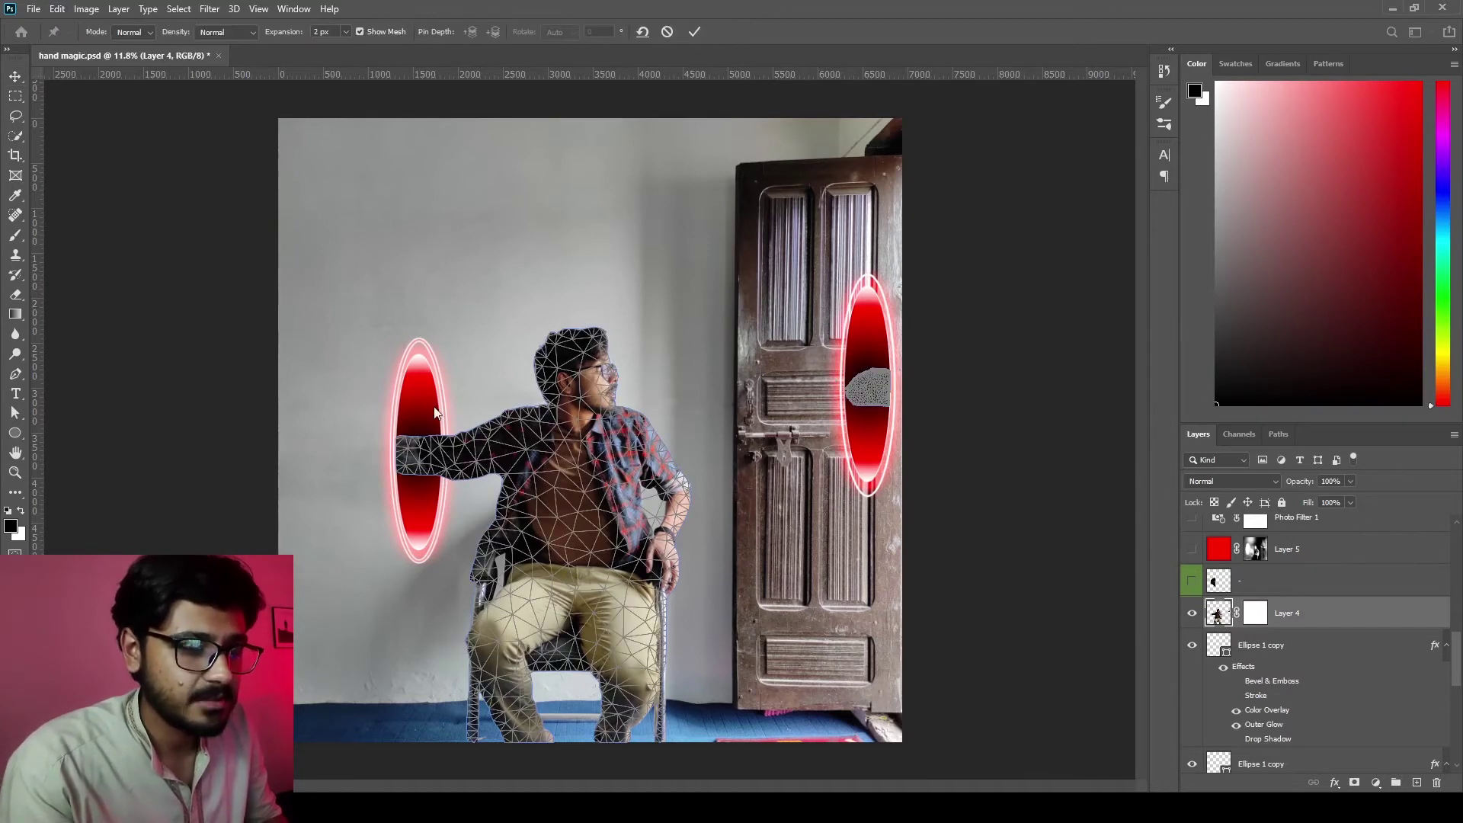
mouse_move(459, 442)
left_mouse_down()
mouse_move(485, 442)
mouse_move(458, 443)
left_mouse_up()
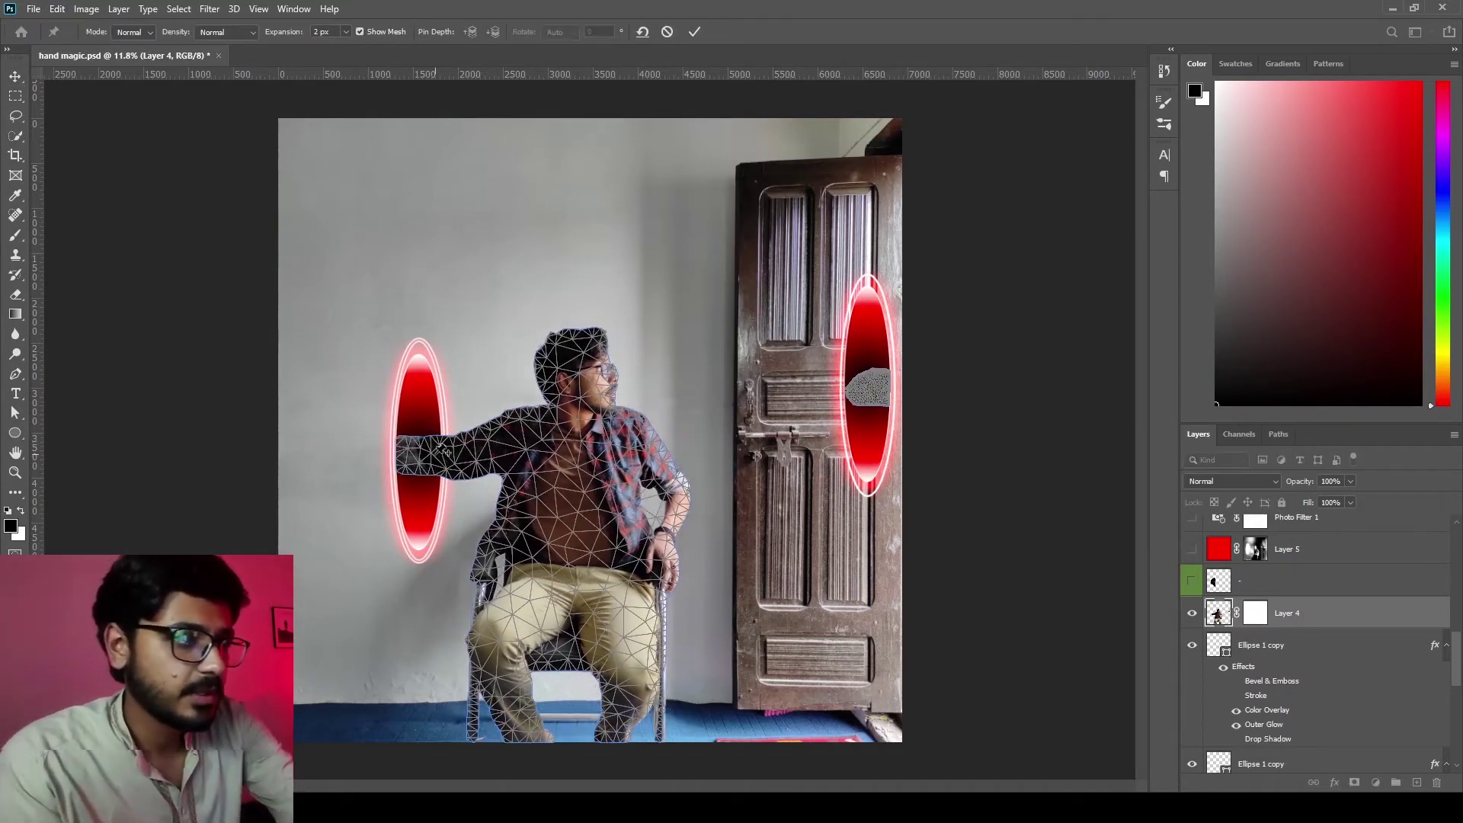
left_click(526, 424)
left_click(523, 461)
left_click(438, 444)
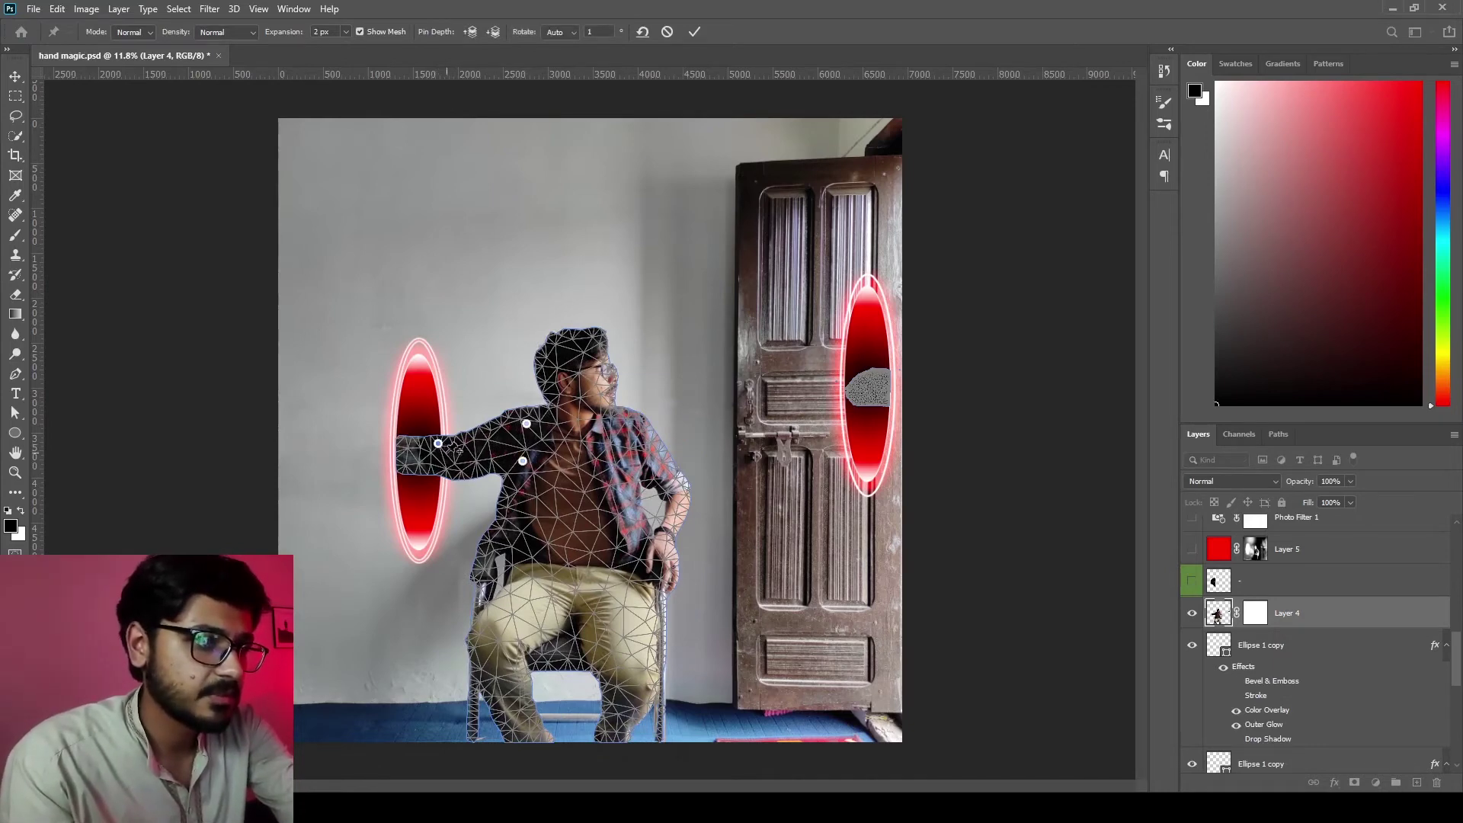
- Try bending the man's outstretched arm by moving its forearm pin upward and back across the wall portal, and end the warp
mouse_move(439, 443)
left_mouse_down()
mouse_move(359, 385)
mouse_move(409, 350)
mouse_move(424, 419)
mouse_move(443, 409)
mouse_move(432, 439)
left_mouse_up()
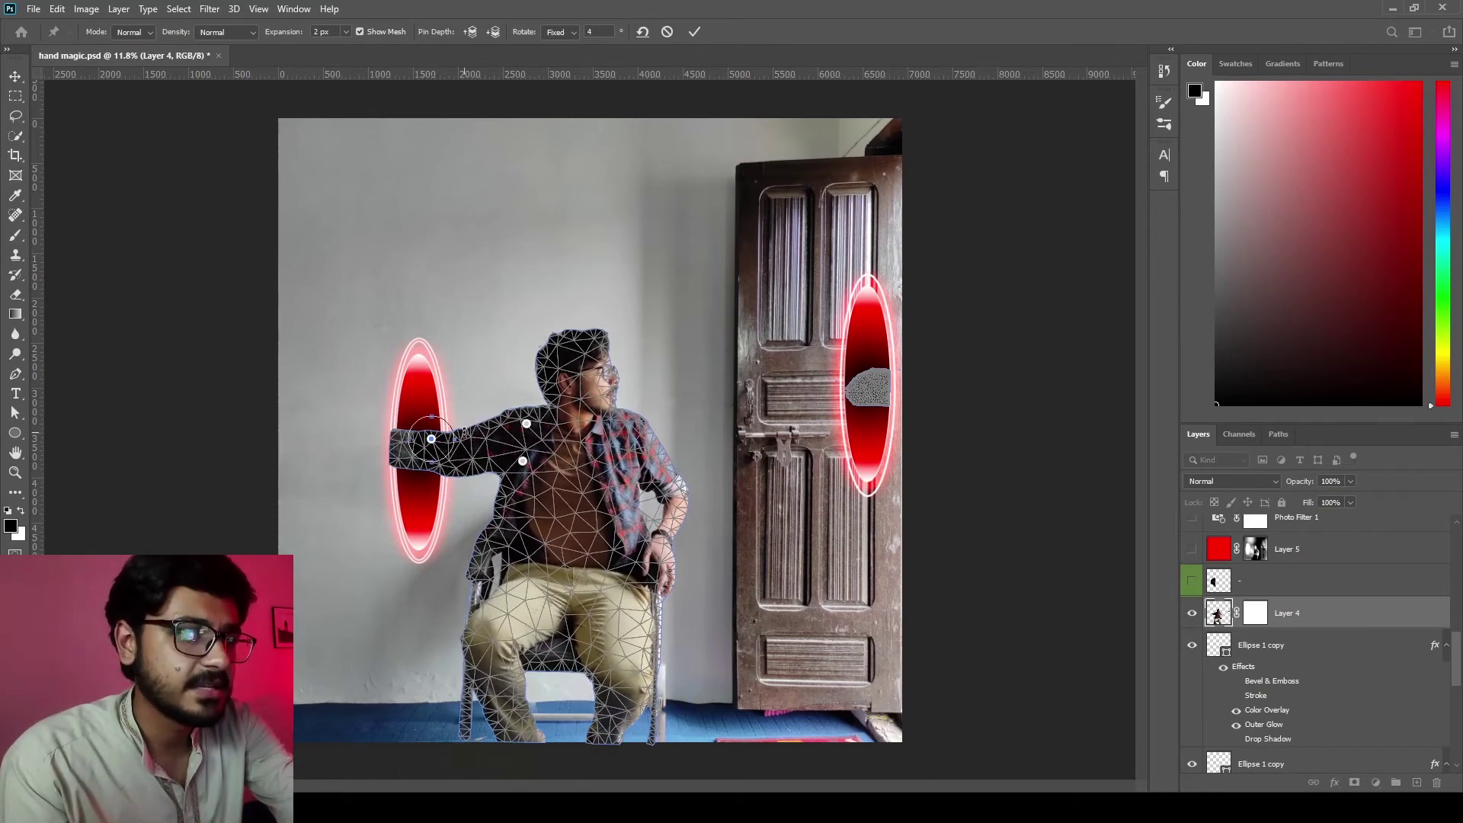
scroll(464, 432, "up", 2)
scroll(446, 437, "up", 1)
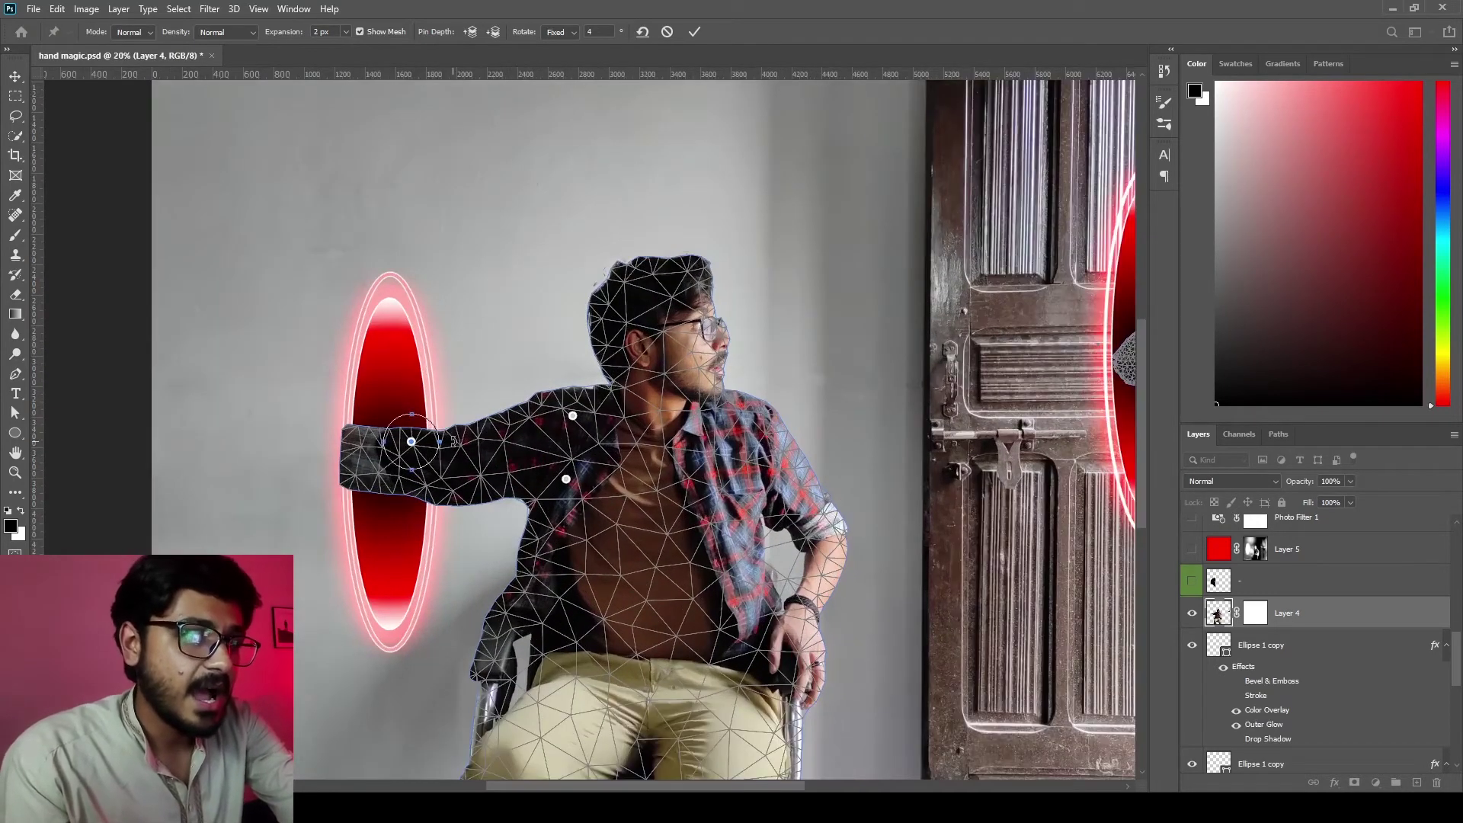
left_click_drag(411, 442, 479, 355)
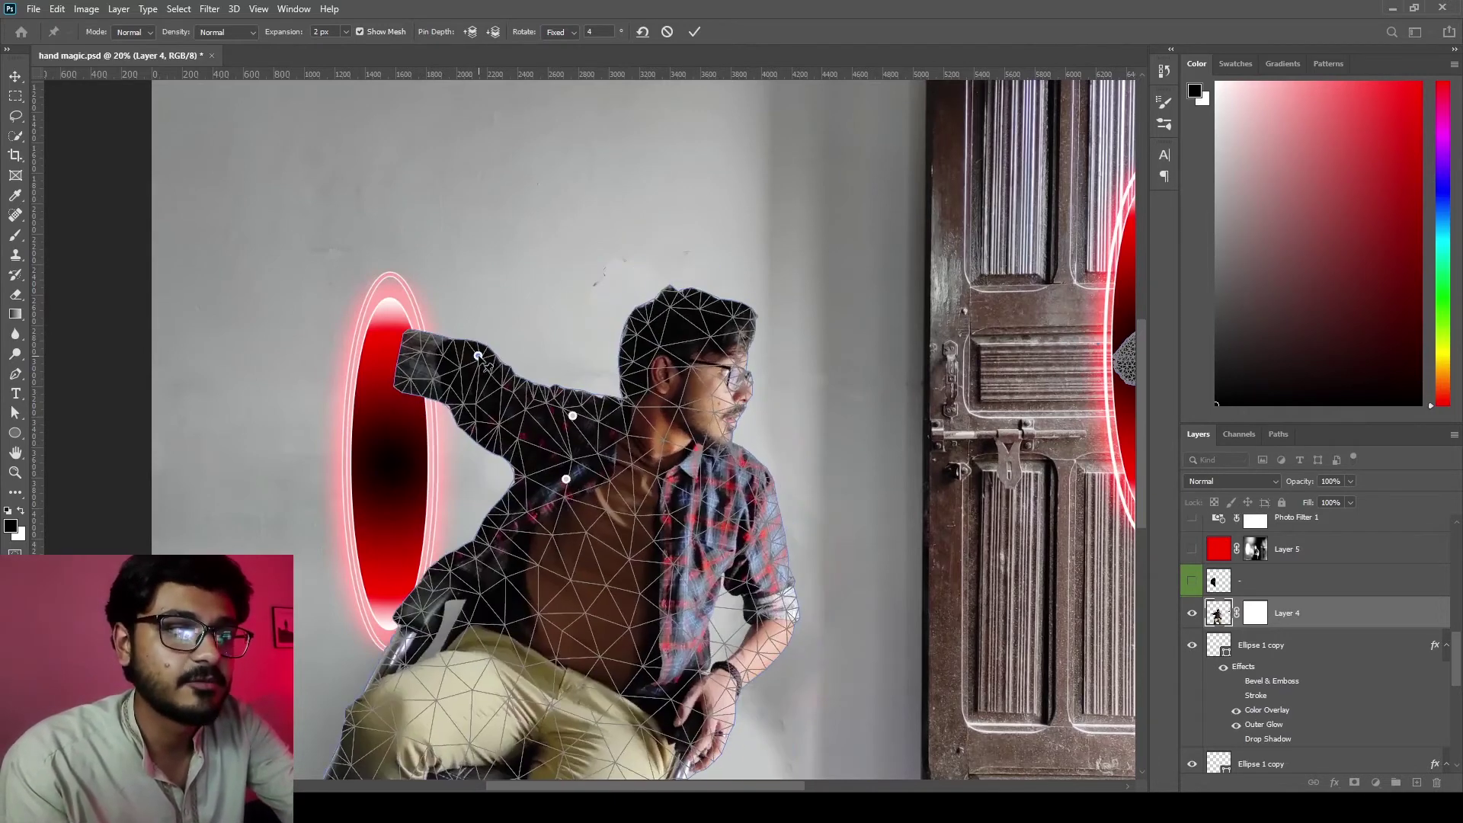
left_click_drag(445, 437, 381, 418)
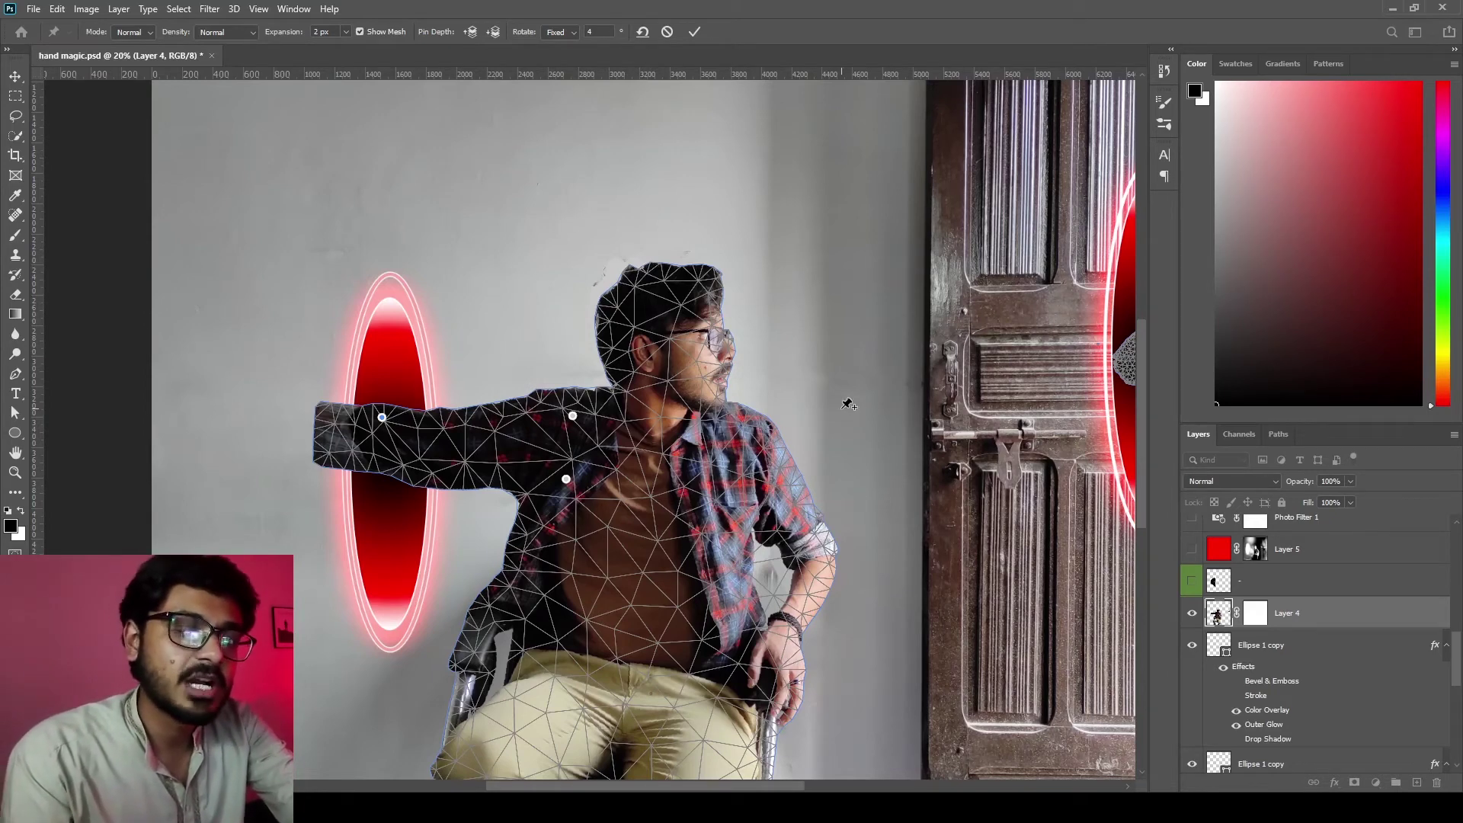
left_click(694, 32)
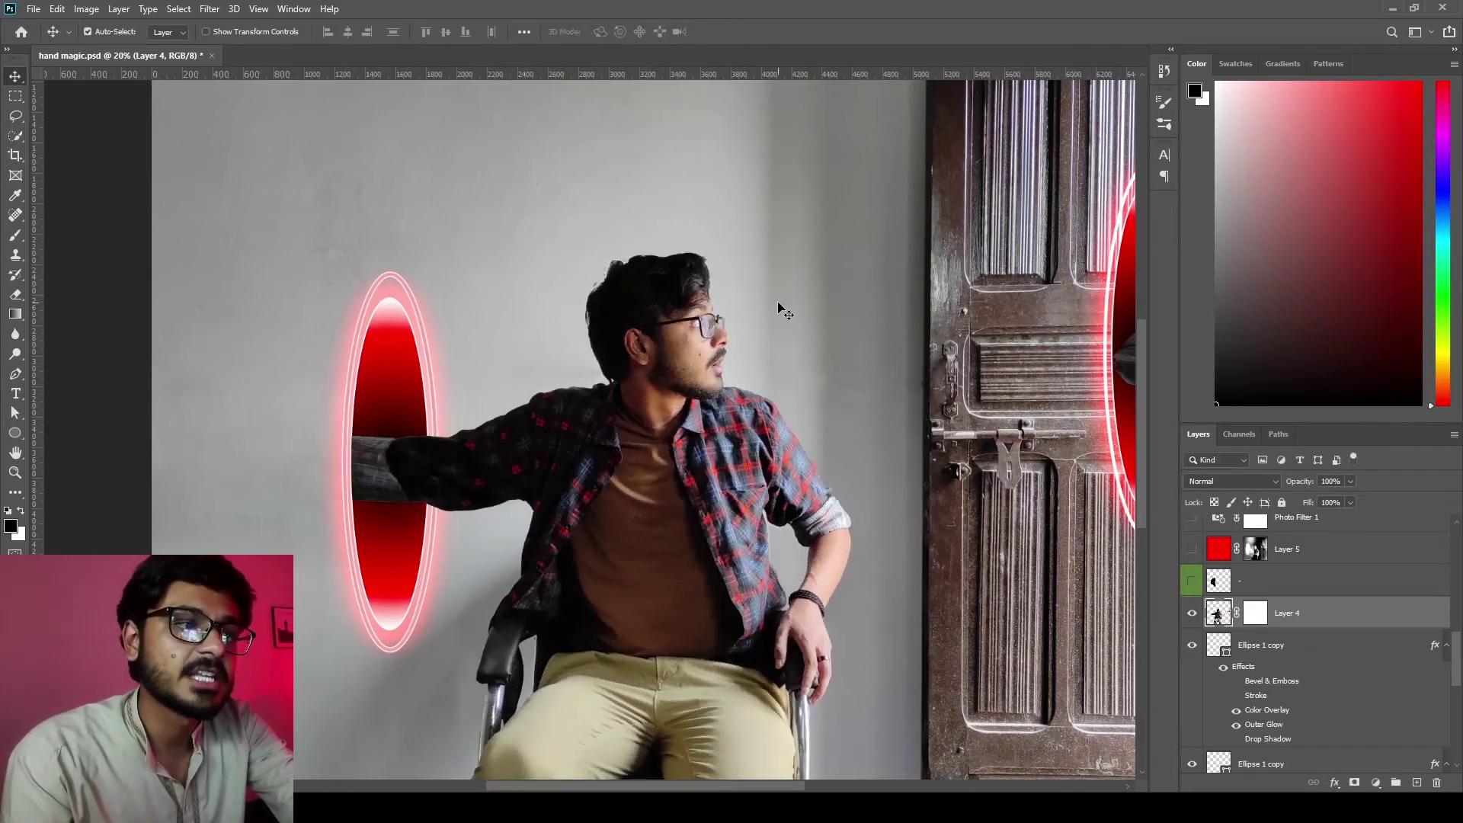
- Examine how the man's sleeve enters the wall portal and how the sleeve end sits in the door portal
scroll(694, 456, "down", 2)
scroll(702, 454, "up", 2)
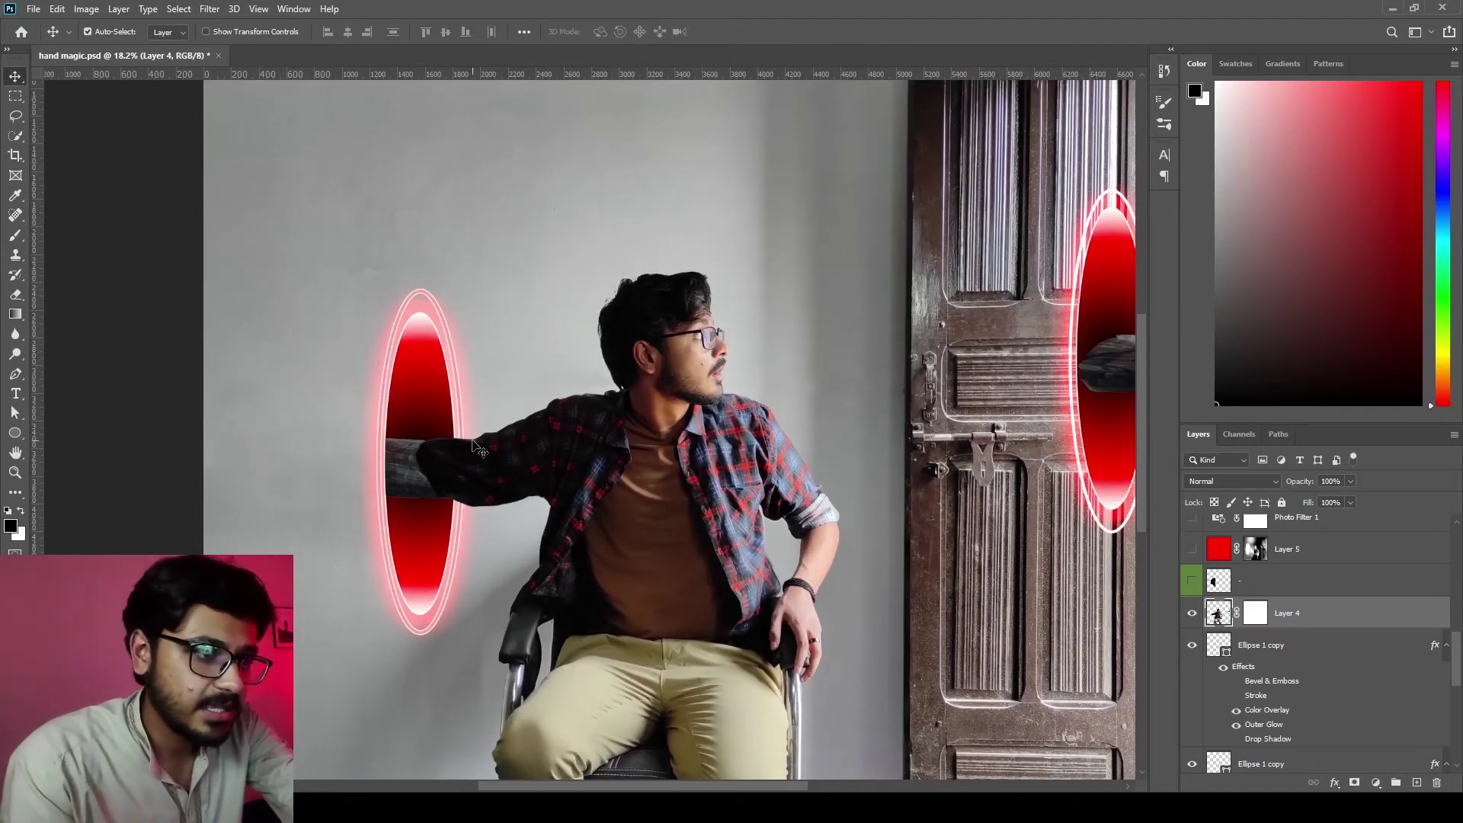
scroll(482, 449, "up", 4)
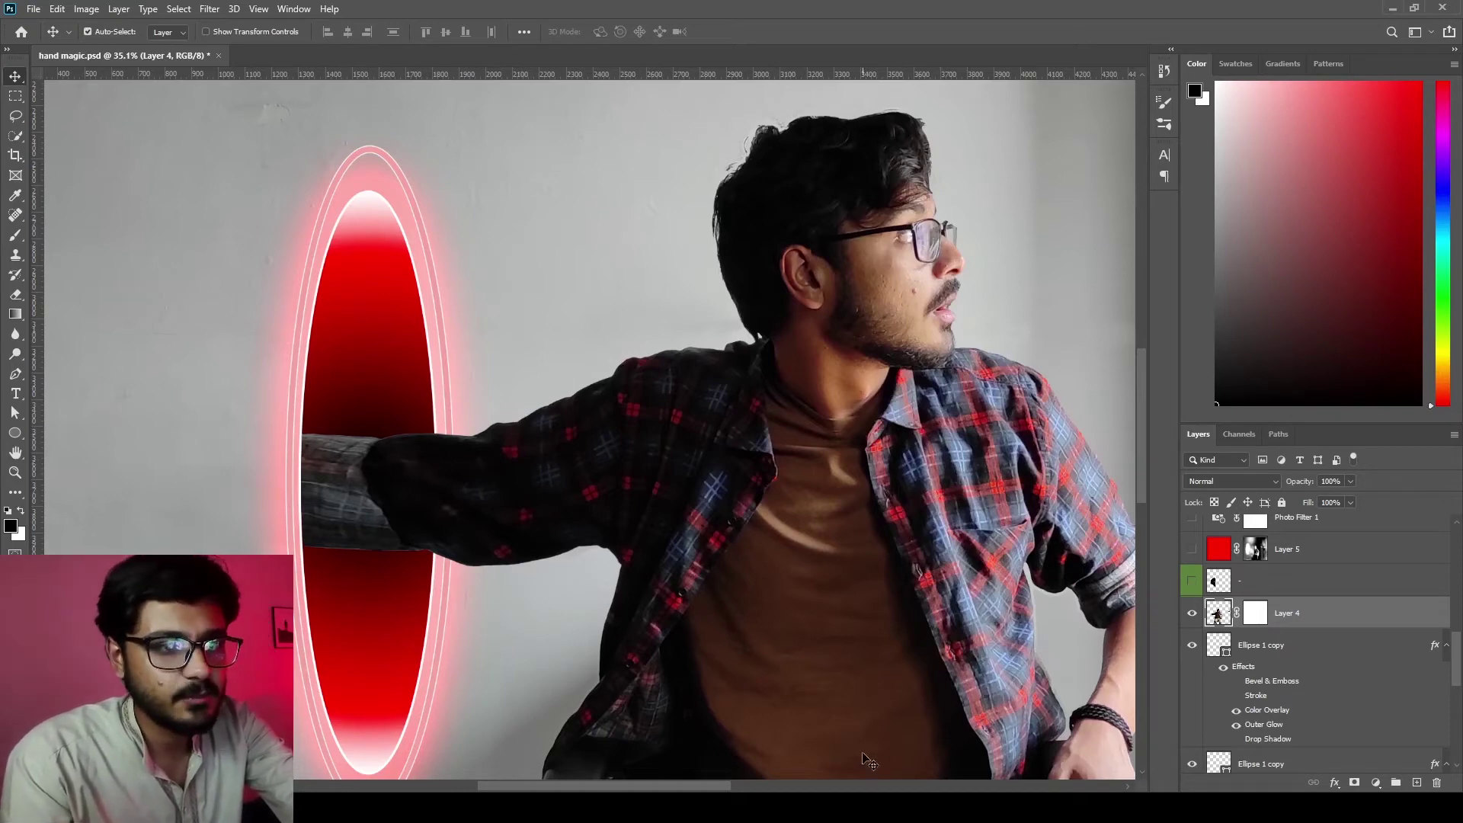
scroll(926, 662, "down", 3)
scroll(924, 657, "up", 2)
left_click_drag(913, 596, 731, 406)
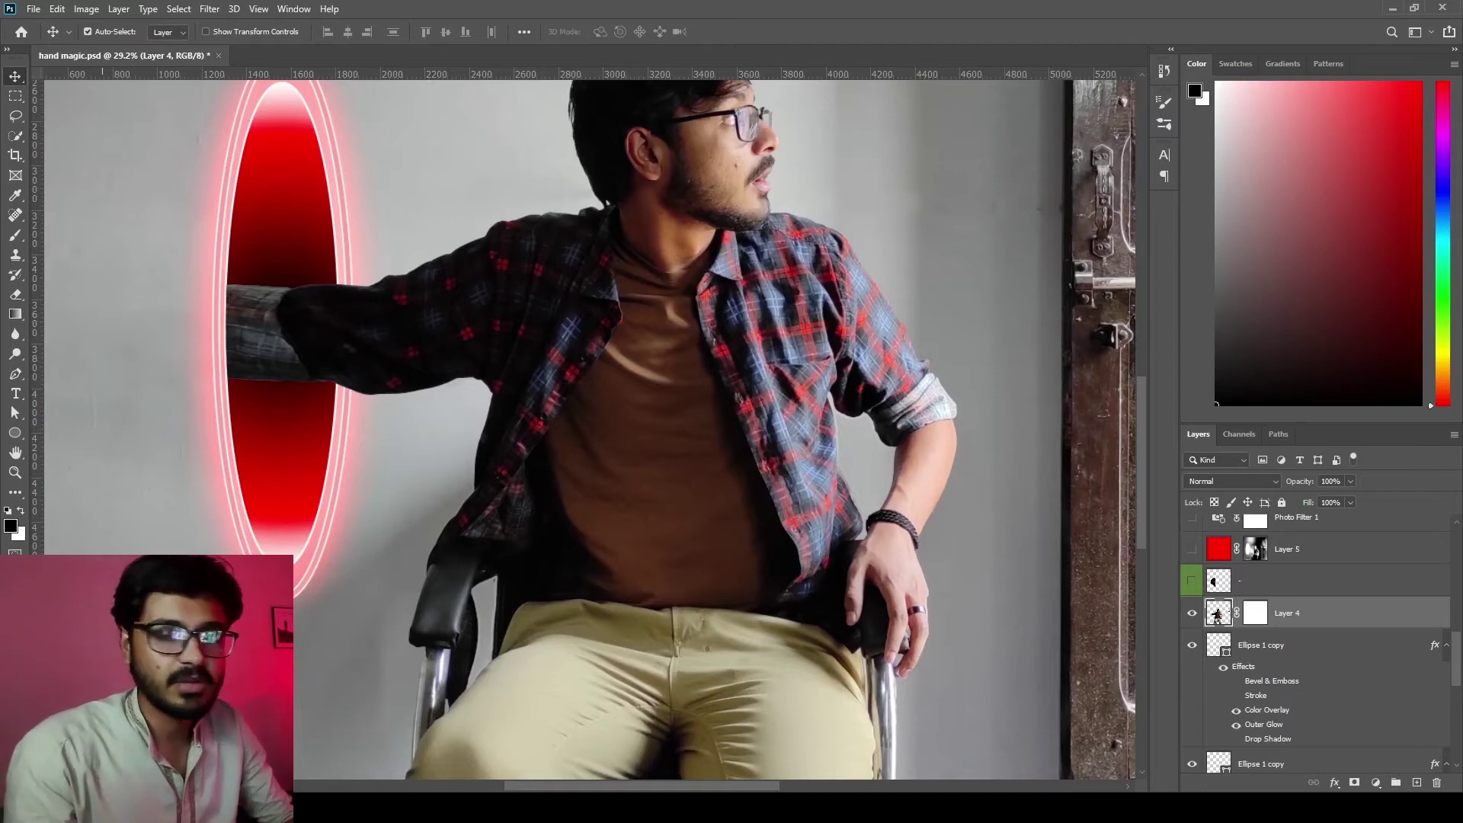
left_click_drag(567, 286, 88, 236)
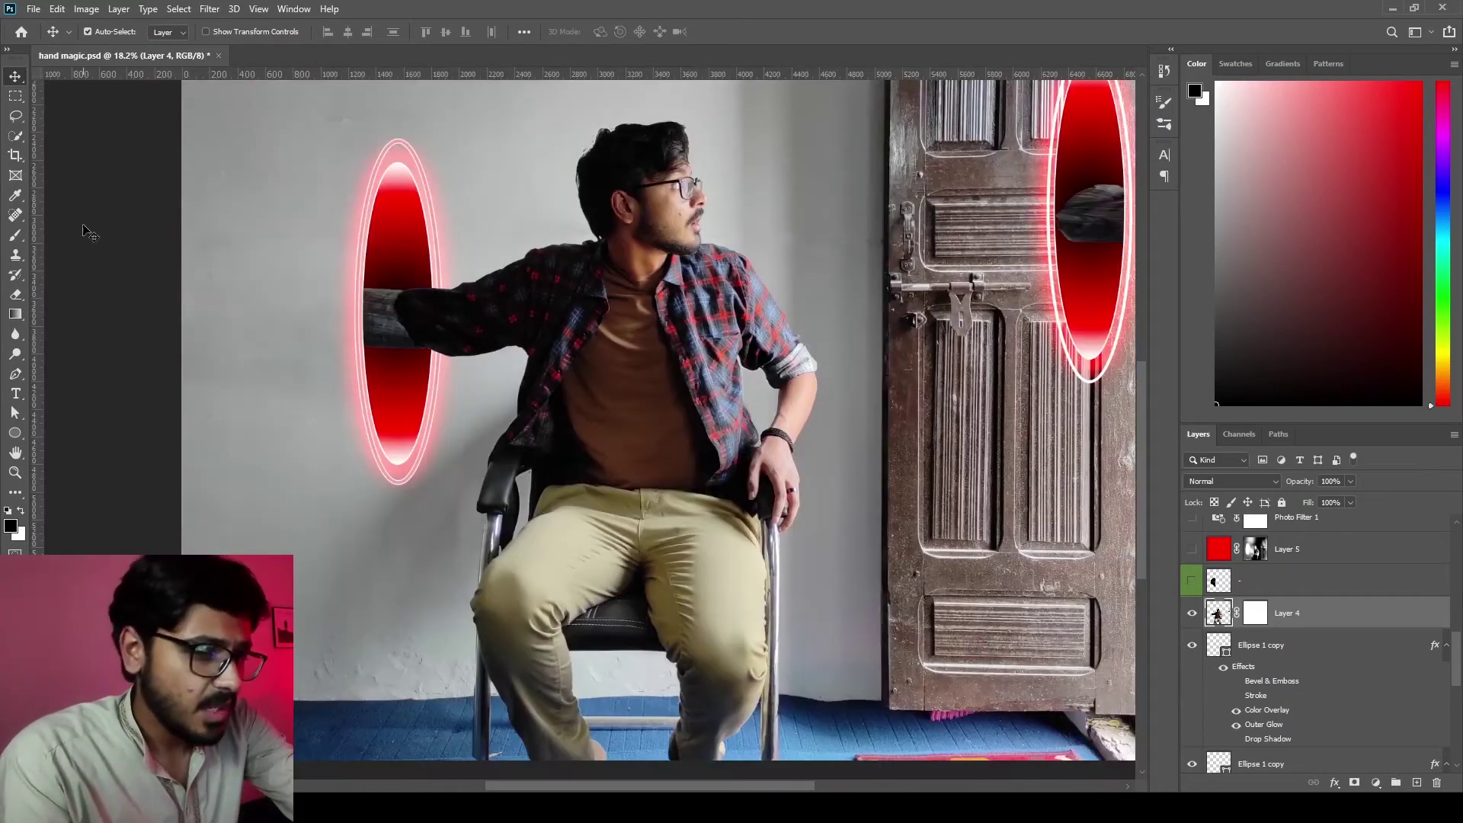
left_click_drag(480, 291, 292, 390)
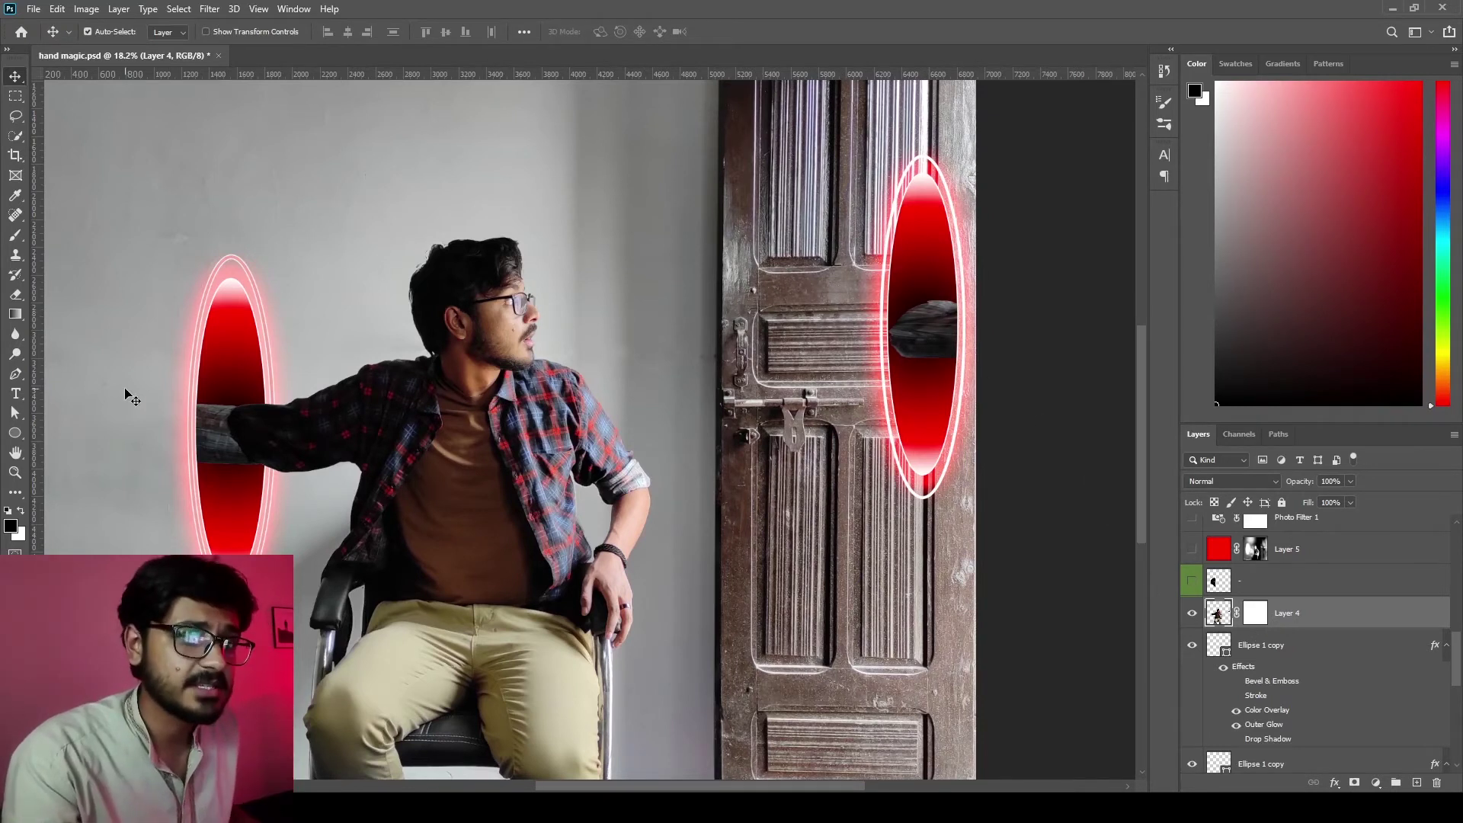
- Show Layer 2 with the forearm and hand reaching out of the door portal
scroll(1288, 691, "up", 3)
scroll(1288, 691, "up", 3)
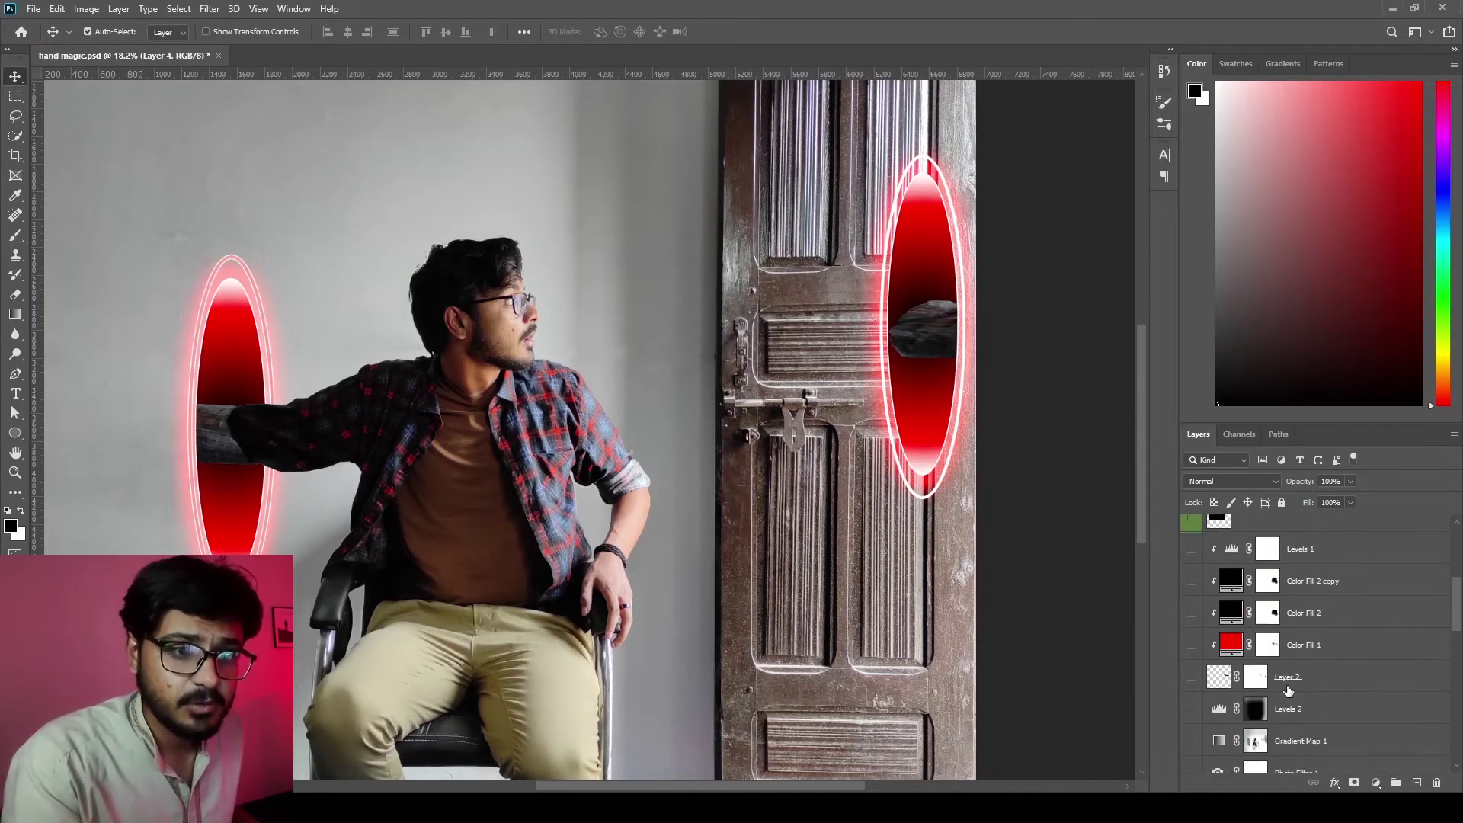
left_click(1192, 677)
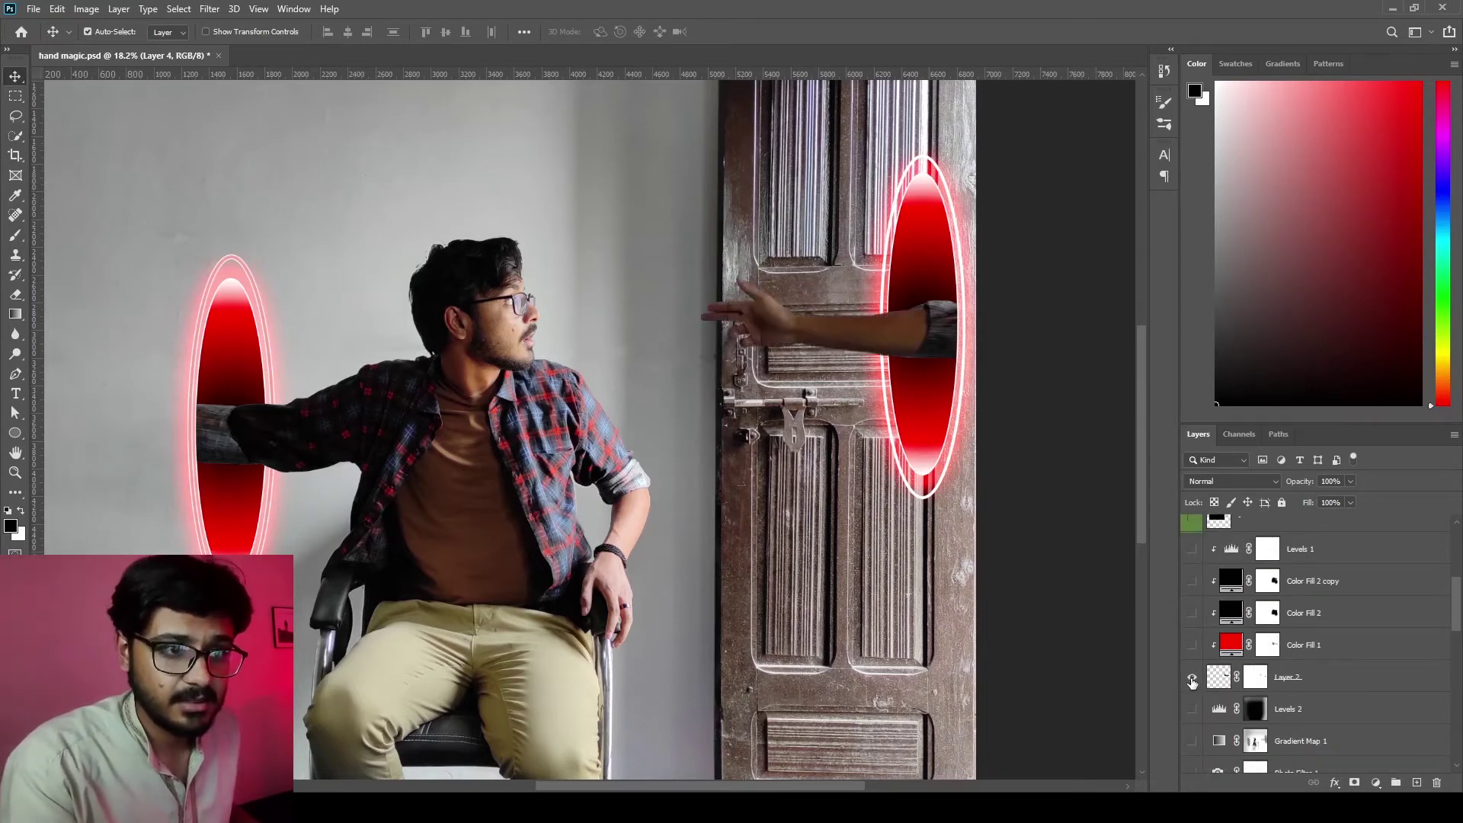
scroll(934, 358, "up", 2)
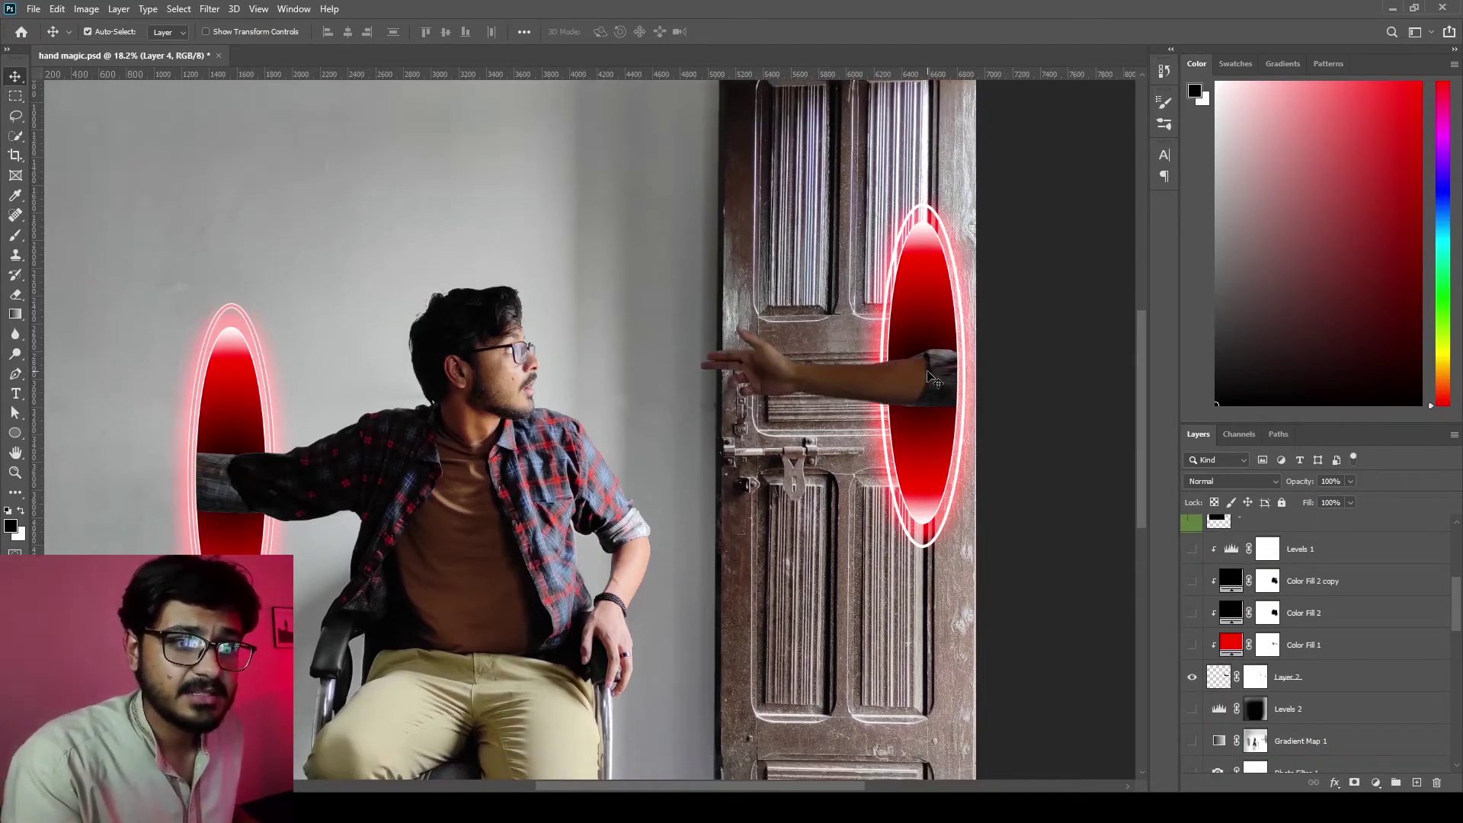
scroll(931, 377, "down", 2)
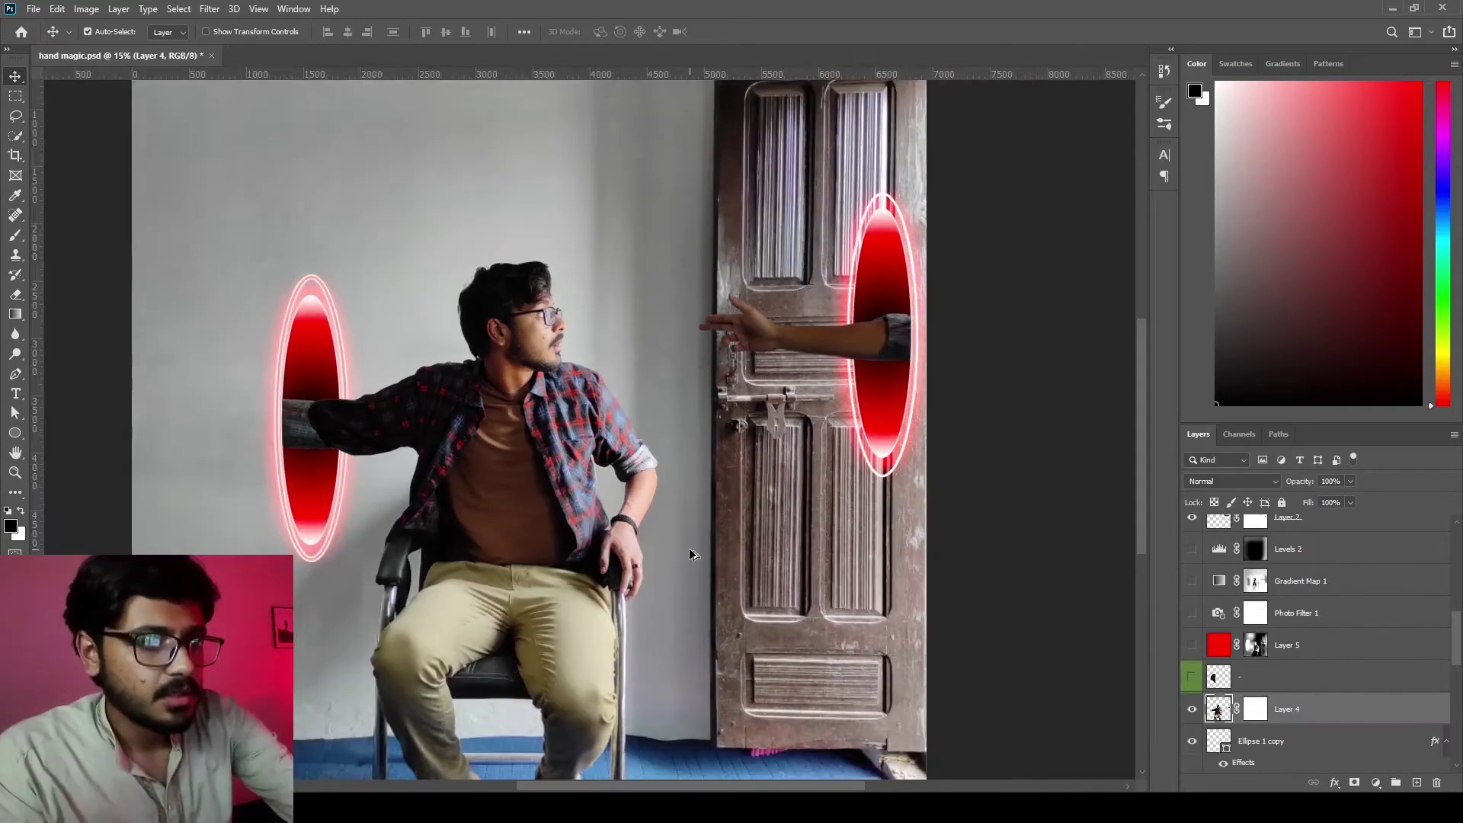
scroll(689, 548, "down", 2)
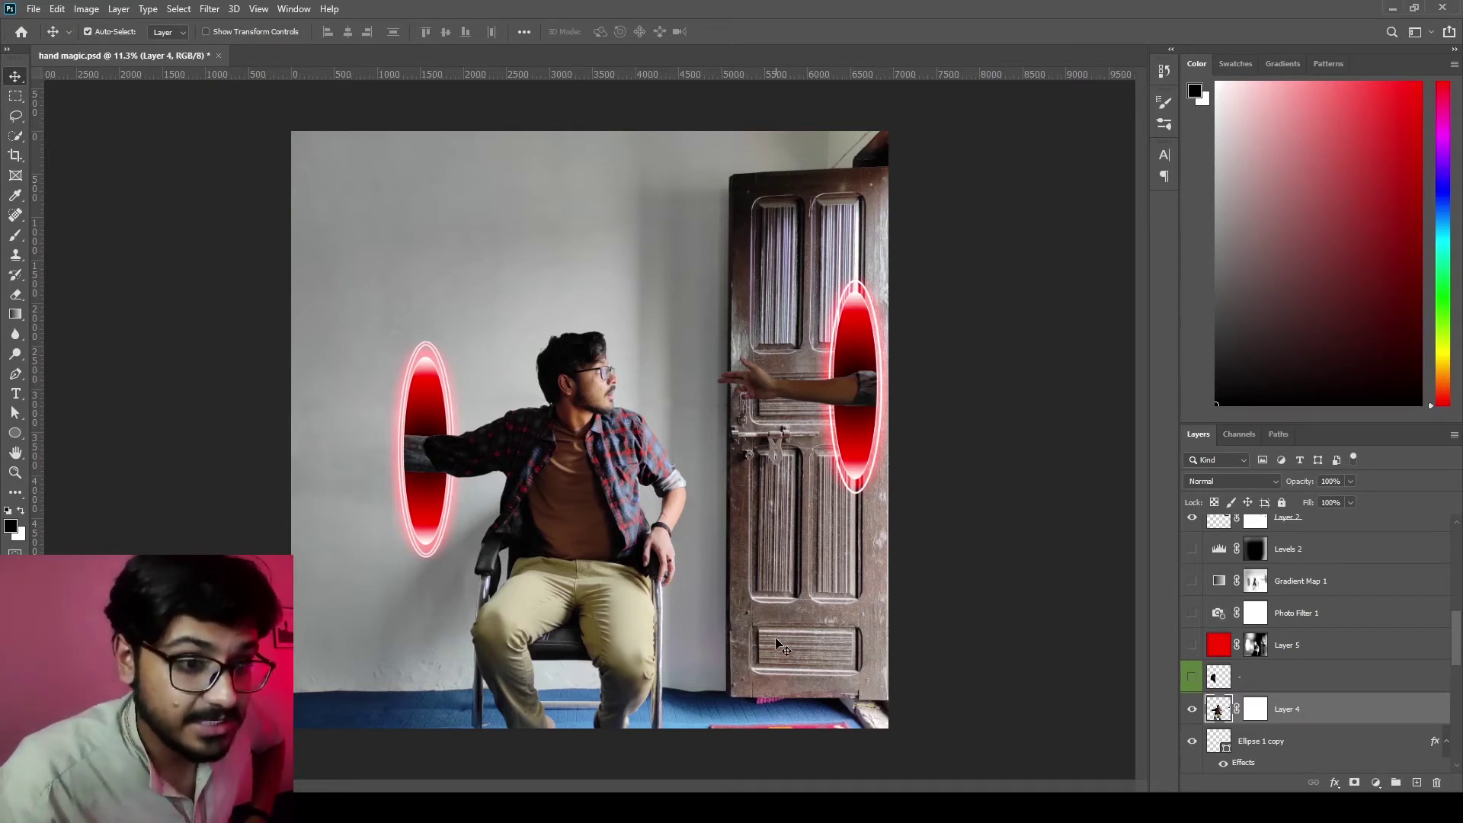
- Show the red Layer 5 and check its color tint on the man, chair and walls
left_click(1224, 649)
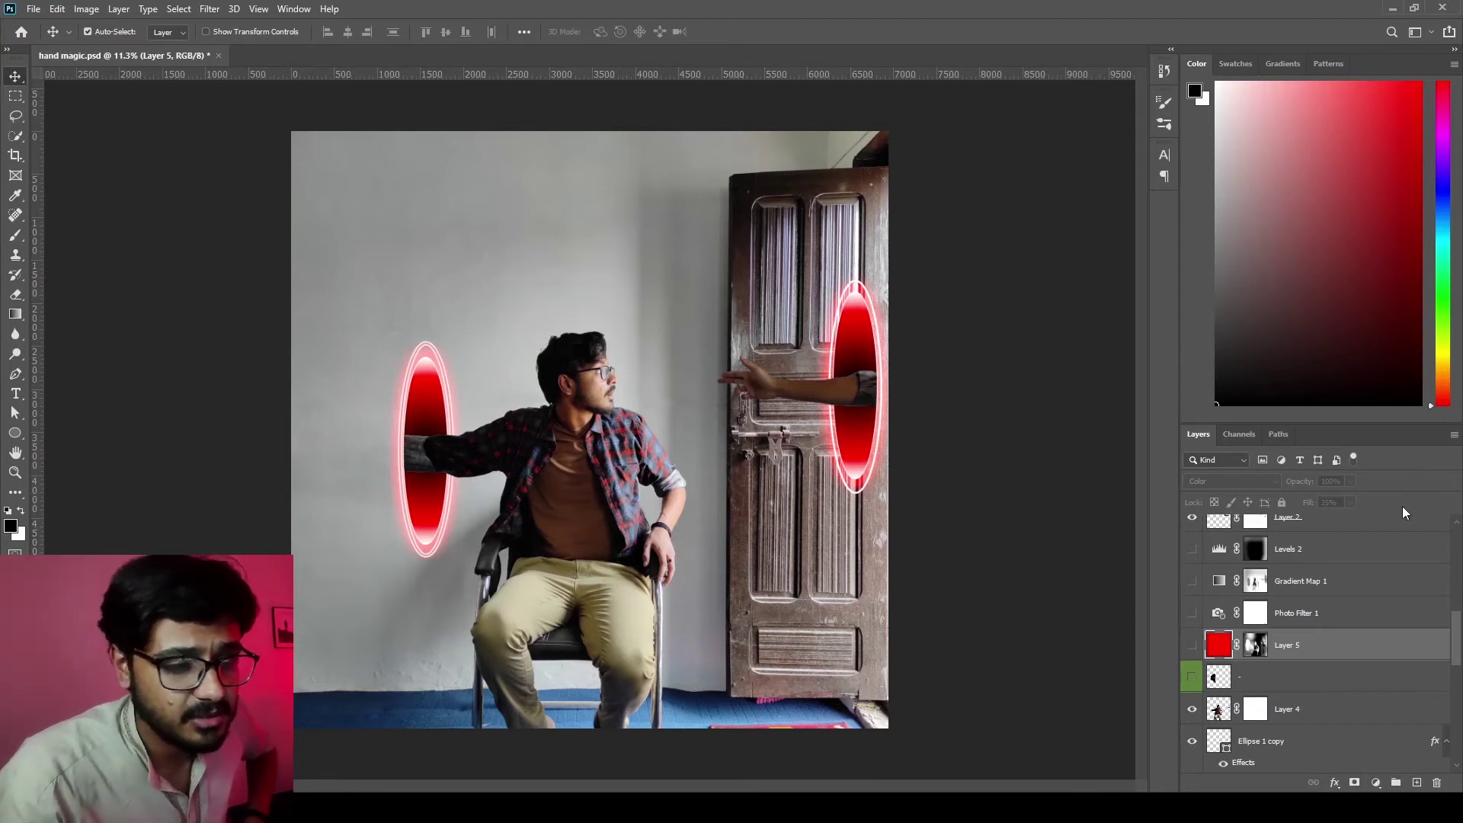
left_click(1194, 646)
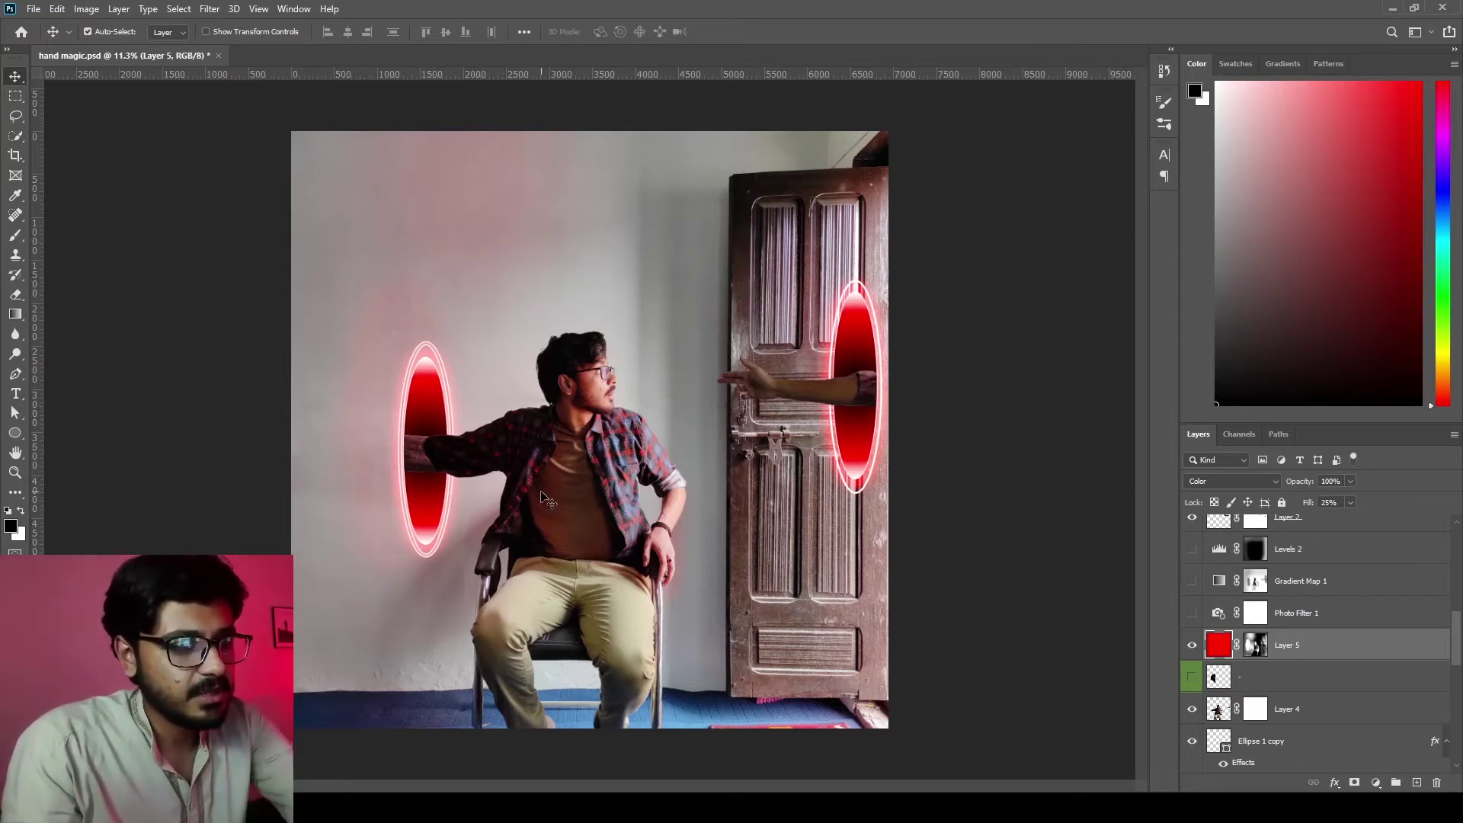
scroll(549, 499, "up", 3)
left_click_drag(542, 595, 639, 336)
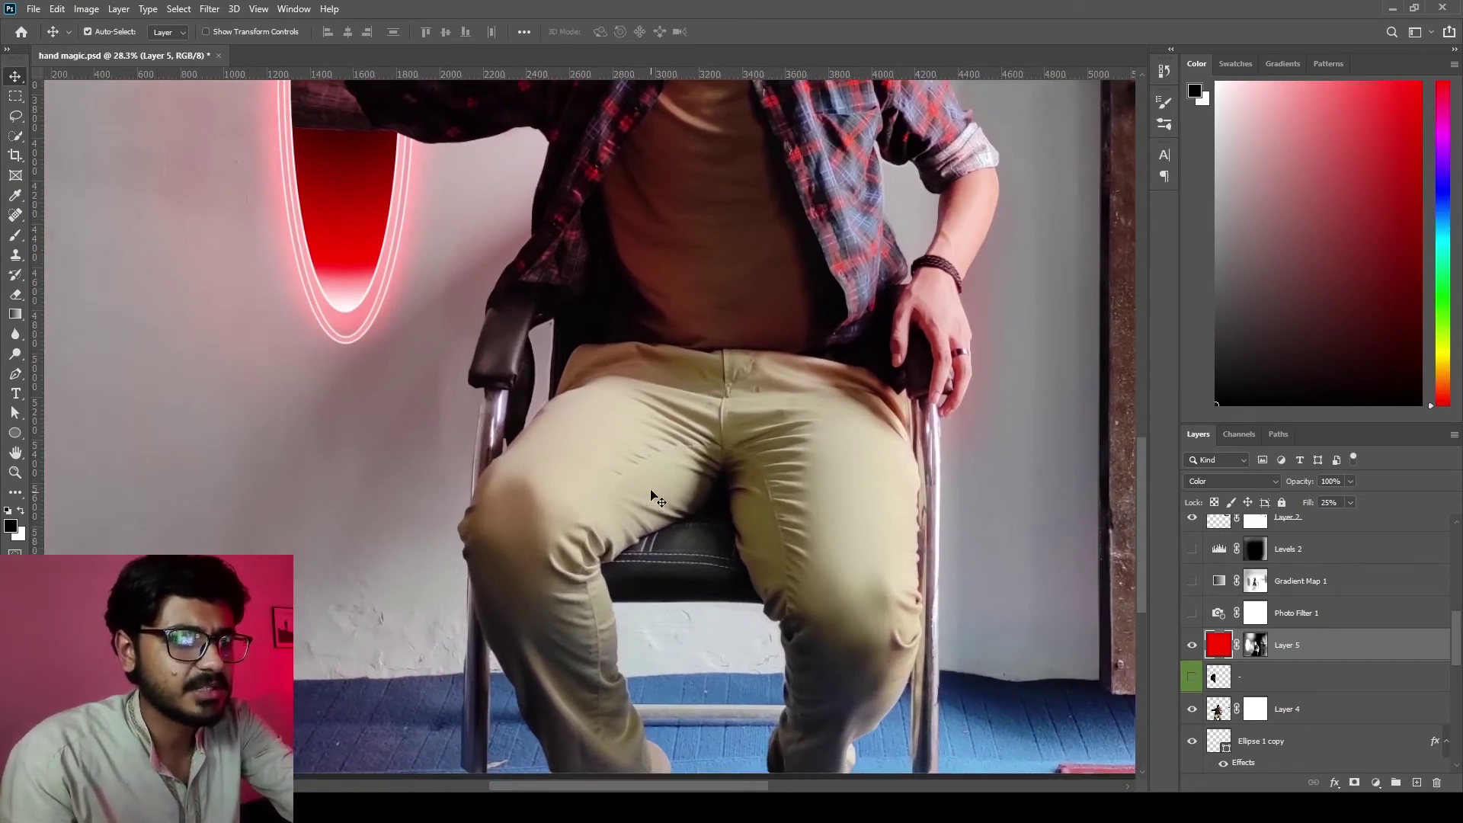
scroll(639, 336, "down", 2)
key("ctrl+backslash")
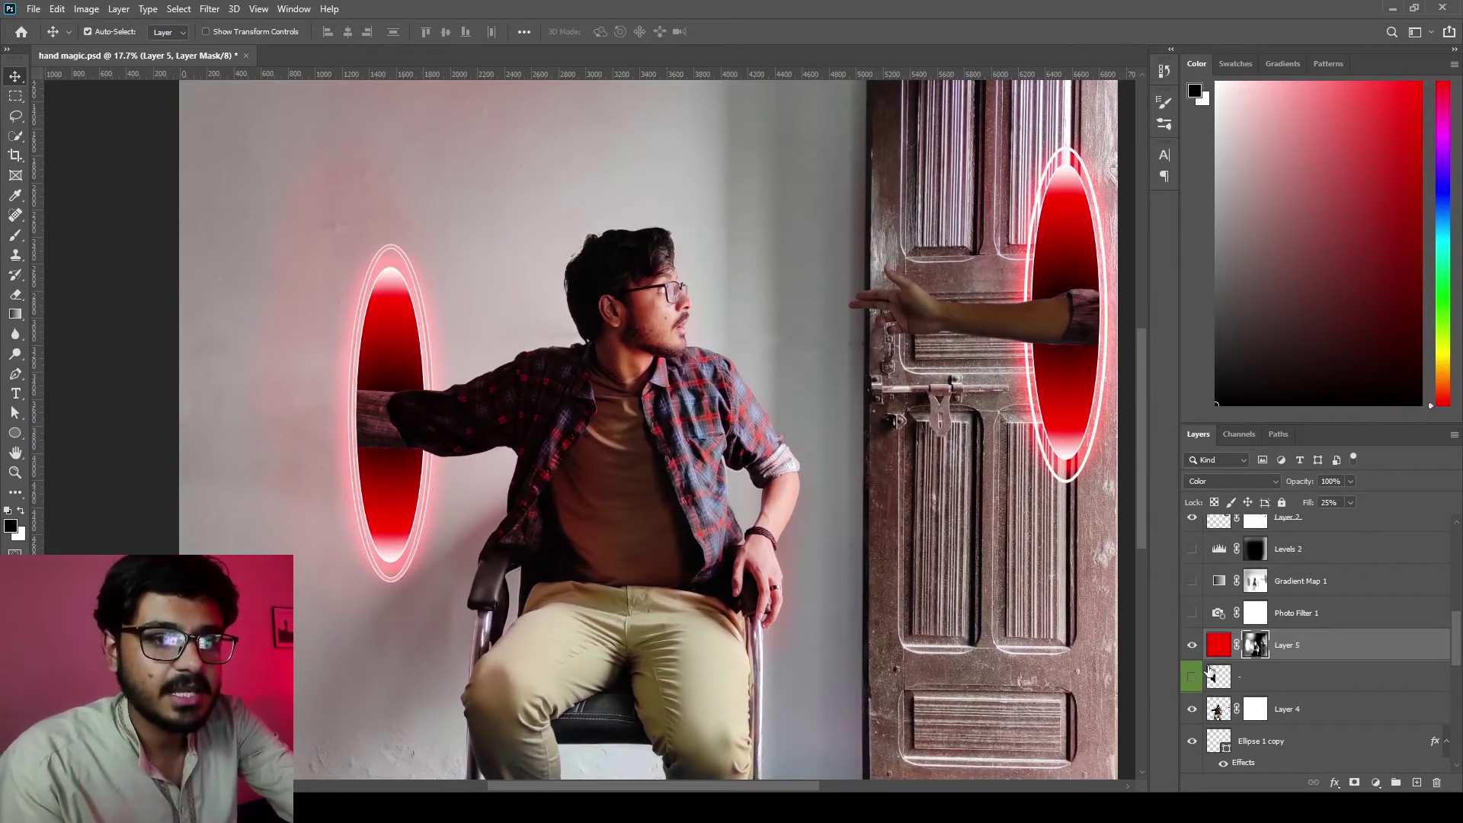
left_click(1218, 645)
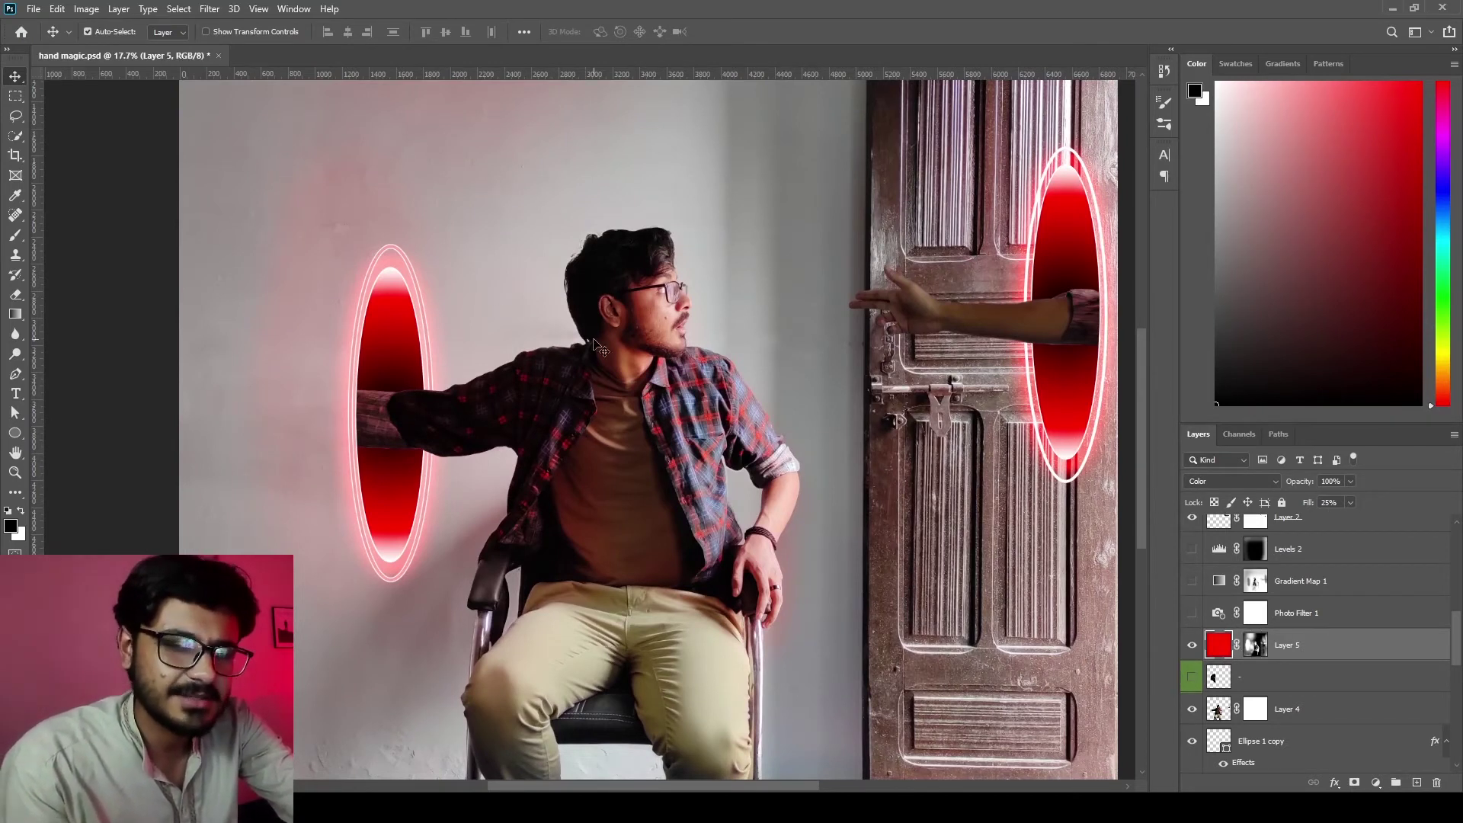
scroll(735, 381, "down", 1)
scroll(735, 382, "down", 1)
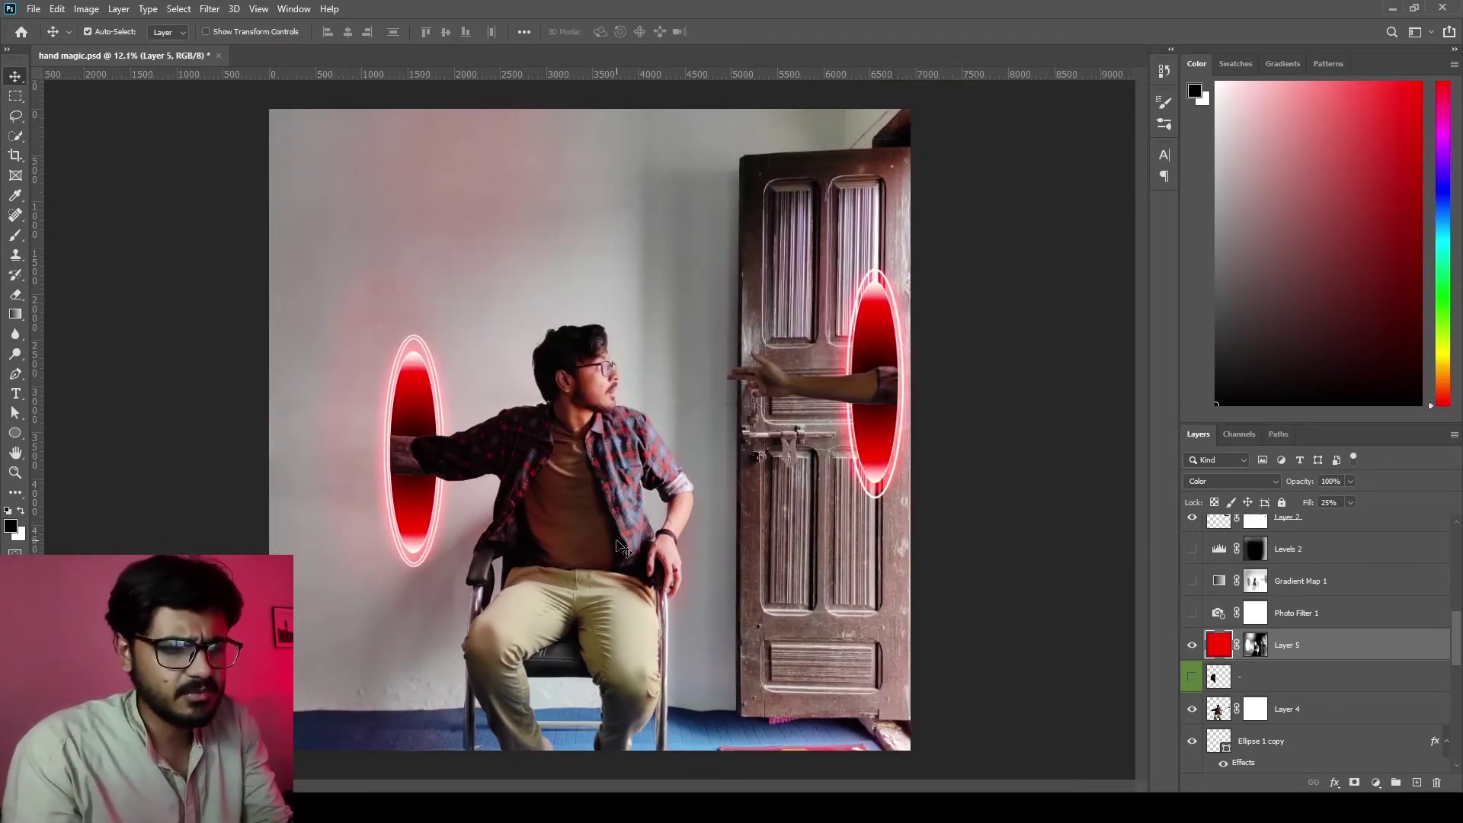
- Show the Gradient Map 1 adjustment to tint the scene red and select its layer mask
left_click(1193, 615)
left_click(1192, 581)
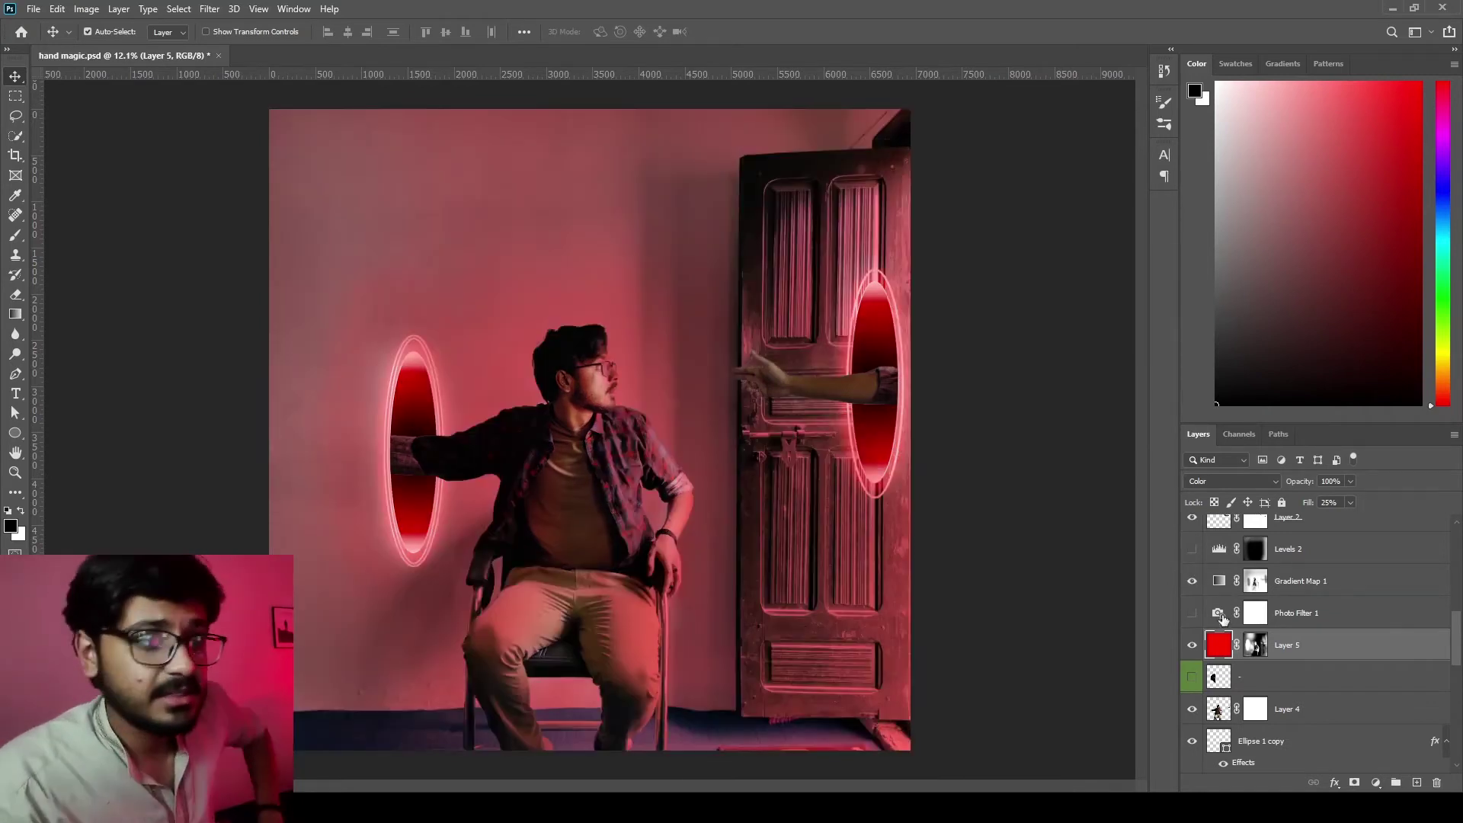
left_click(1254, 587)
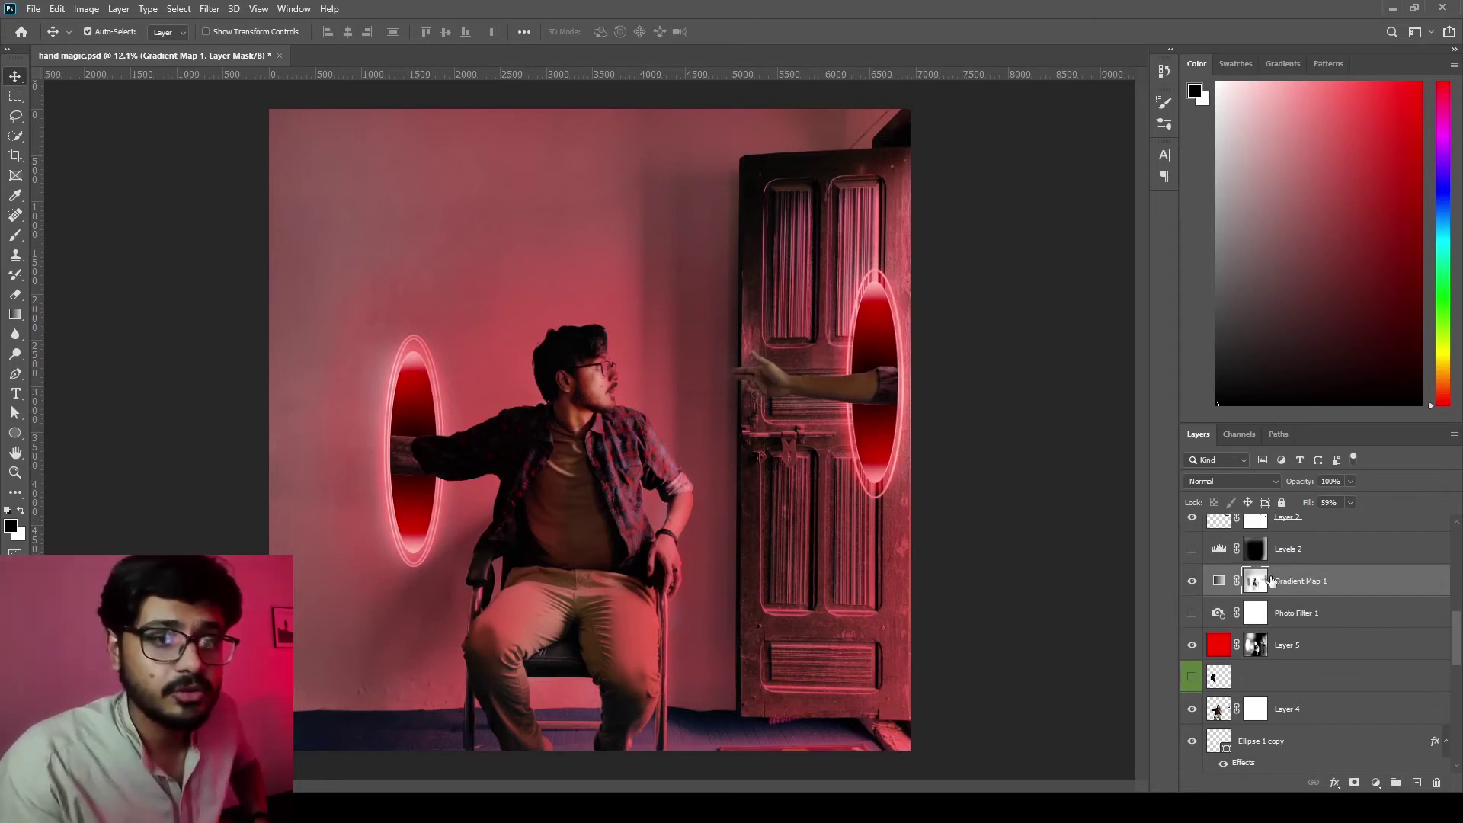
- Show the Levels 2 adjustment, toggling its visibility to compare the darkened edges, and select it
left_click(1193, 550)
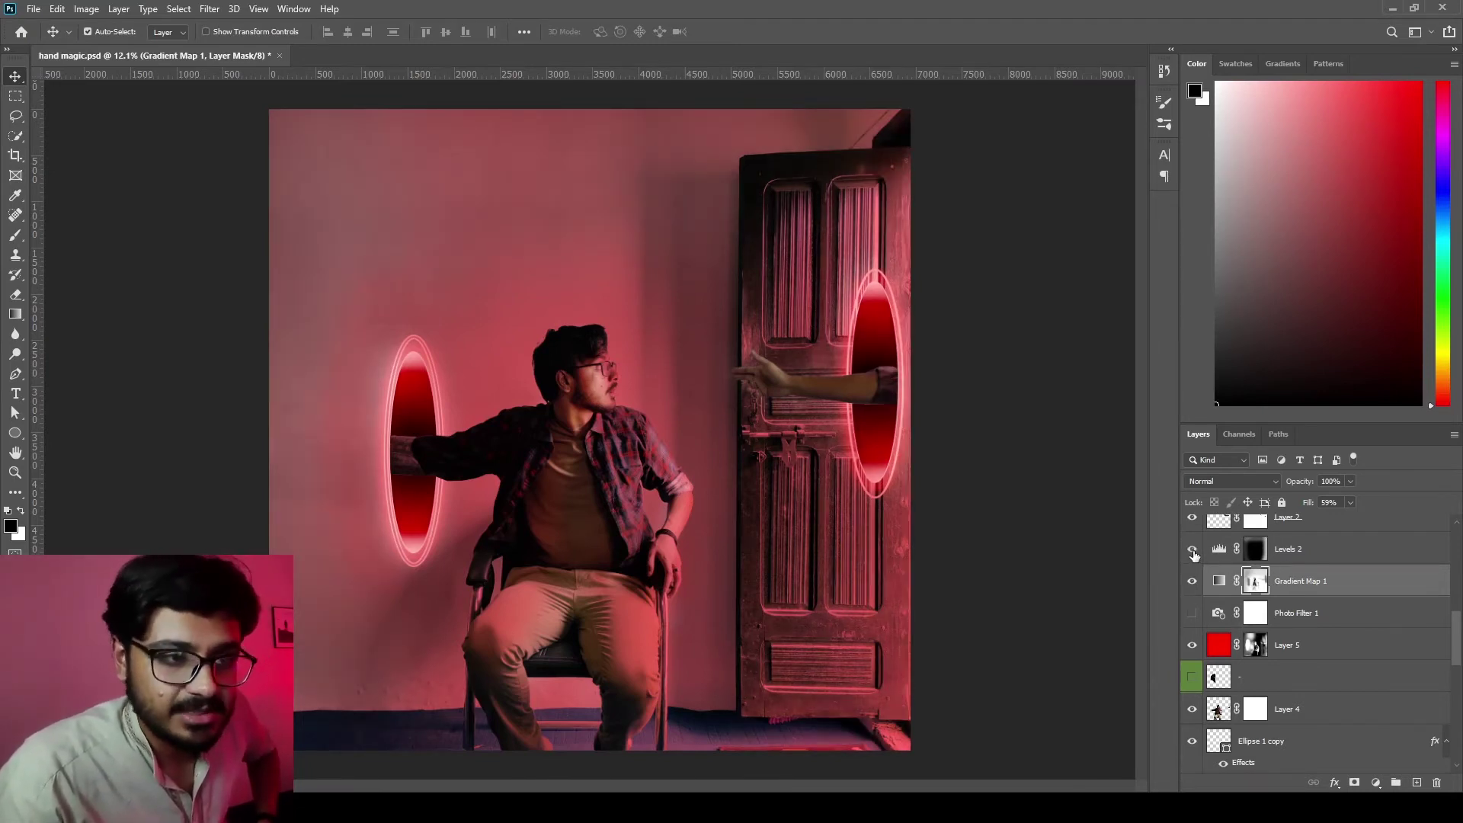
left_click(1192, 549)
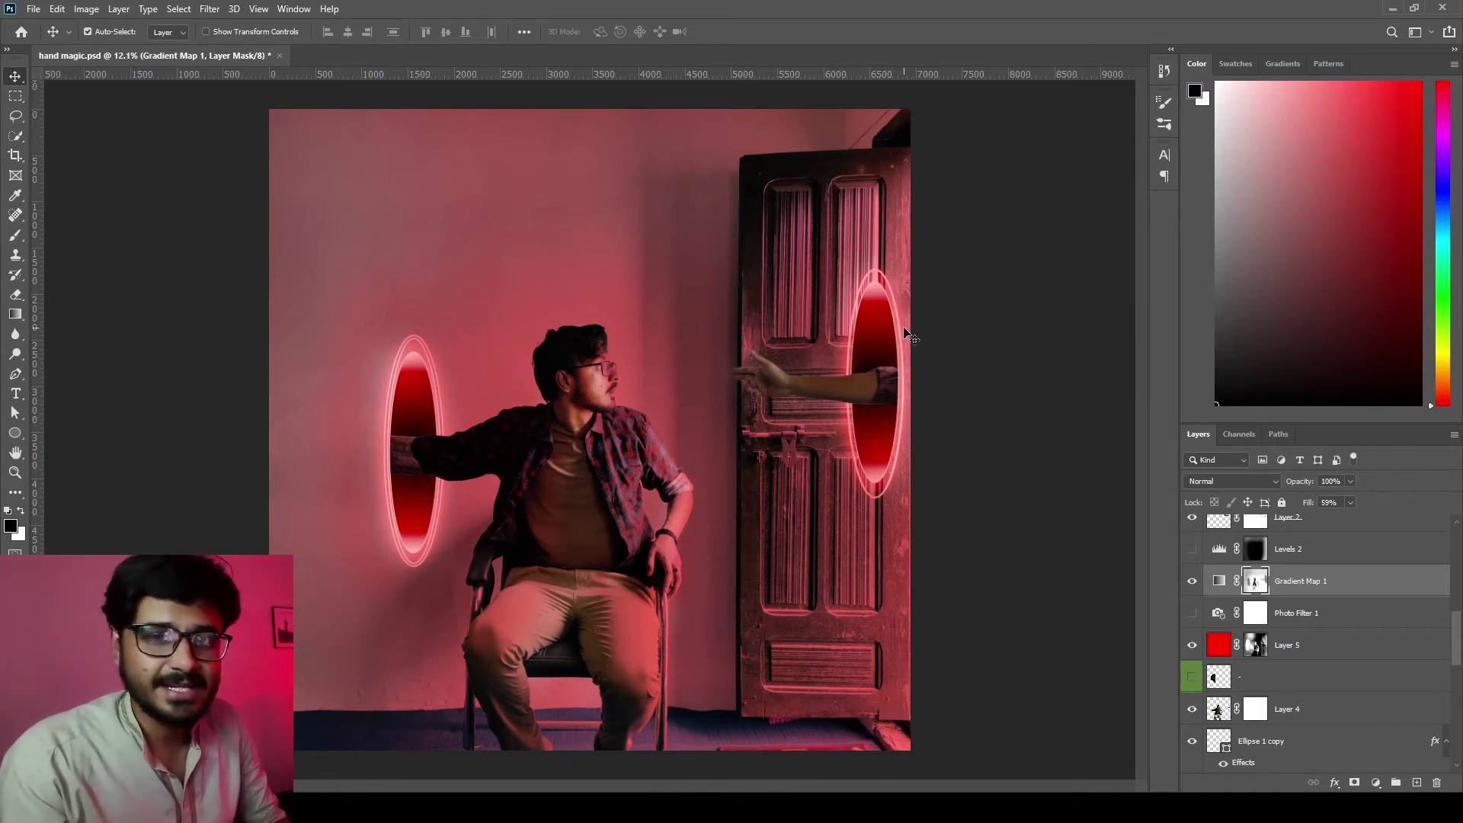
left_click(1192, 555)
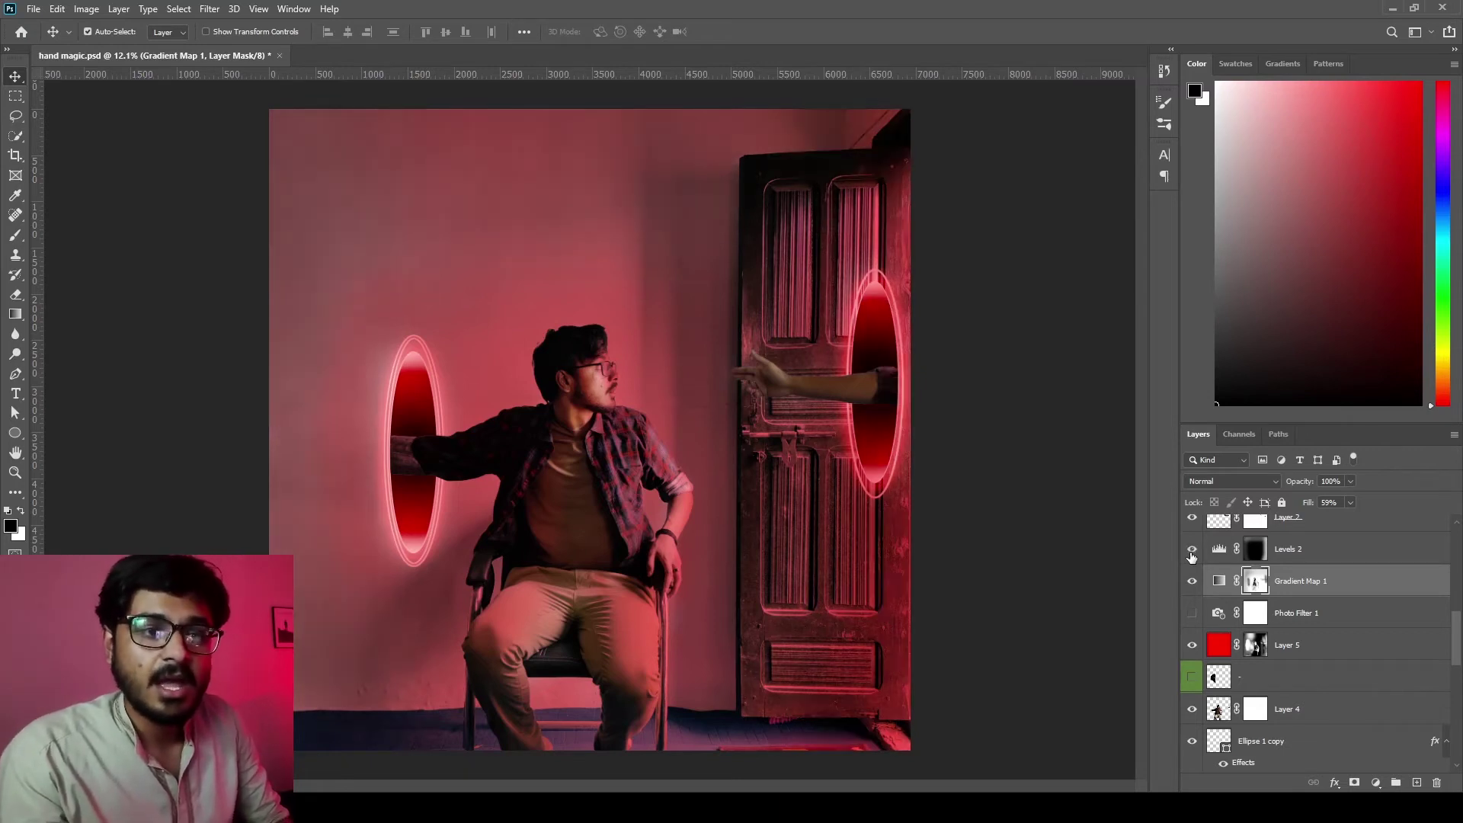
left_click(1222, 551)
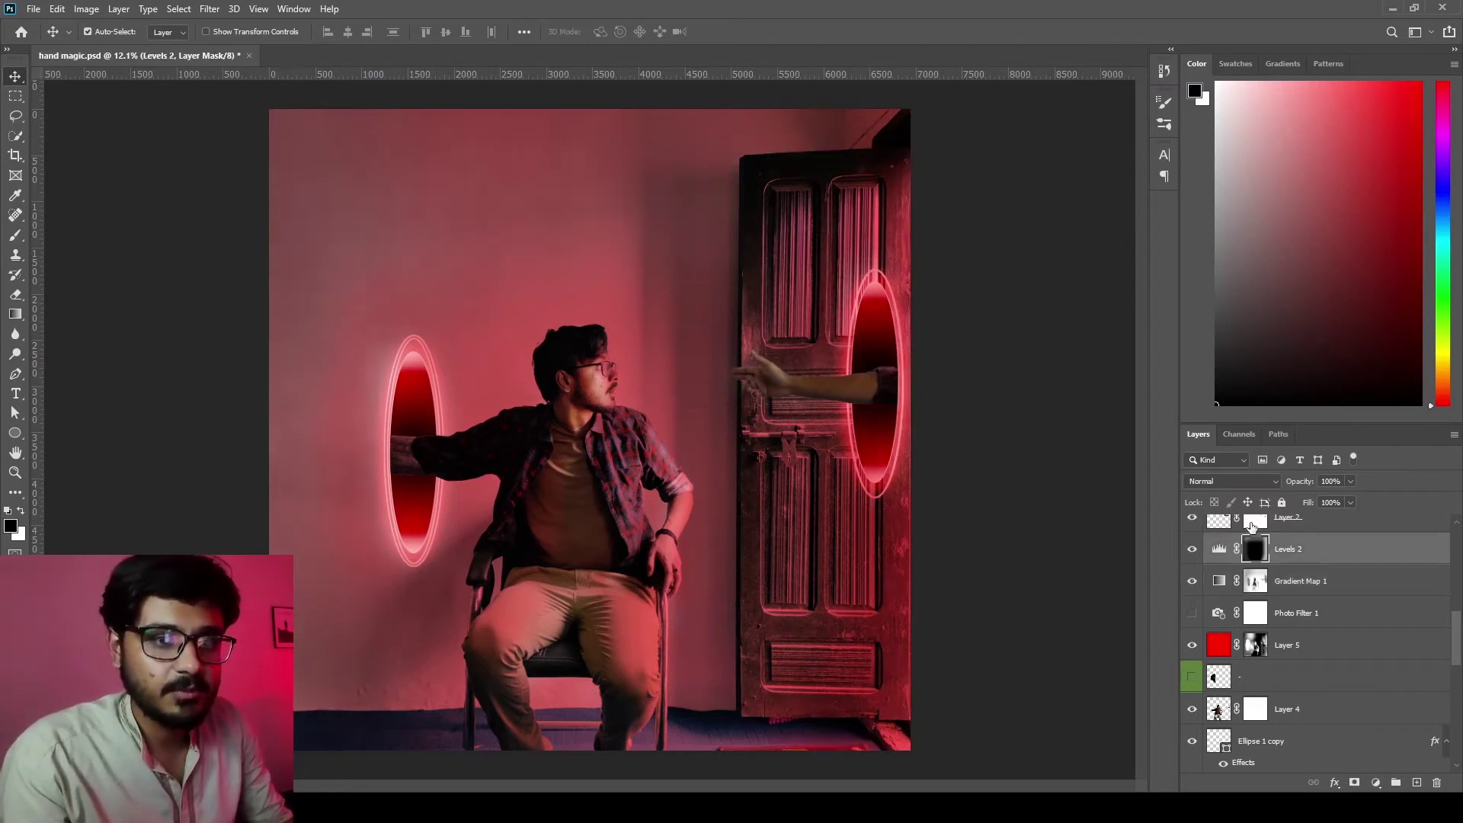
- Inspect the Levels 2 layer mask on its own and as a selection, and compare the image with the mask disabled and enabled
left_click(1256, 550, "alt")
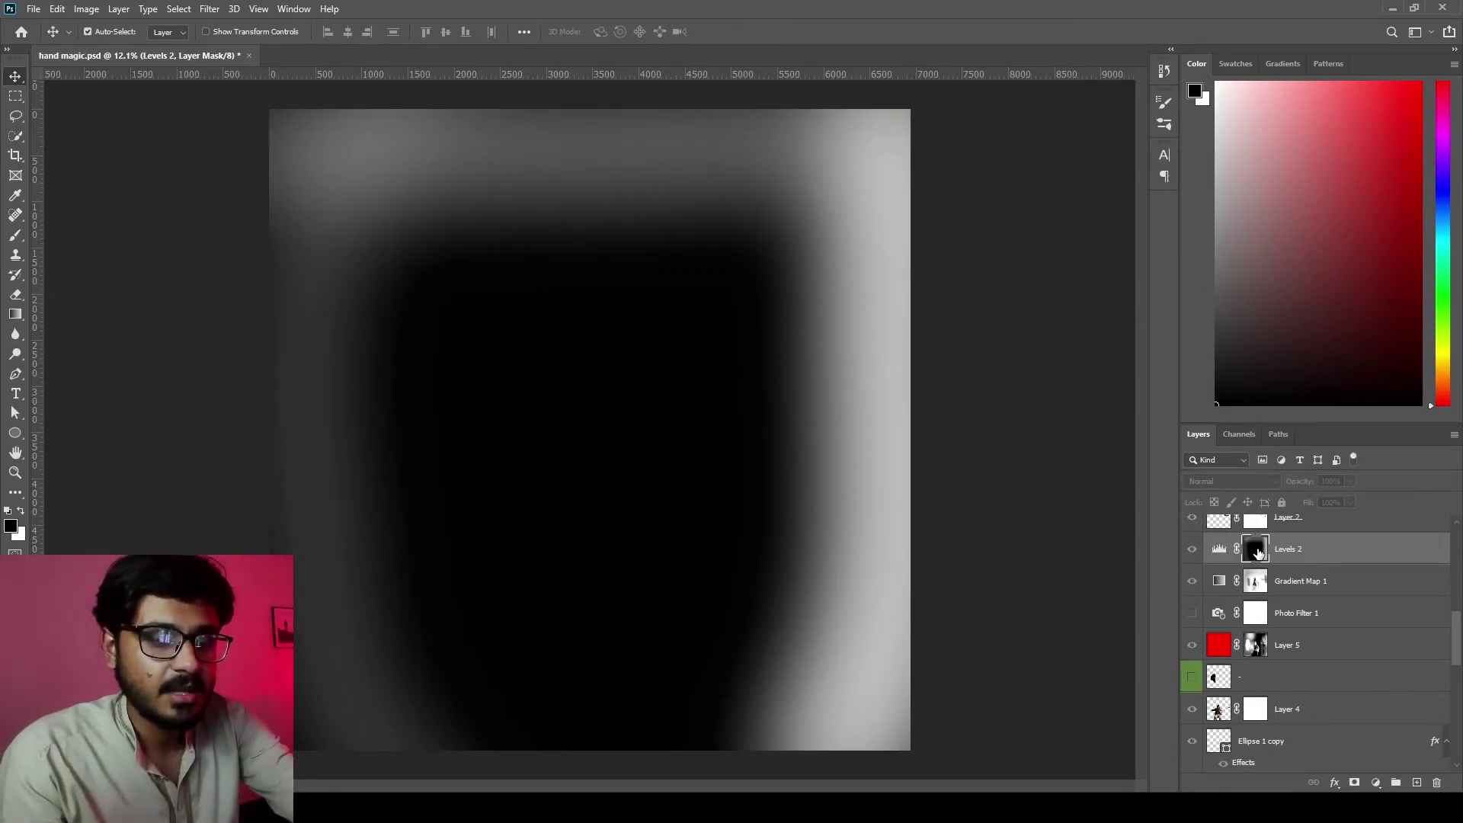
left_click(1258, 553, "alt")
left_click(1258, 552, "ctrl")
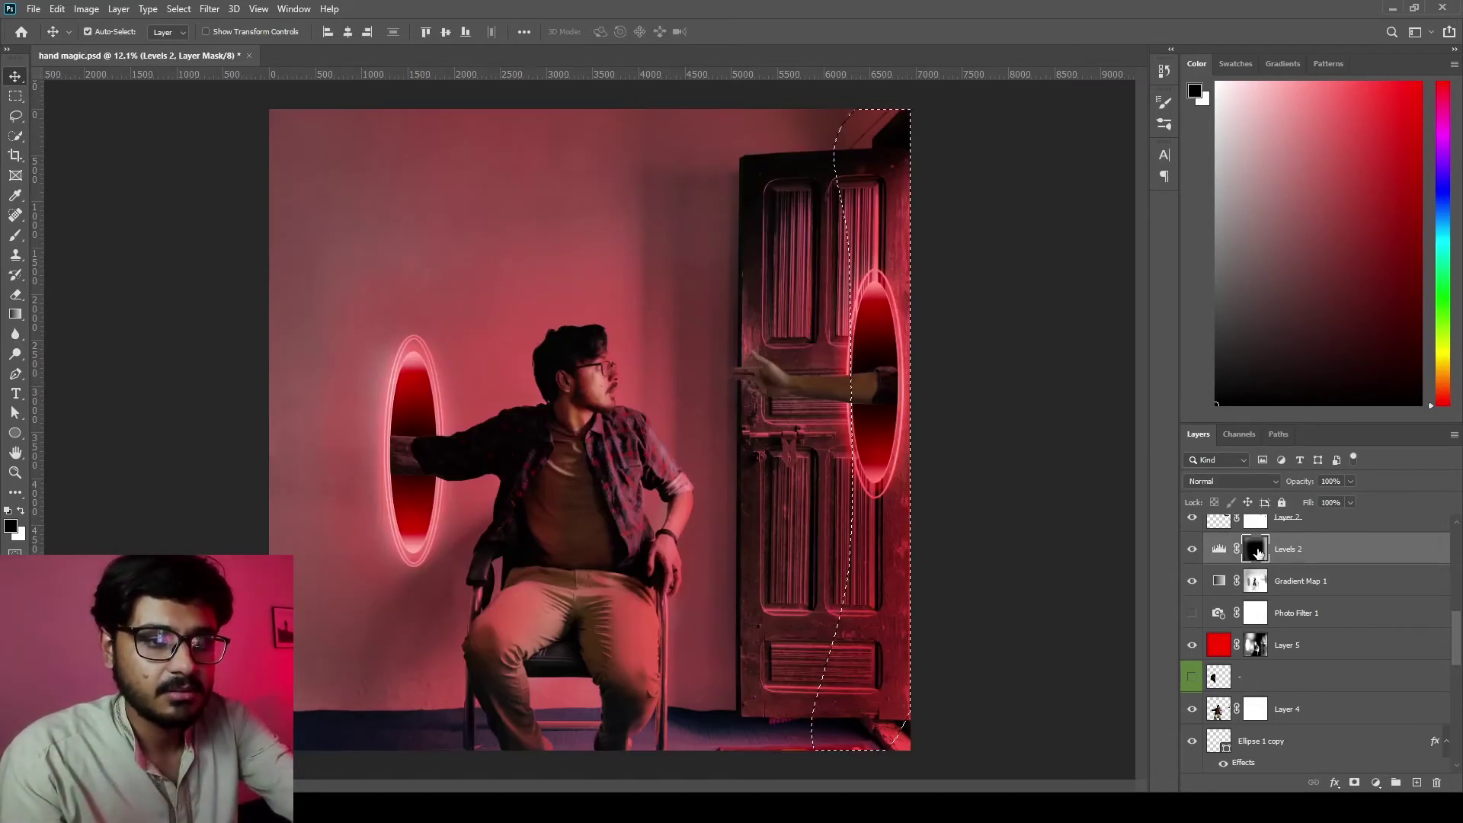
left_click(1258, 552, "shift")
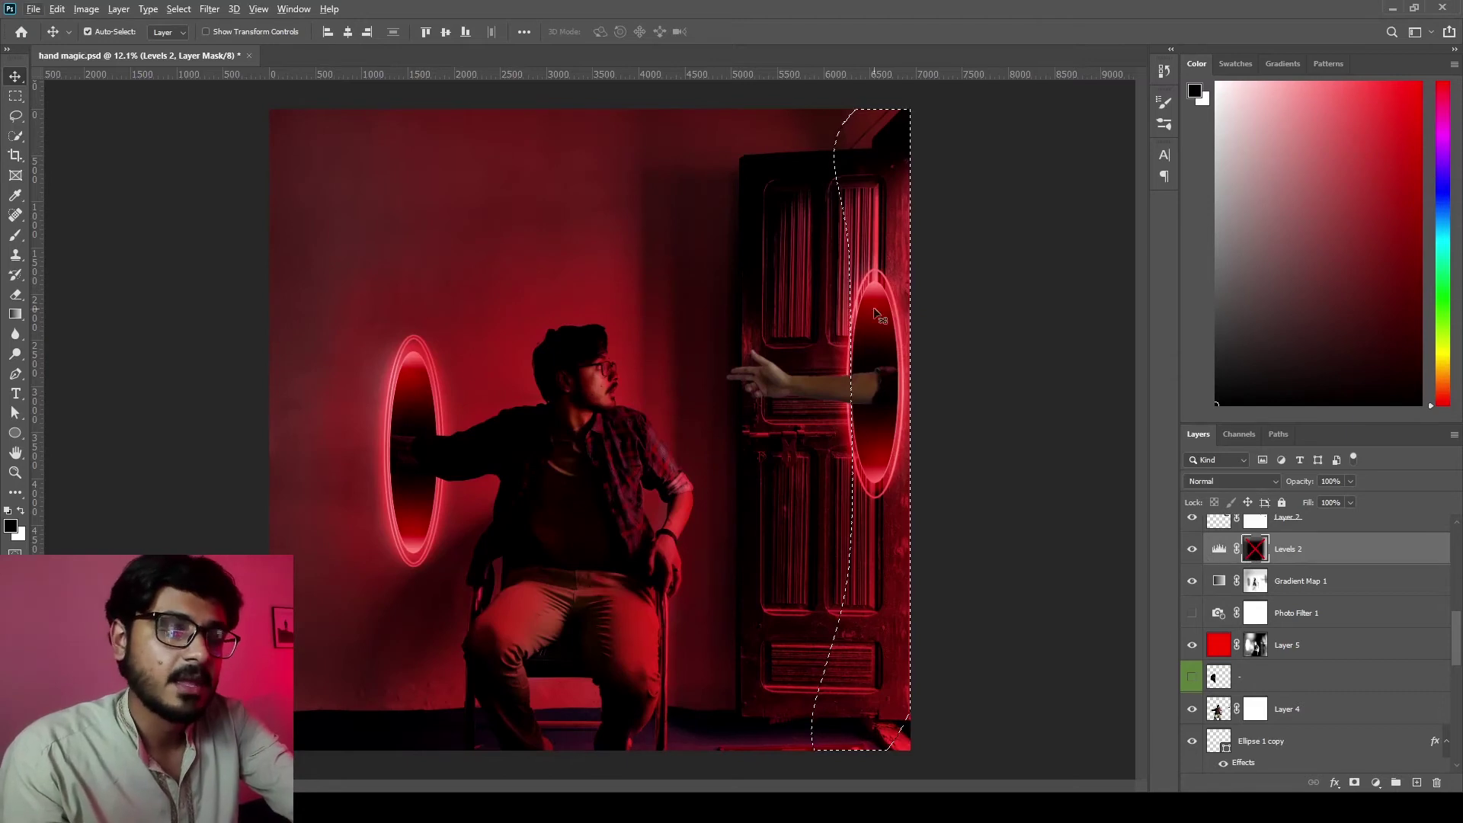
key("ctrl+d")
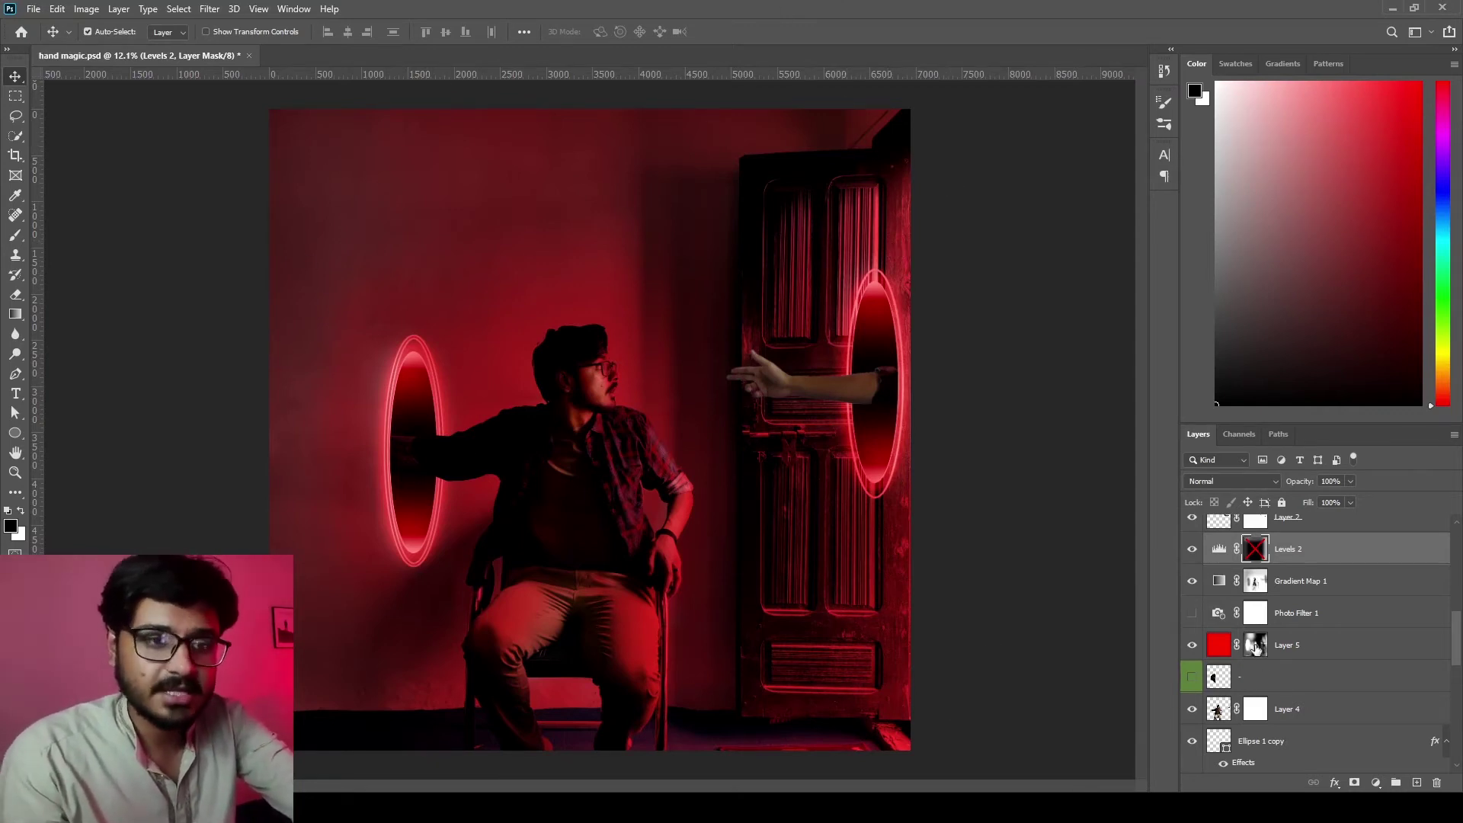
left_click(1261, 550, "ctrl")
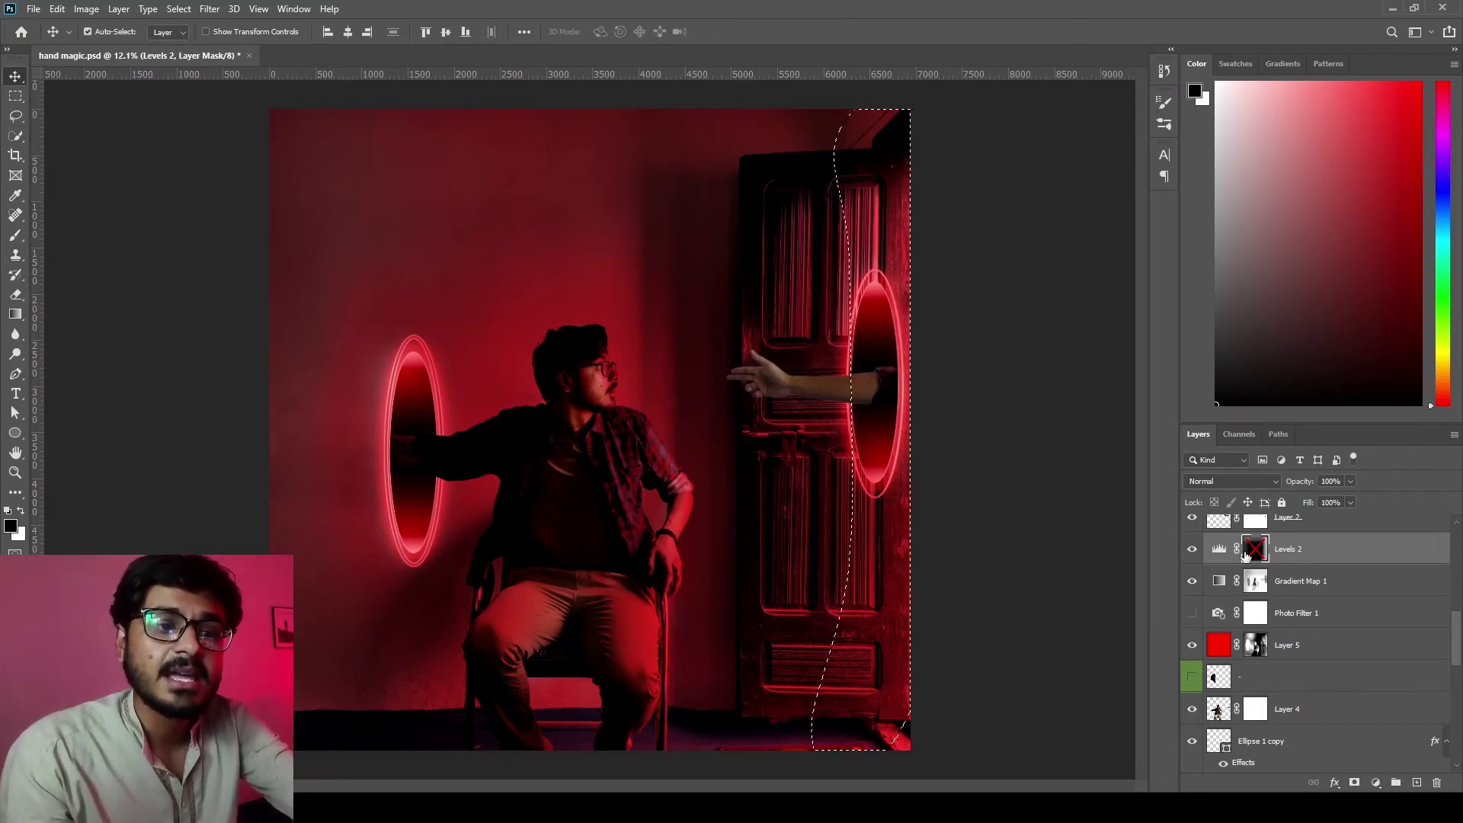
left_click(1261, 550, "shift")
key("ctrl+d")
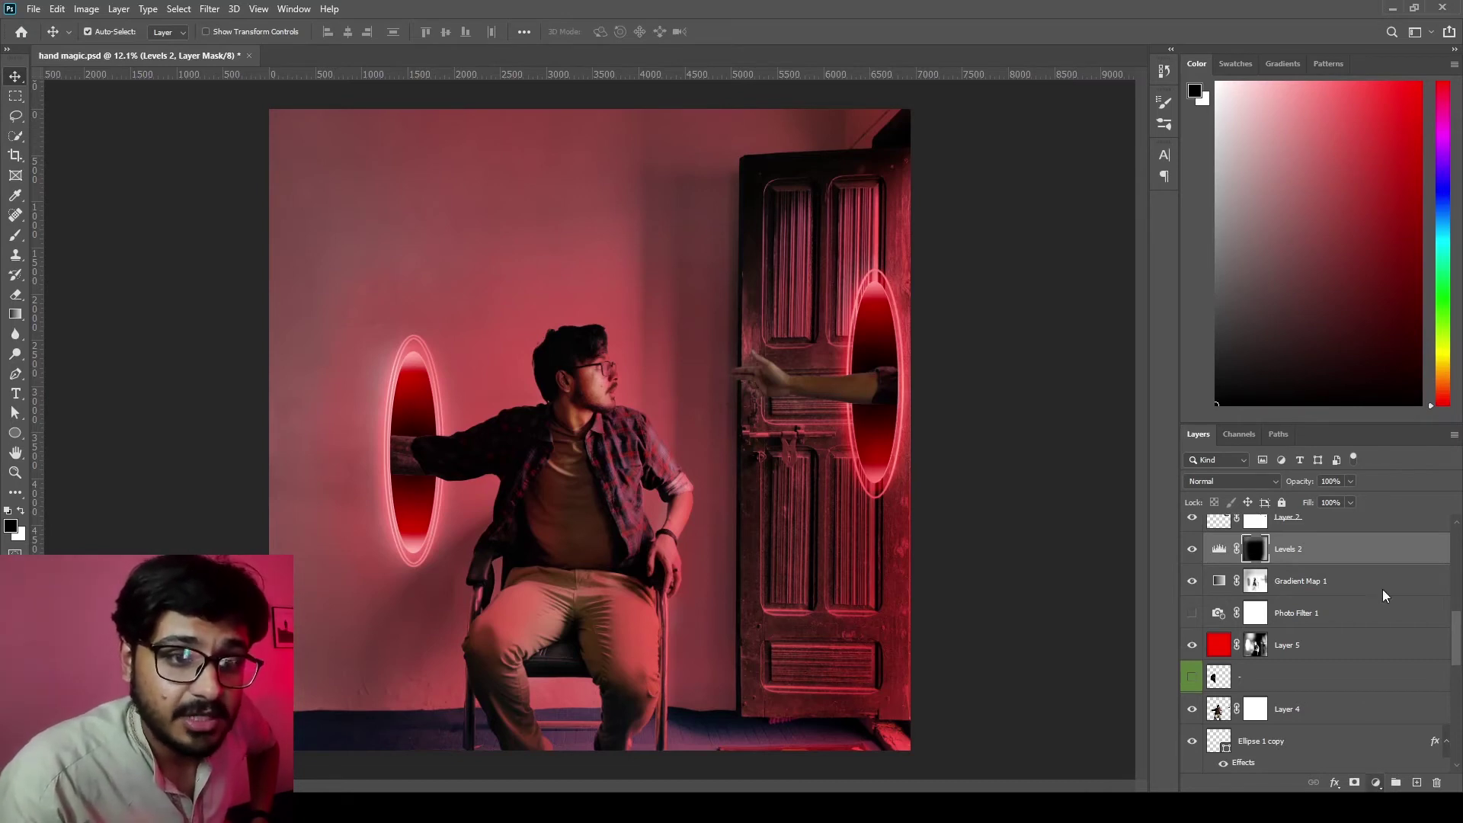
left_click(1376, 783)
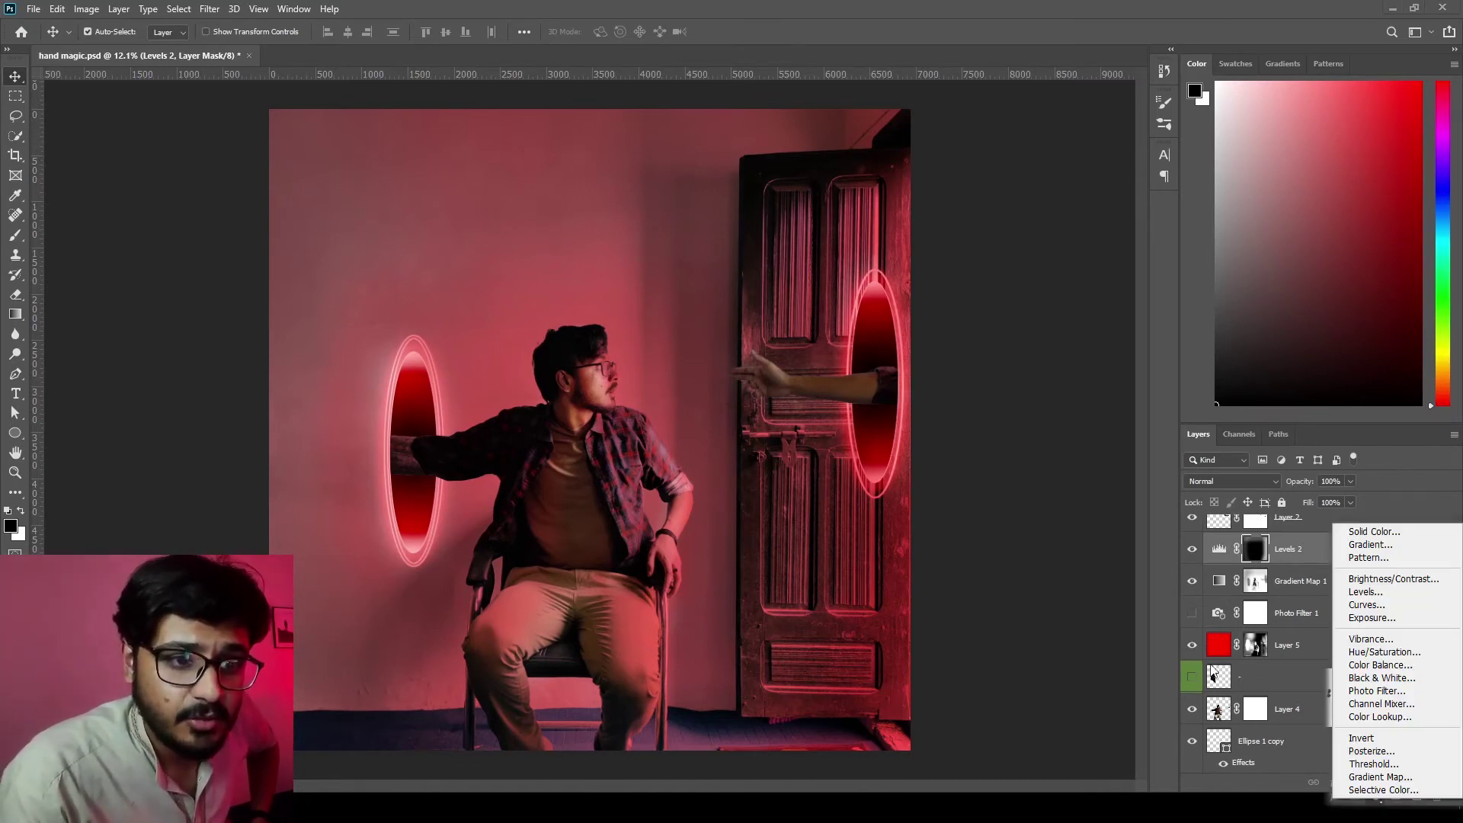
left_click(1205, 630)
scroll(1204, 628, "up", 1)
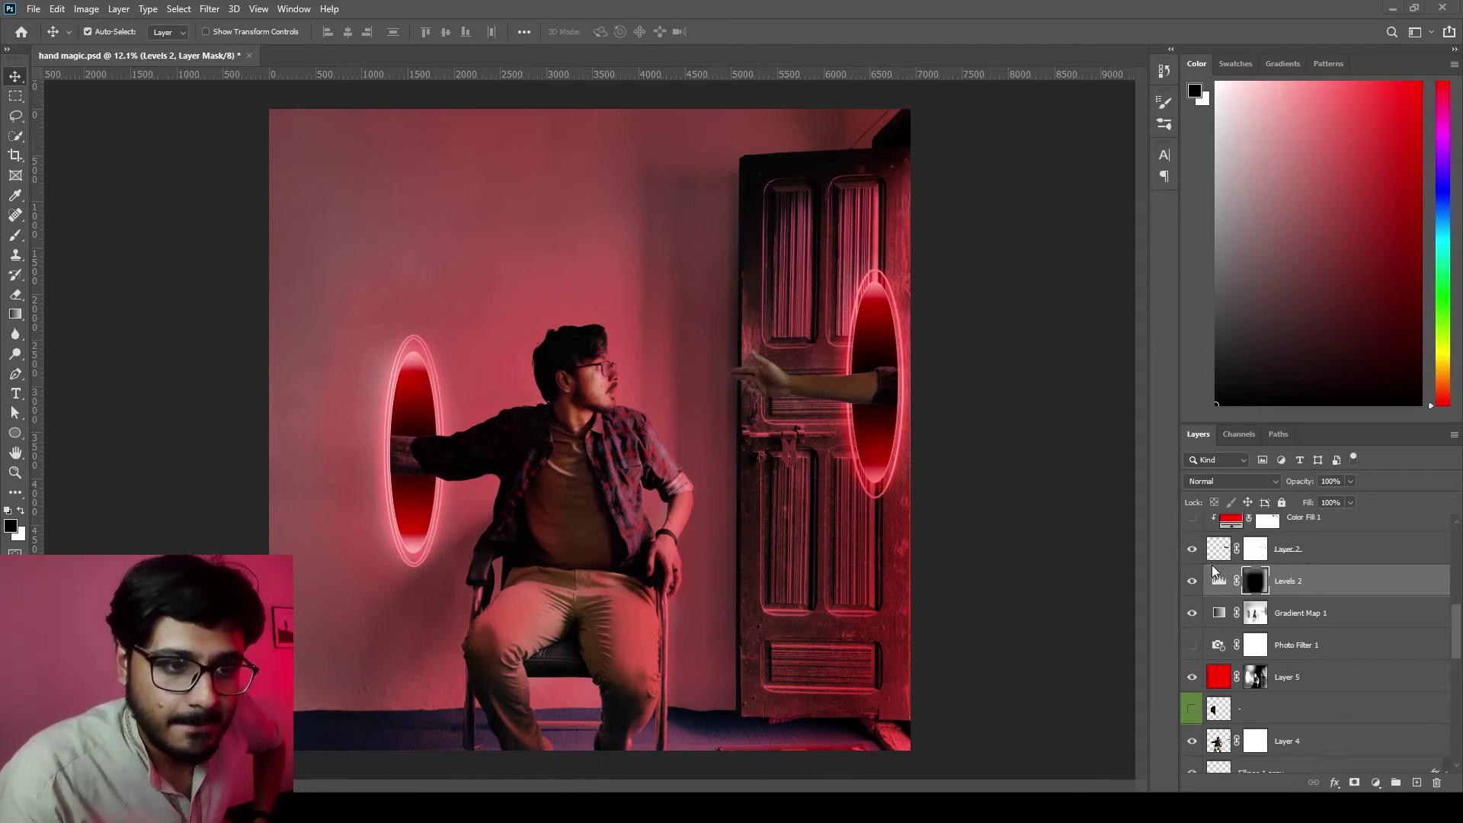
left_click(1191, 553)
left_click(1191, 553)
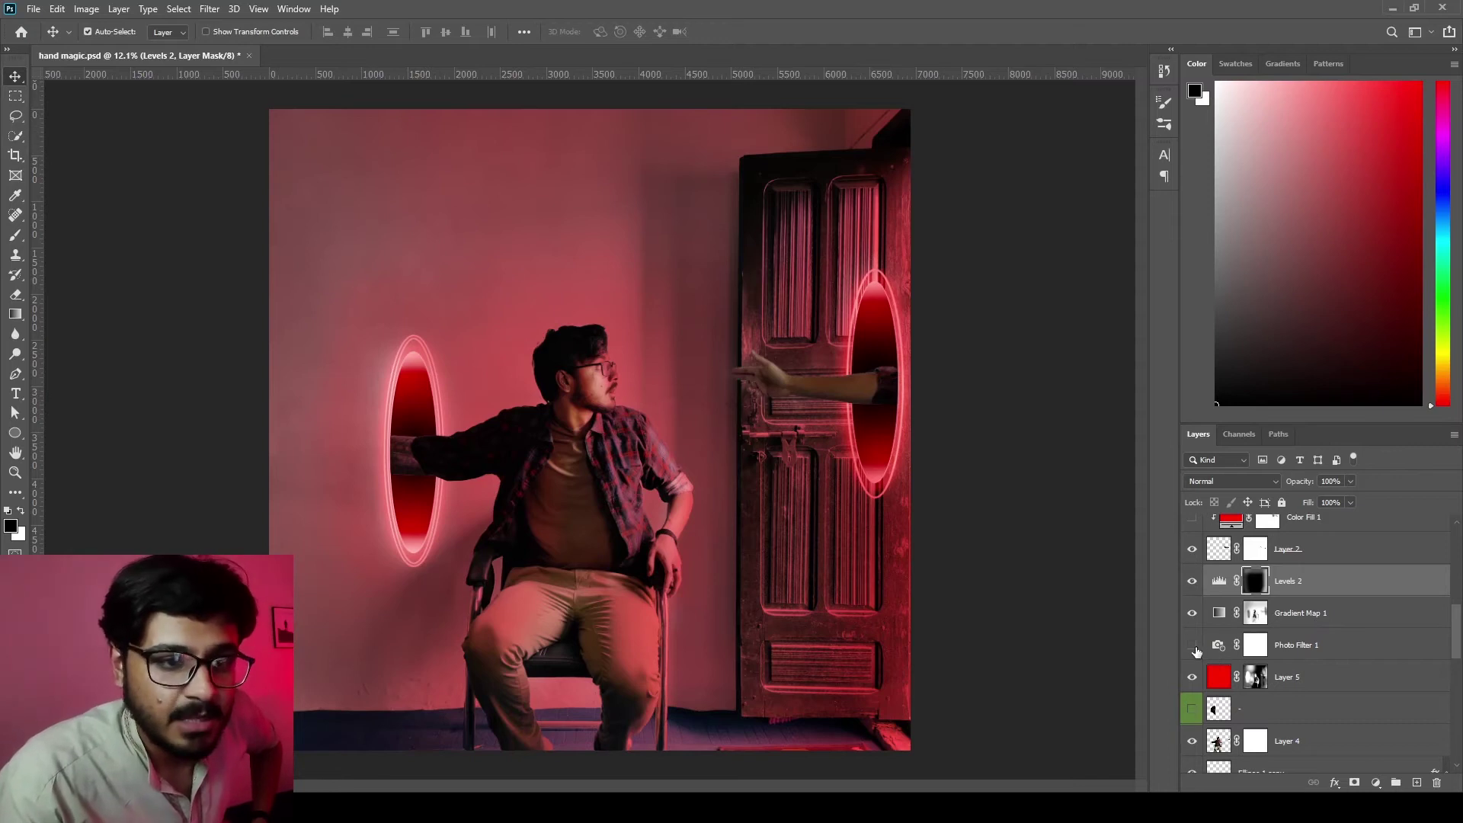
scroll(1196, 651, "up", 2)
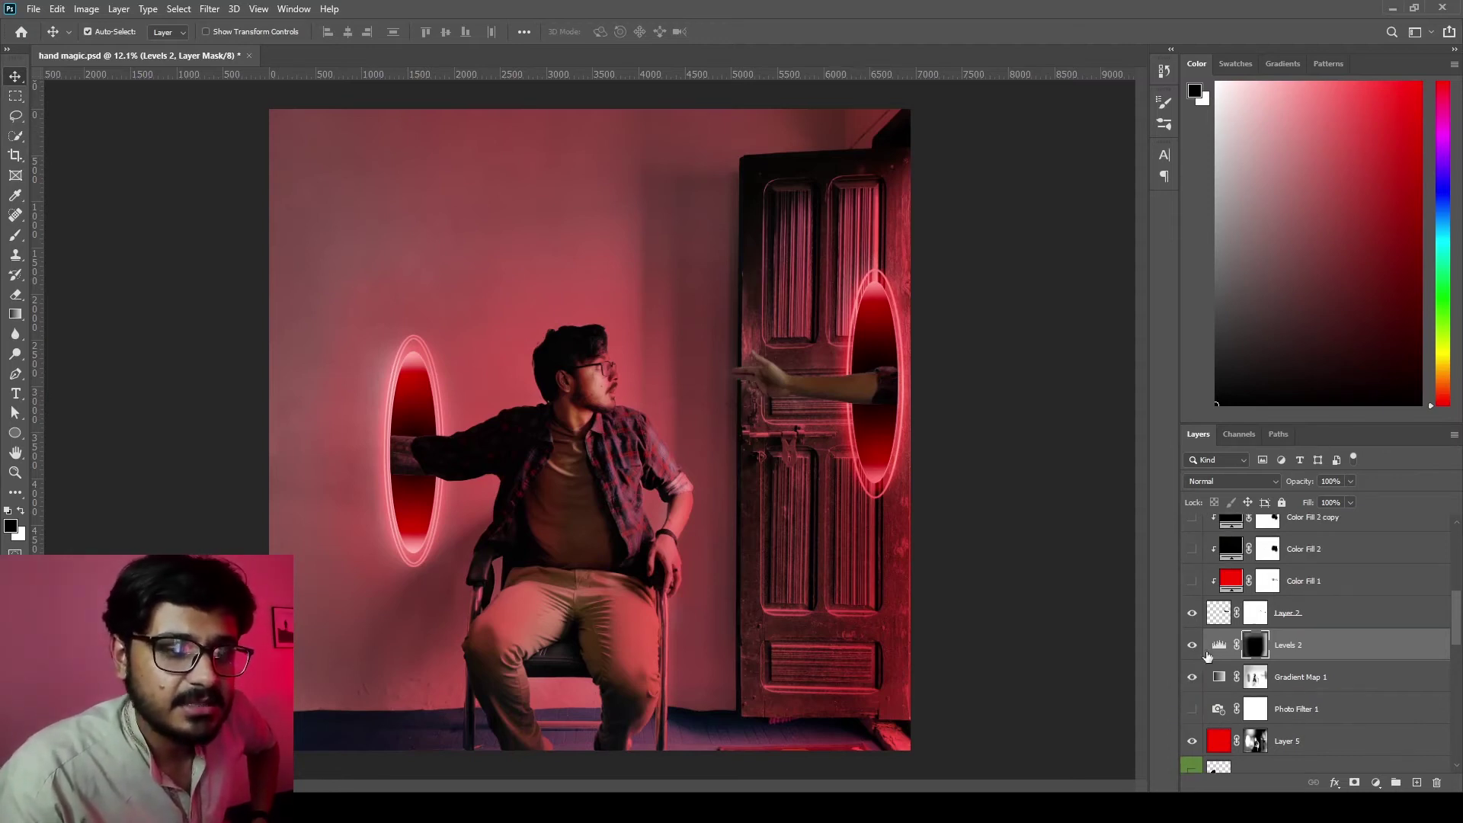
left_click(1375, 720)
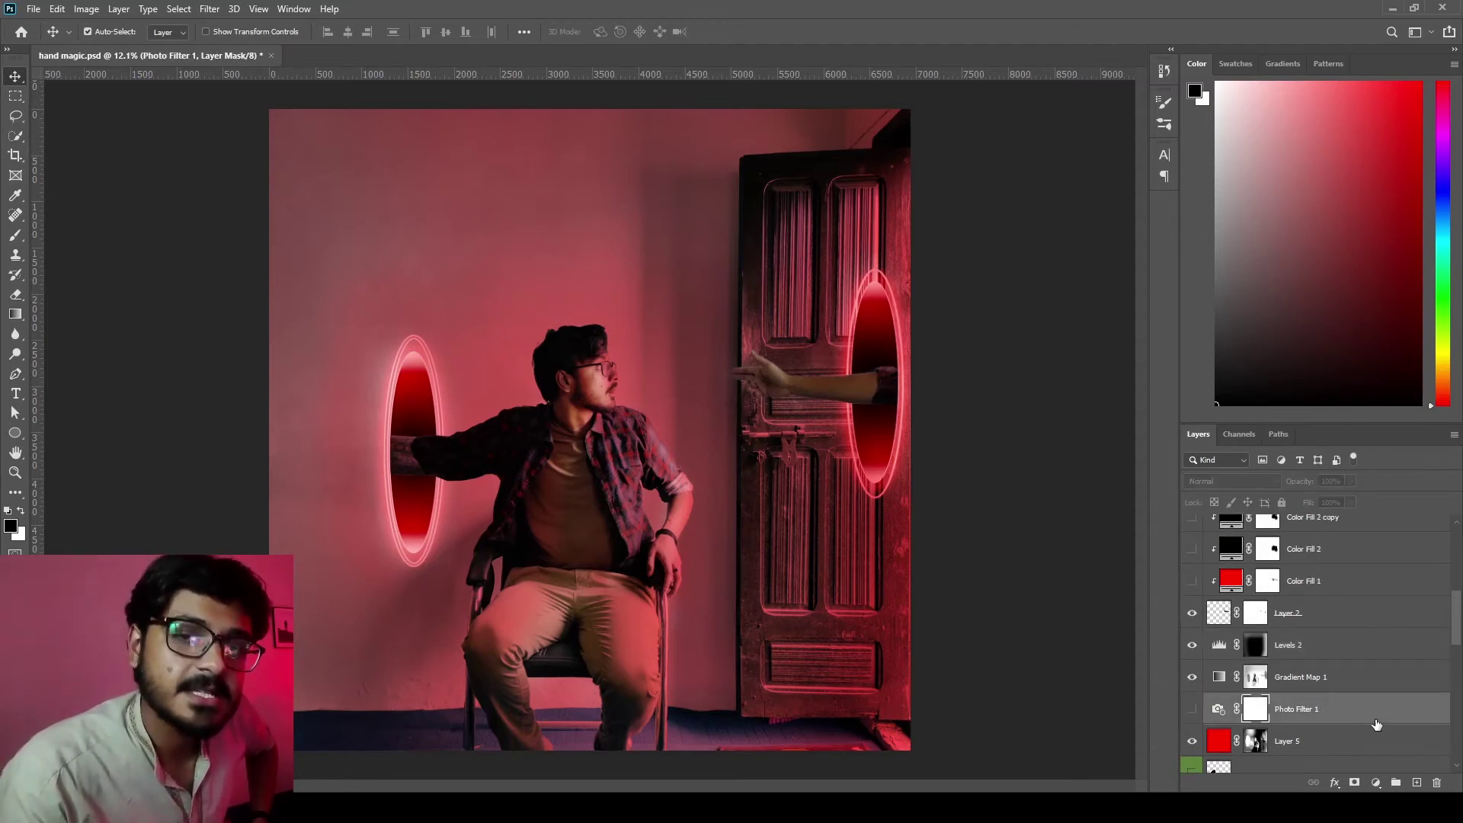
scroll(1371, 720, "up", 2)
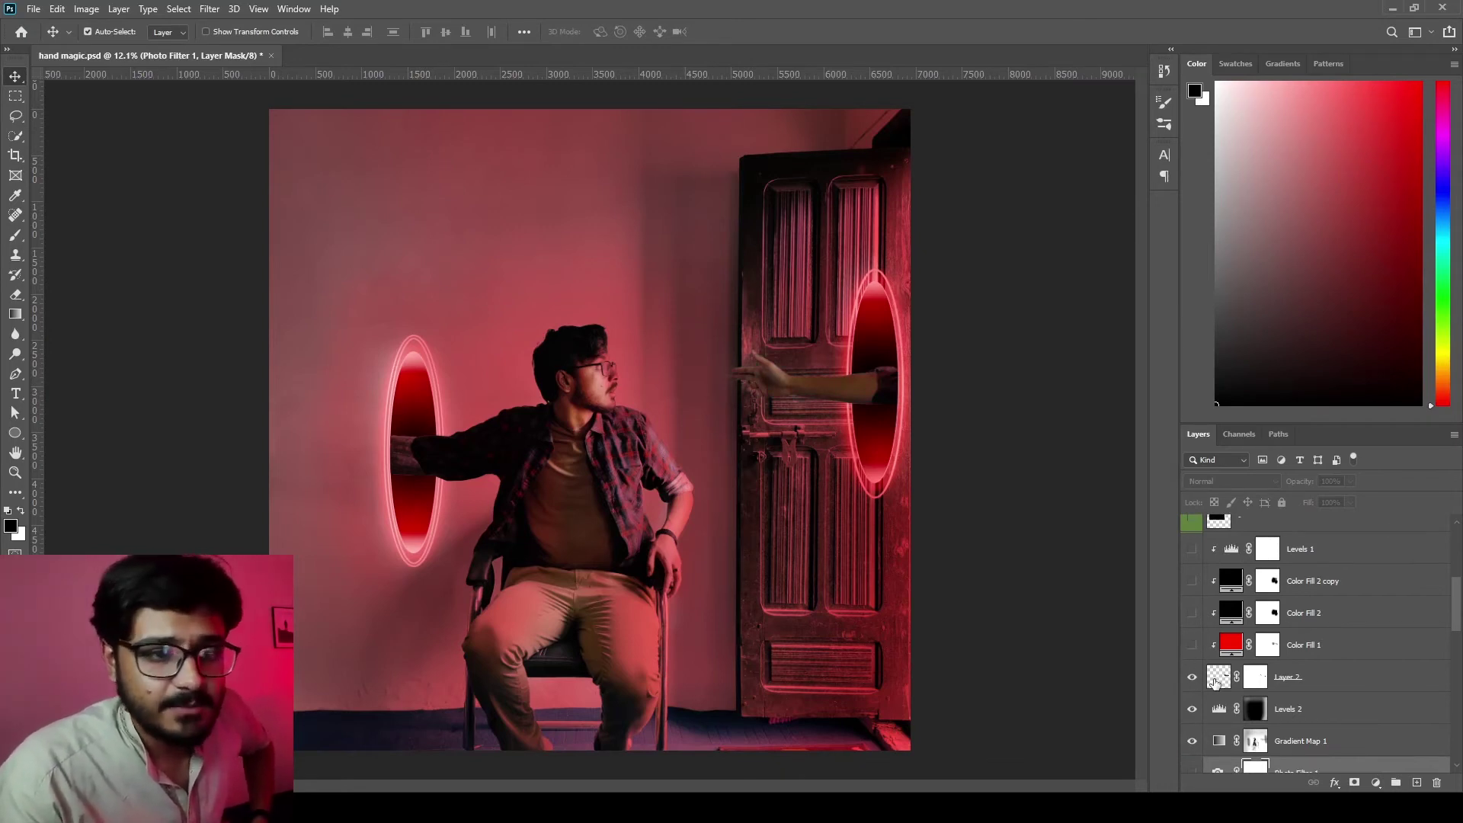
- Select Layer 2 and show Color Fill 1, Color Fill 2 and Color Fill 2 copy to tint the arm red and darken its portal end
left_click(1218, 684)
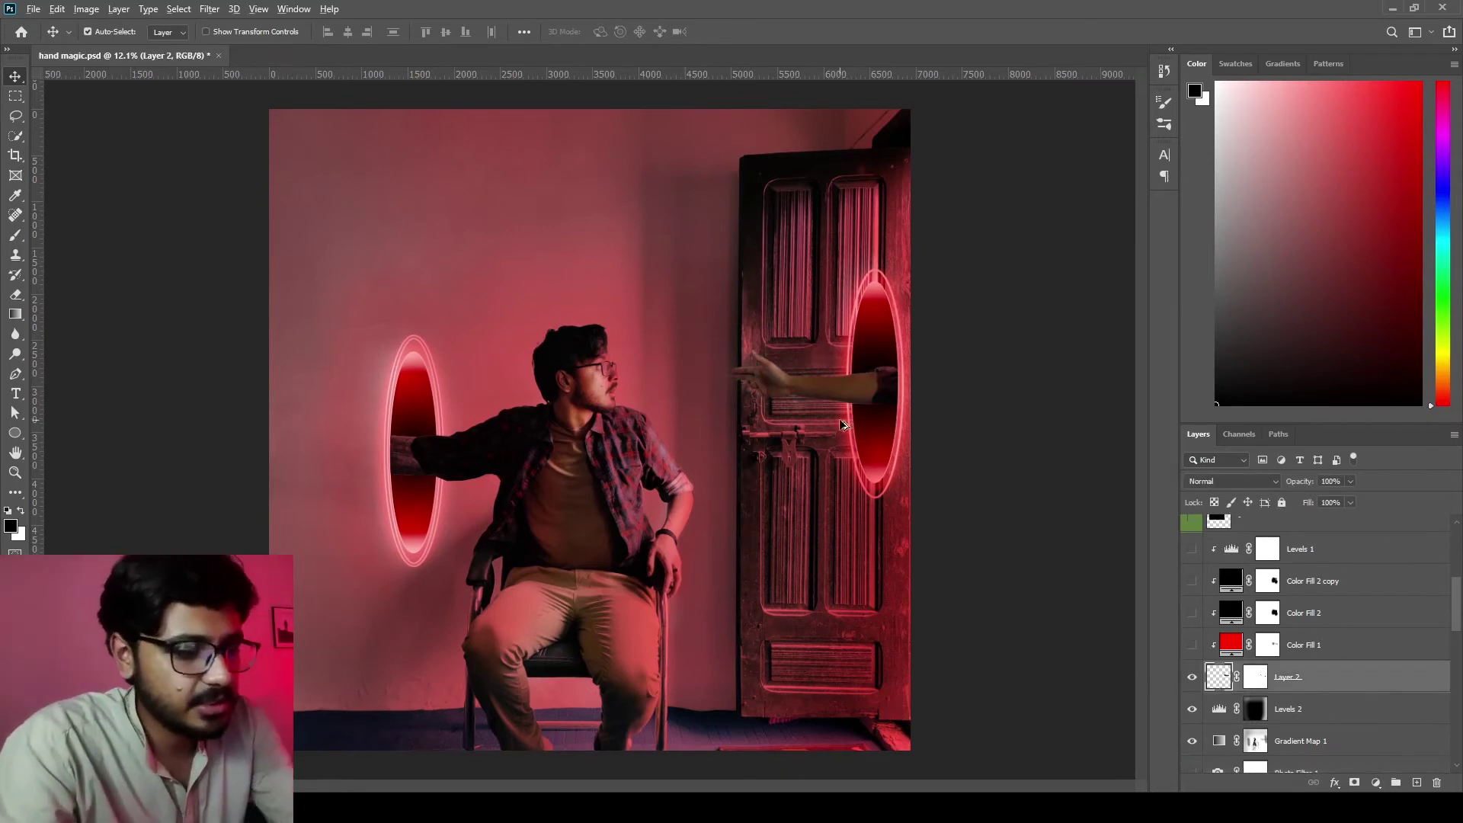
scroll(846, 420, "up", 6)
scroll(810, 434, "up", 2)
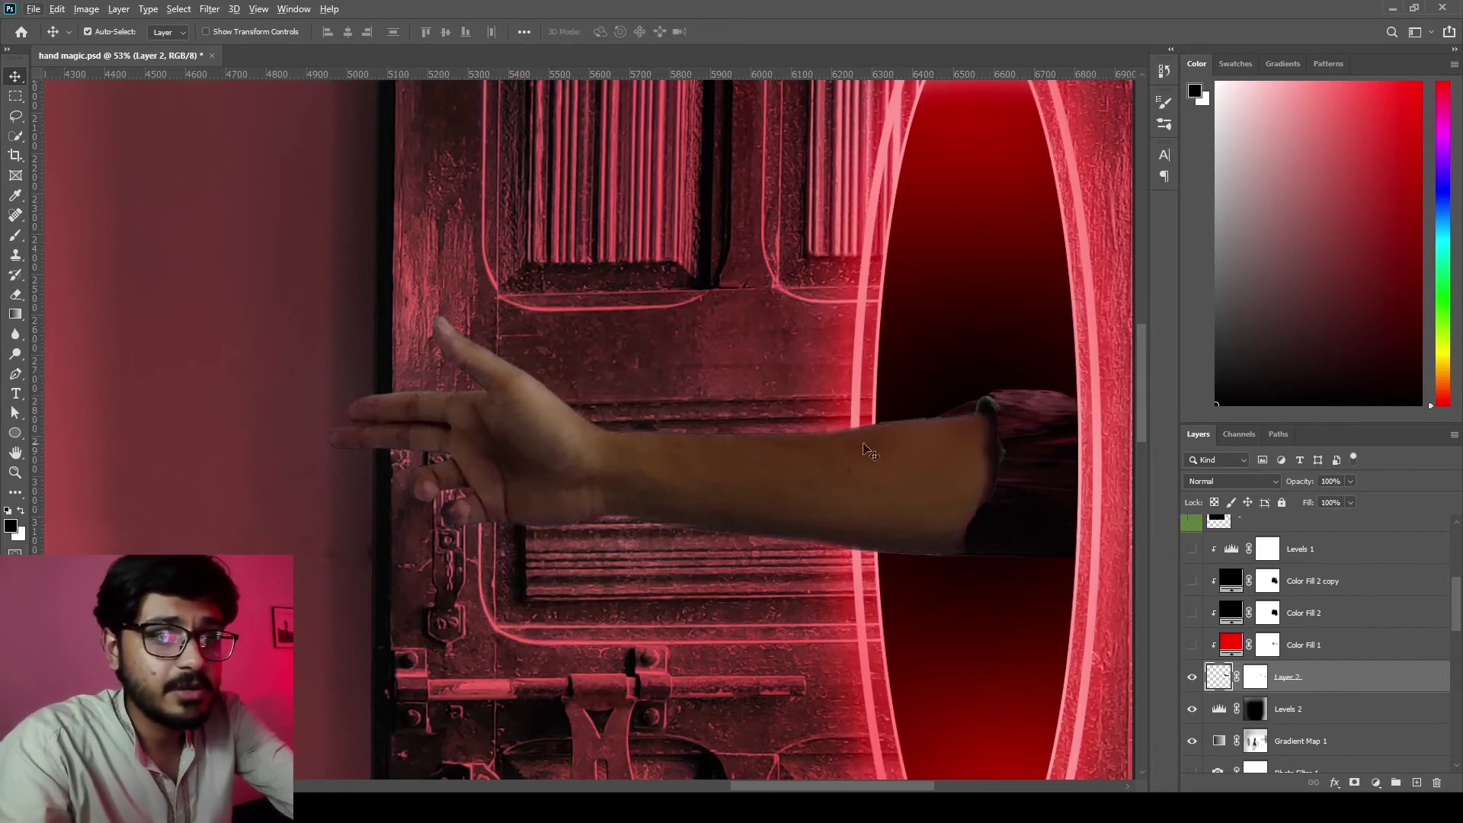
scroll(983, 452, "down", 2)
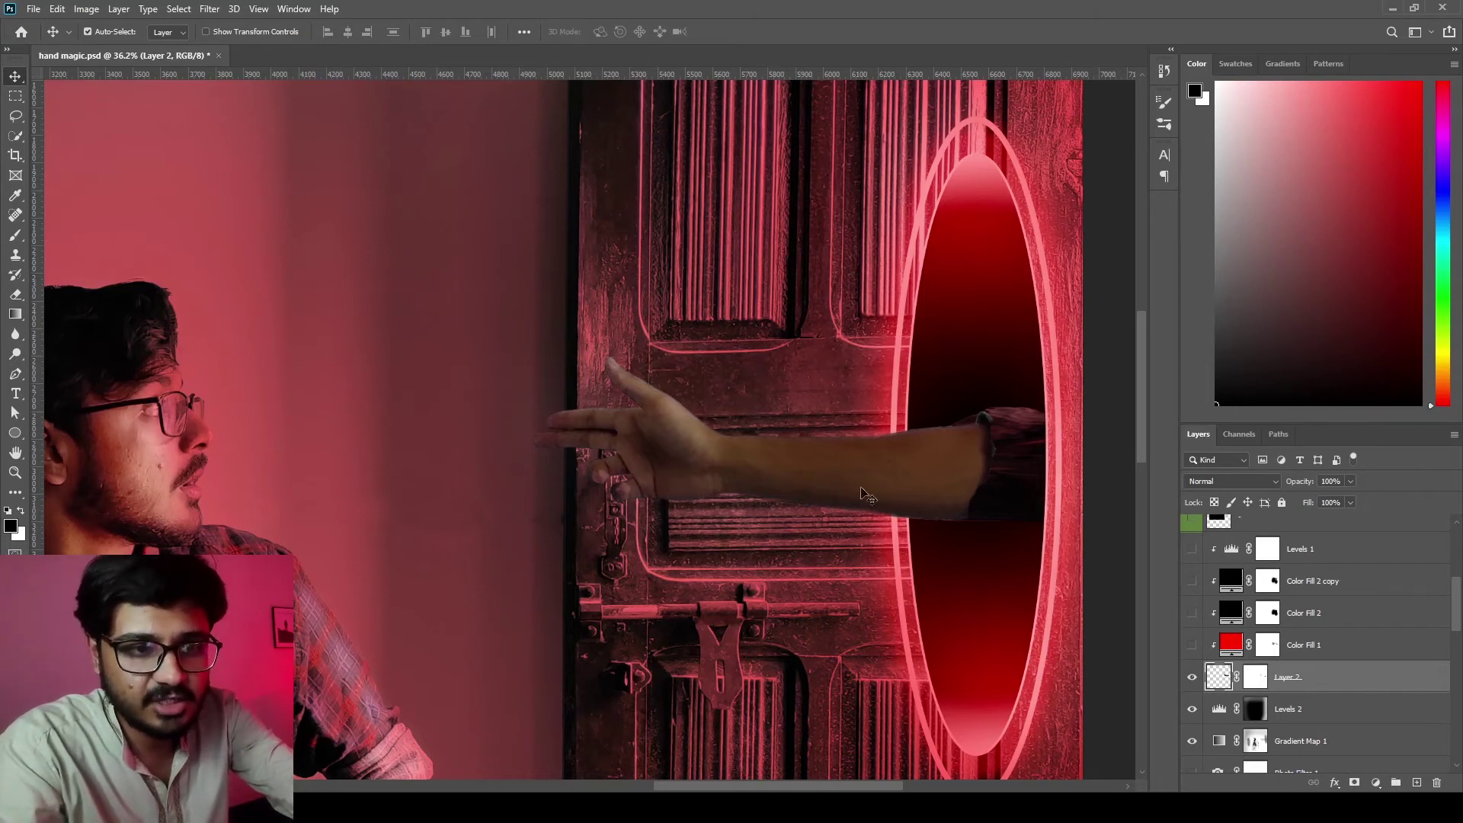
left_click(1193, 645)
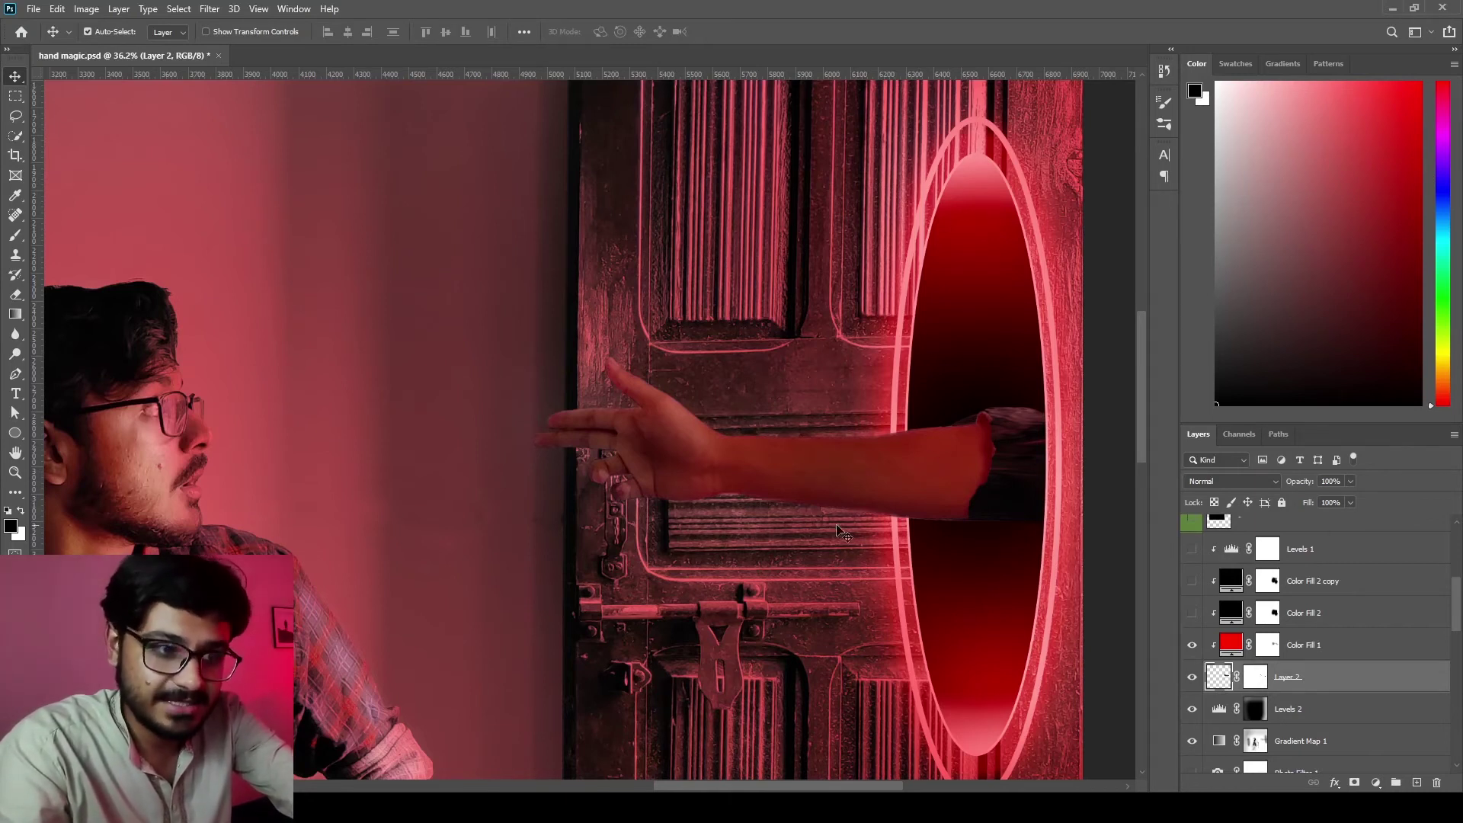
left_click(1193, 613)
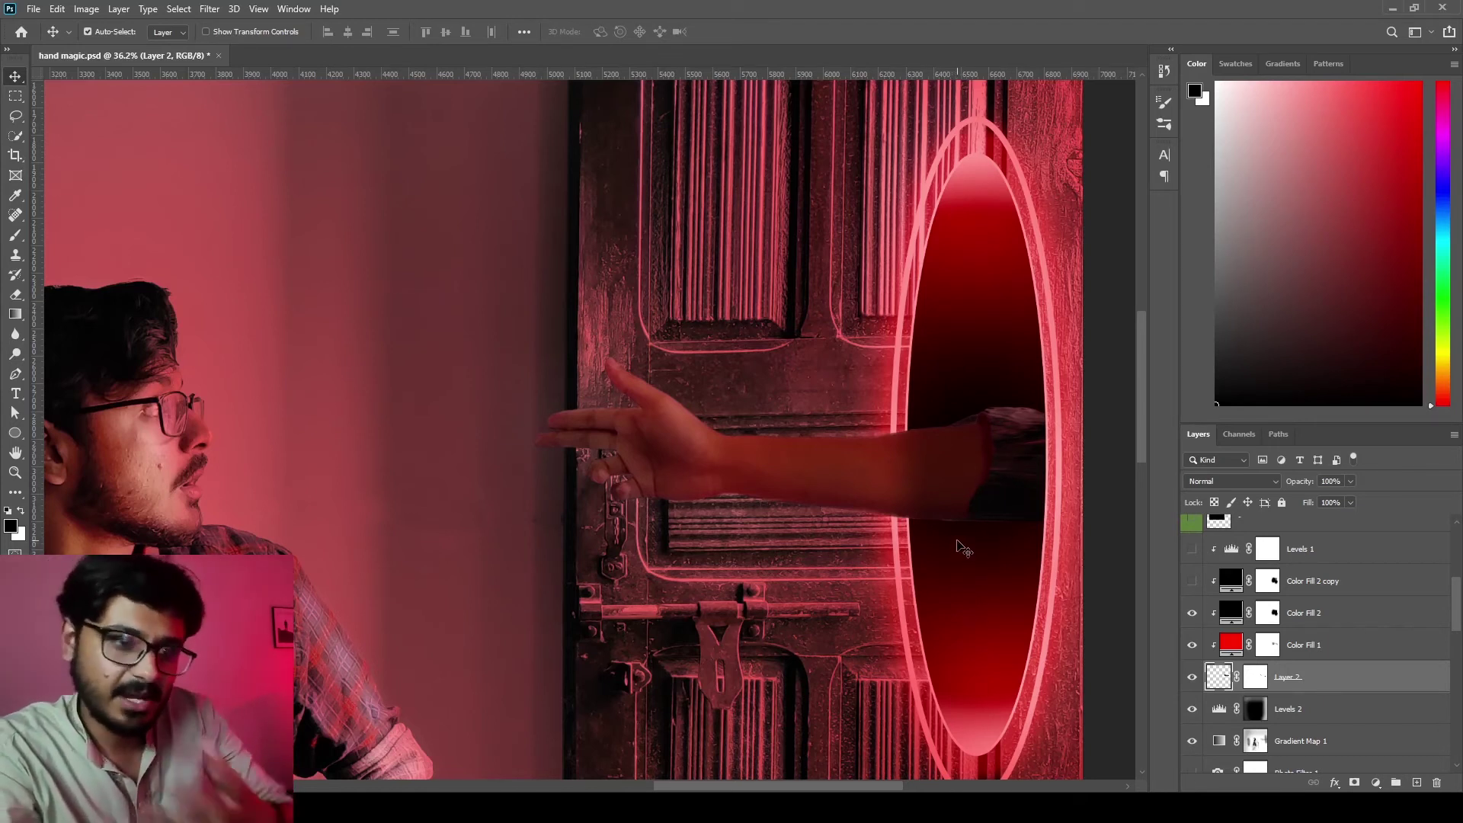
left_click(1193, 584)
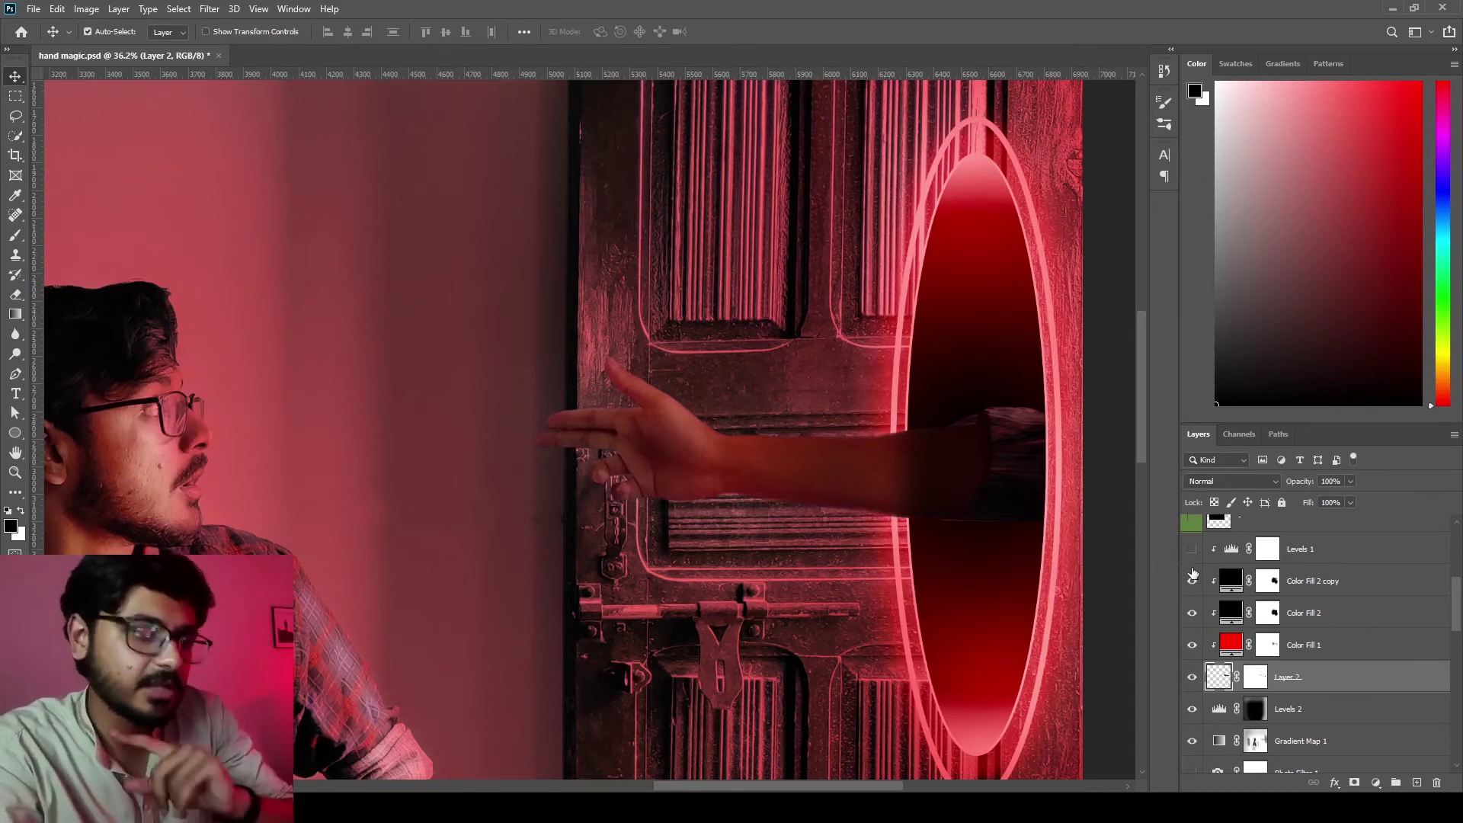
- Show the clipped Levels 1 adjustment to brighten the forearm and hand, toggling its visibility to compare
left_click(1193, 549)
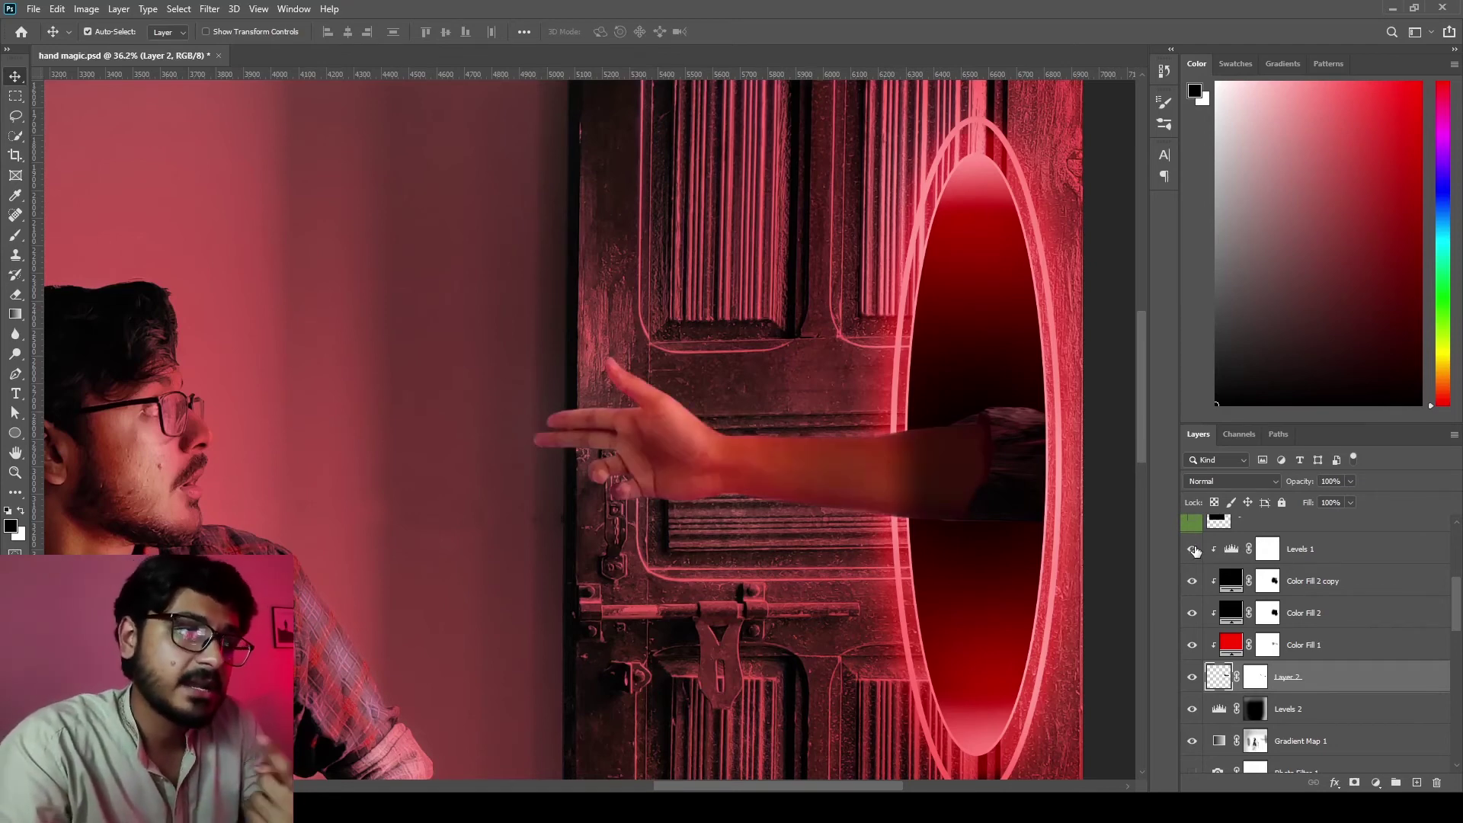
left_click(1193, 549)
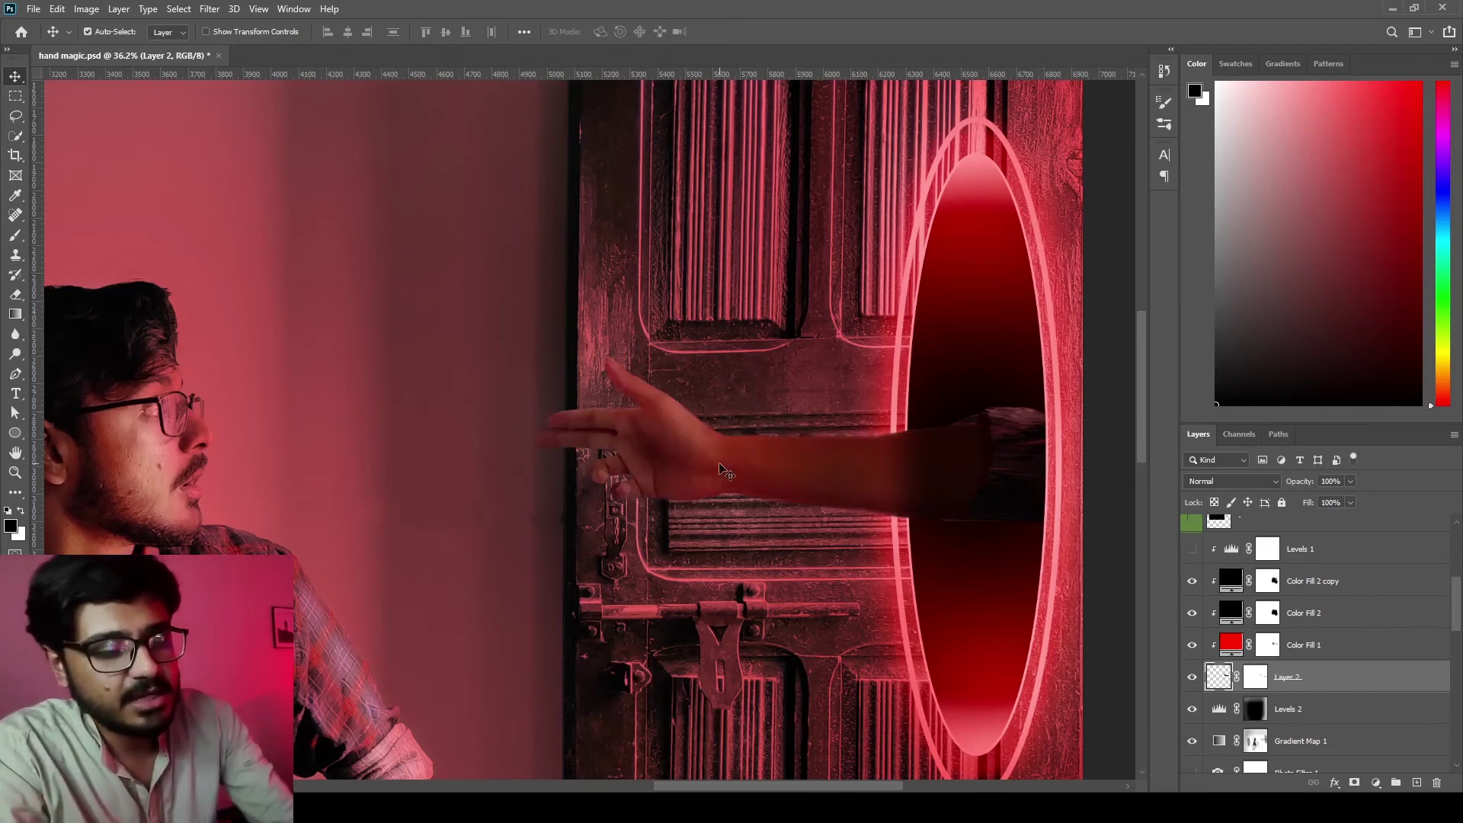
scroll(718, 461, "down", 2)
scroll(719, 461, "up", 2)
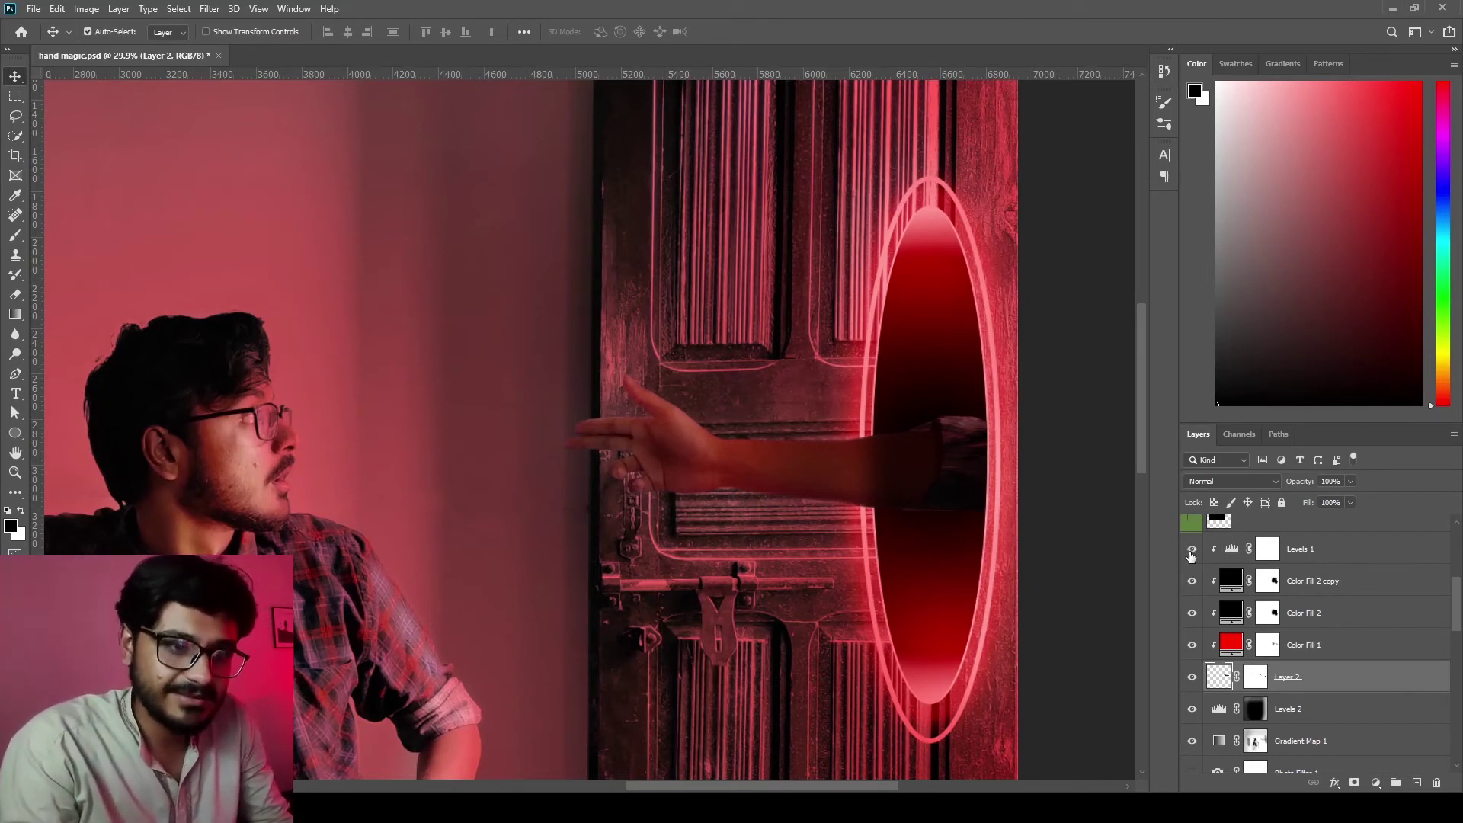
left_click(1192, 549)
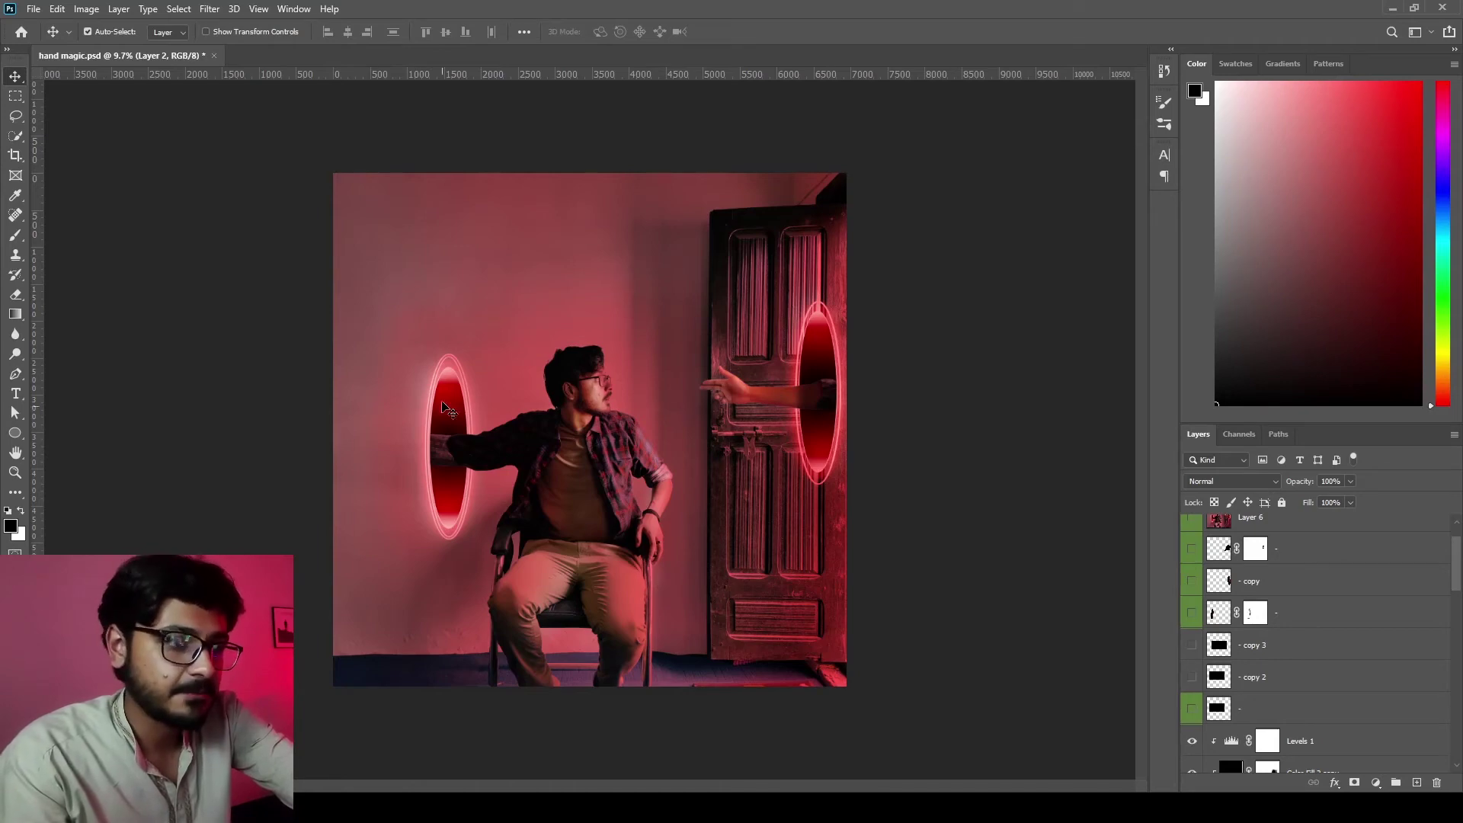
- Examine the lighting and skin detail on the man's face up close and against the whole composite
scroll(583, 441, "up", 5)
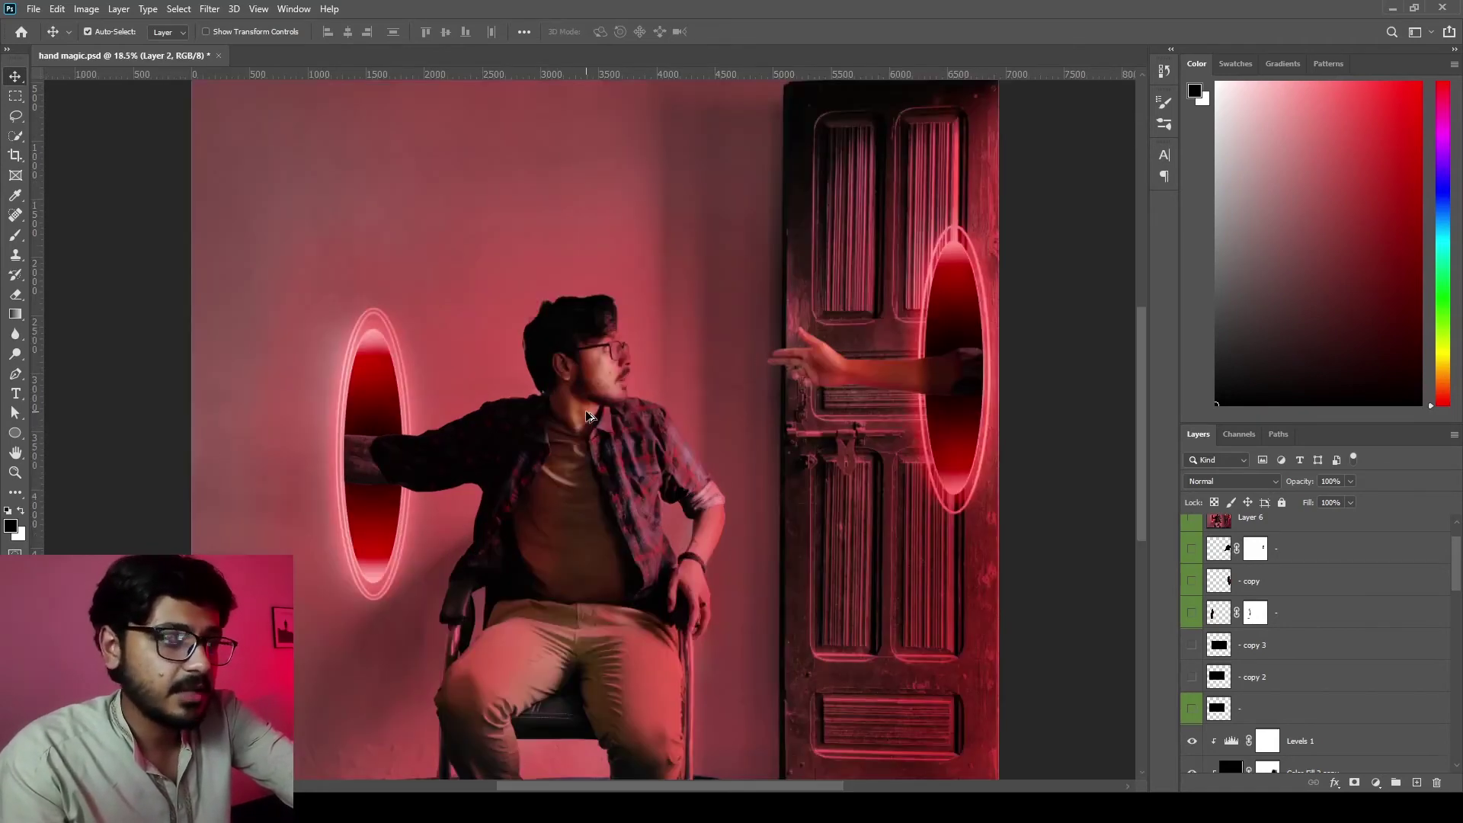
scroll(585, 438, "up", 5)
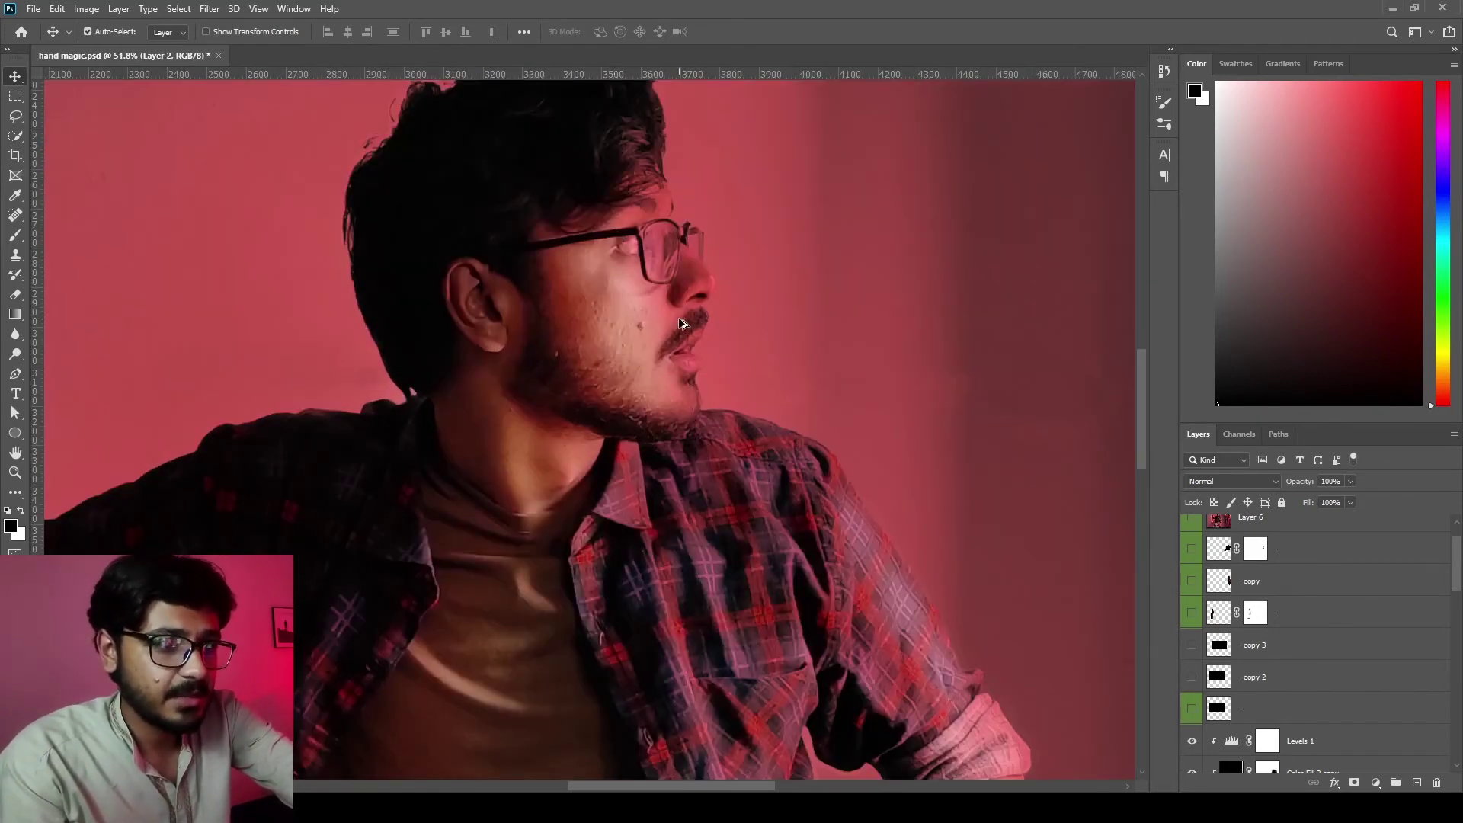
scroll(678, 320, "up", 5)
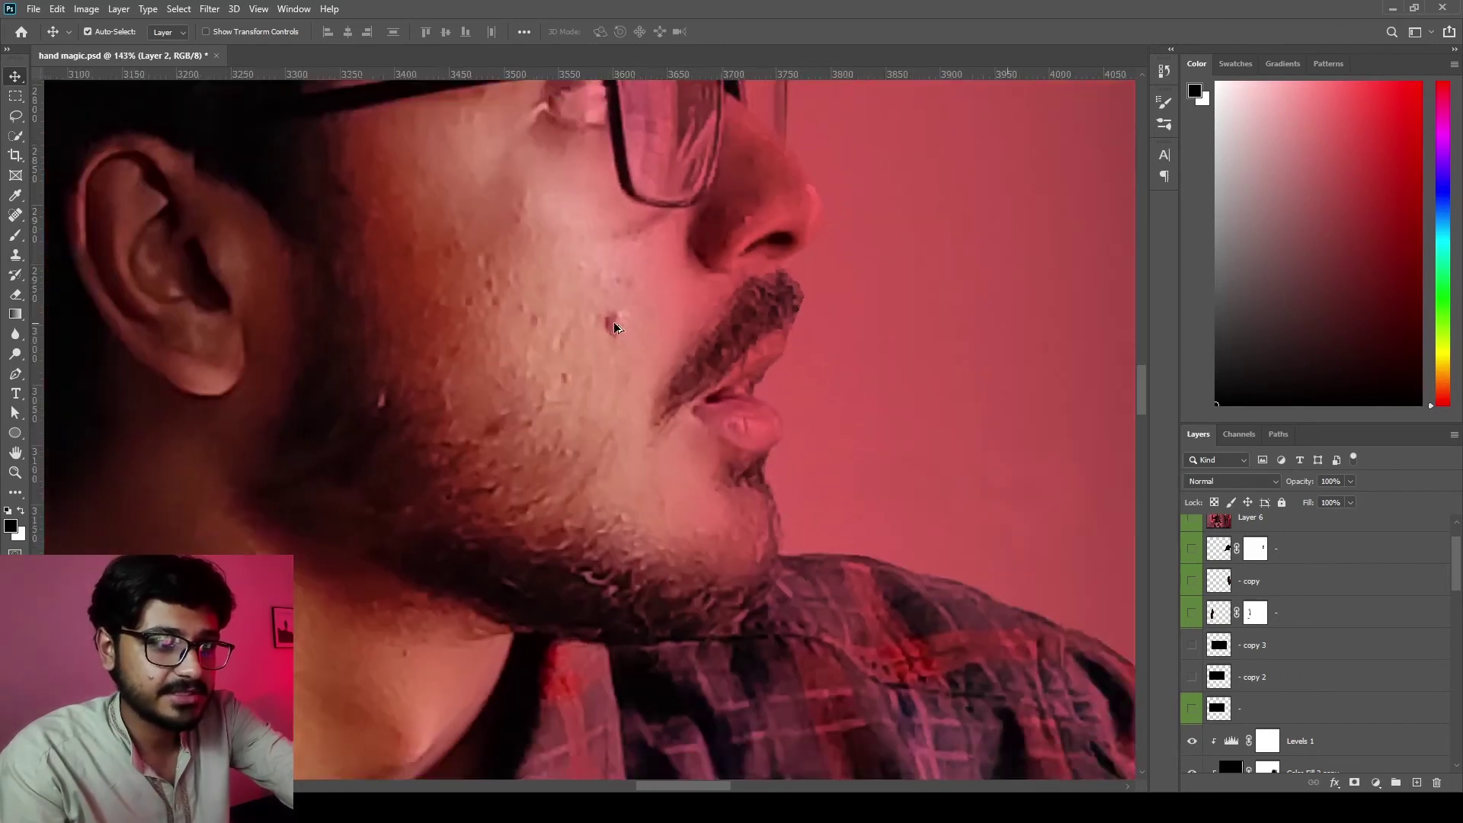
scroll(613, 329, "down", 8)
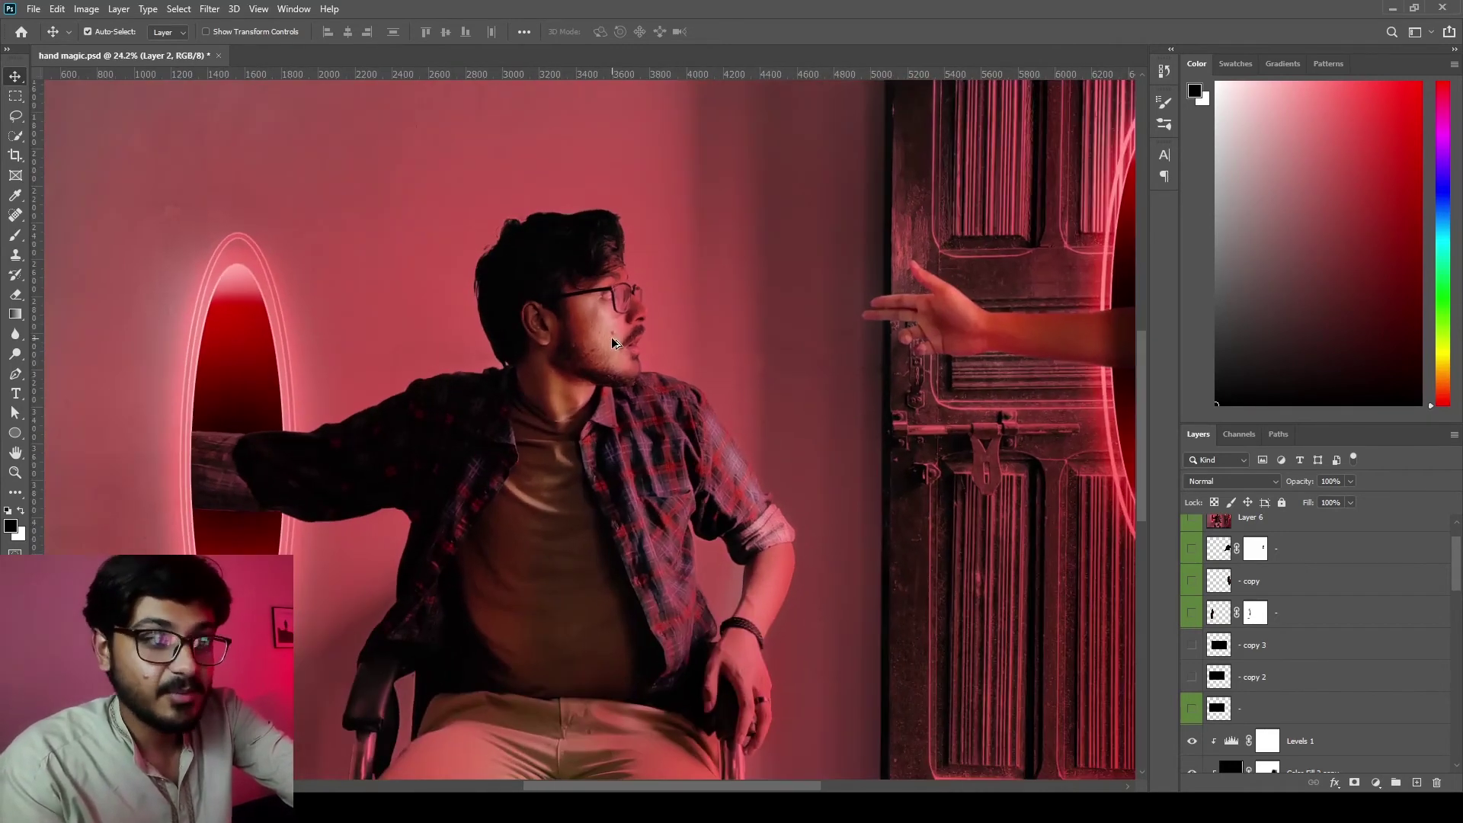
scroll(612, 342, "down", 1)
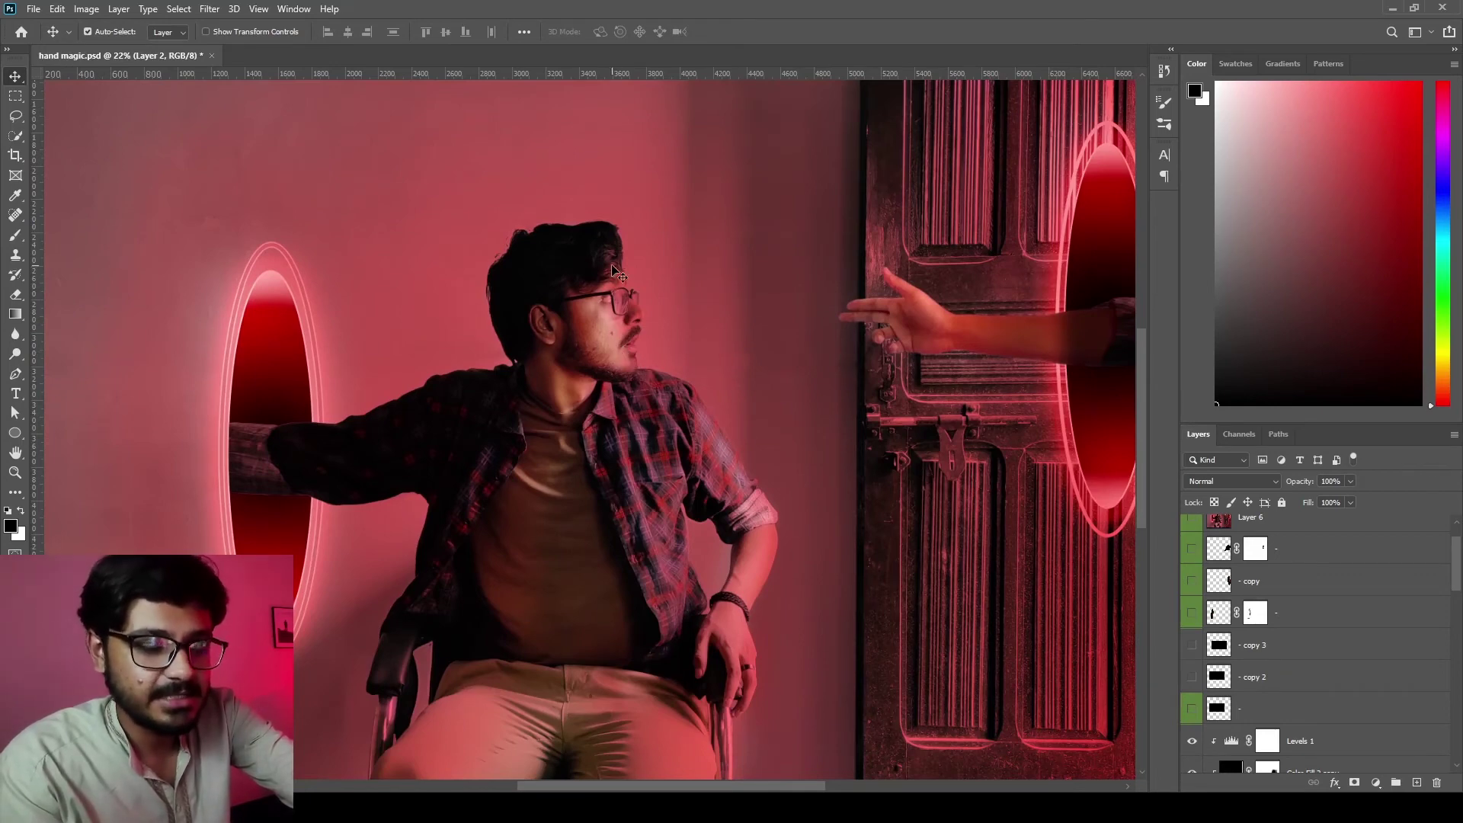
scroll(624, 349, "down", 1)
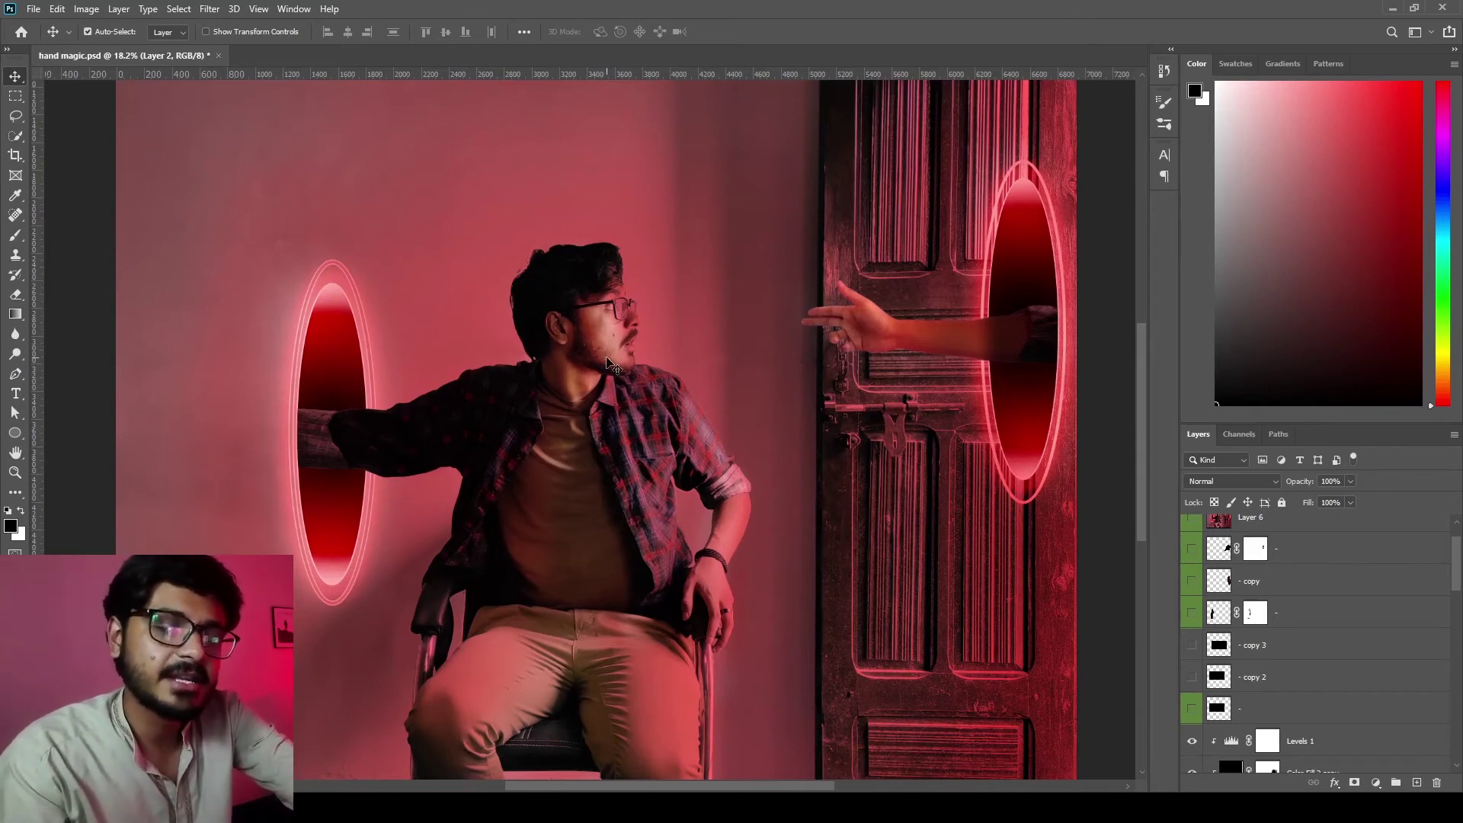
scroll(608, 360, "down", 1)
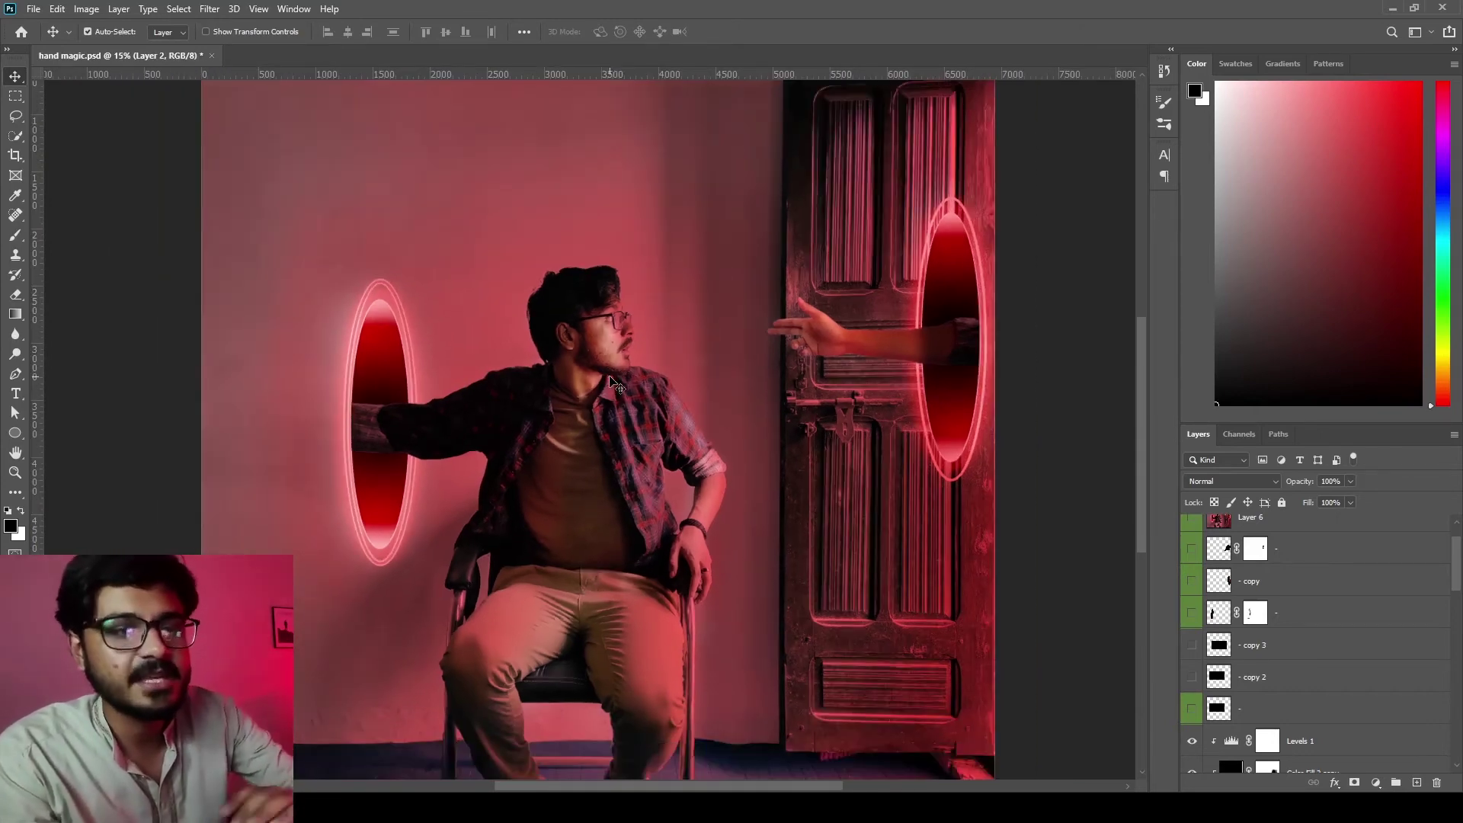
scroll(614, 347, "up", 2)
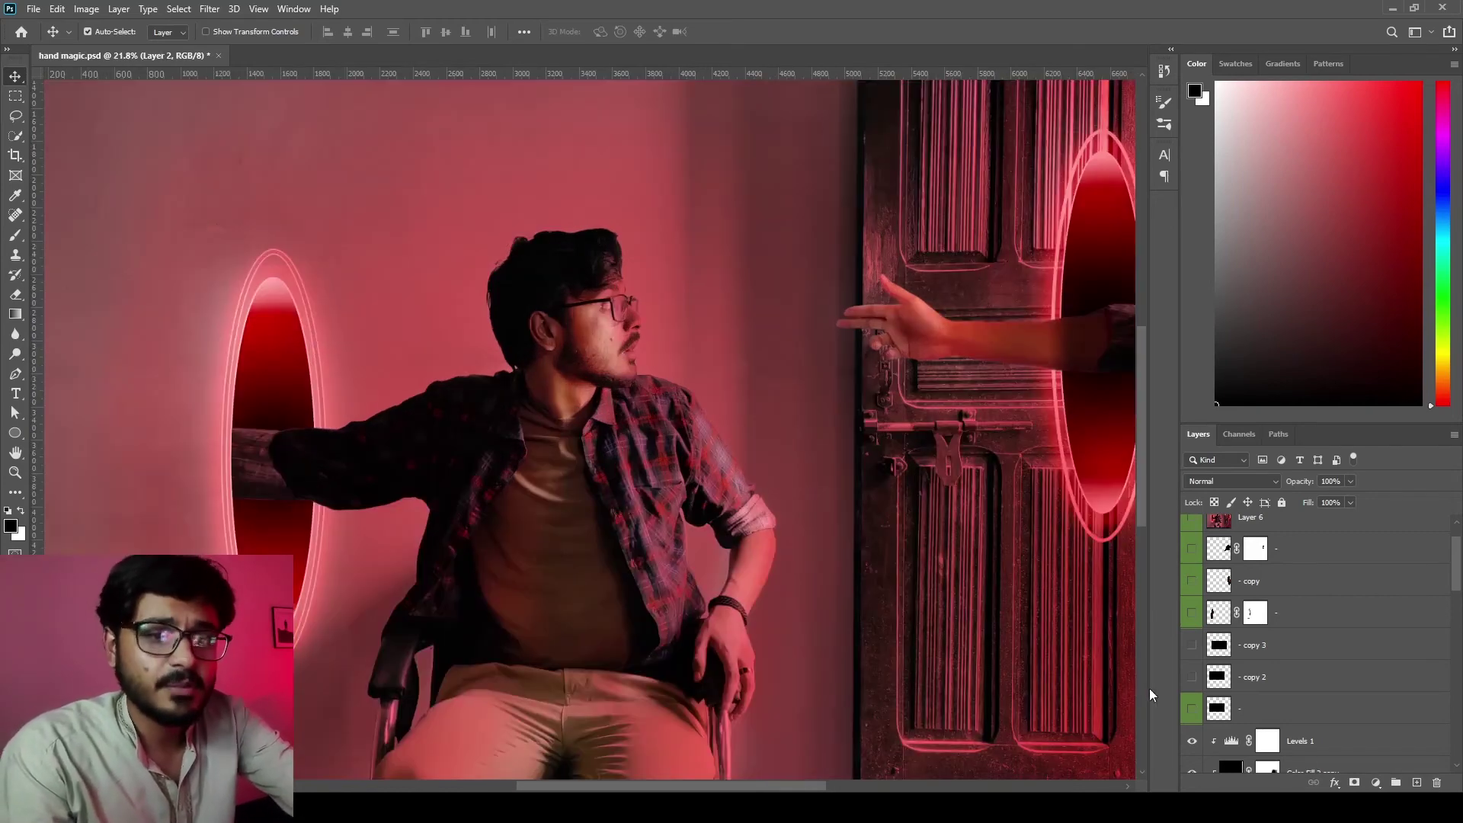
scroll(600, 316, "up", 4)
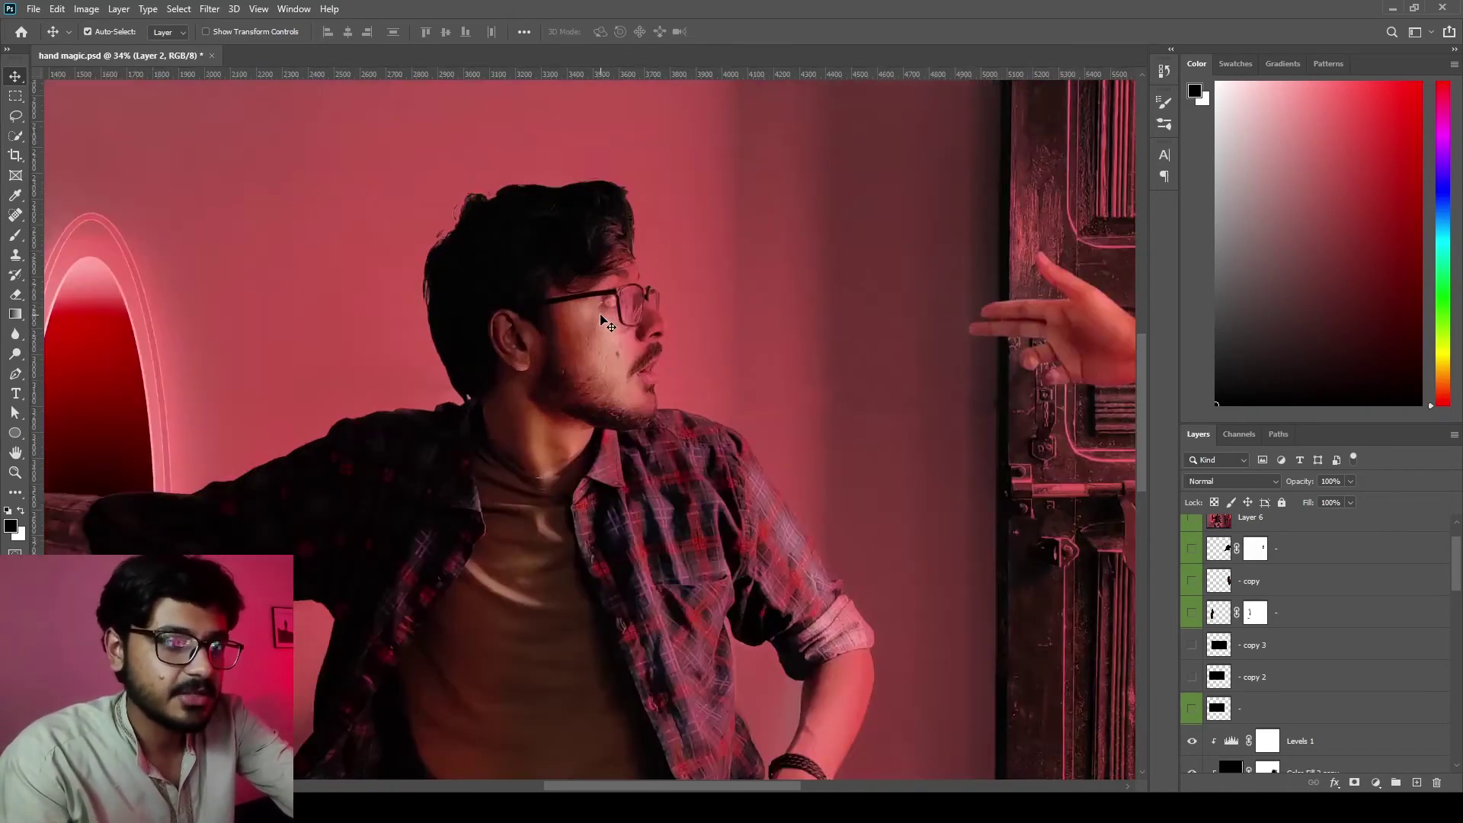
scroll(601, 319, "down", 8)
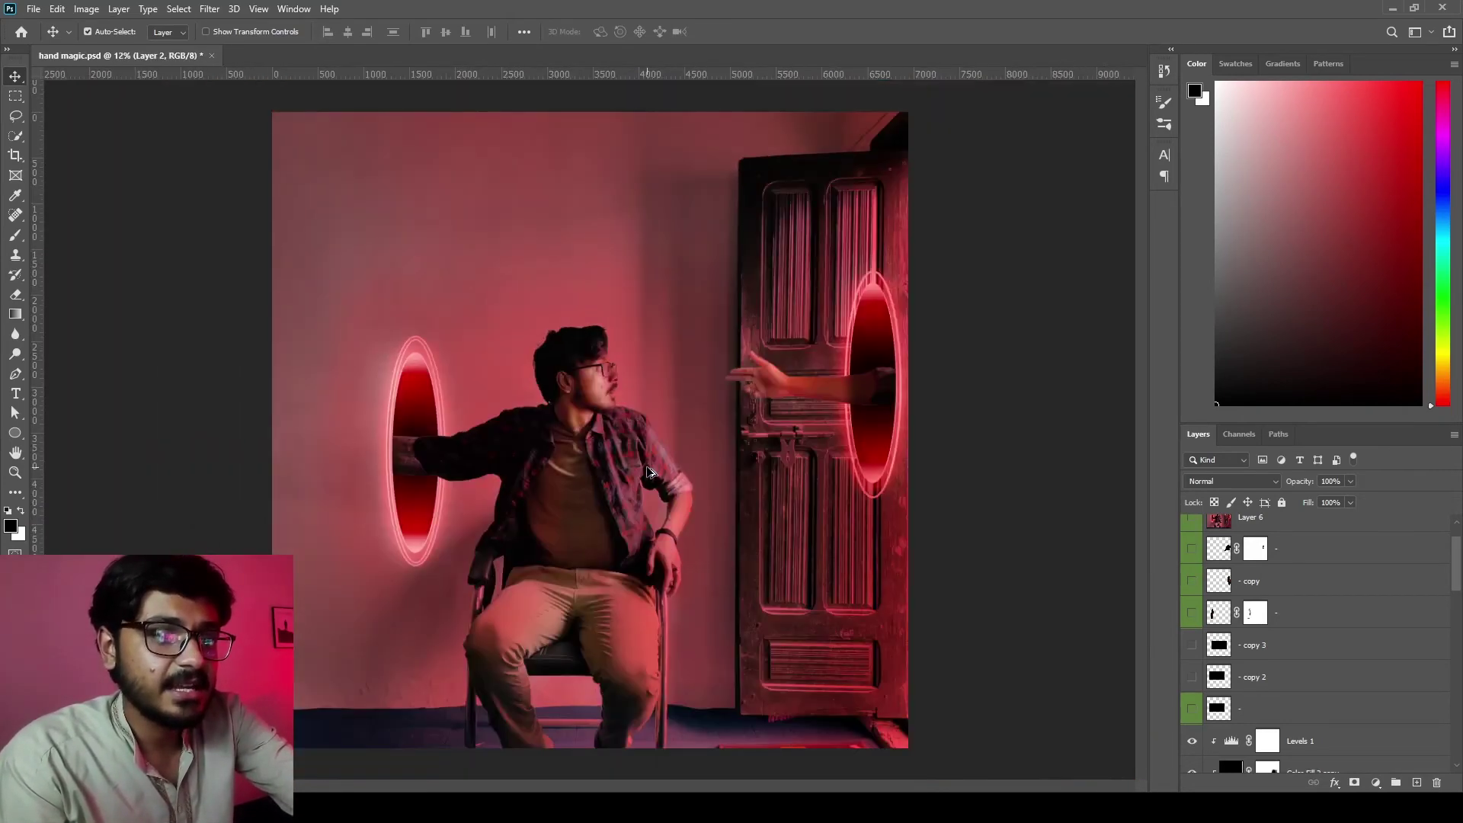
scroll(647, 472, "up", 1)
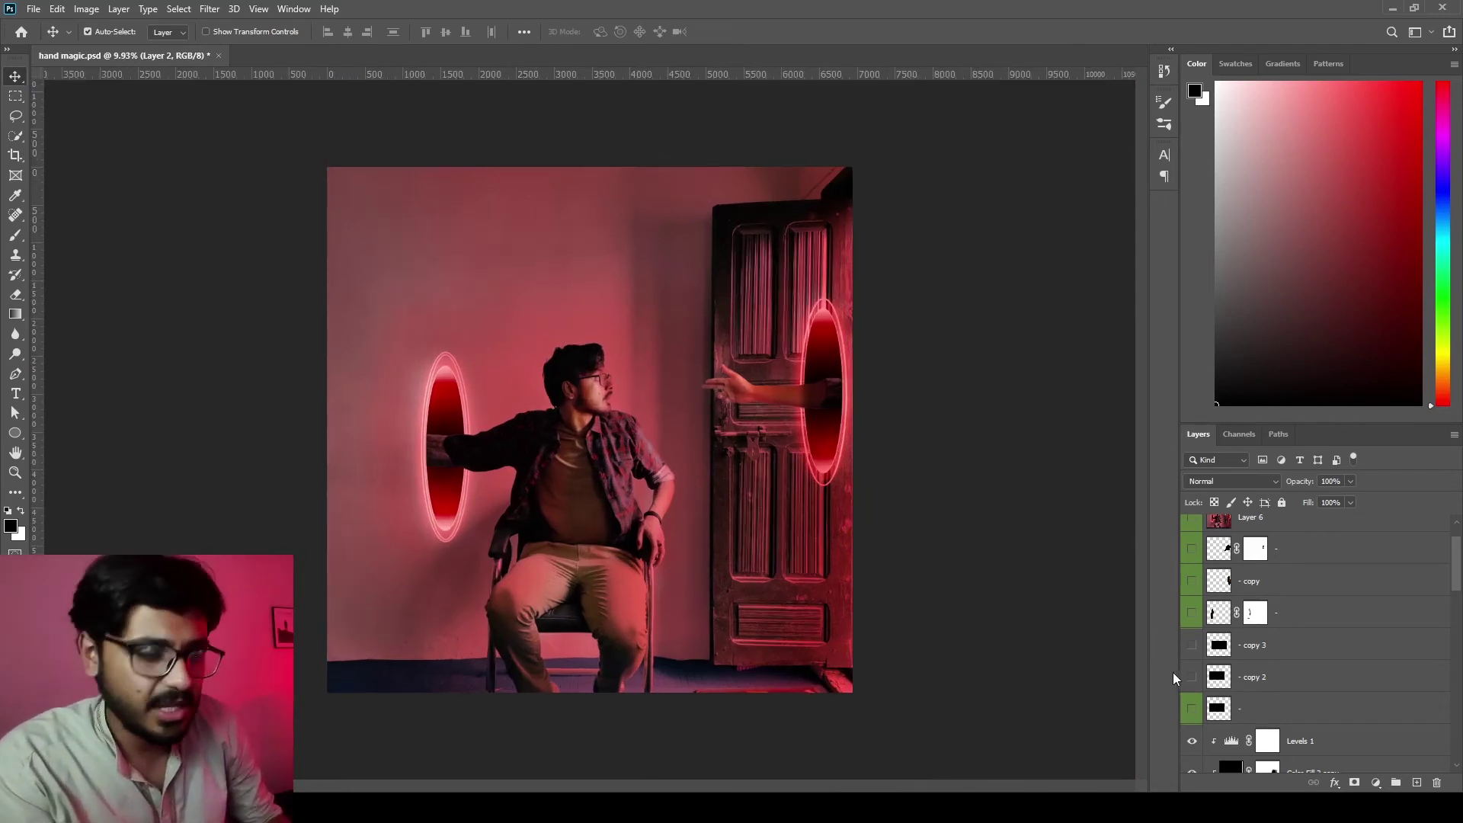
- Show the green-labelled layer above Layer 4 to add orange sparks around the arm at the wall portal
scroll(1296, 669, "down", 4)
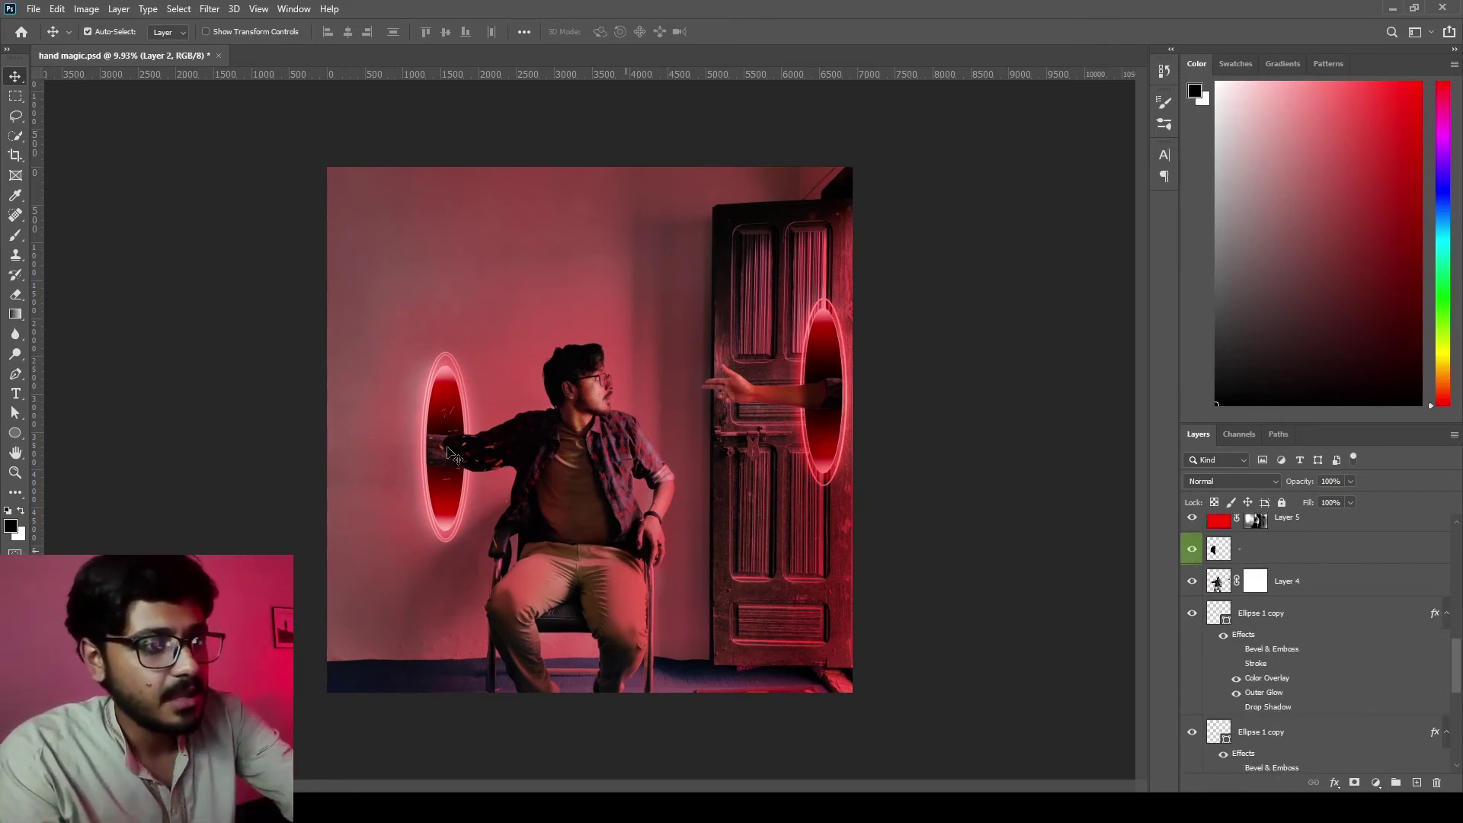
scroll(449, 457, "up", 4)
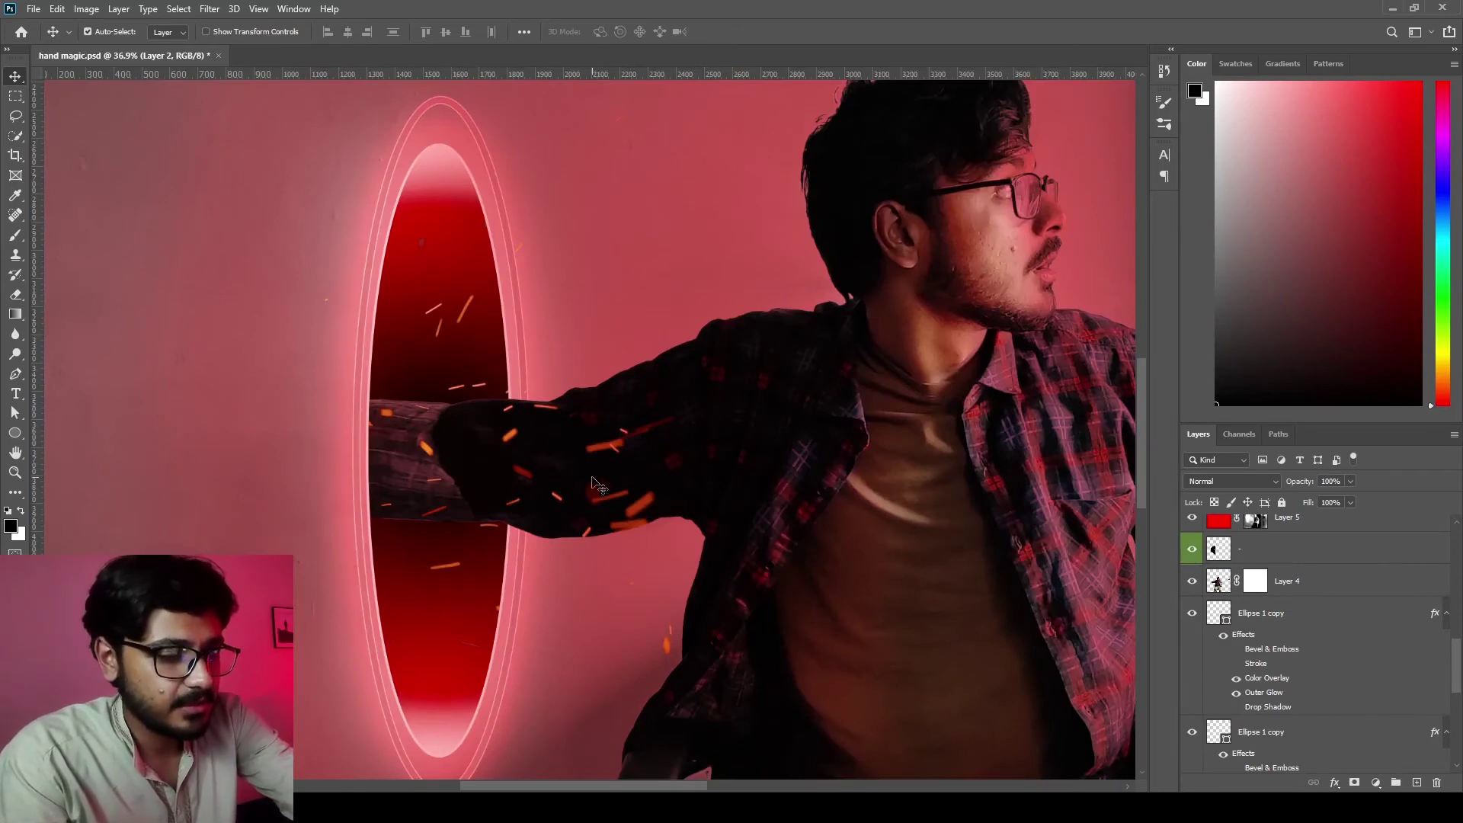
- Select the green-labelled spark layer above Layer 4 and compare its Lighten blend mode with Lighter Color
scroll(646, 521, "down", 5)
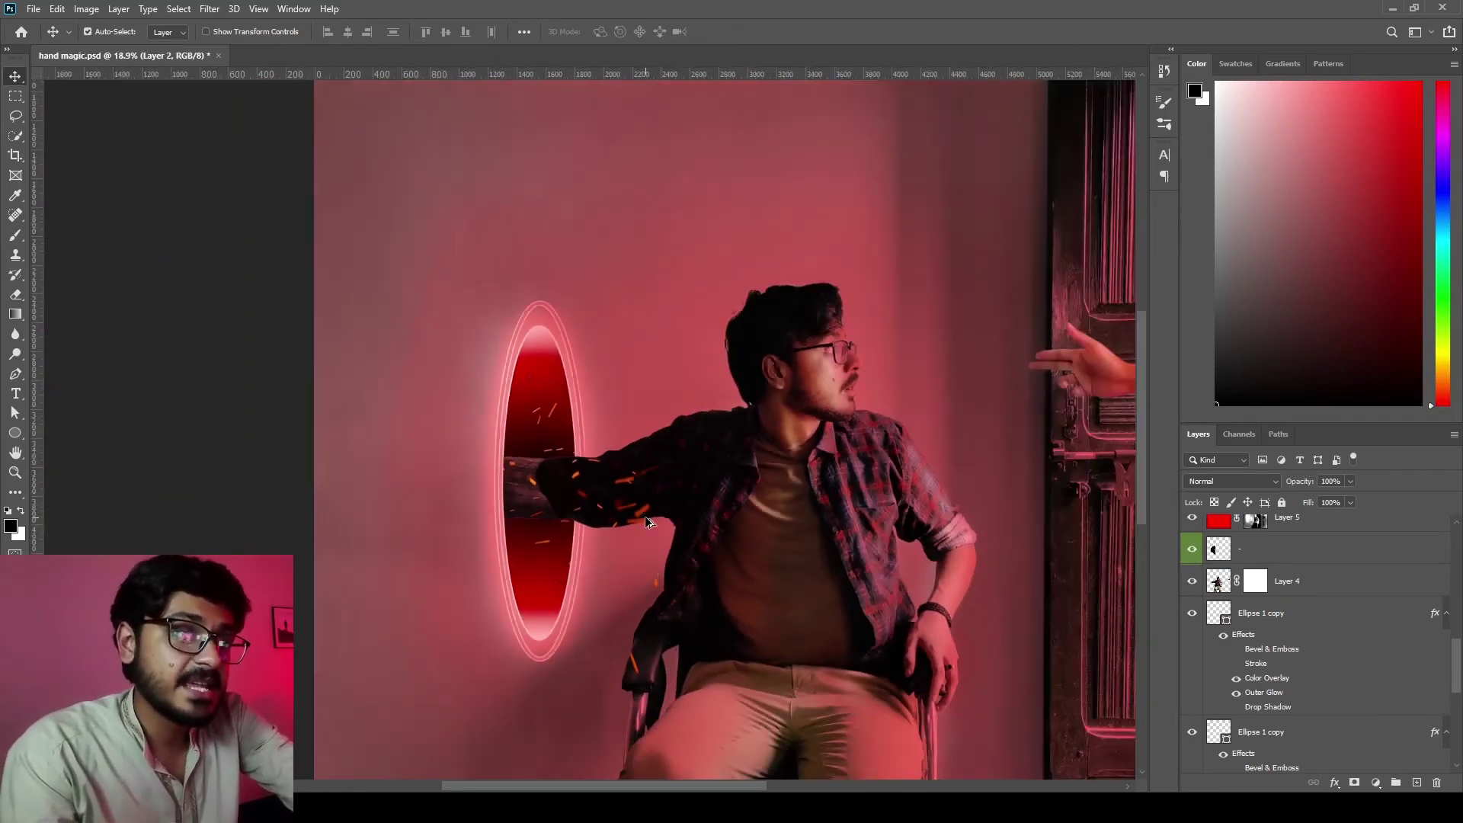
scroll(456, 697, "up", 1)
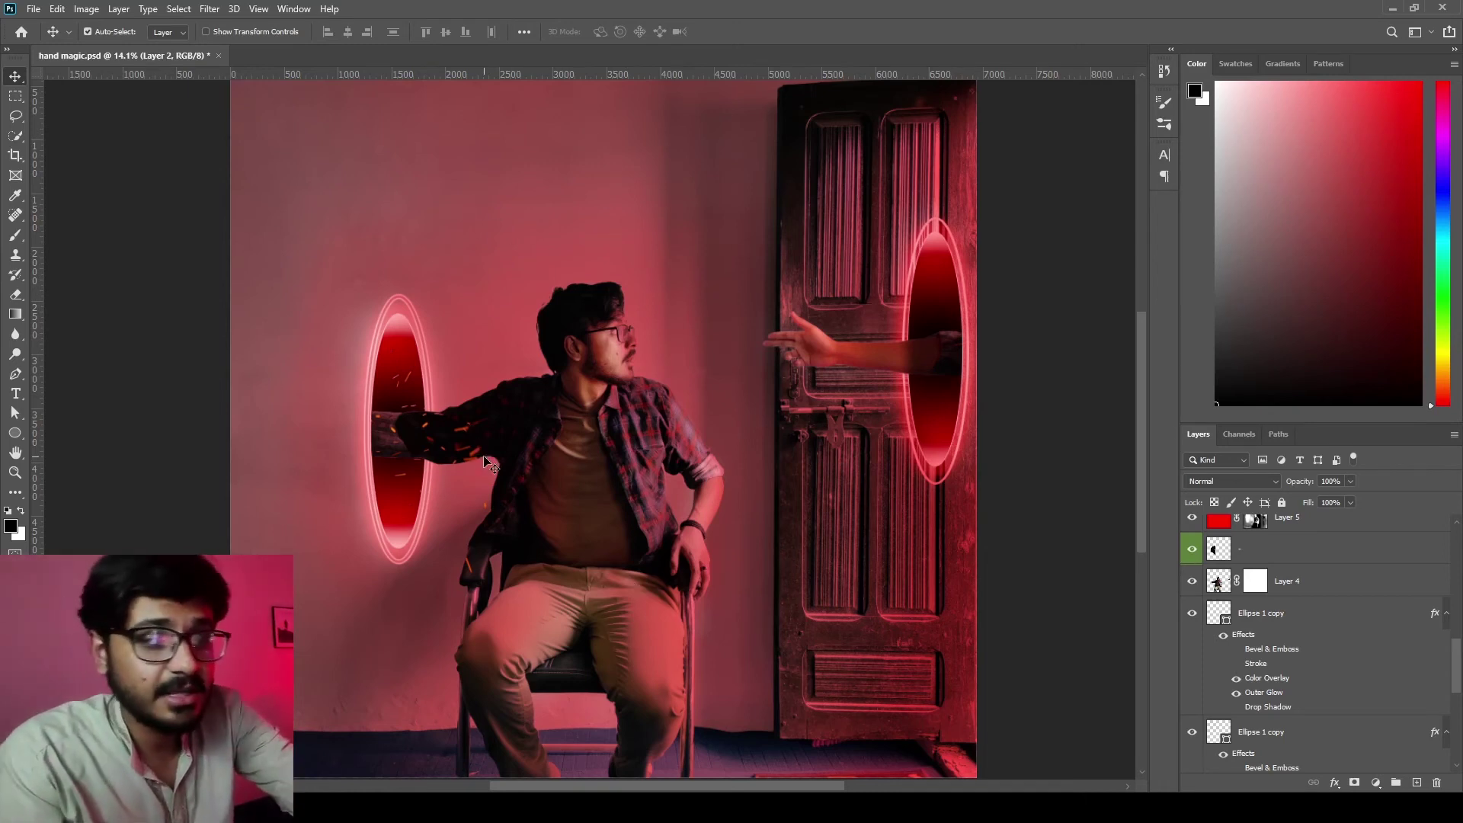
left_click(1297, 552)
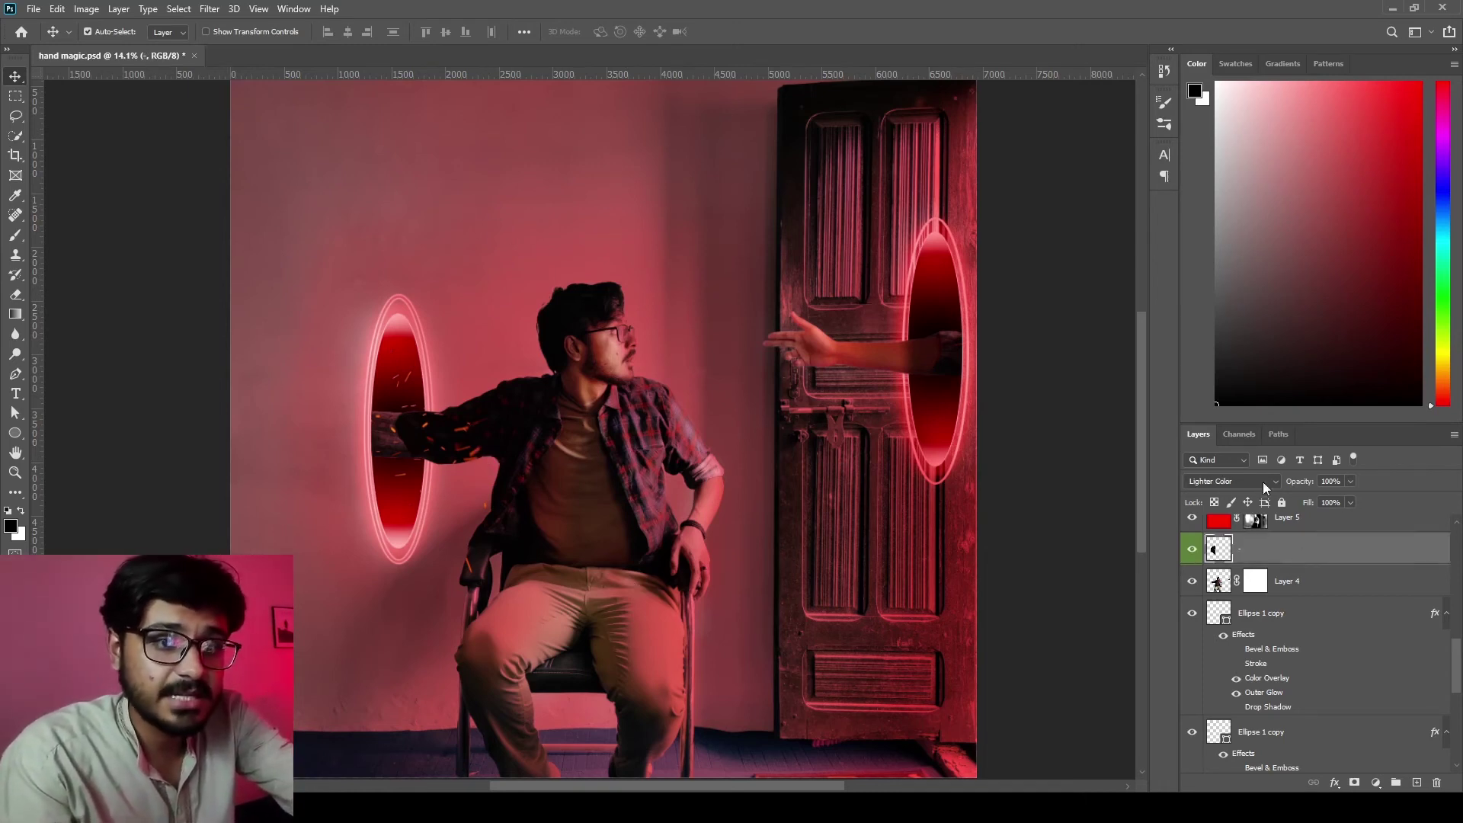
scroll(1264, 478, "up", 2)
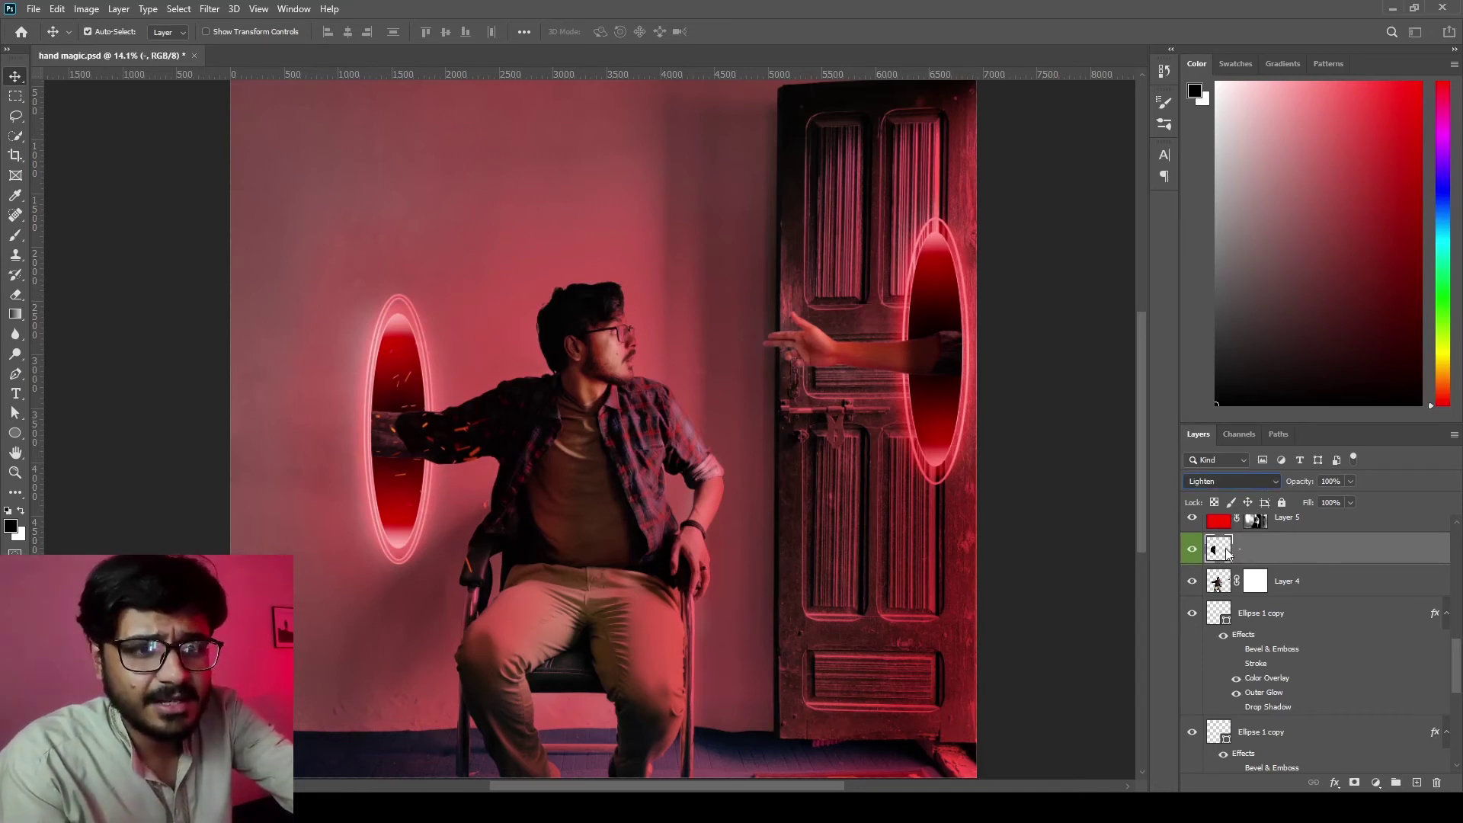
key("Down")
key("Down")
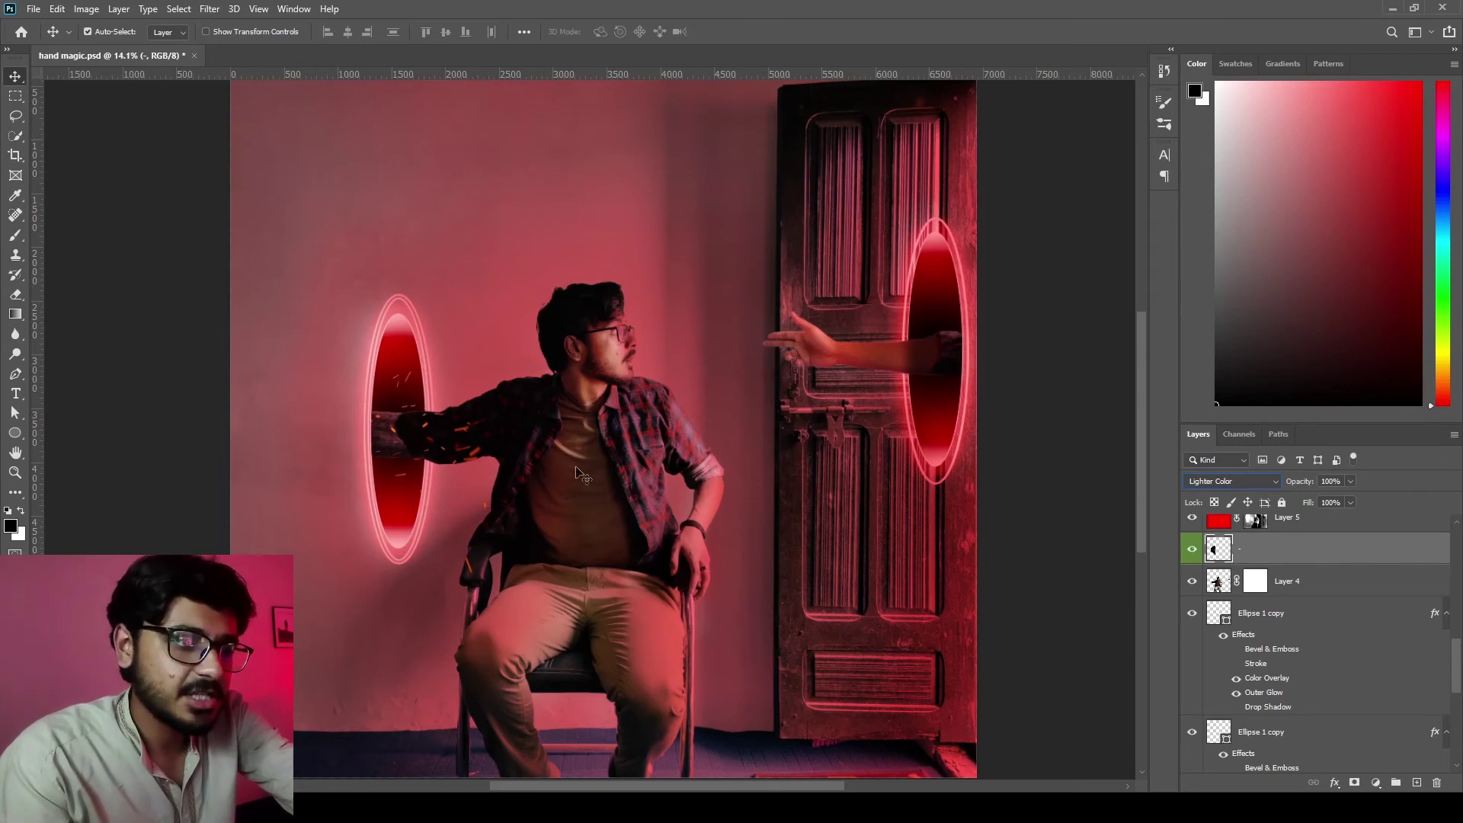
- Hide Photo Filter 1 and show the three spark layers above Levels 1, including - copy 2 and - copy 3, to scatter flying sparks
scroll(1247, 677, "up", 5)
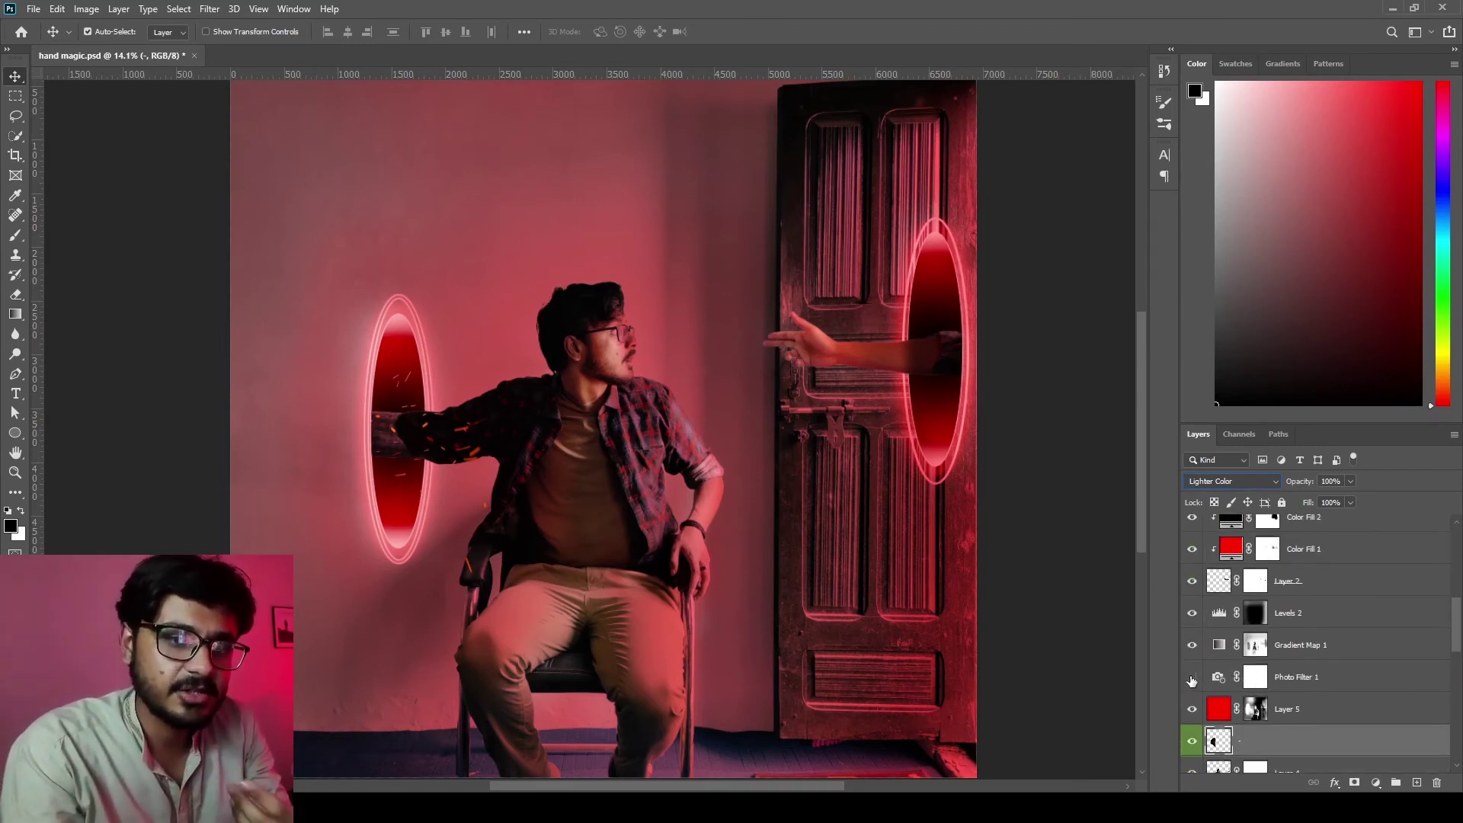
left_click(1192, 678)
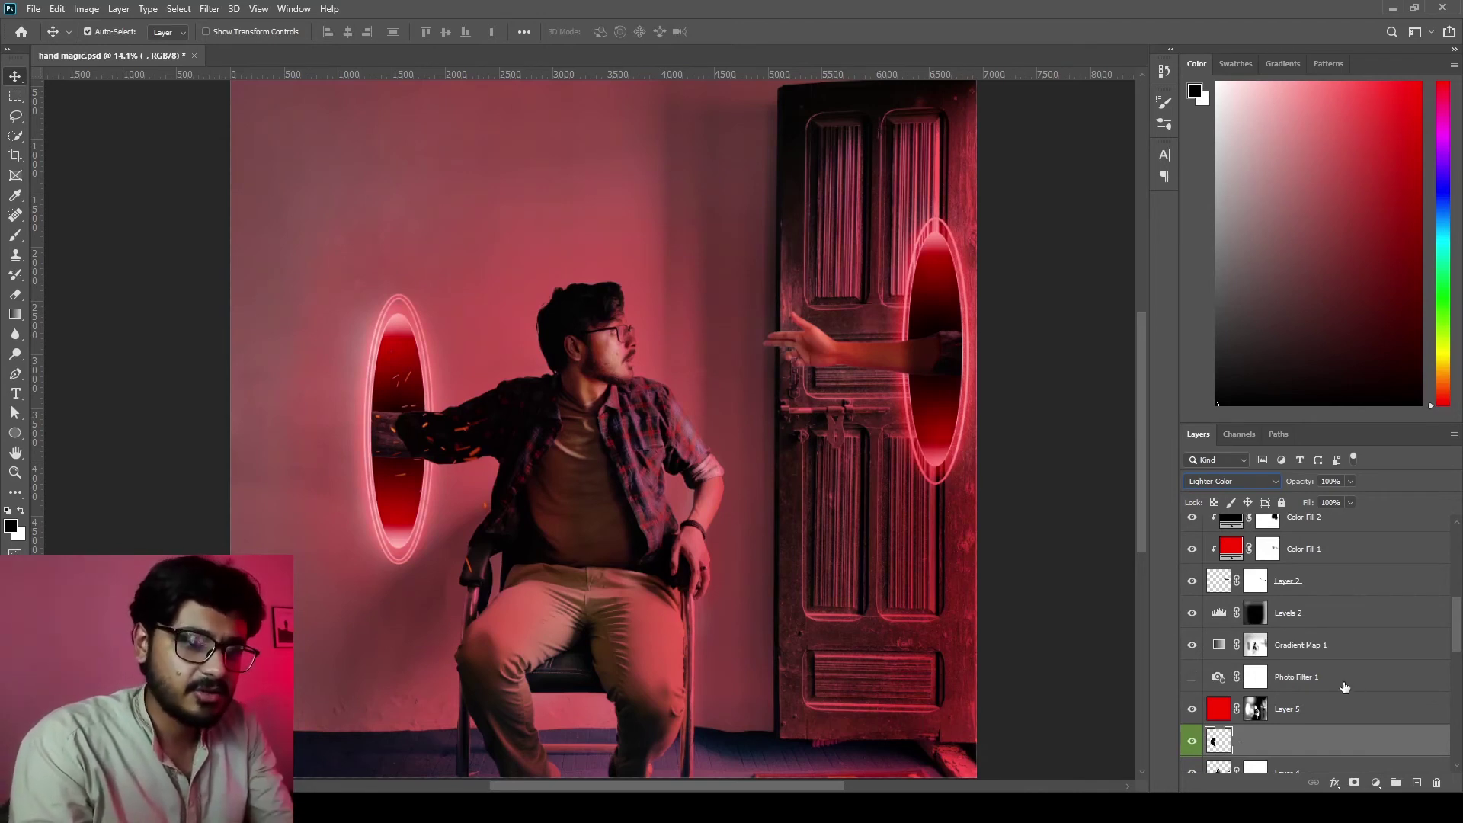
scroll(1342, 680, "up", 5)
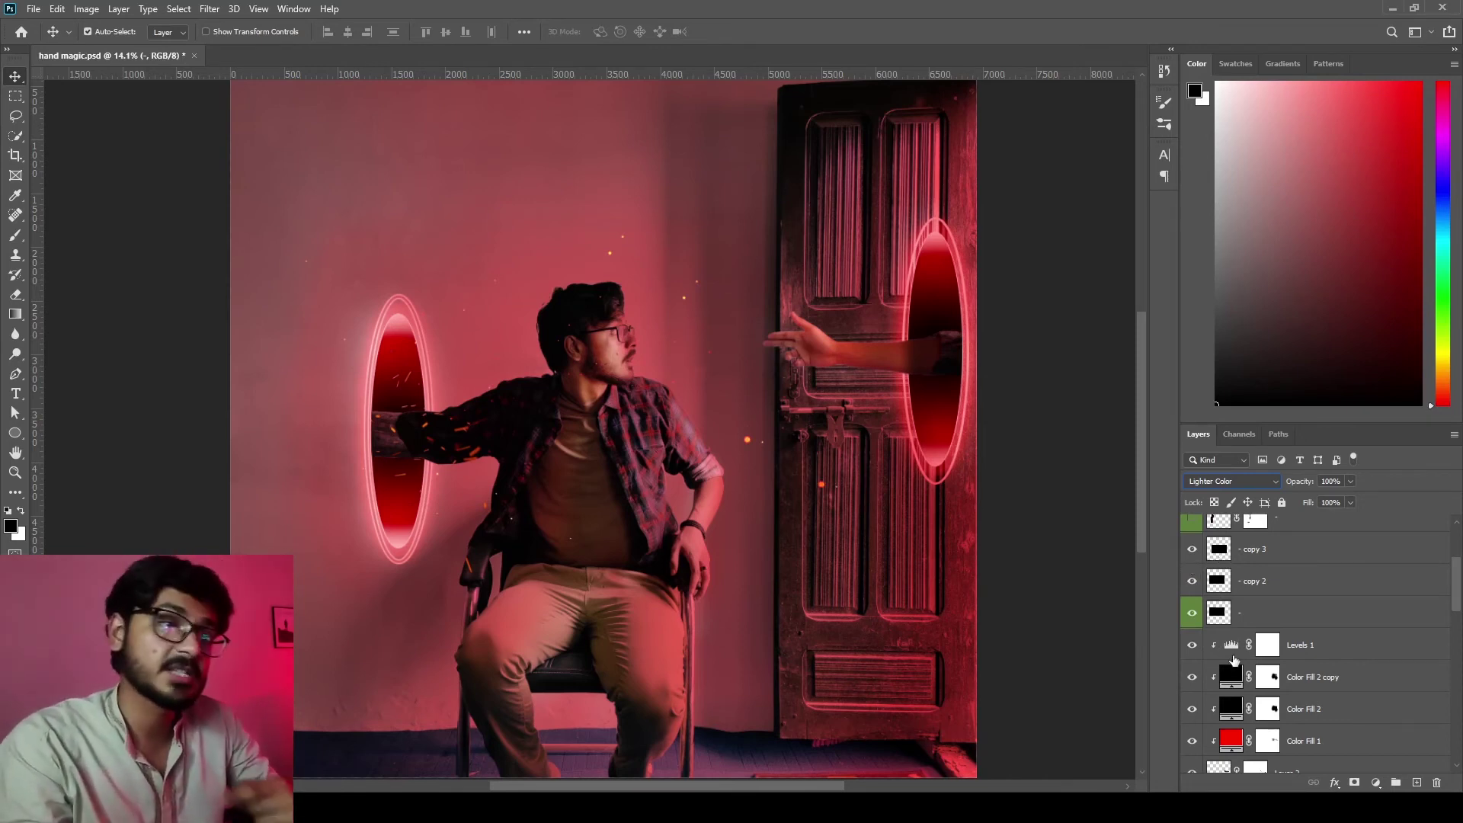
- Show the green-labelled masked layer above - copy 3 to overlay dotted waves on the wall portal
scroll(1196, 567, "up", 2)
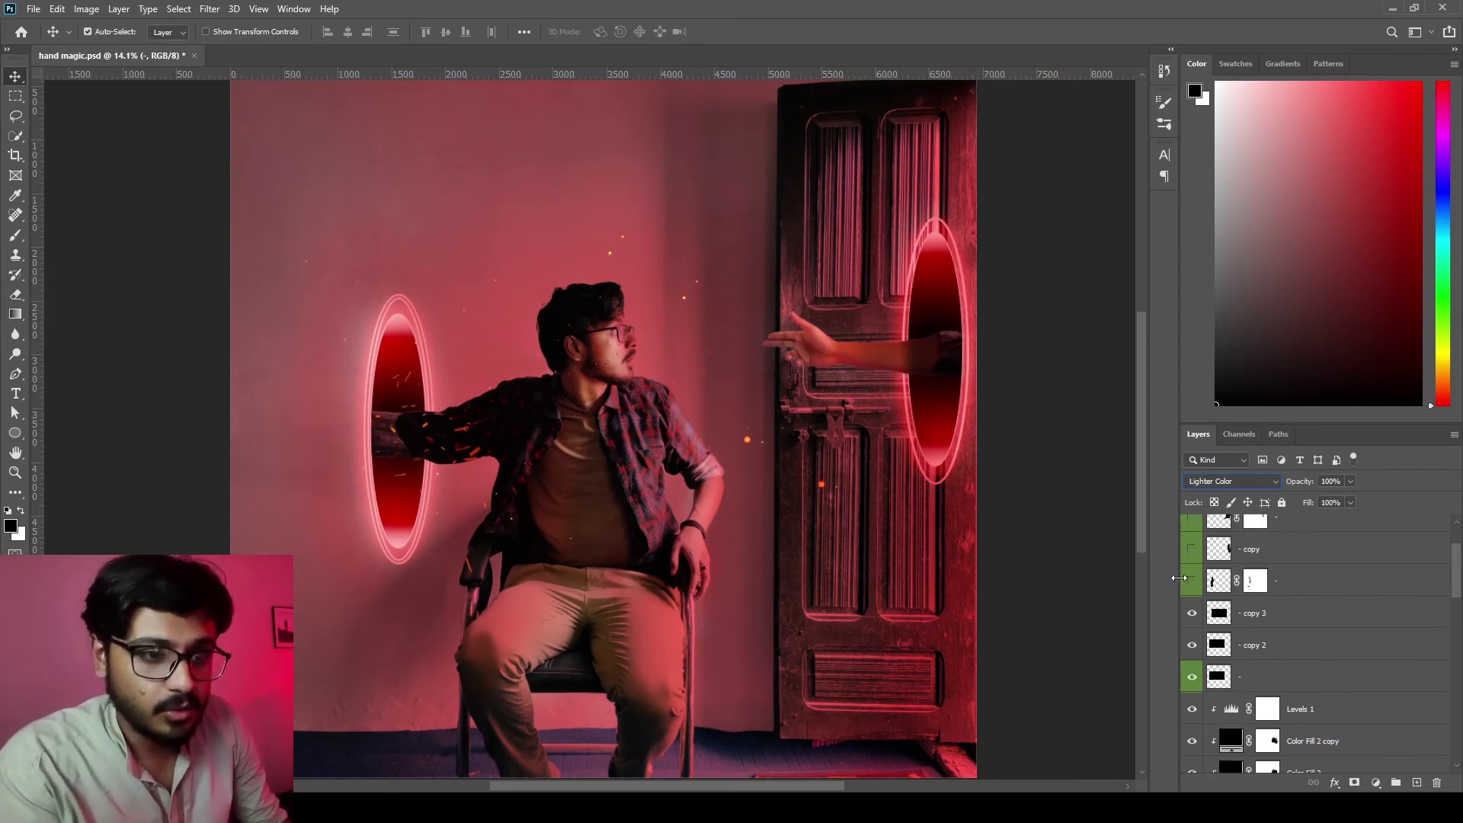
left_click(1193, 581)
left_click(1194, 582)
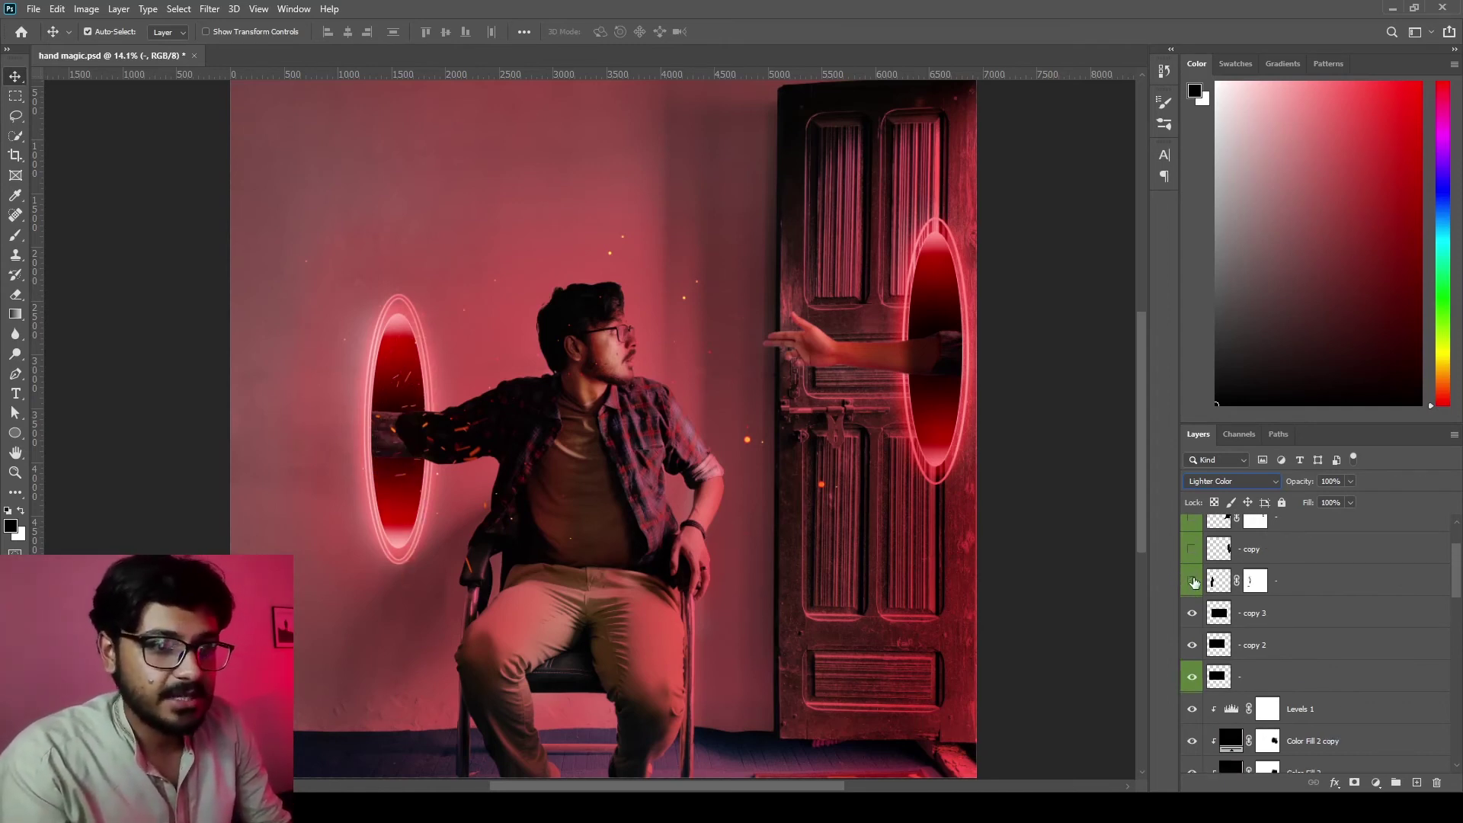
left_click(1193, 582)
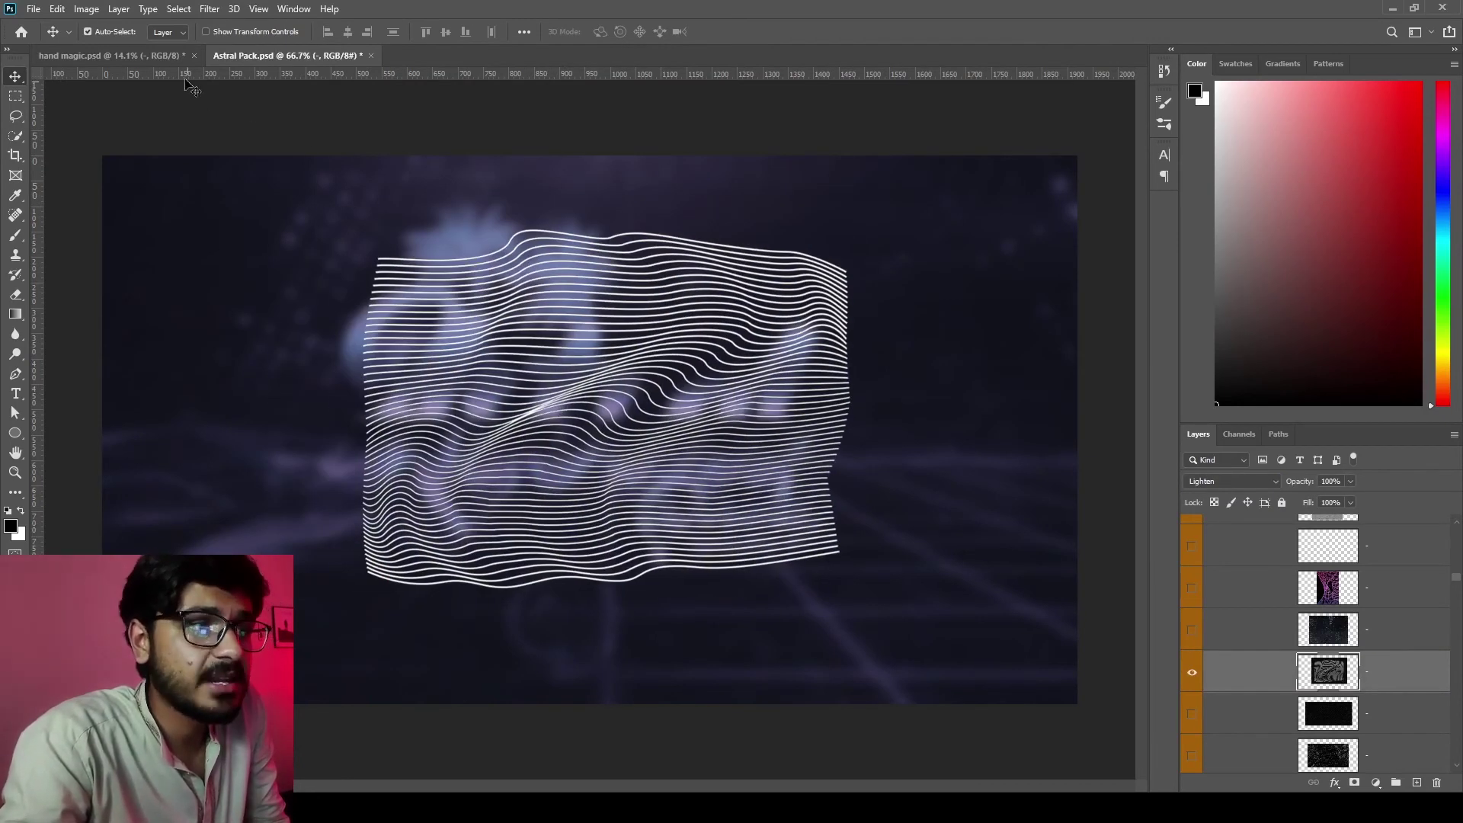
- Switch back to hand magic.psd and examine the dotted wave overlay inside the wall portal up close
left_click(168, 55)
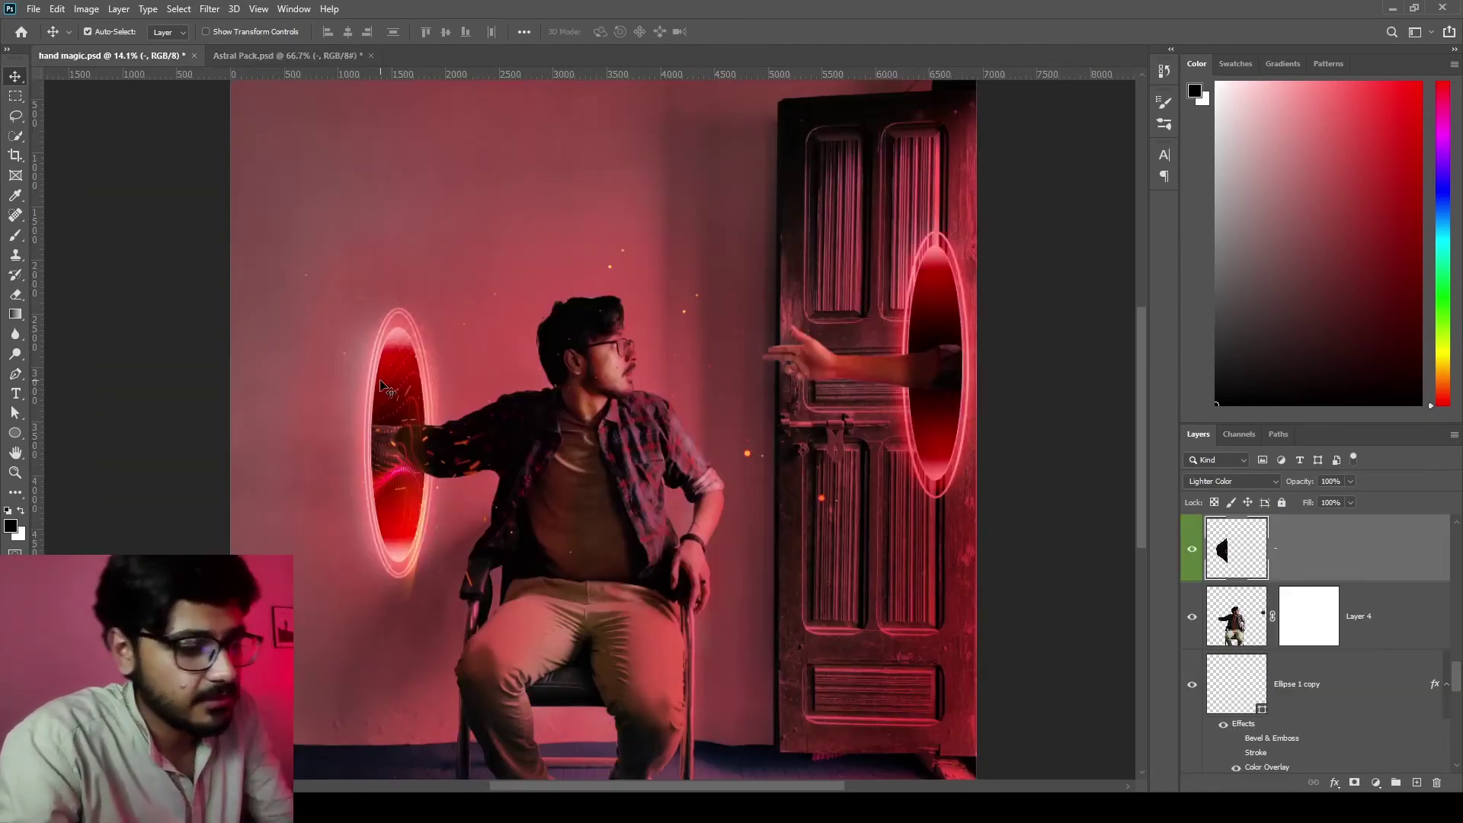
scroll(403, 372, "up", 4)
scroll(405, 374, "up", 1)
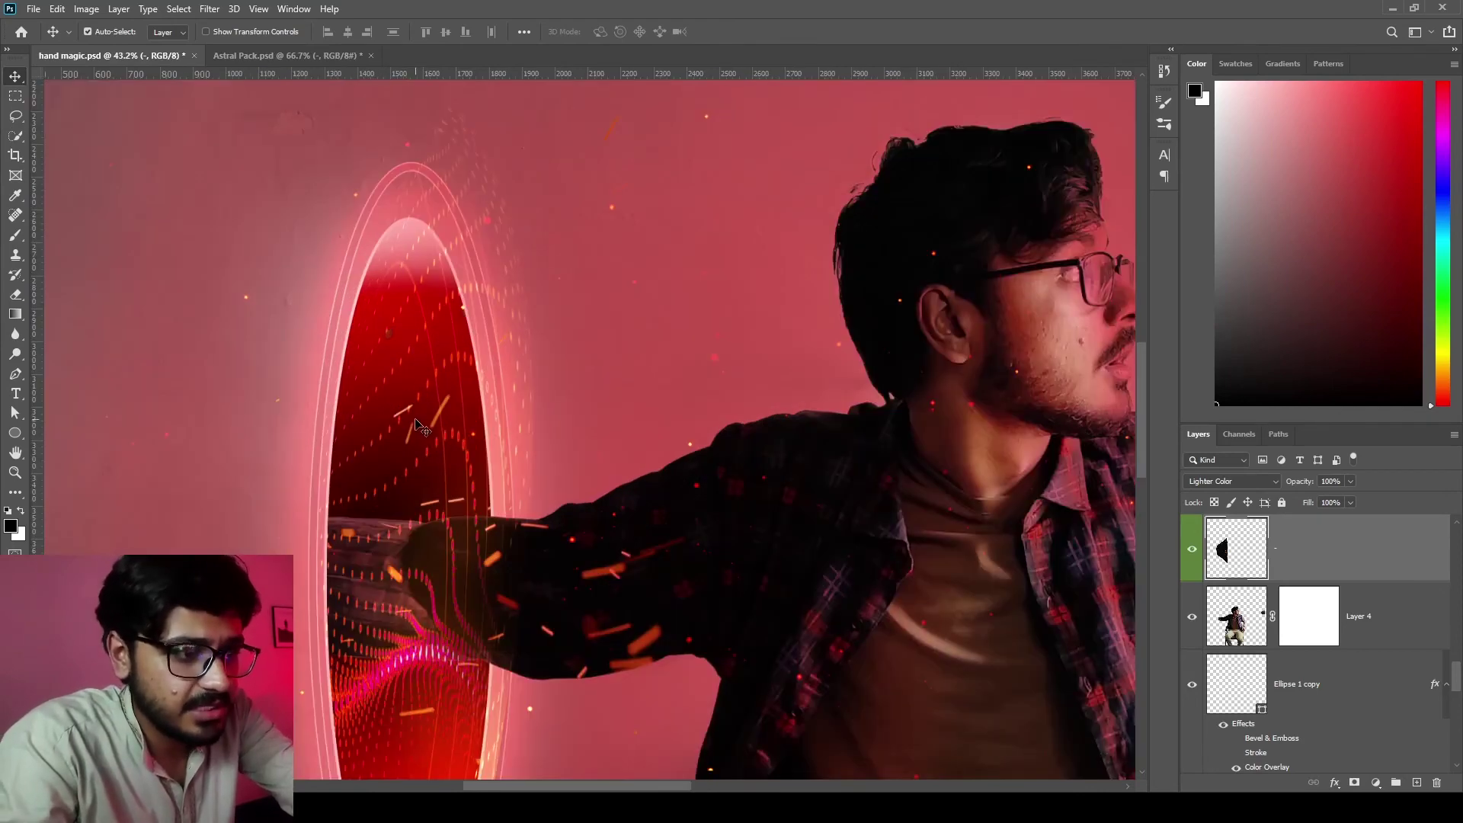
scroll(423, 431, "down", 2)
scroll(455, 583, "down", 2)
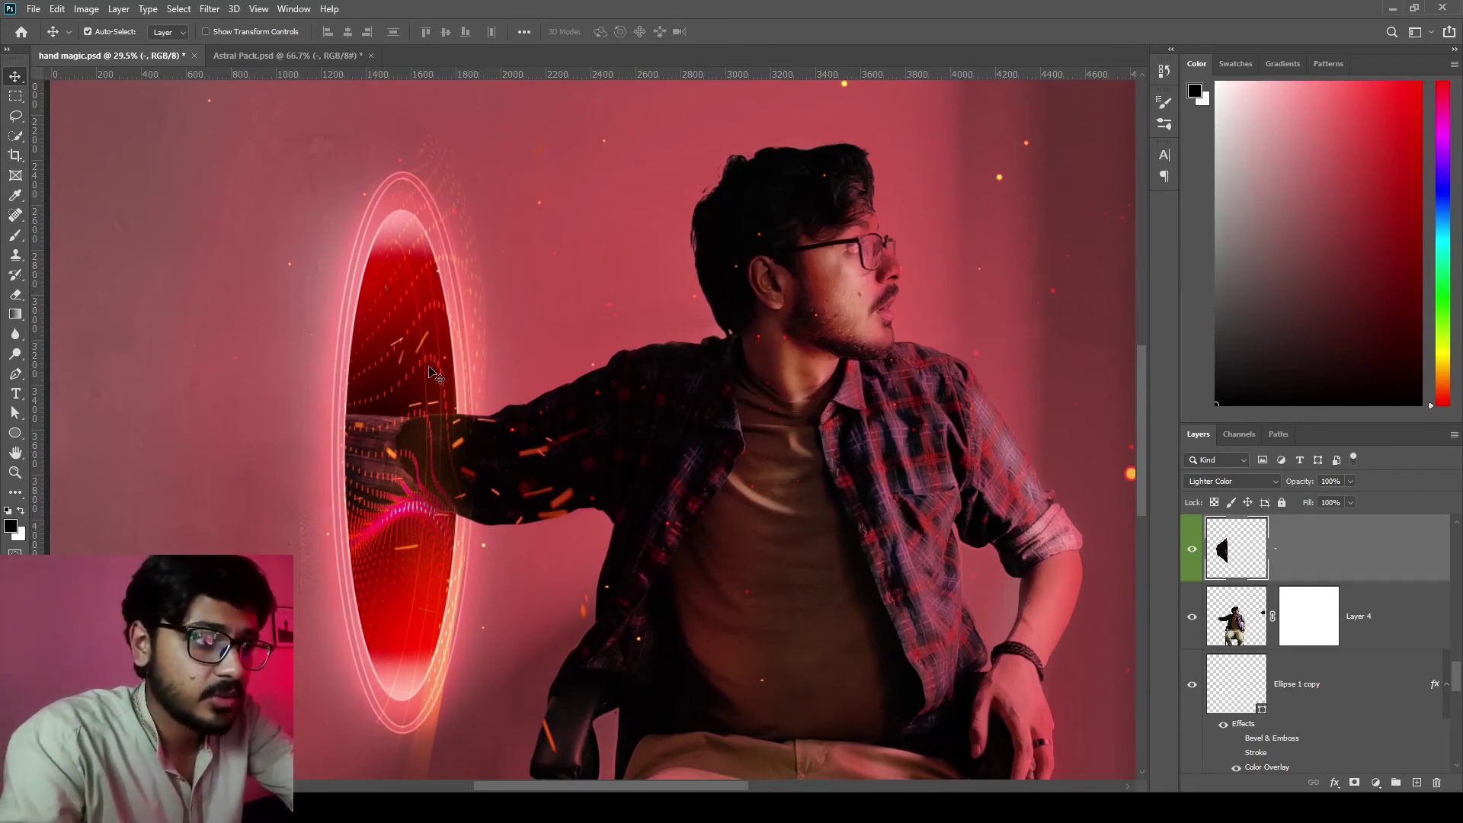
- In Astral Pack.psd, try warping the wavy-line overlay so its left end tapers to a narrow point
left_click(316, 58)
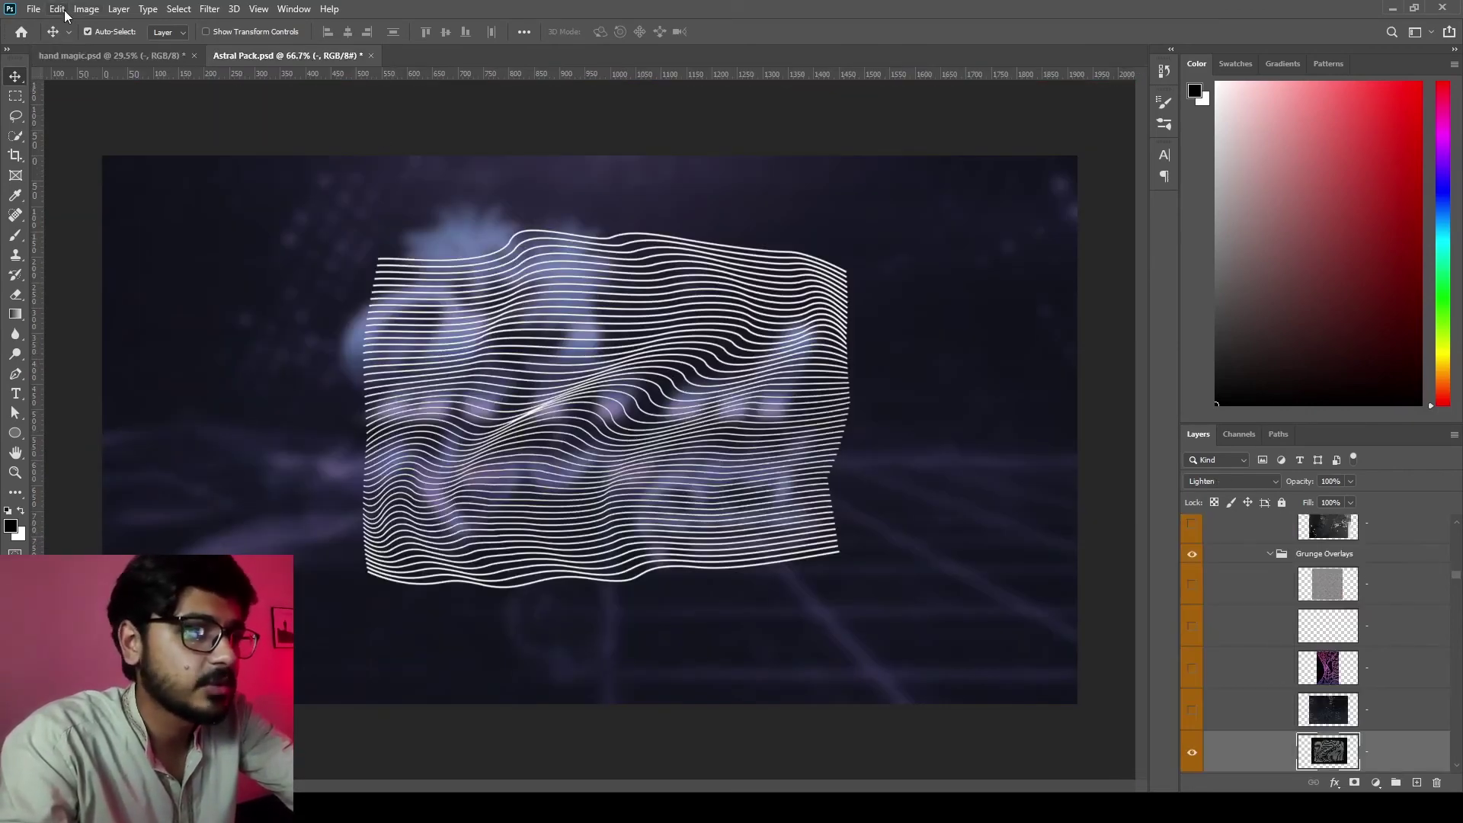
key("ctrl")
key("ctrl+t")
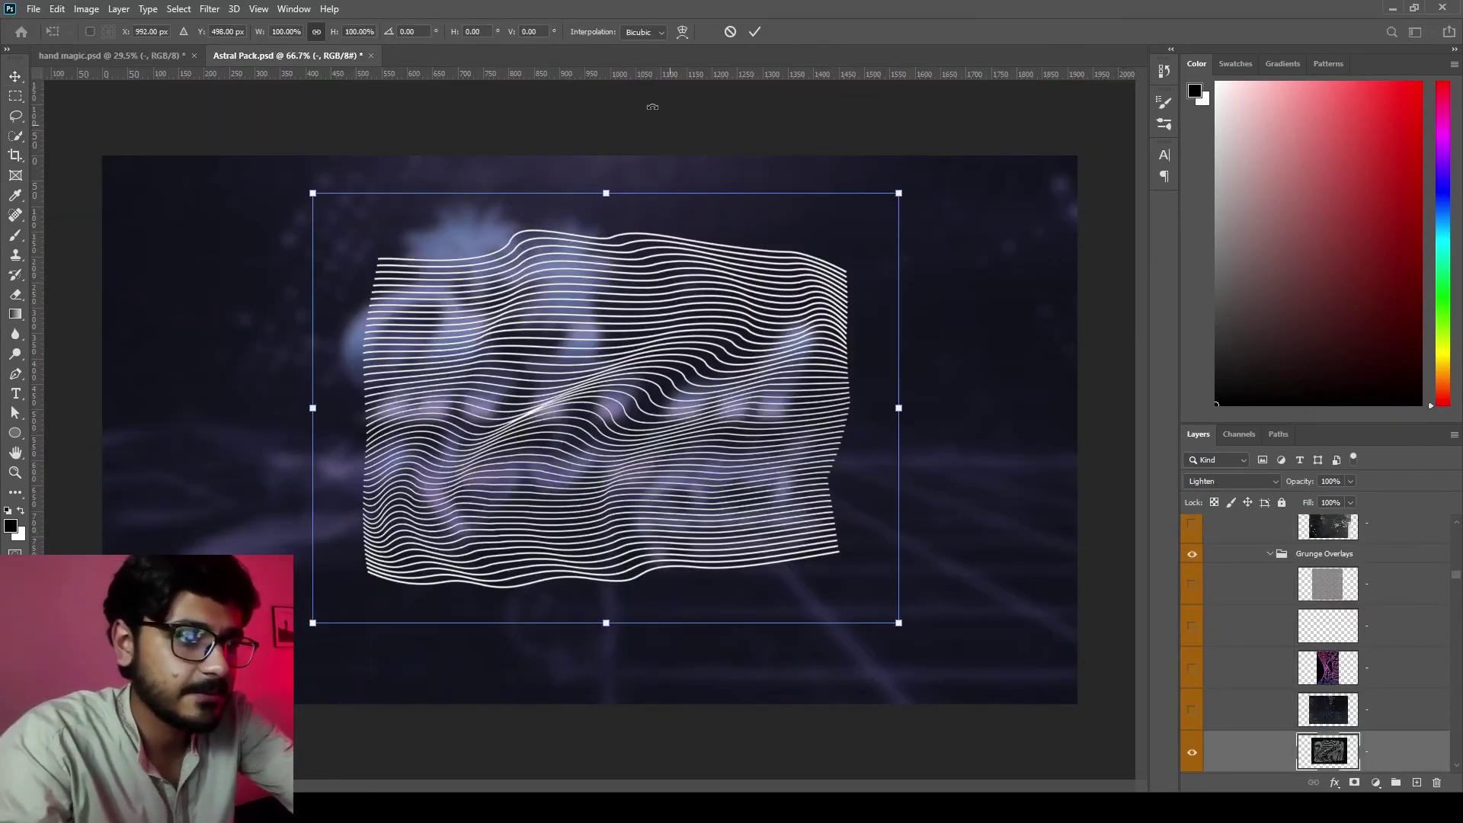
left_click(682, 31)
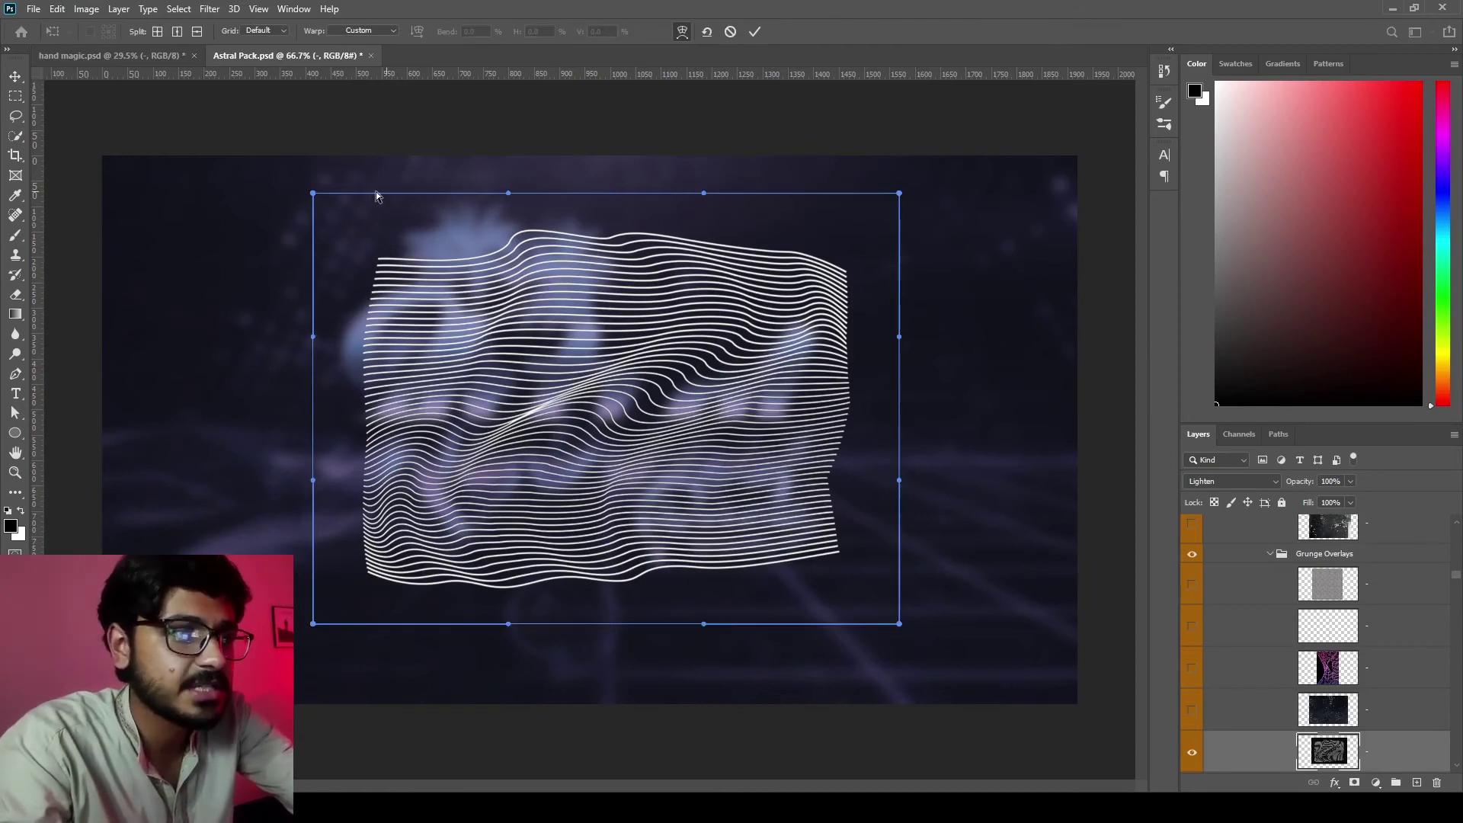
mouse_move(314, 192)
left_mouse_down()
mouse_move(363, 254)
mouse_move(388, 381)
left_mouse_up()
left_click_drag(345, 425, 210, 542)
left_click_drag(314, 624, 309, 393)
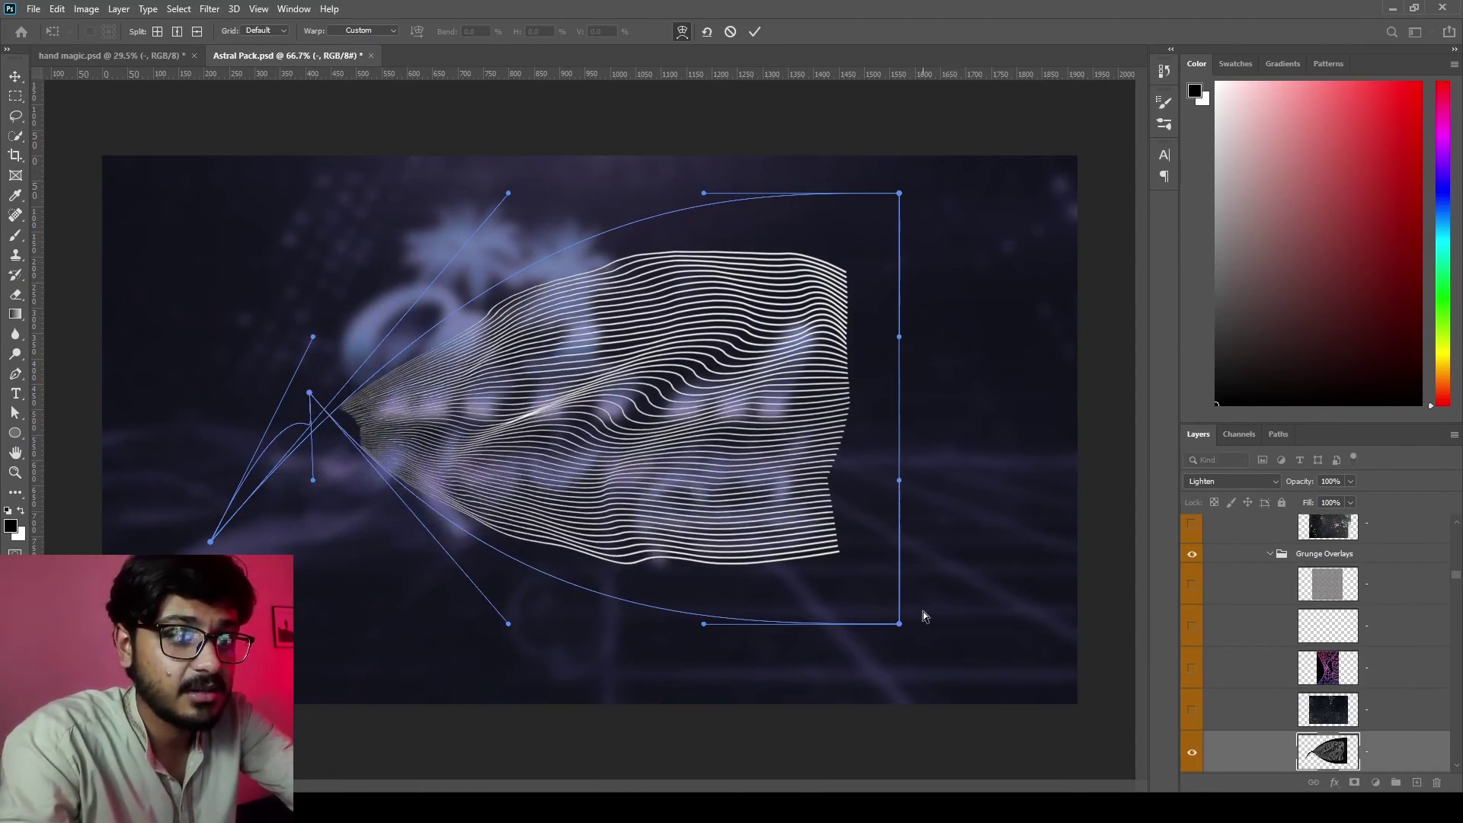
- Try flaring the right end of the wavy-line overlay and stretching its middle, and discard the warp
left_click_drag(901, 626, 902, 743)
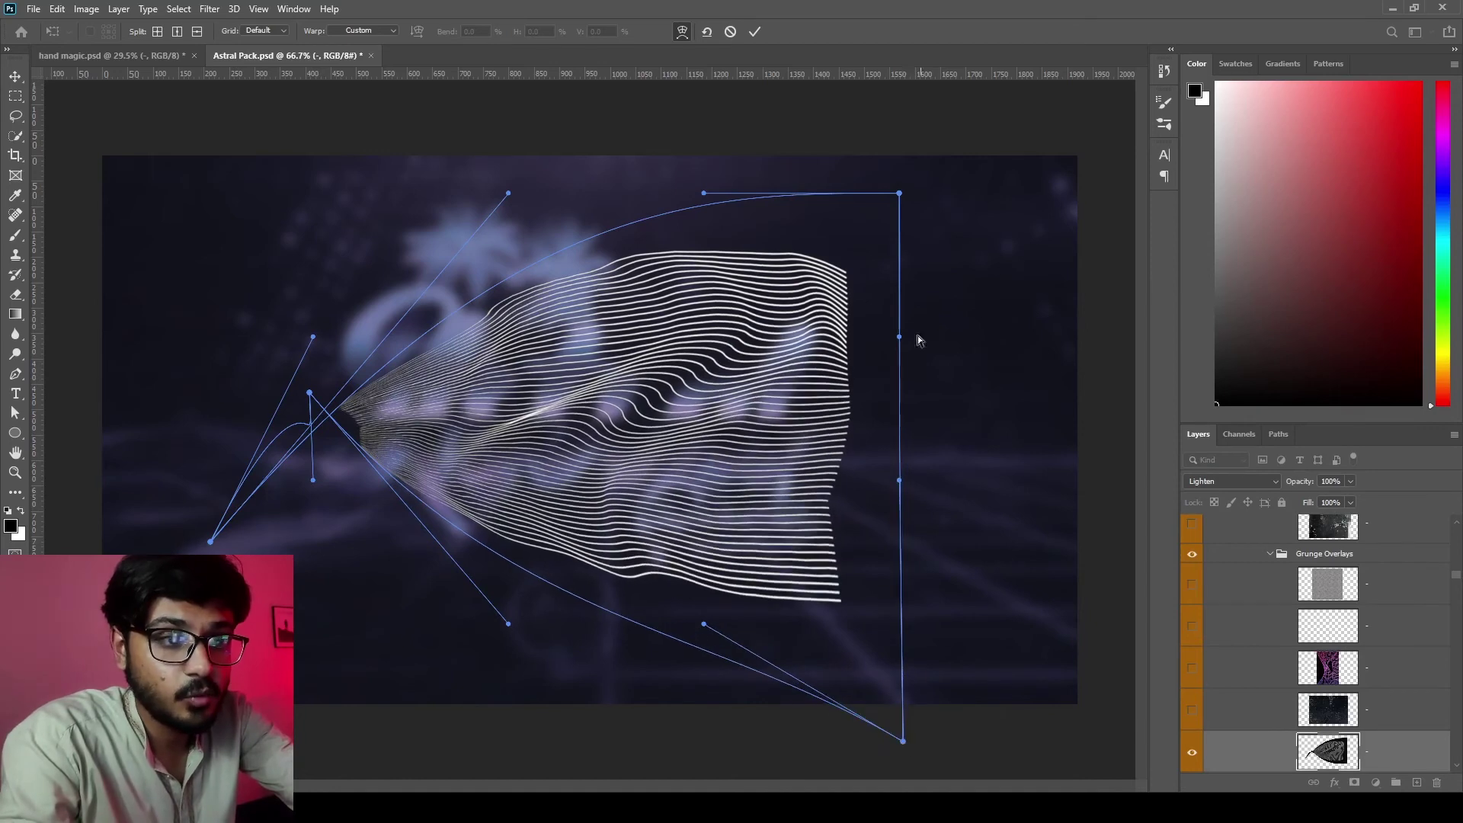
left_click_drag(900, 193, 870, 2)
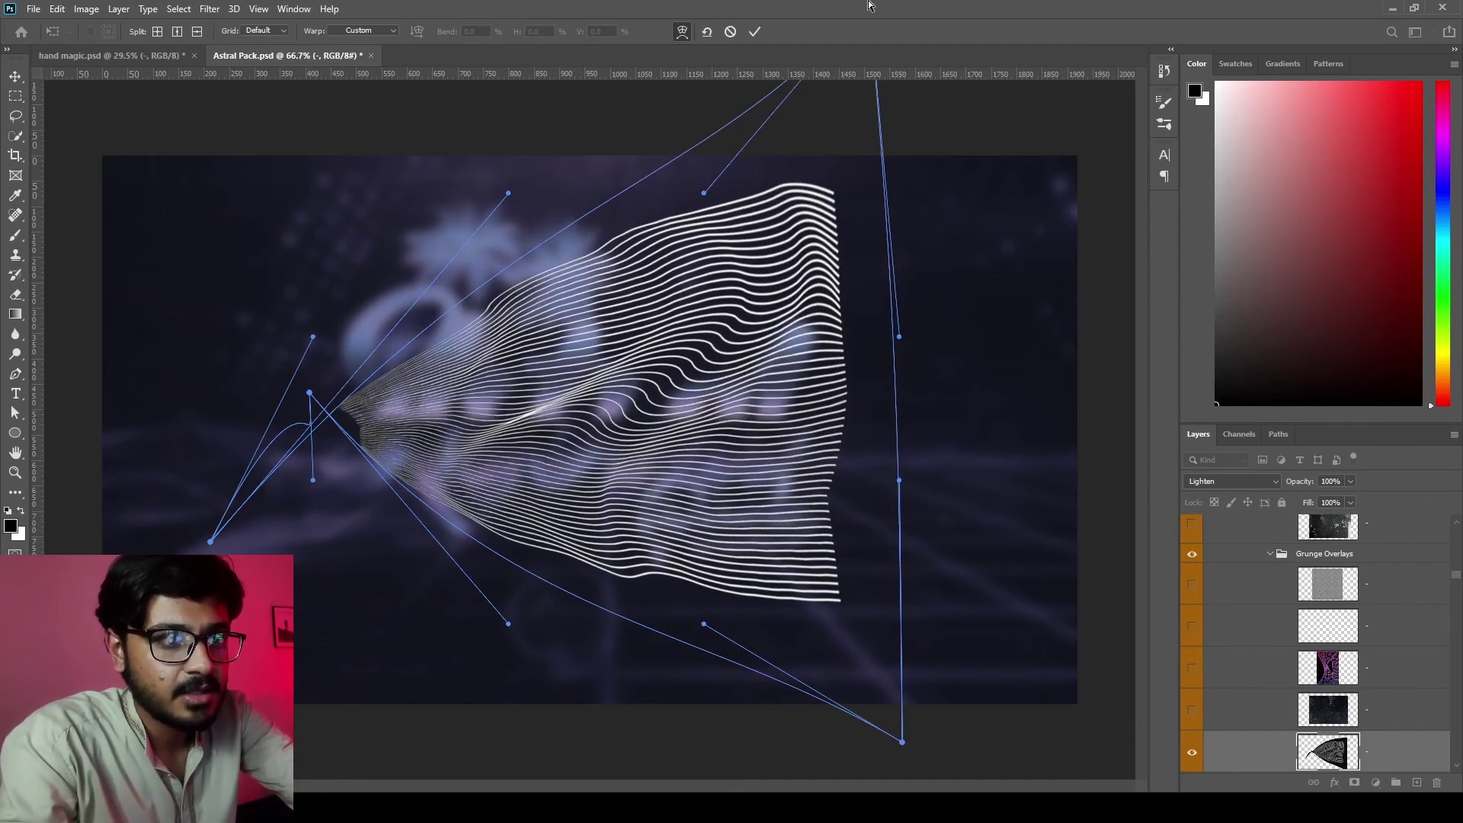
left_click_drag(709, 340, 706, 217)
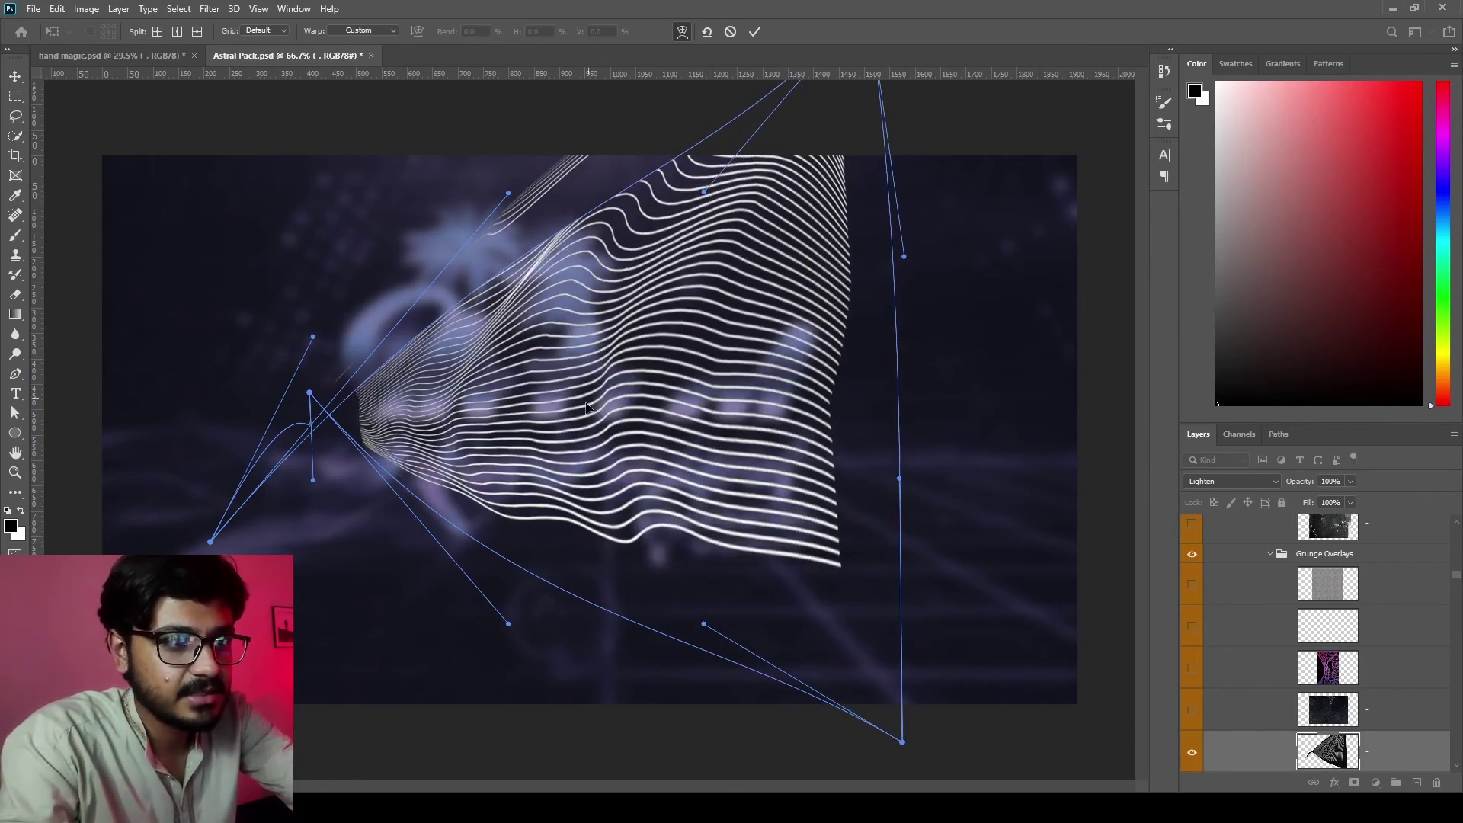
left_click_drag(609, 518, 617, 662)
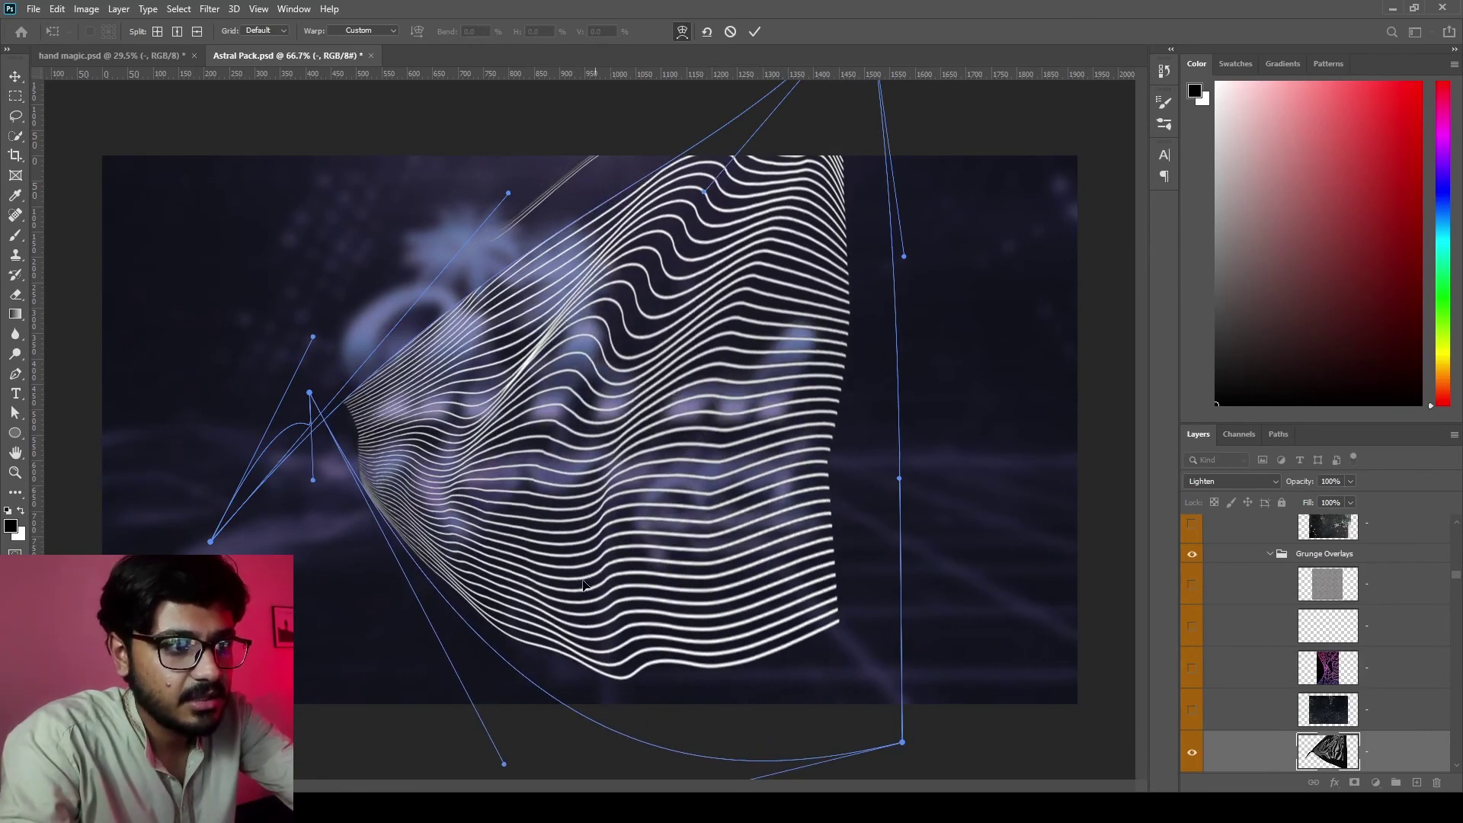
left_click(729, 33)
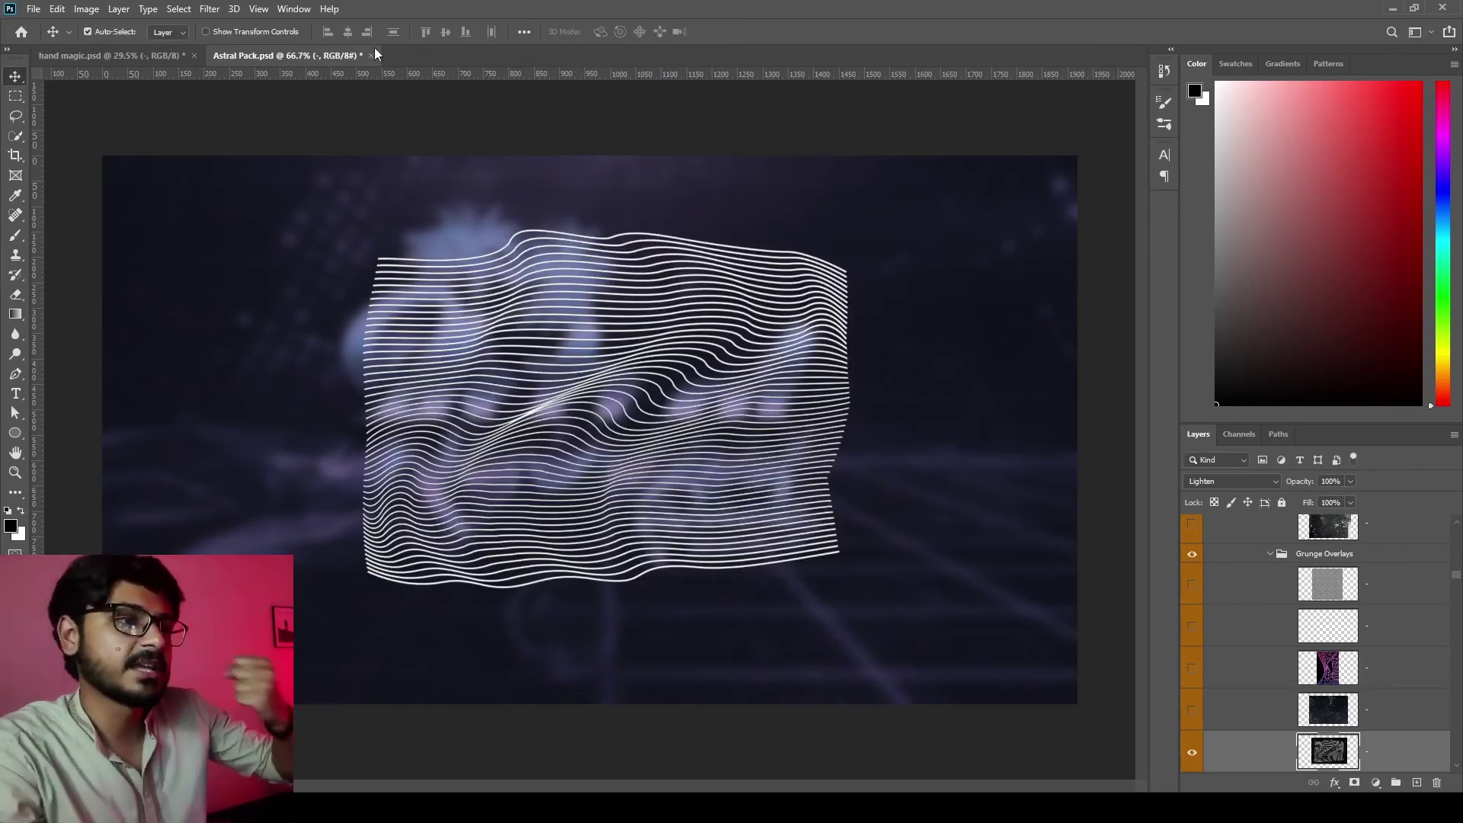
- Return to hand magic.psd, review the whole composite and select the red Layer 5 above the spark layer
left_click(134, 55)
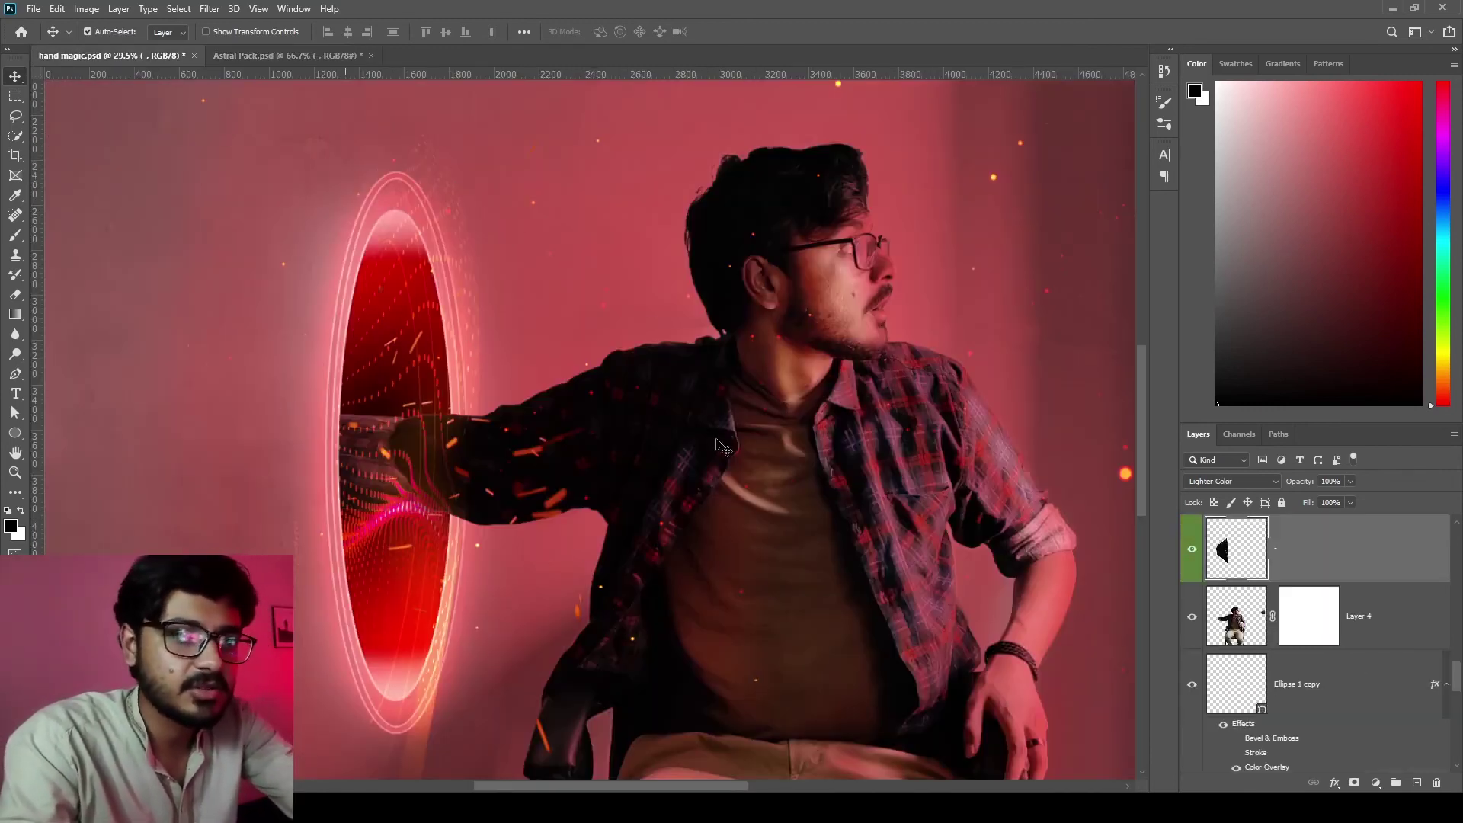
mouse_move(596, 396)
left_mouse_down()
mouse_move(548, 358)
mouse_move(591, 372)
left_mouse_up()
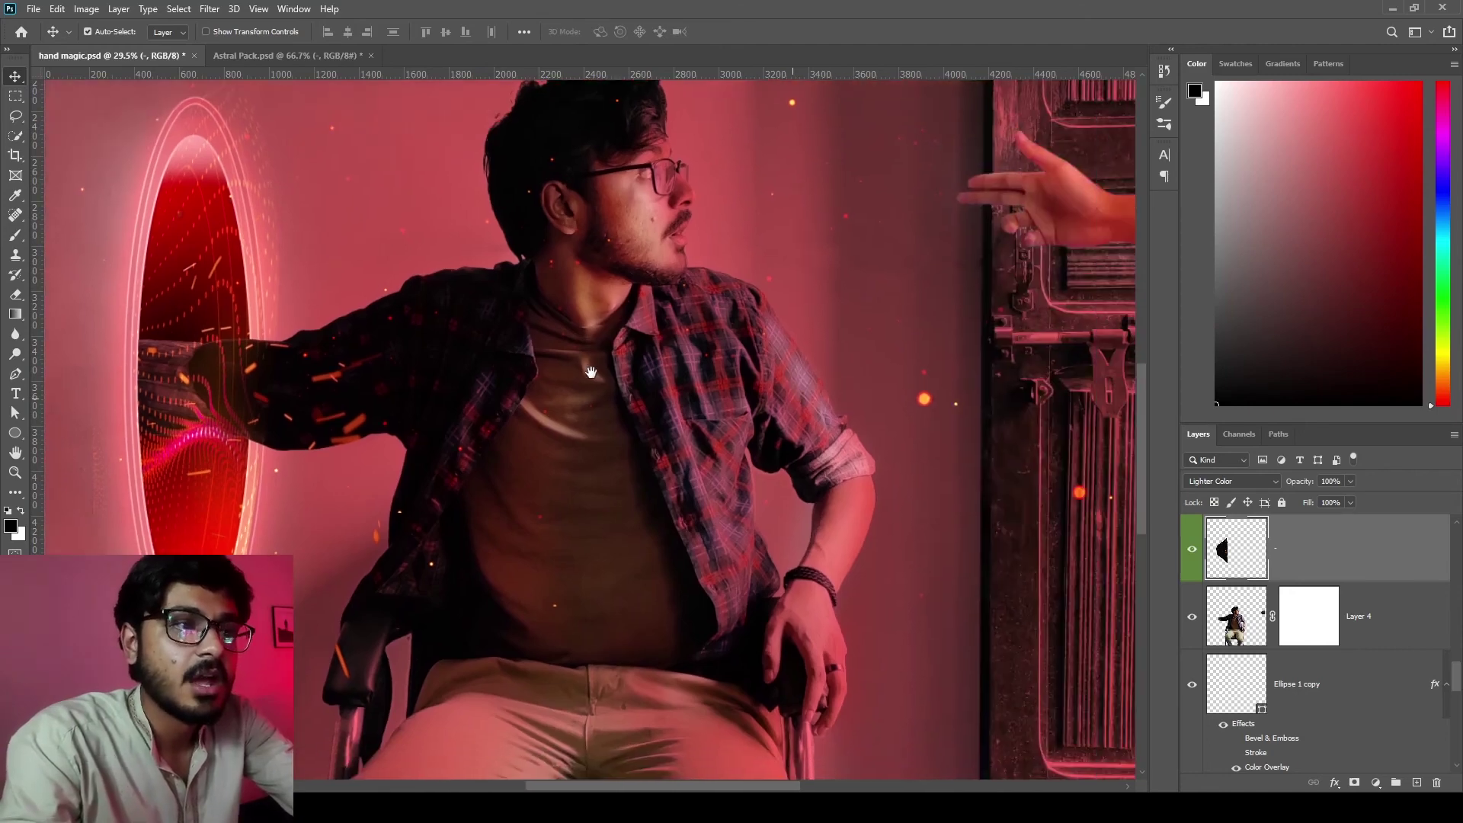
scroll(381, 374, "down", 5)
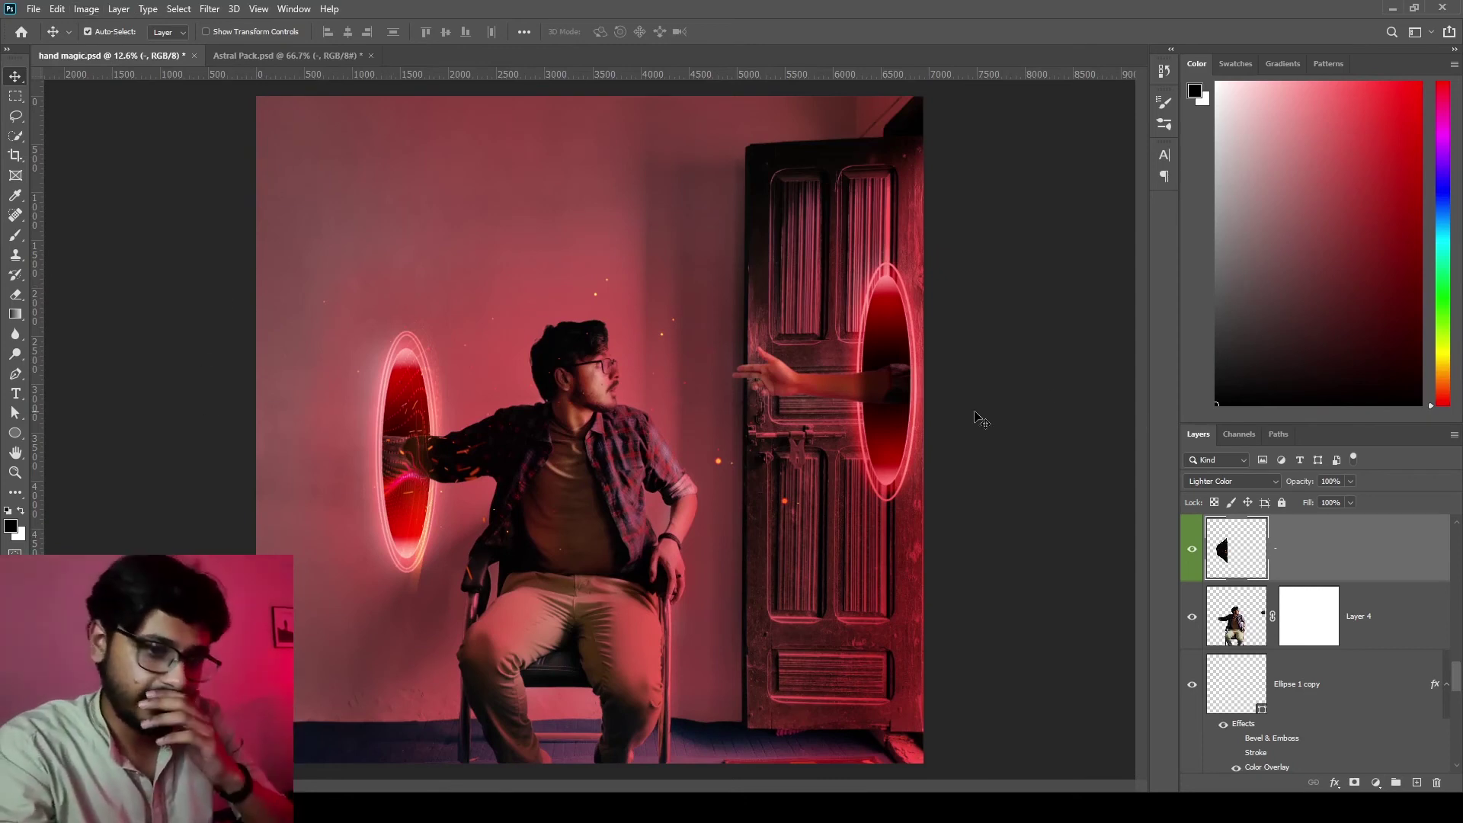
scroll(1272, 560, "up", 3)
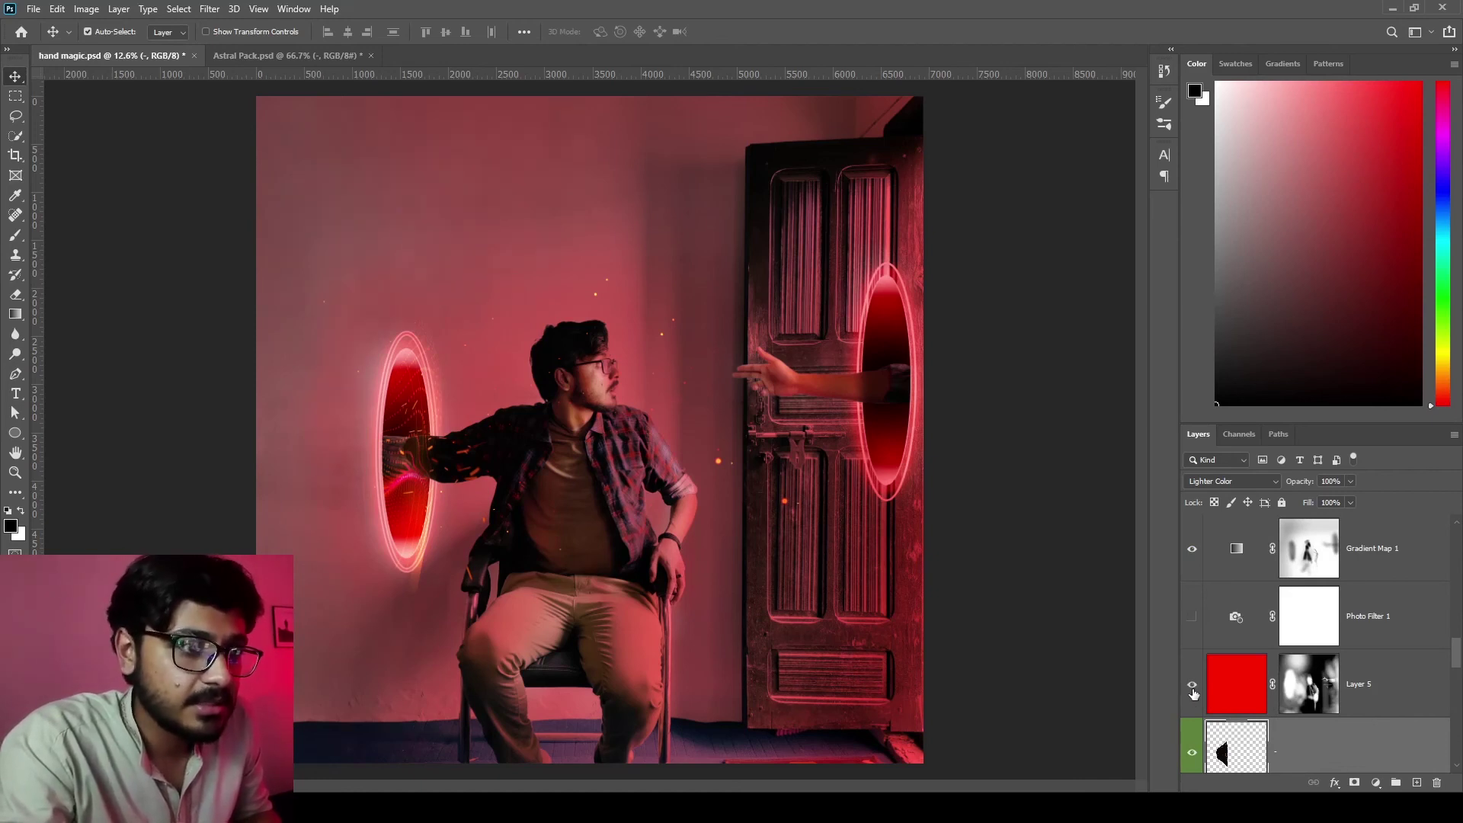
left_click(1242, 695)
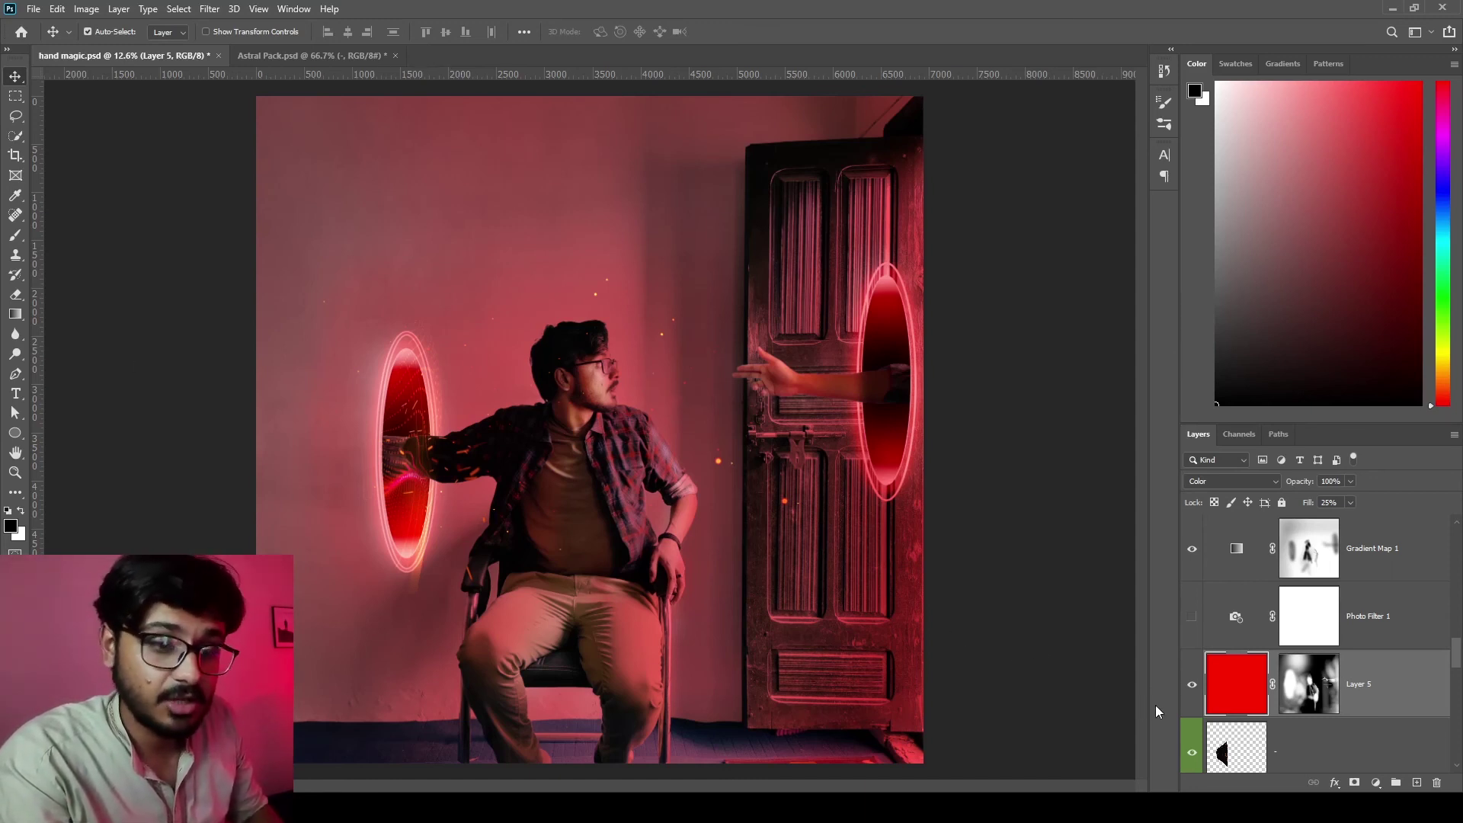
- Show the green-labelled - copy layer to overlay dotted waves on the door portal, and inspect both portals up close
scroll(1193, 633, "up", 5)
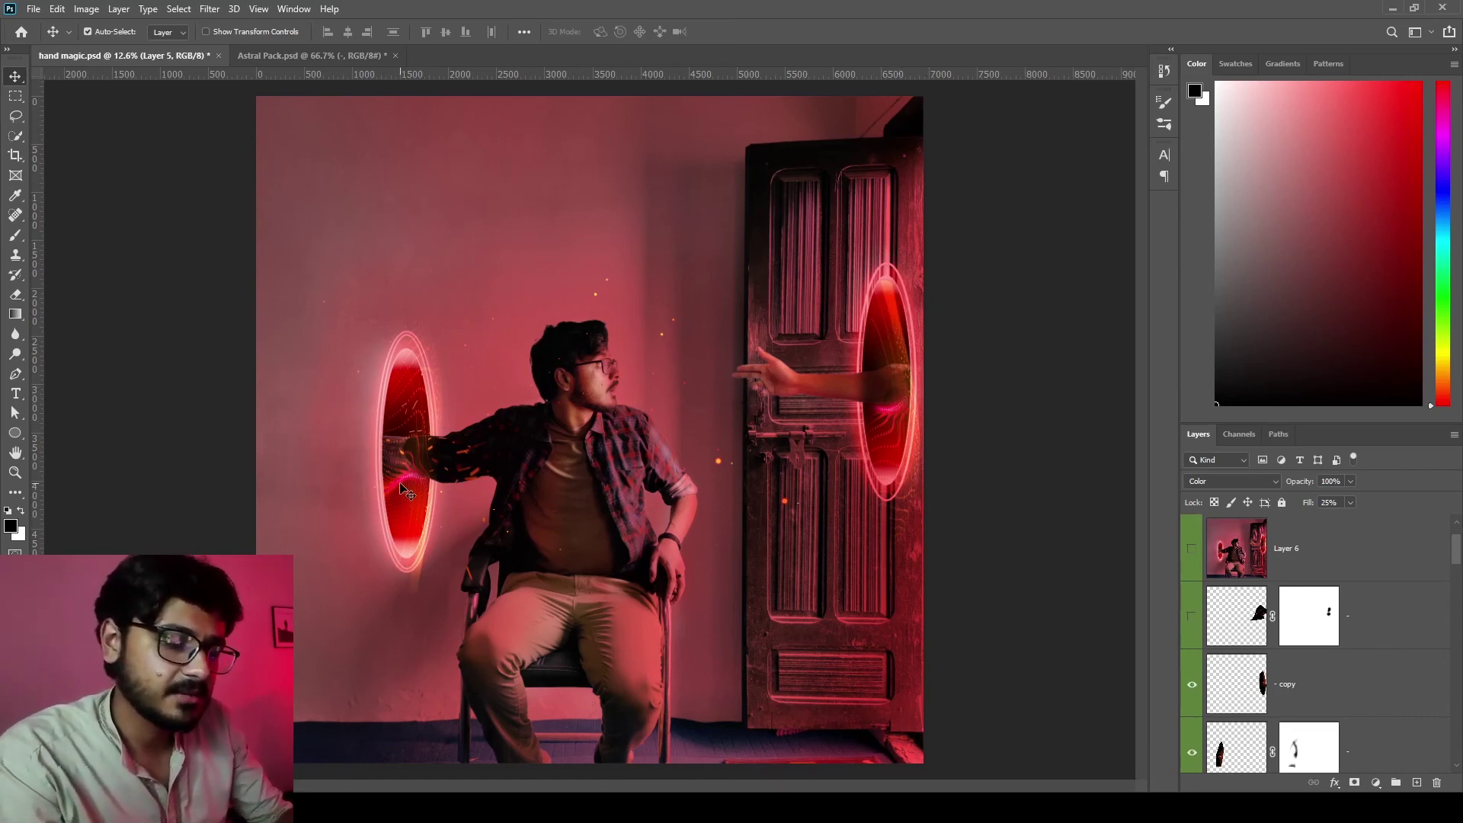
scroll(403, 490, "up", 5)
scroll(404, 490, "up", 2)
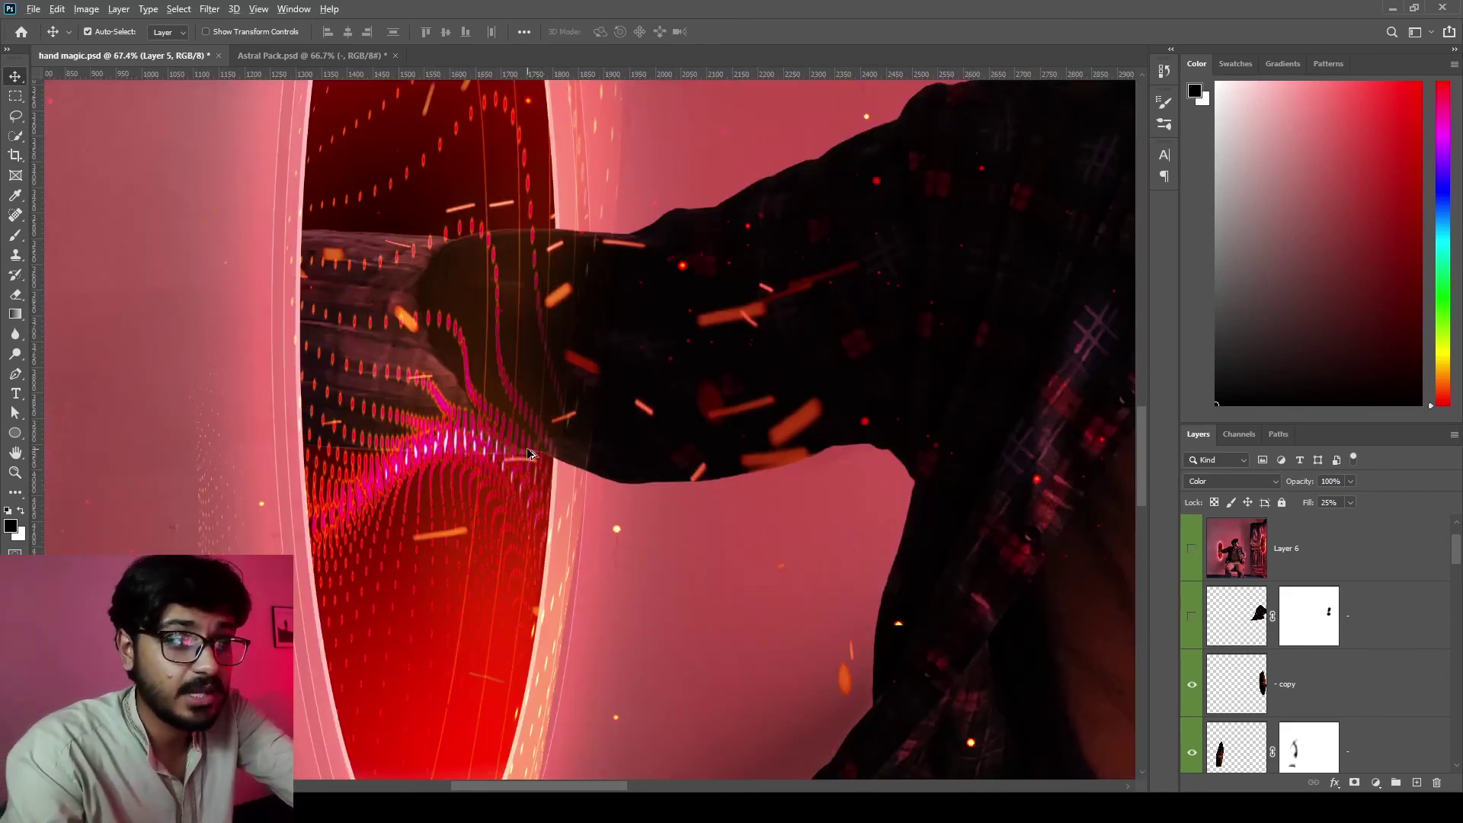
scroll(543, 439, "down", 4)
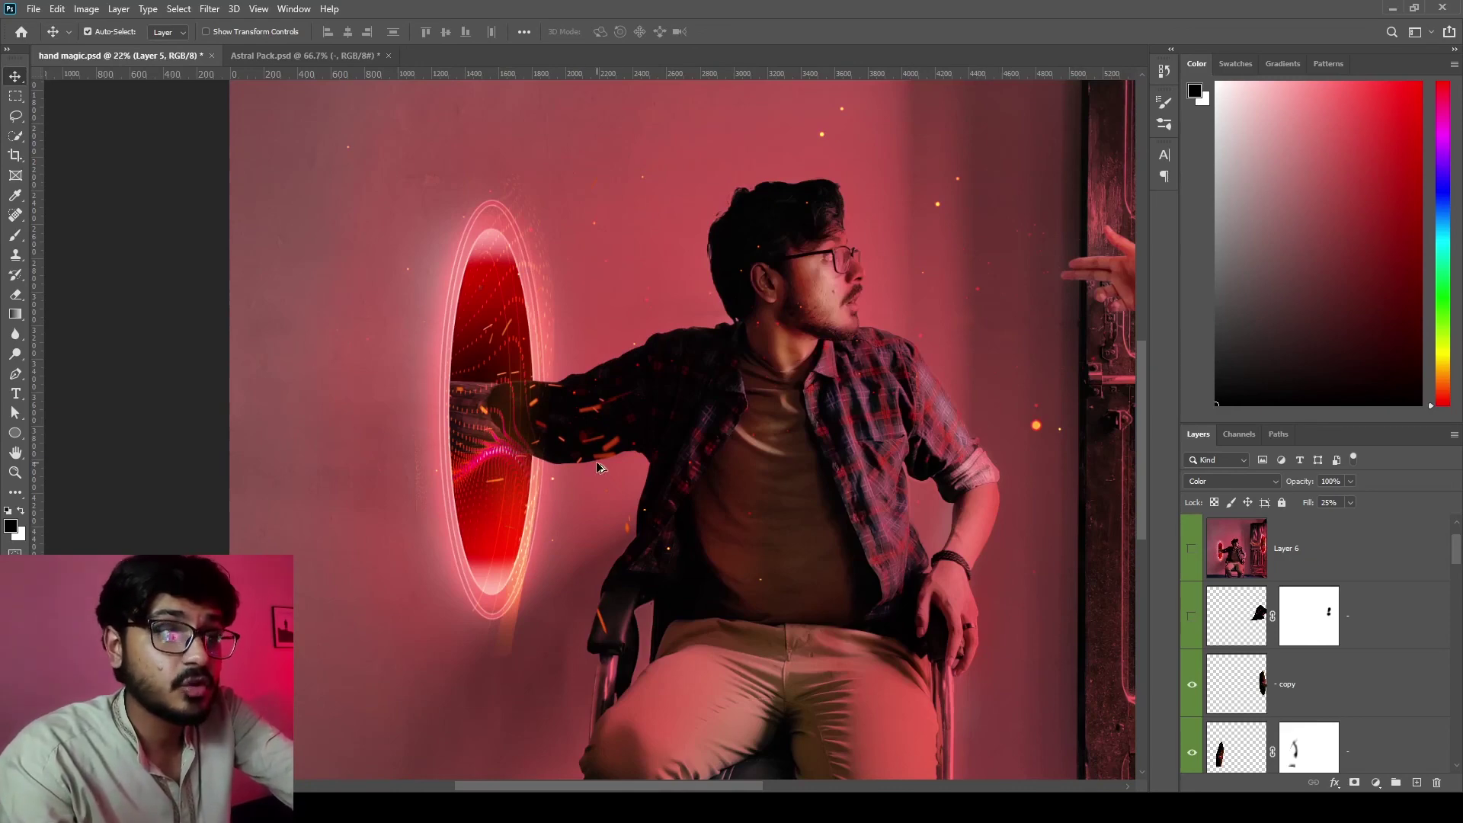
scroll(618, 466, "down", 3)
scroll(804, 428, "up", 3)
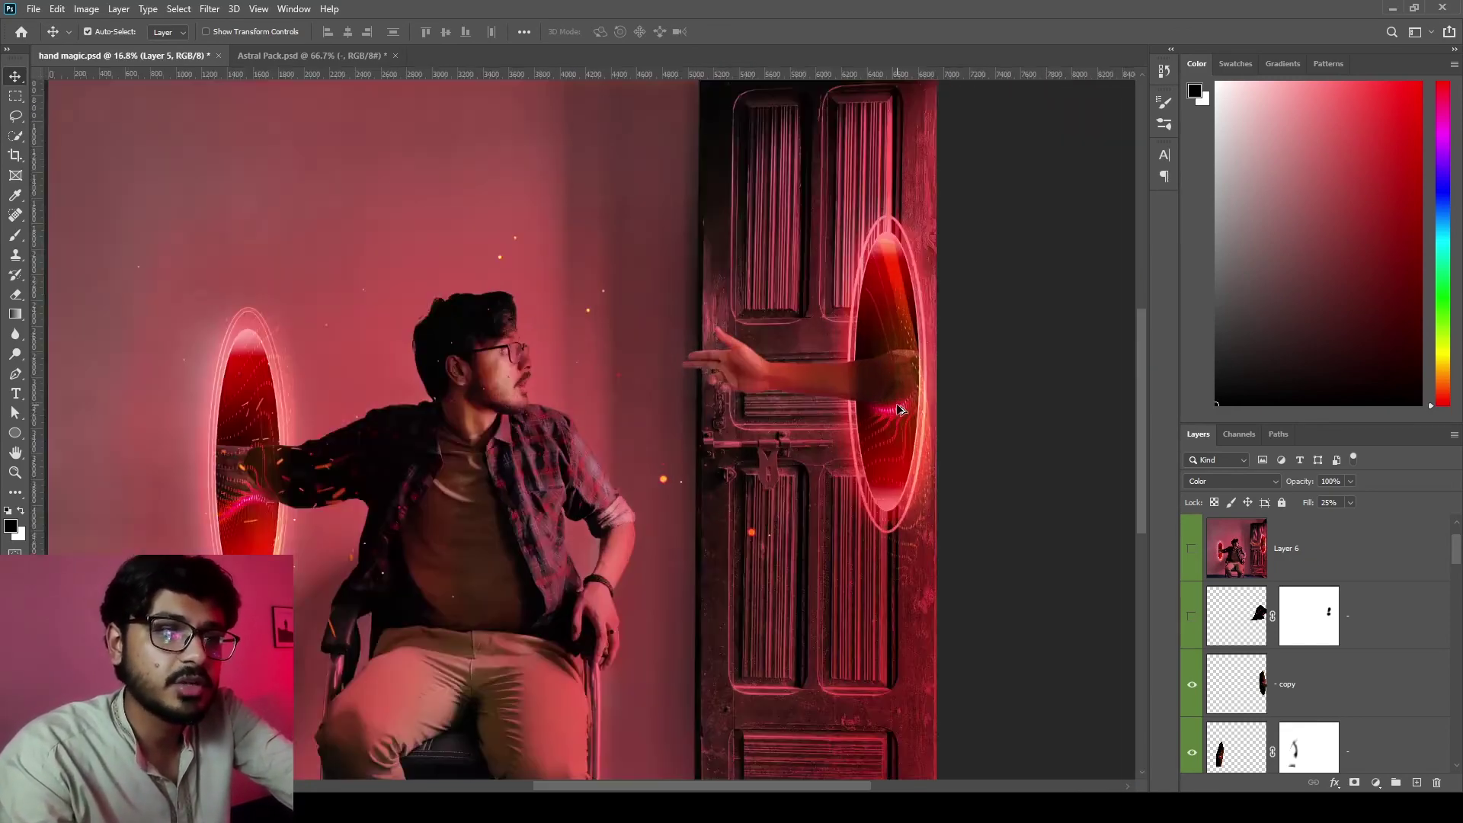
- Show the green-labelled masked layer below Layer 6 to add sparks at the door portal, and check the full composite
scroll(621, 455, "down", 1)
scroll(621, 456, "down", 2)
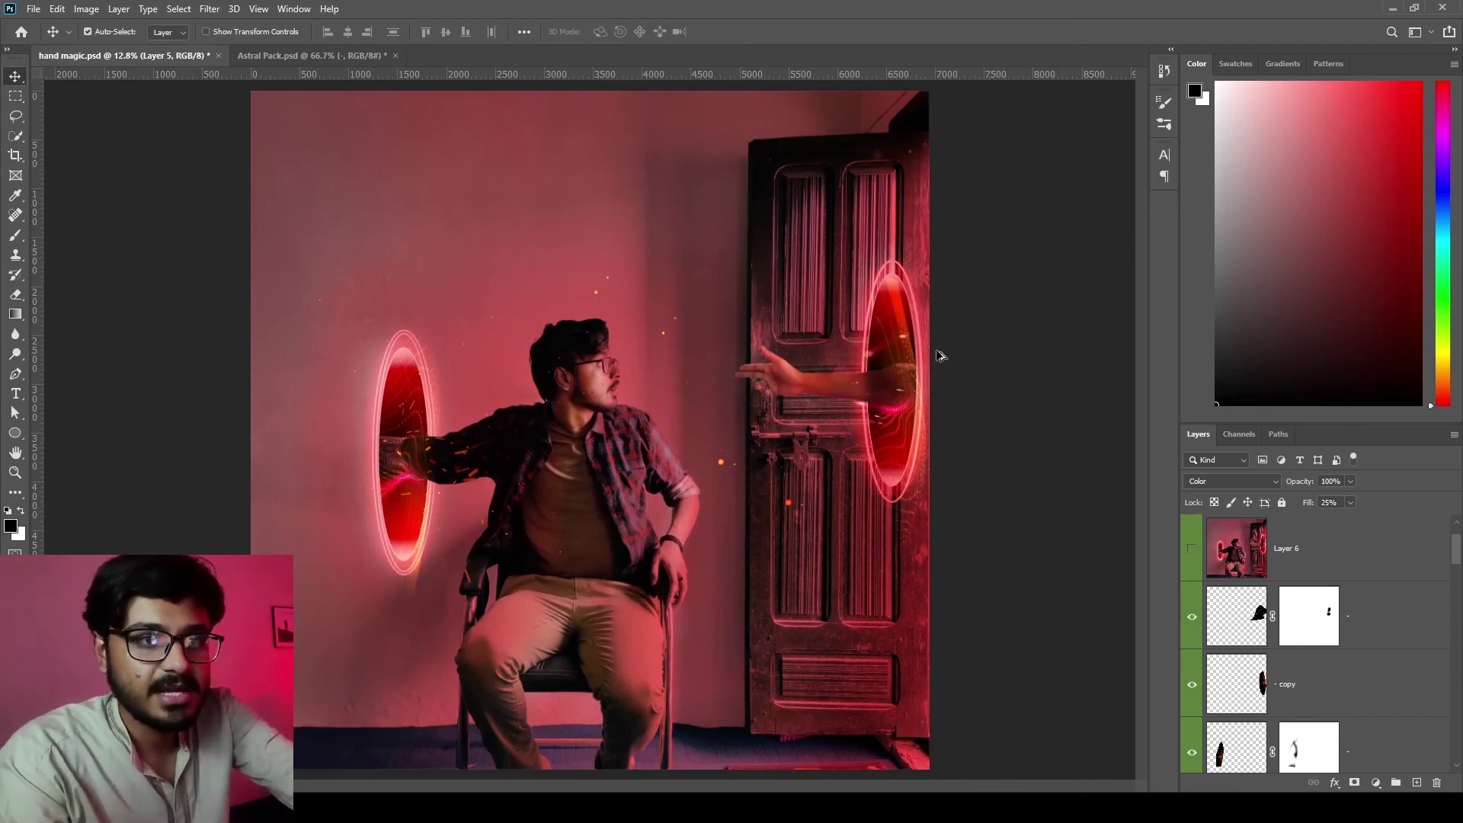
scroll(940, 356, "up", 3)
scroll(579, 430, "down", 3)
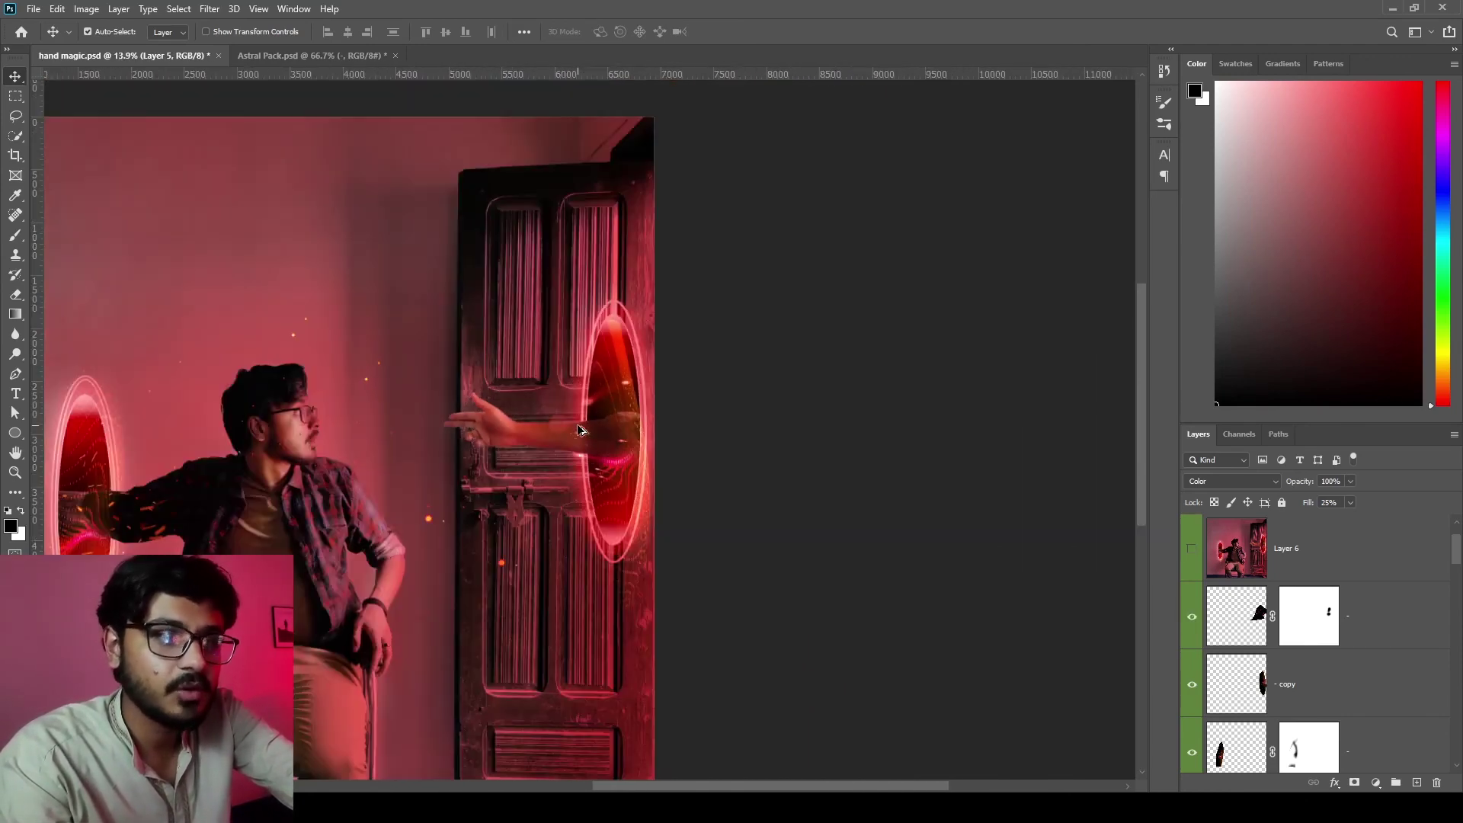
scroll(579, 431, "left", 5)
scroll(772, 252, "down", 1)
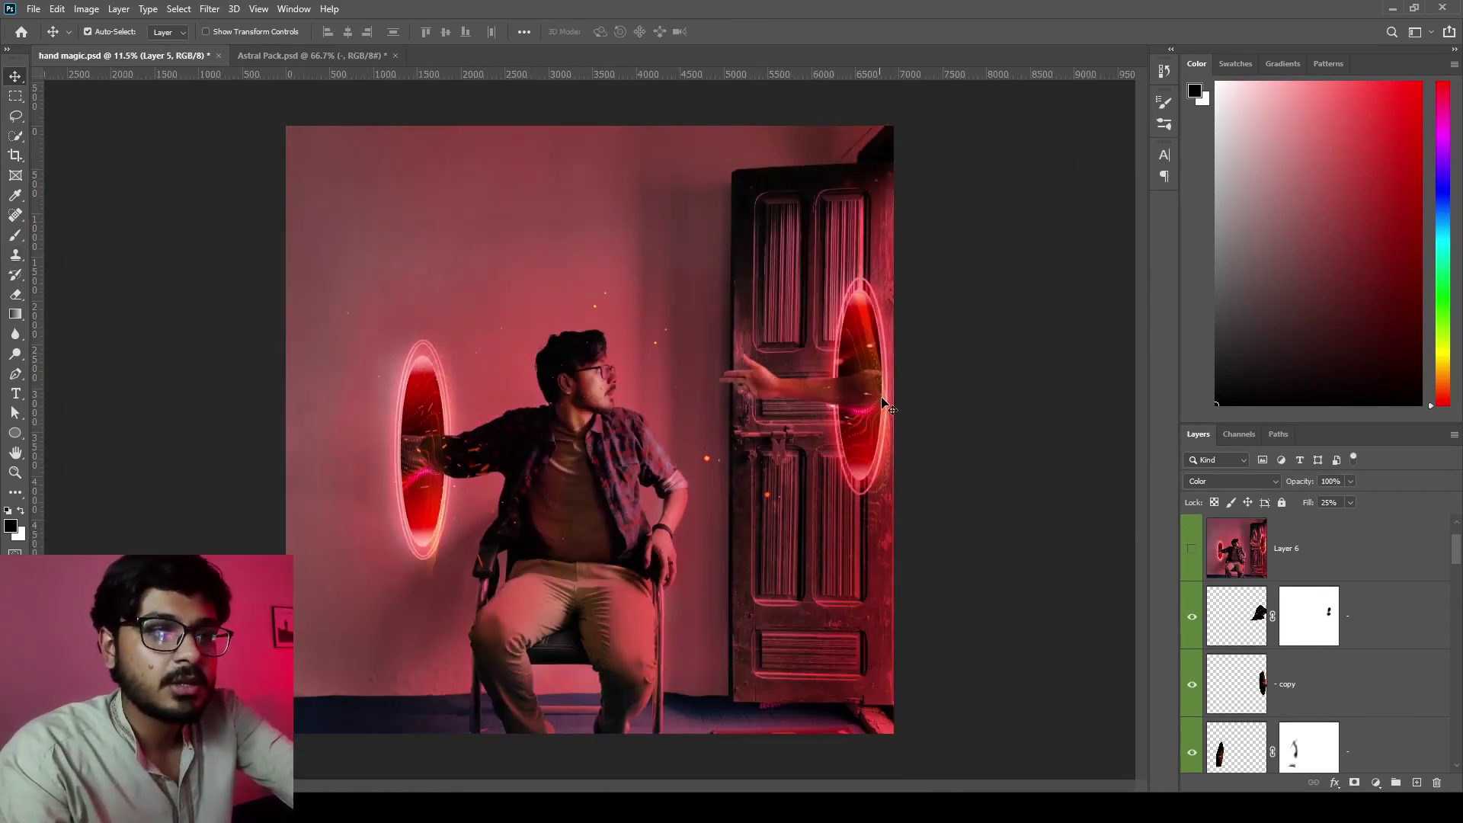
- Examine the full composite and review its layer stack from the overlays down to the portal ellipse layers
scroll(819, 518, "down", 1)
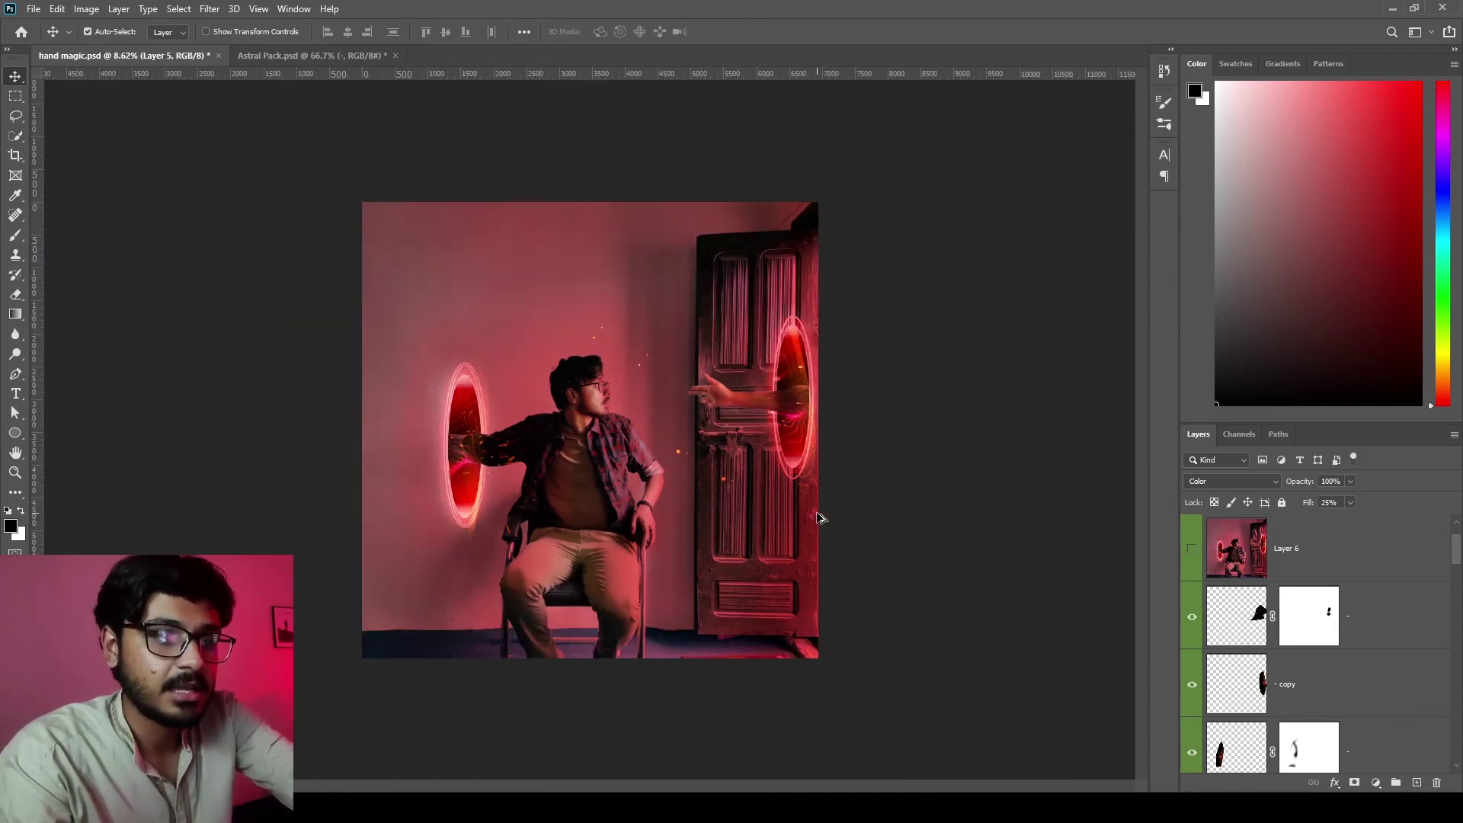
scroll(820, 518, "up", 1)
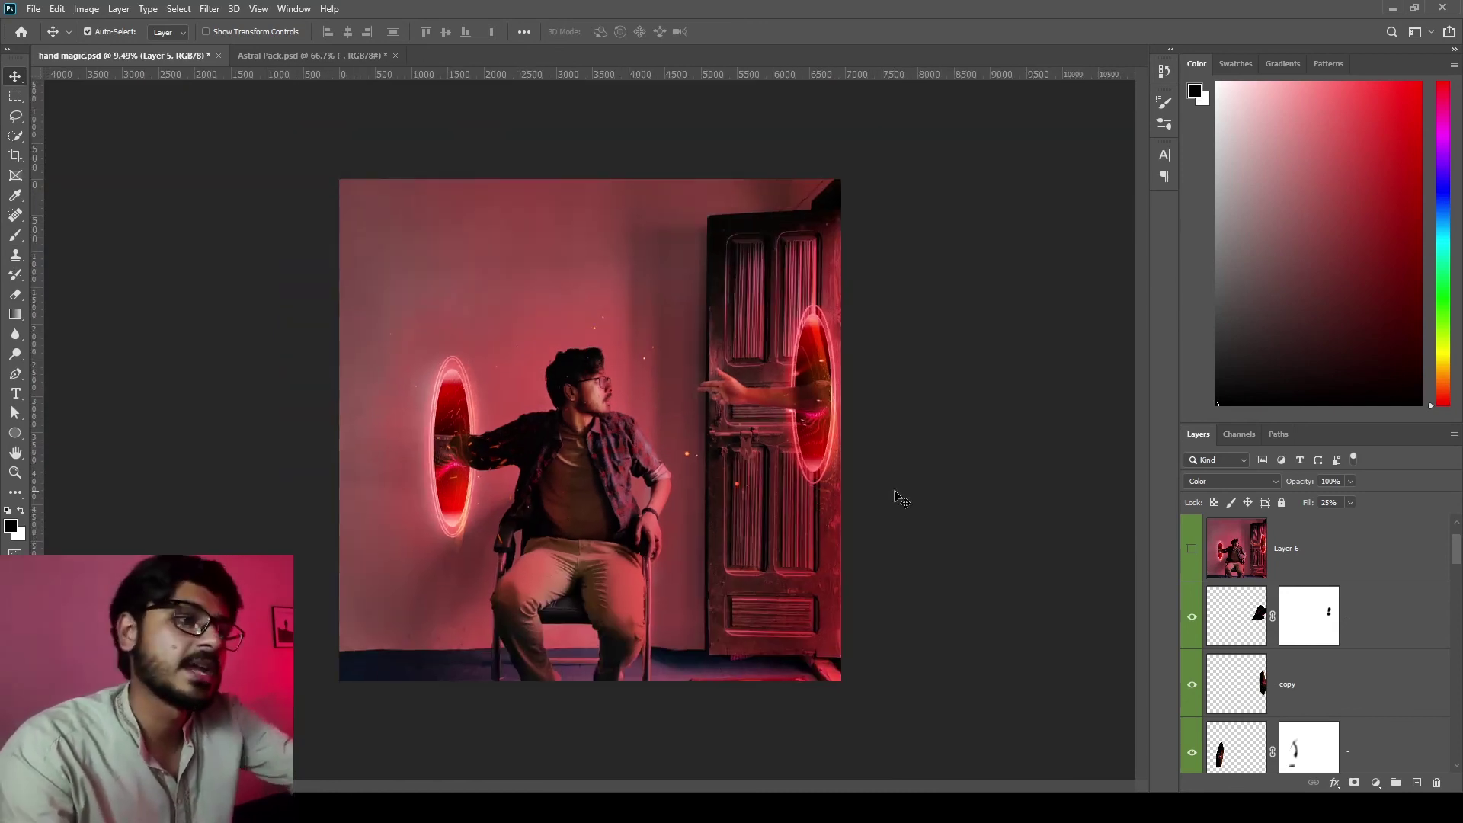
scroll(1324, 623, "down", 5)
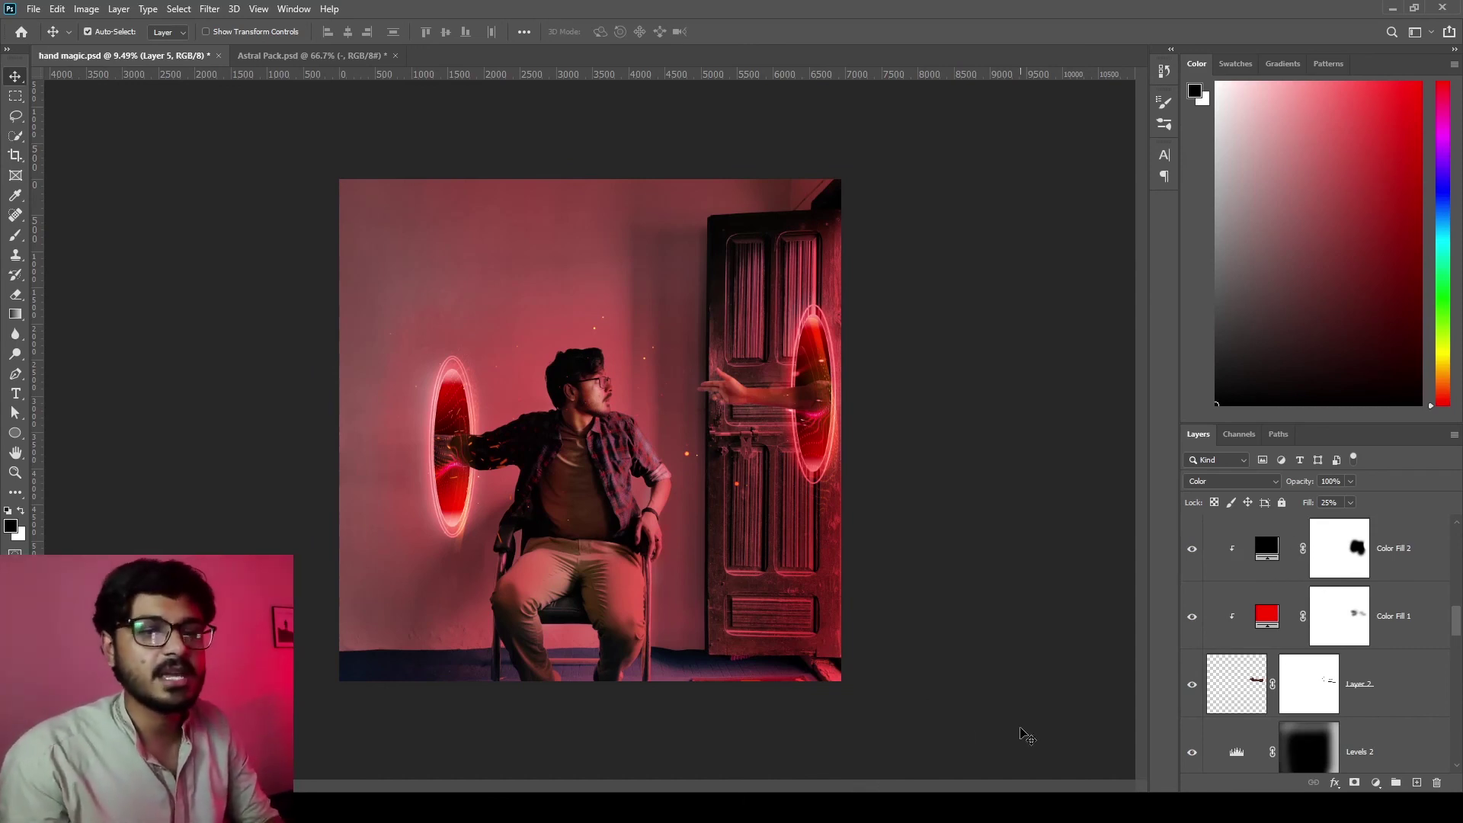
scroll(1305, 678, "up", 5)
scroll(1305, 678, "down", 5)
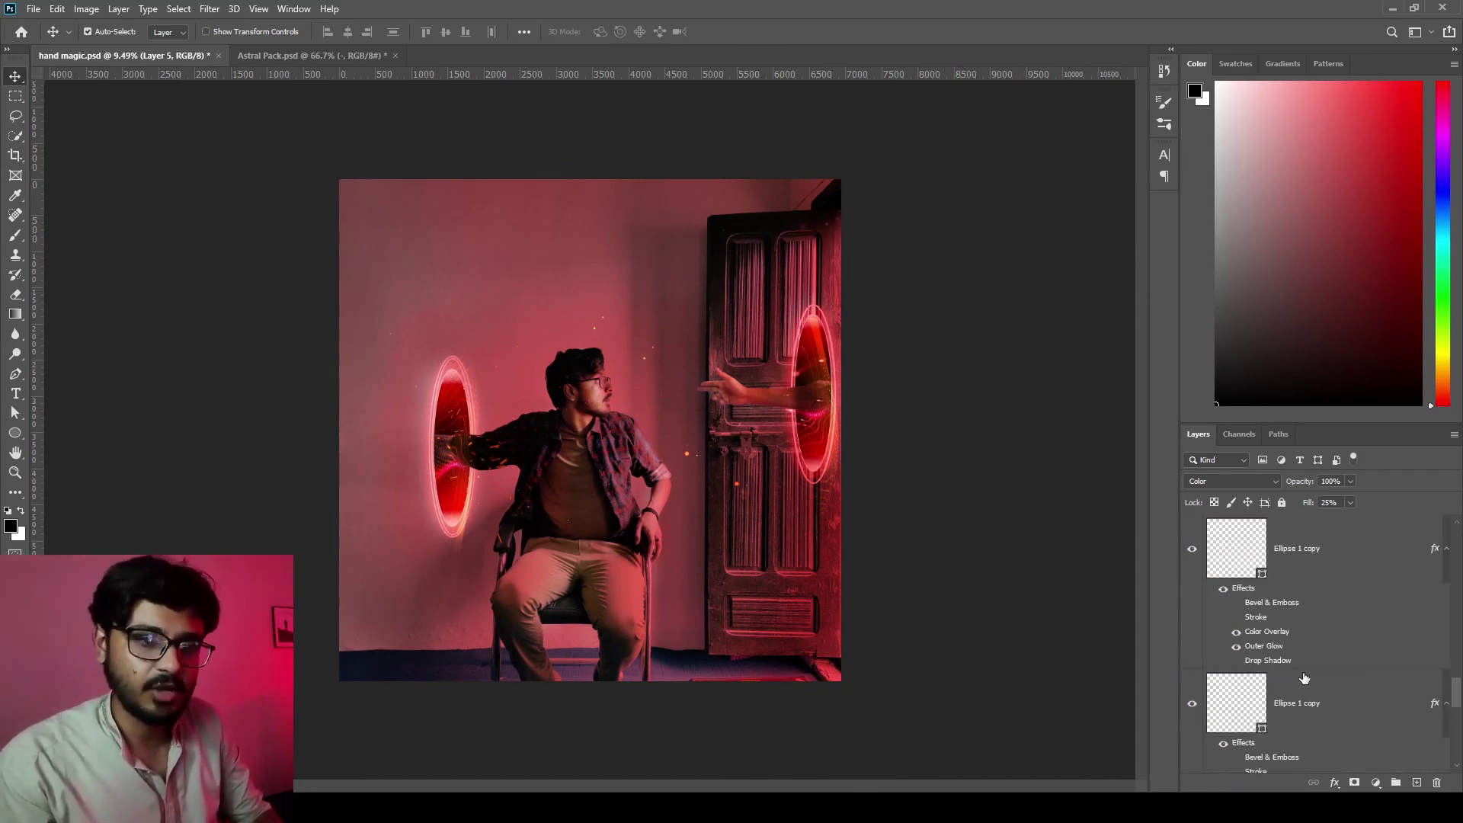
scroll(1306, 679, "down", 1)
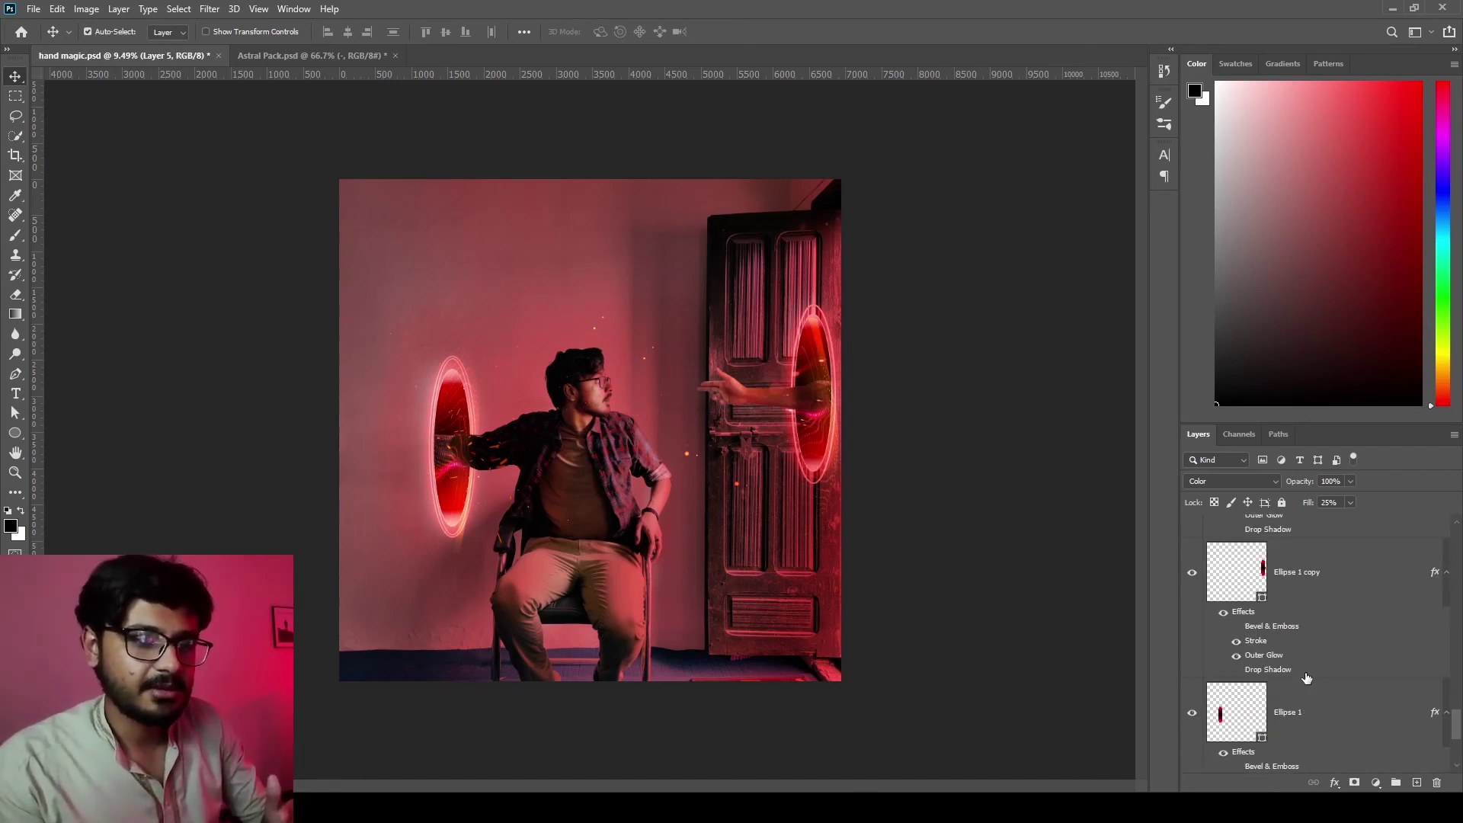
scroll(1307, 678, "down", 3)
scroll(1303, 663, "up", 6)
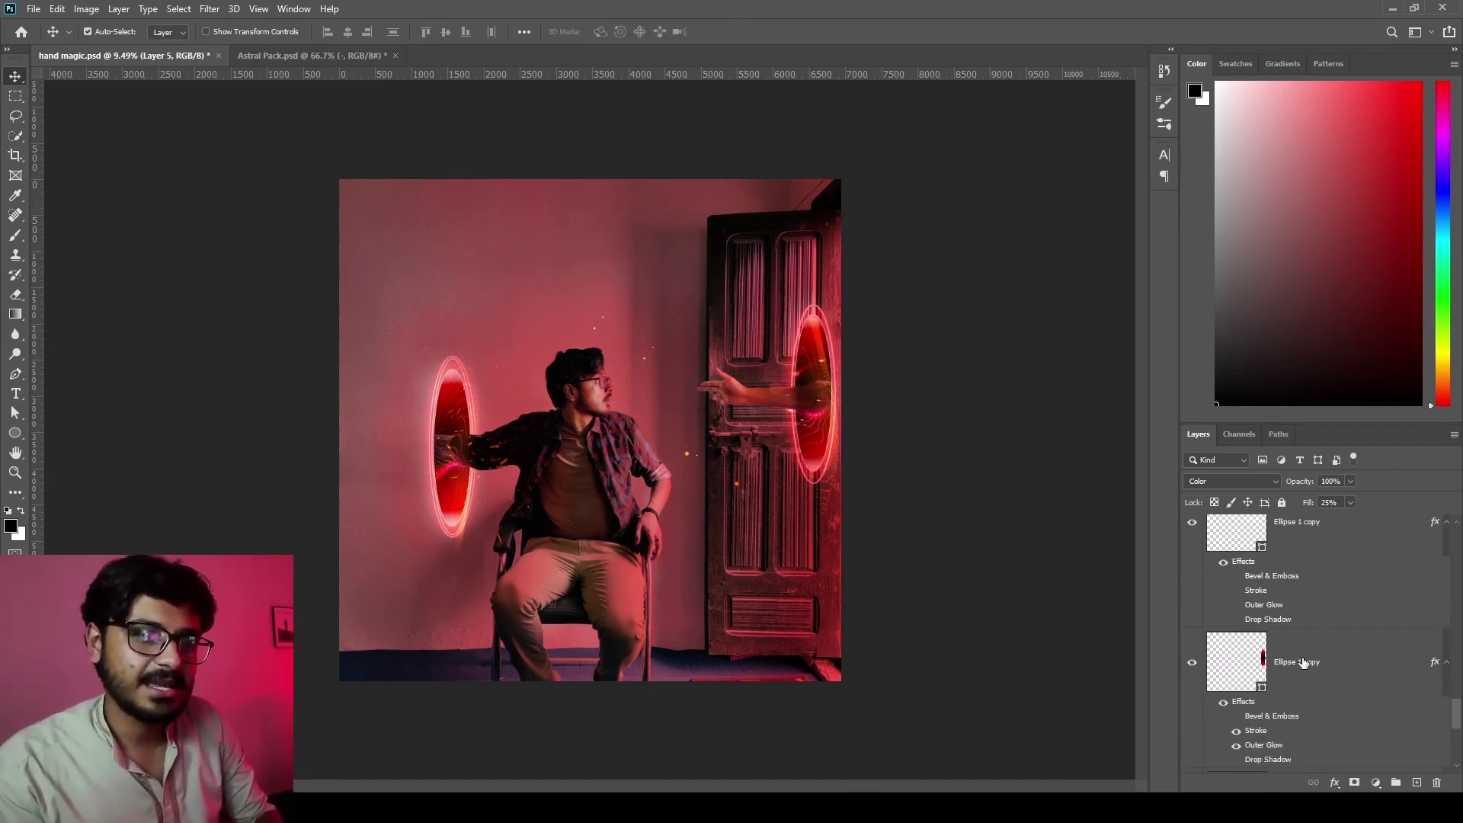
scroll(1303, 663, "up", 3)
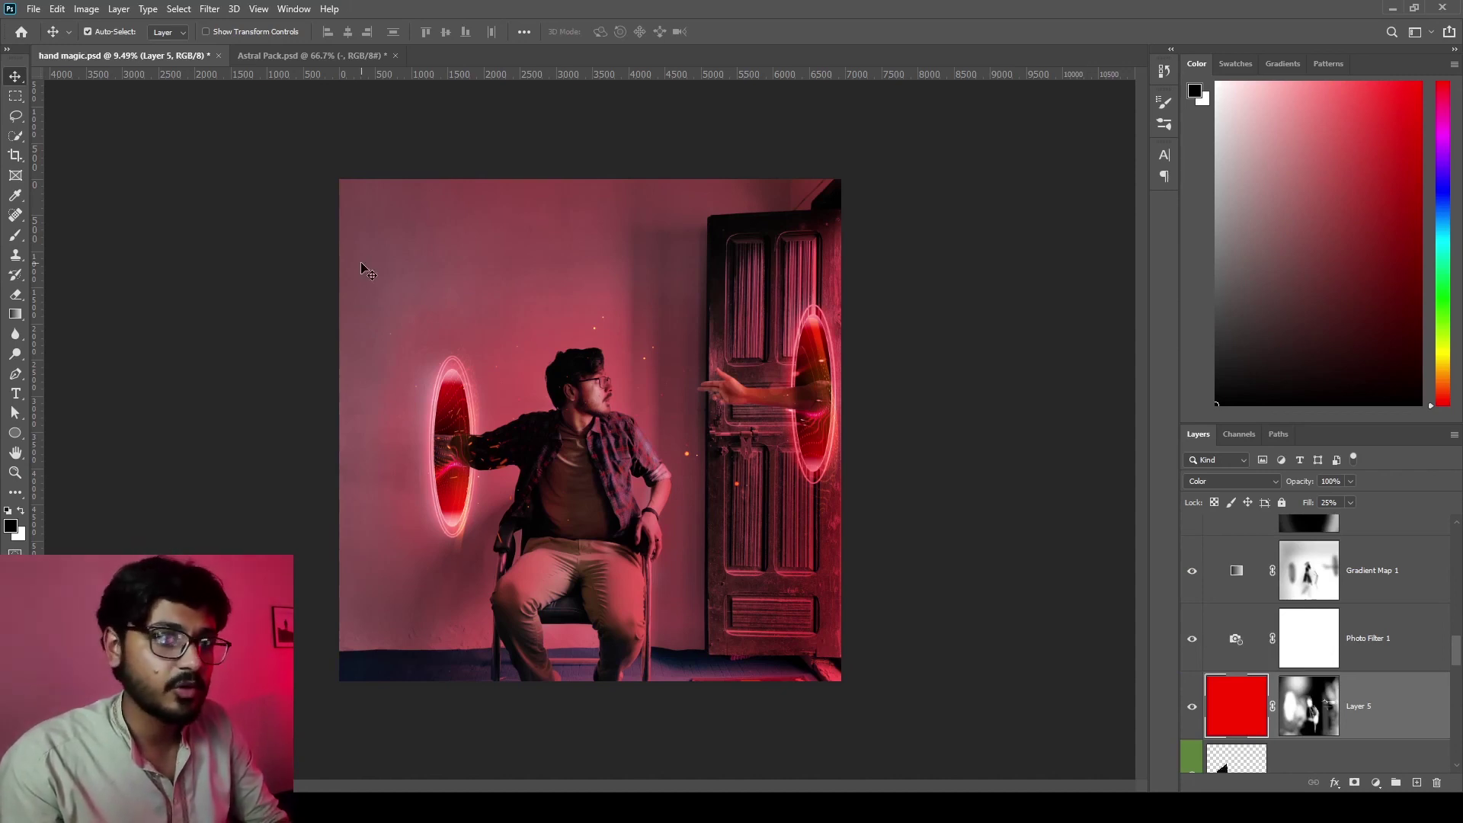
- Inspect the wall portal and the wall area above it up close, select the - copy 2 layer there, and review the whole image
scroll(348, 488, "up", 2)
scroll(348, 489, "up", 2)
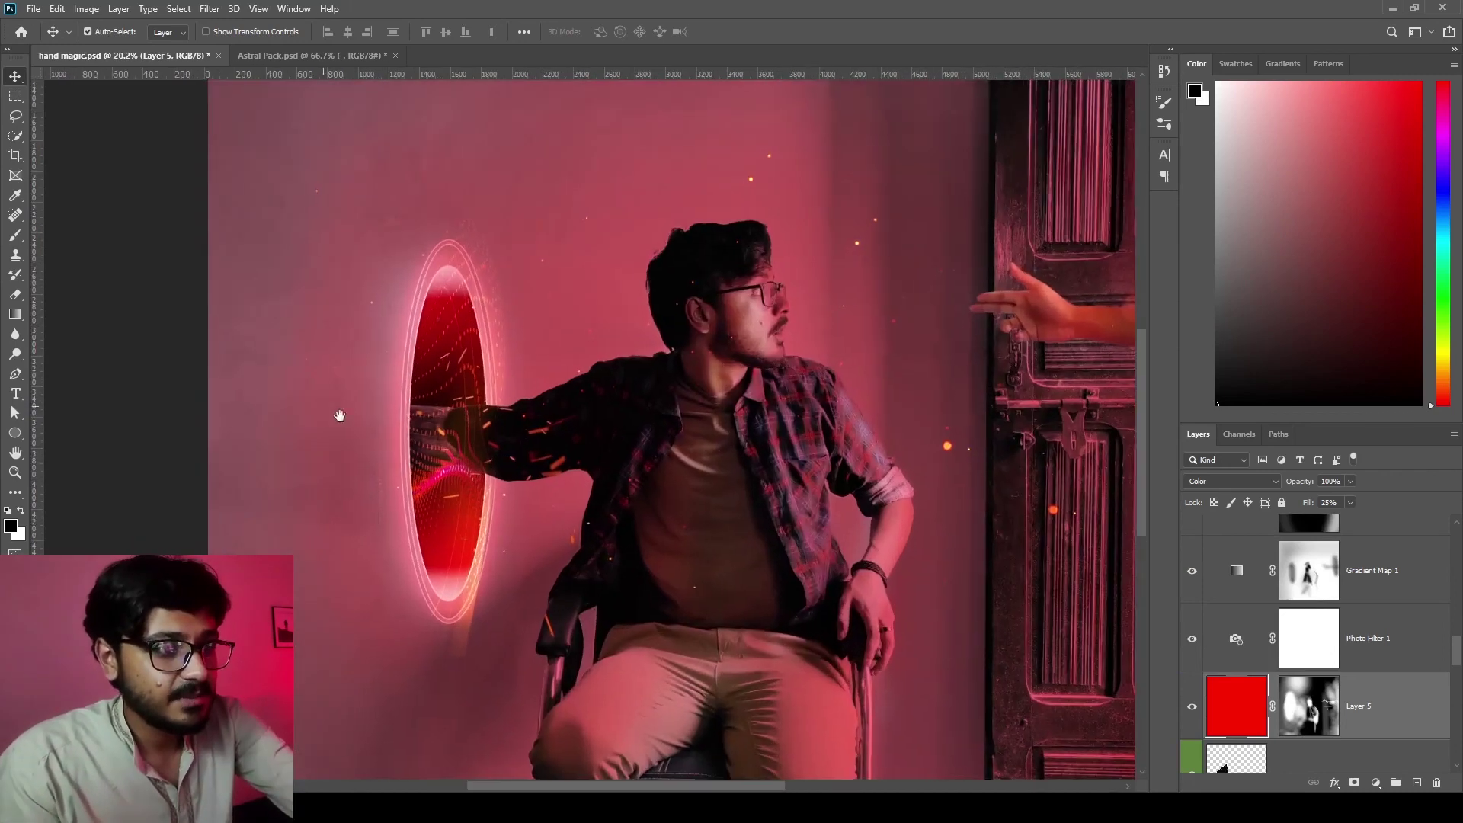
left_click_drag(340, 415, 499, 605)
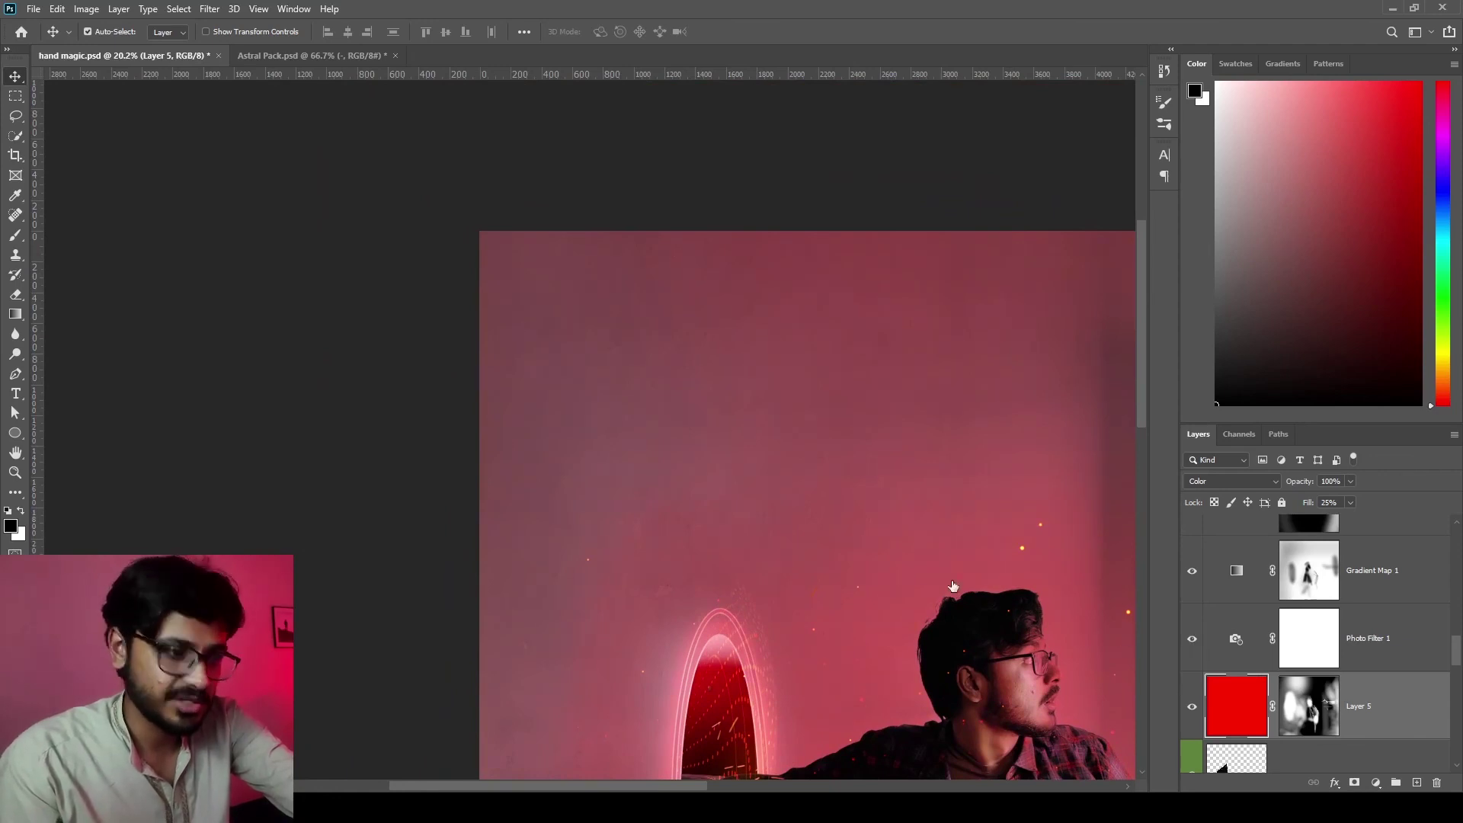
left_click(585, 362)
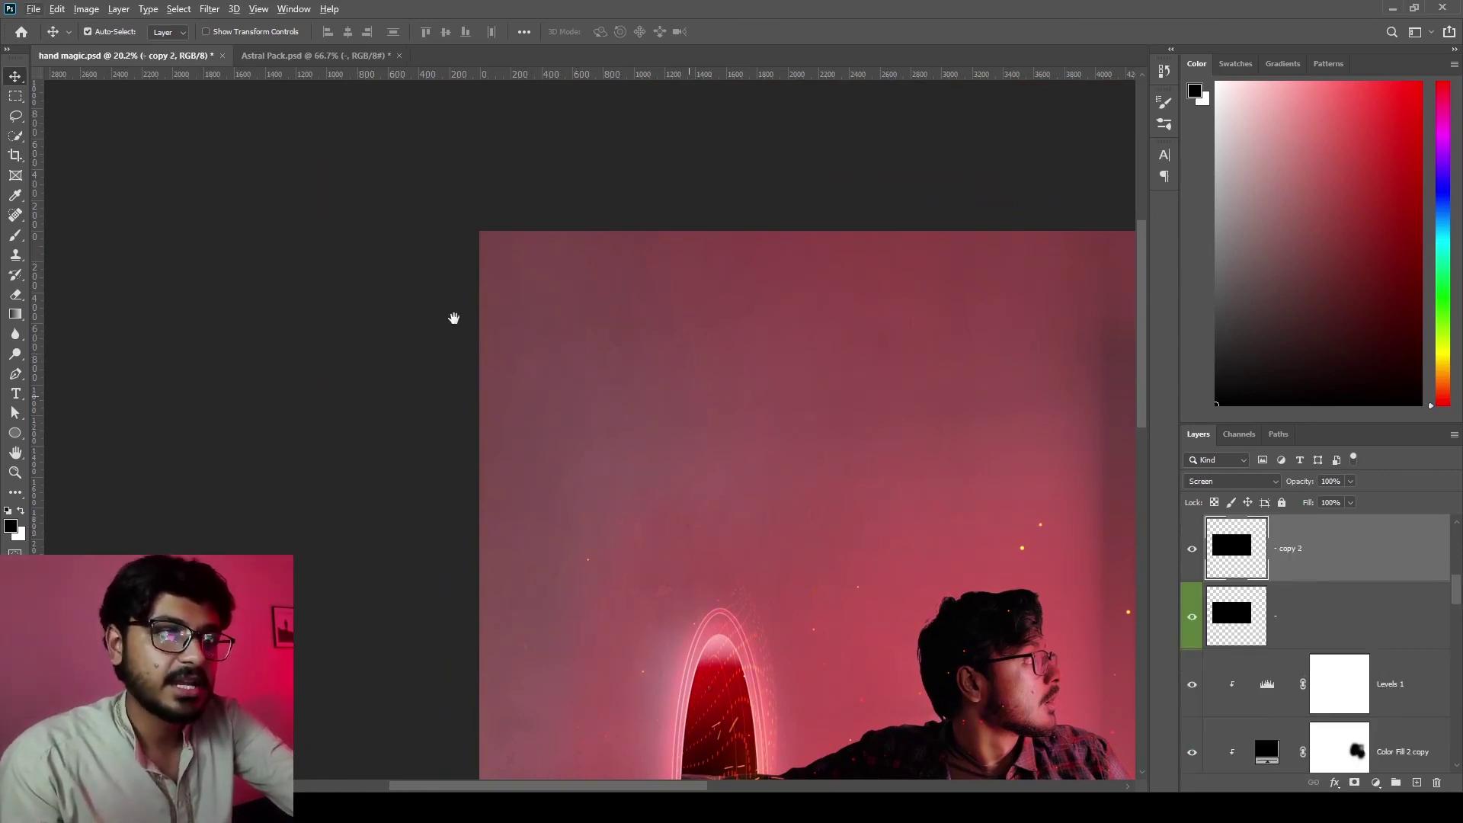
left_click_drag(454, 318, 359, 300)
scroll(588, 393, "down", 3)
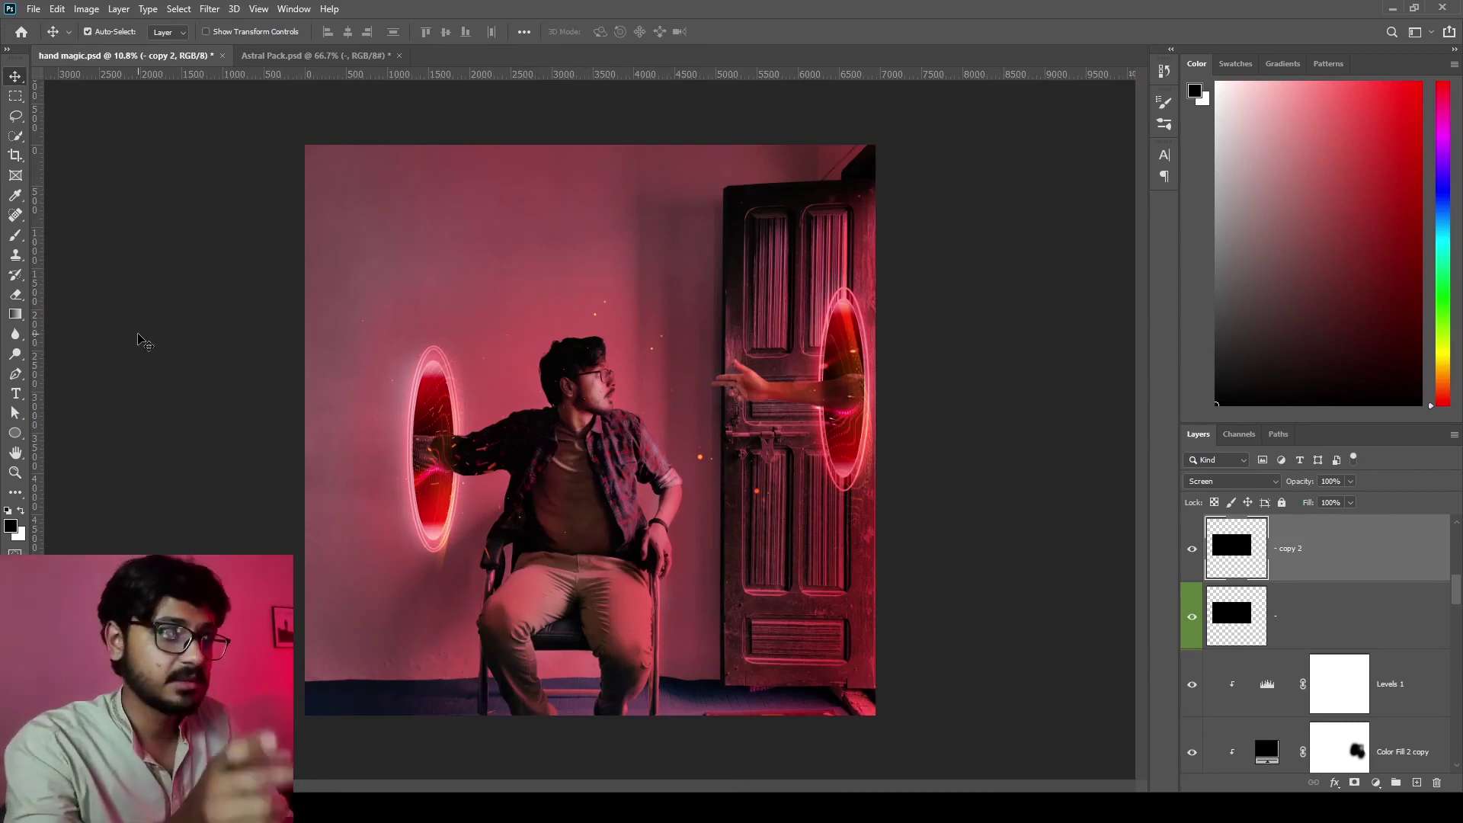
- Compare the composite with the original photo by showing Layer 1 at the top of the stack and hiding it again
scroll(1343, 686, "up", 5)
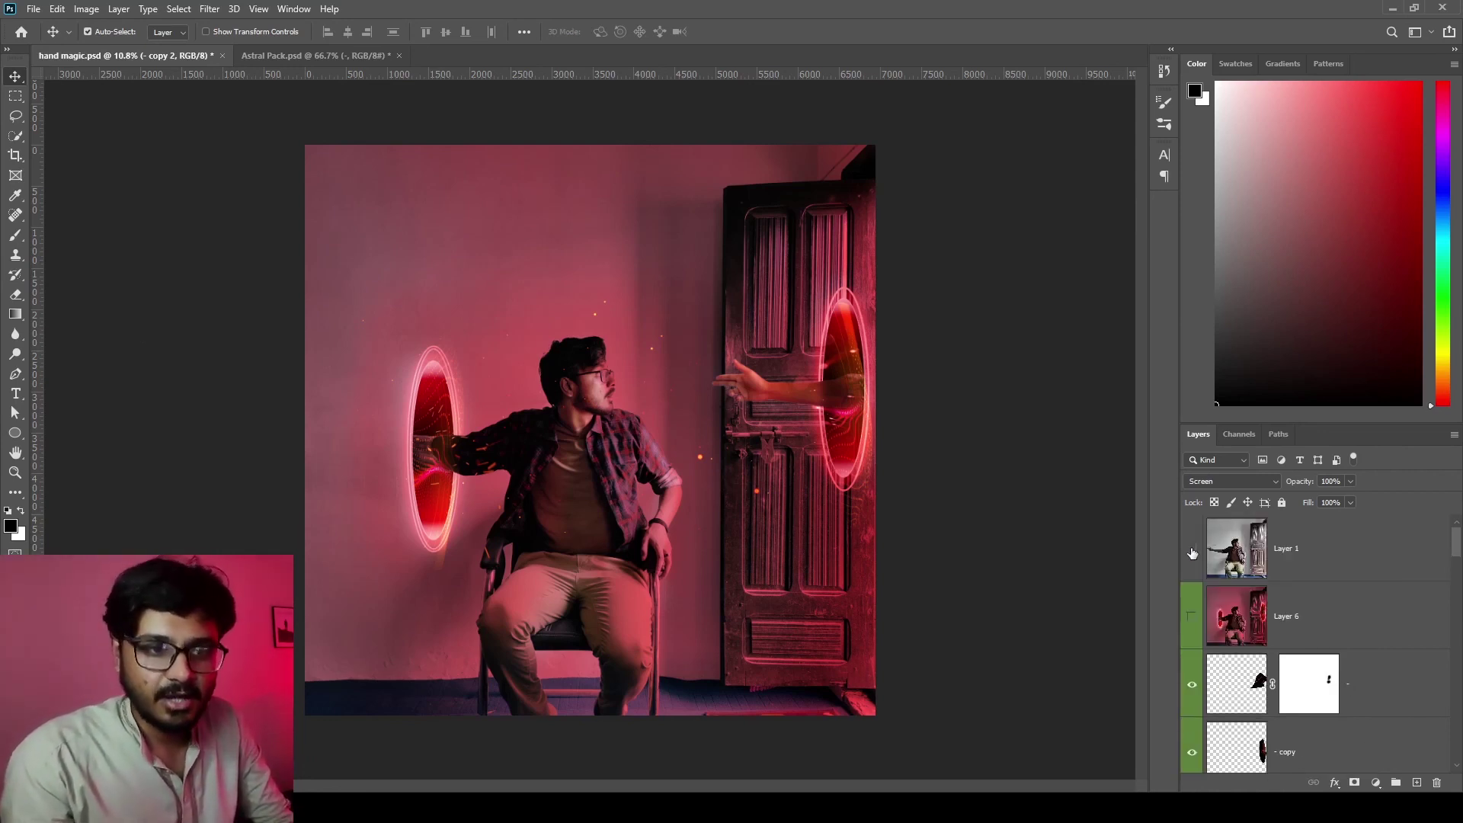
left_click(1193, 551)
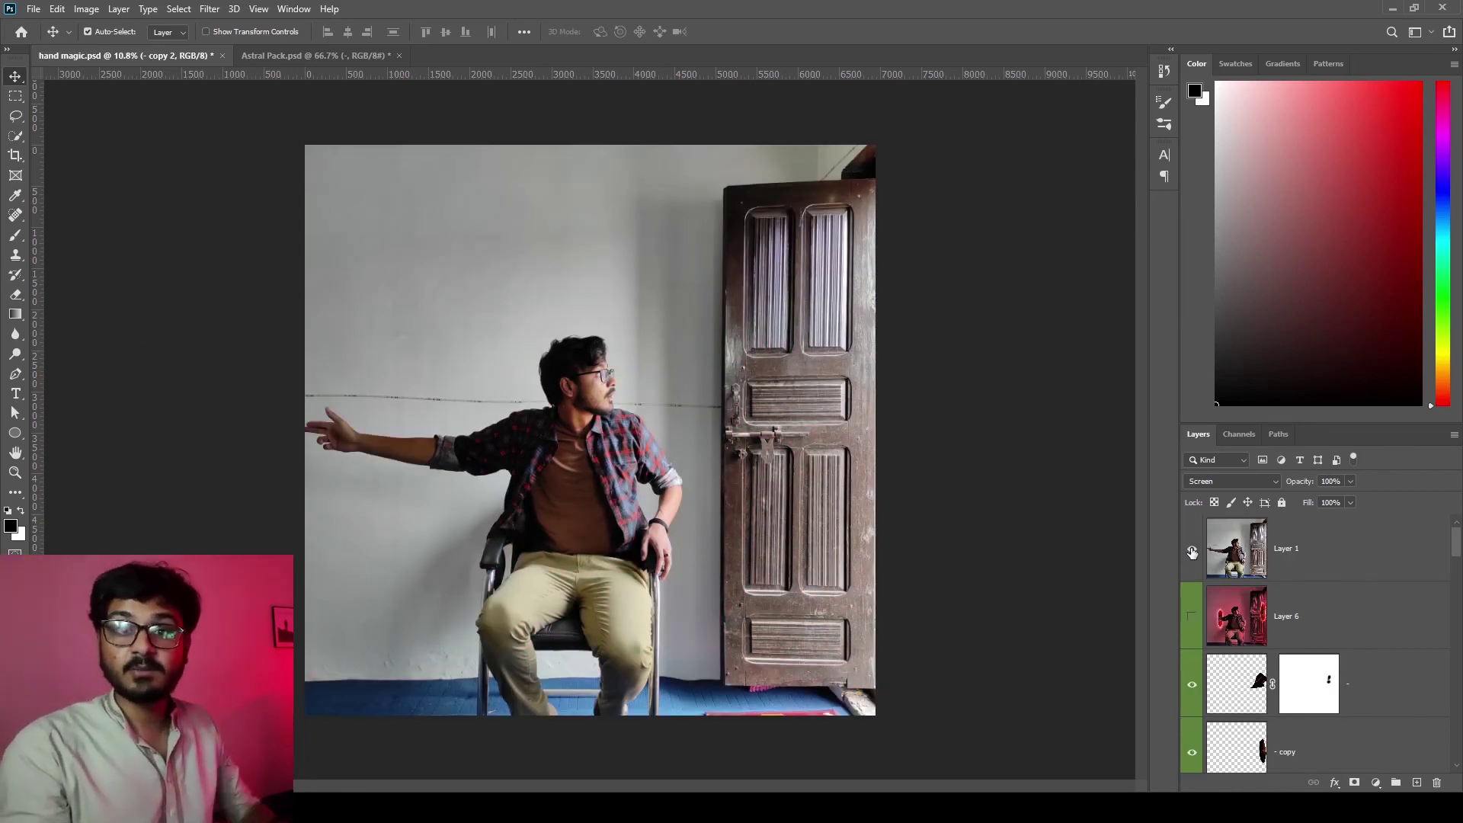
left_click(1192, 551)
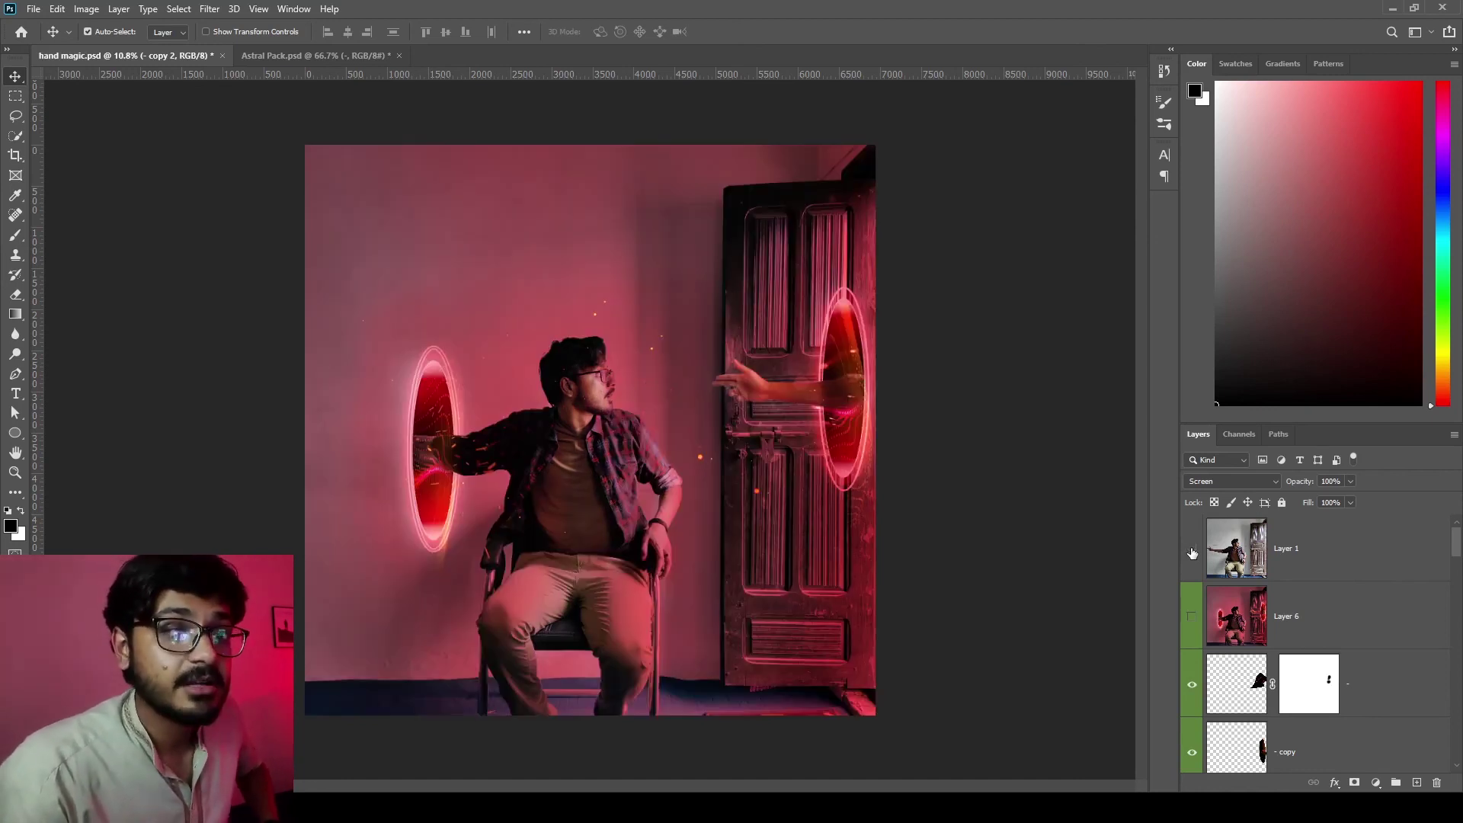